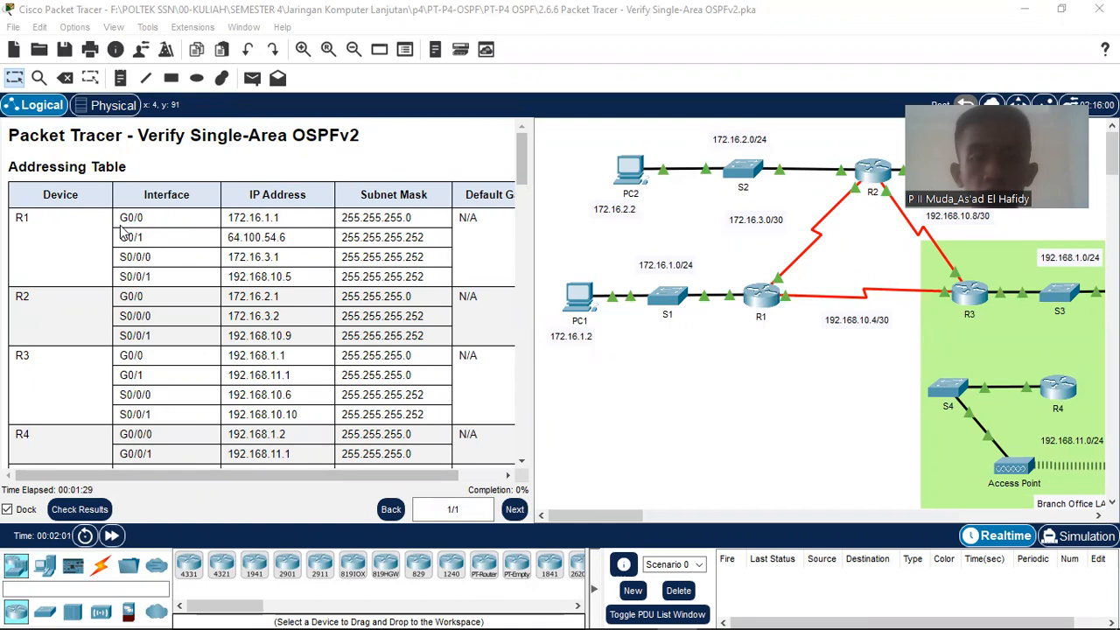
Step: Pan the Logical workspace to bring the branch office side of the network into view
scroll(68, 244, down, 1)
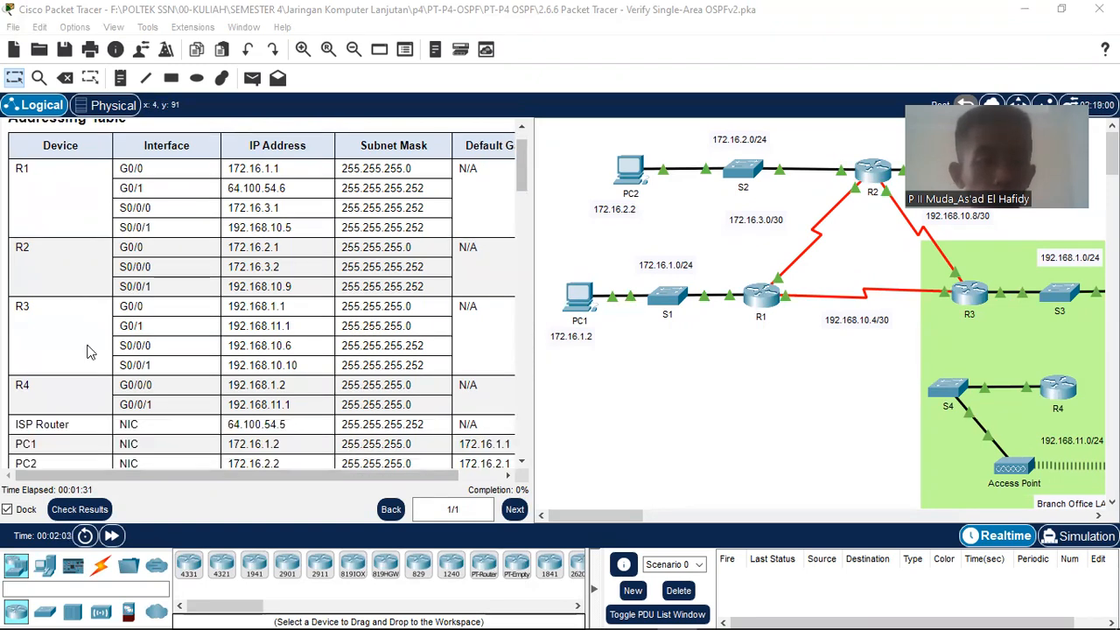
scroll(89, 350, down, 1)
scroll(87, 350, down, 1)
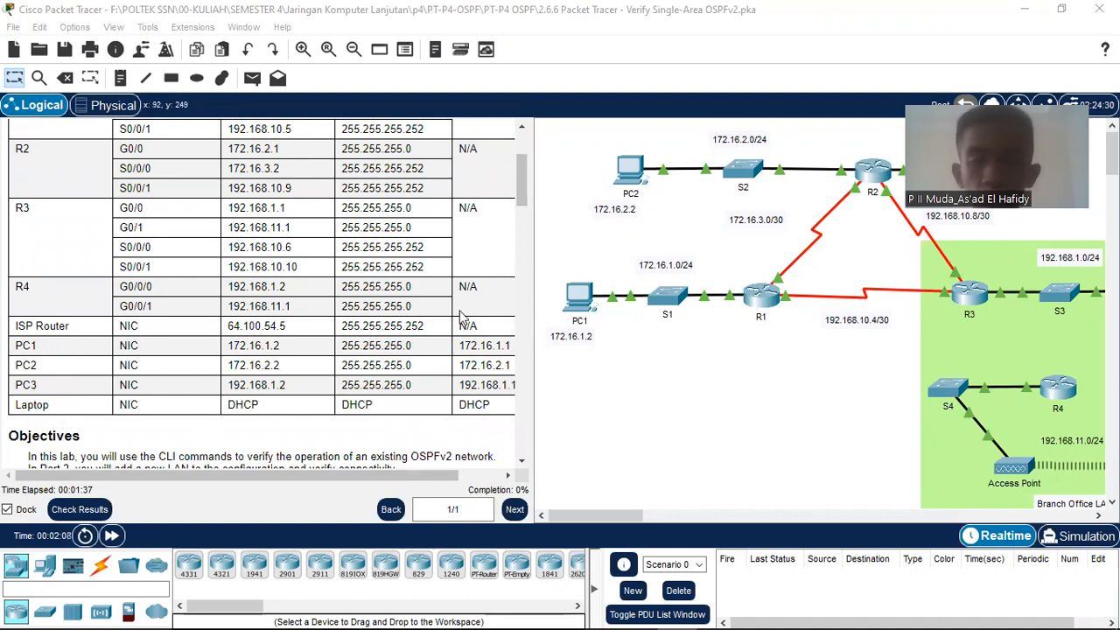
scroll(442, 331, up, 3)
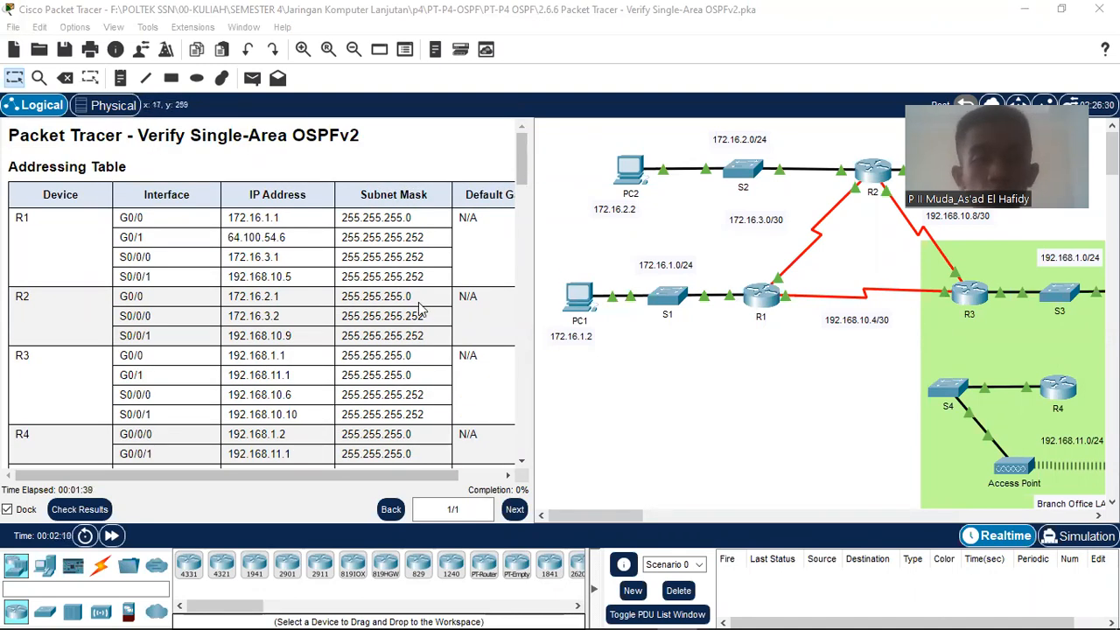
scroll(422, 311, down, 1)
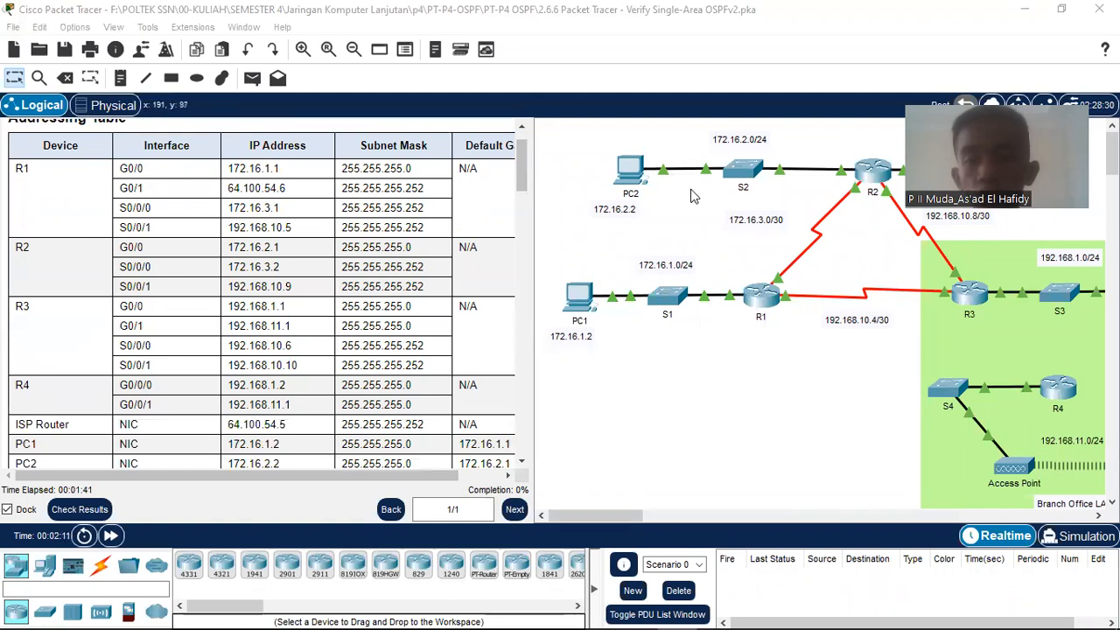
click(658, 516)
drag(669, 513, 621, 520)
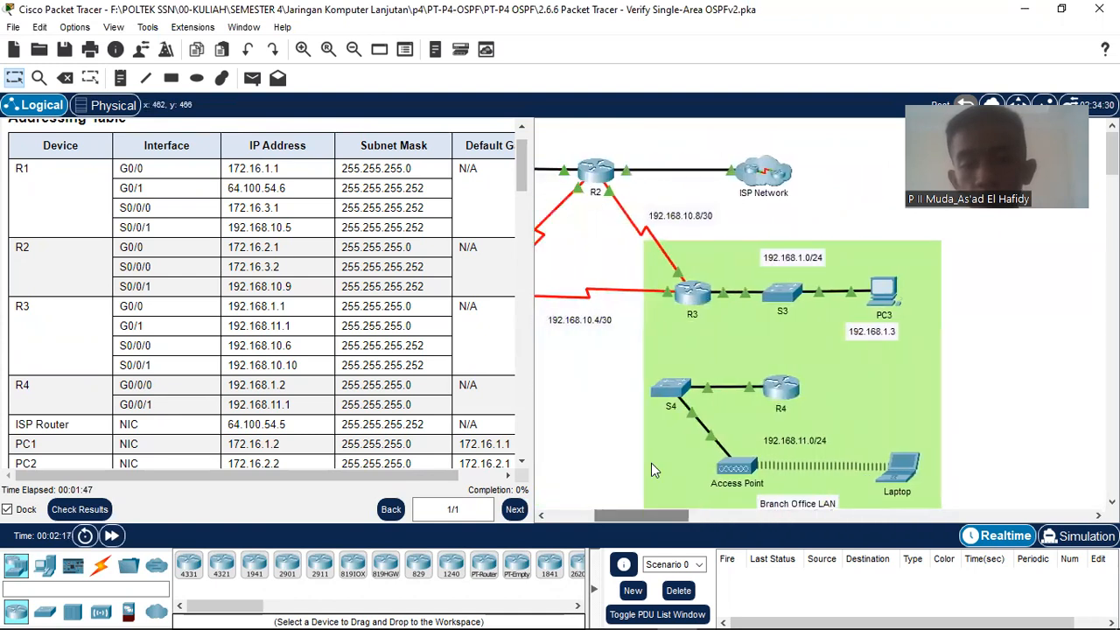
scroll(651, 470, down, 2)
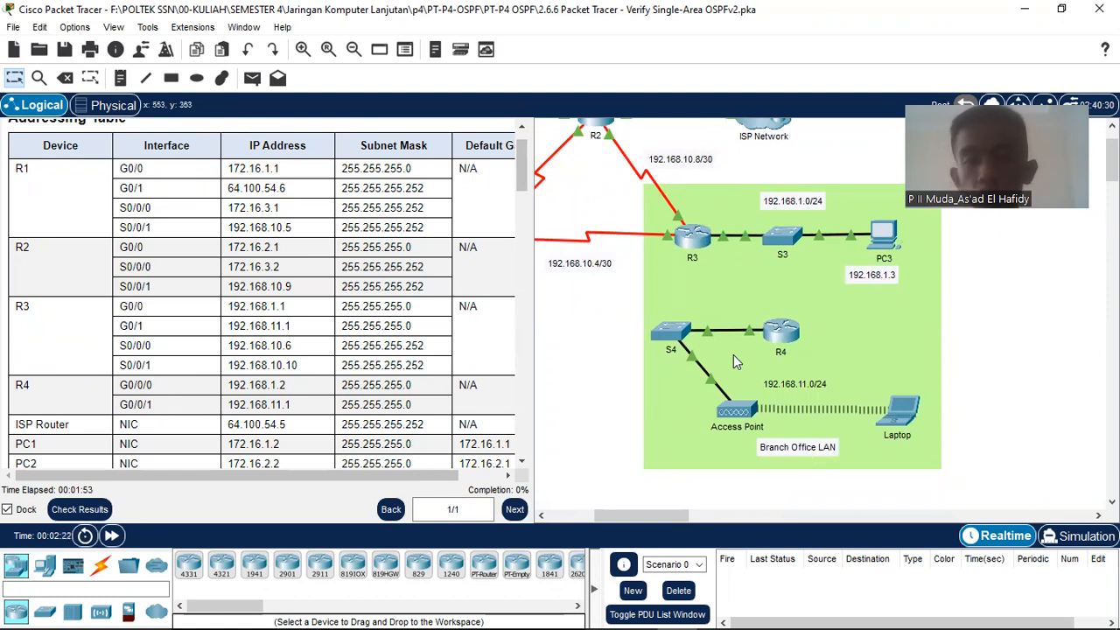
drag(662, 520, 615, 520)
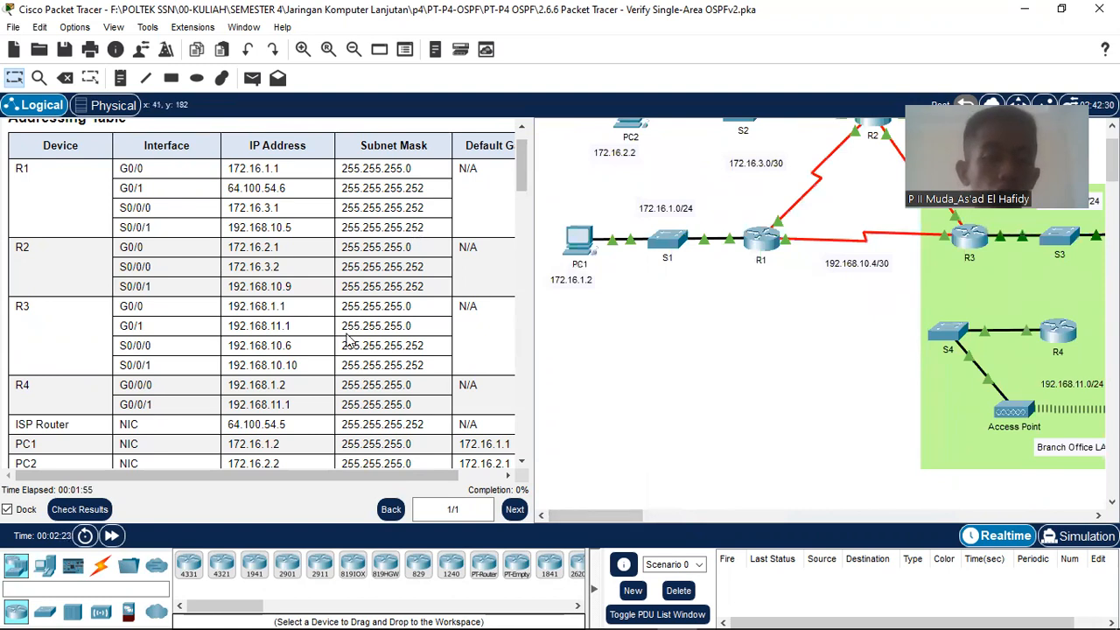
scroll(351, 342, down, 5)
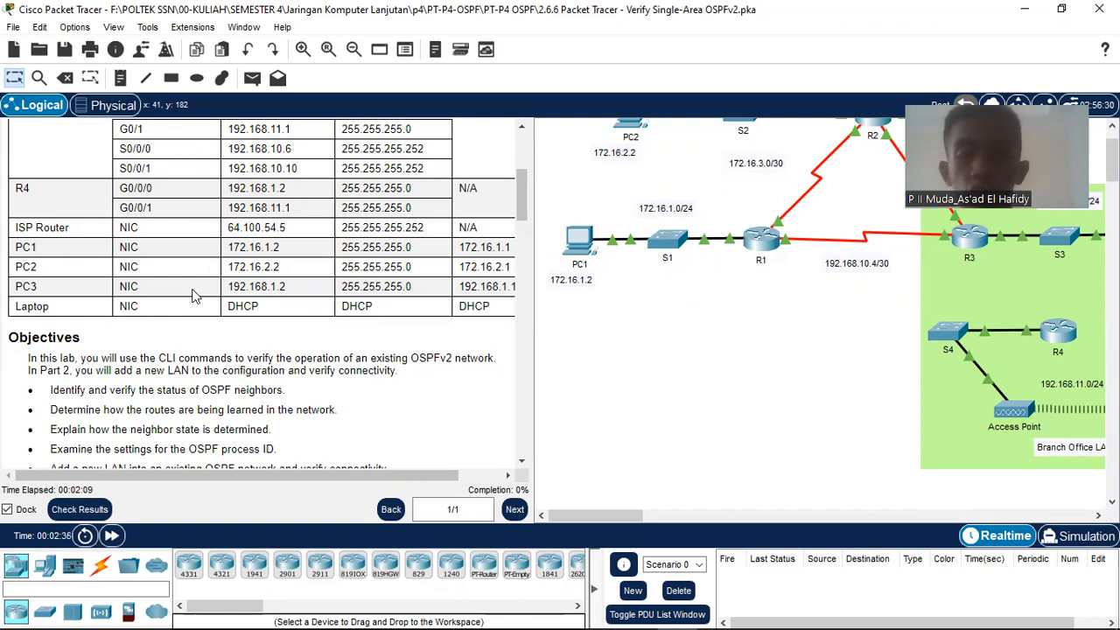
scroll(123, 336, down, 1)
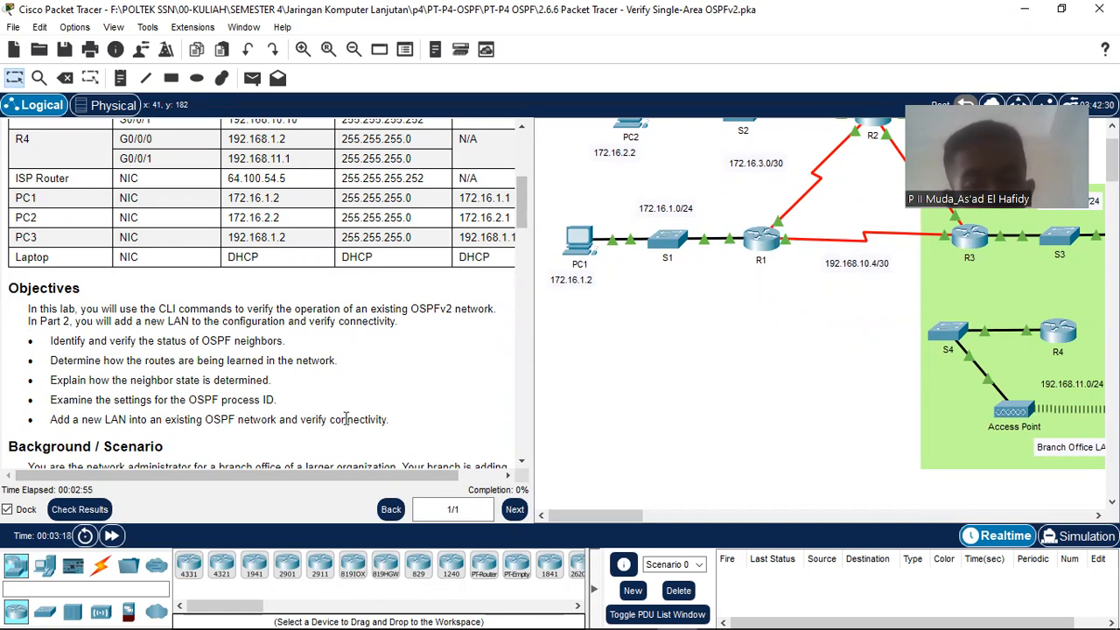
Step: Highlight the instructions sentence stating the branch office login username and password
scroll(433, 369, down, 1)
scroll(430, 367, down, 1)
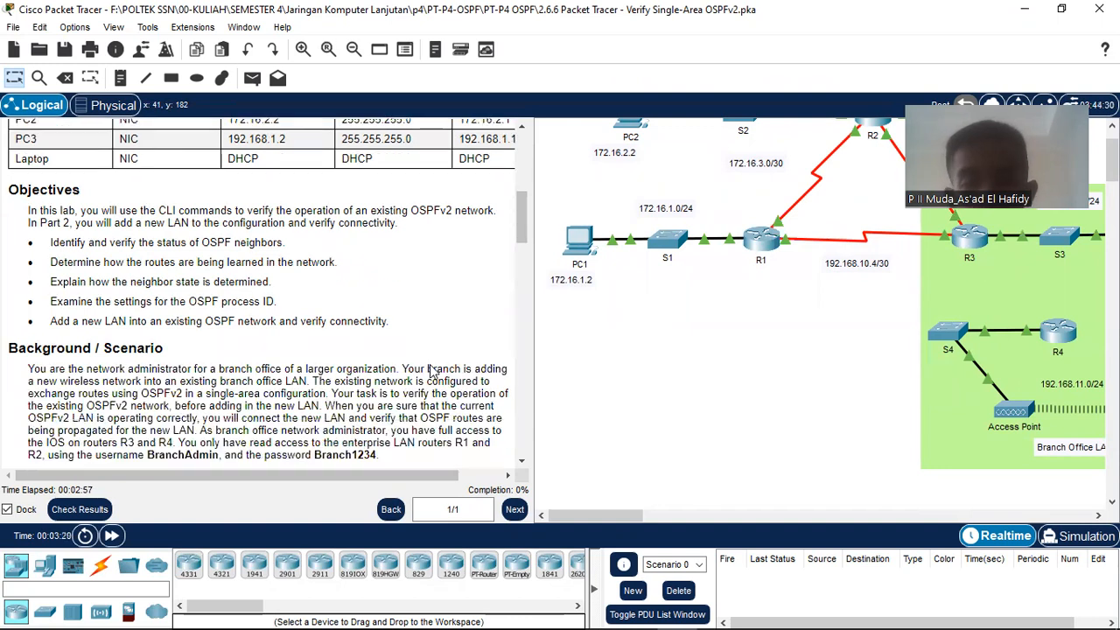
scroll(149, 338, down, 3)
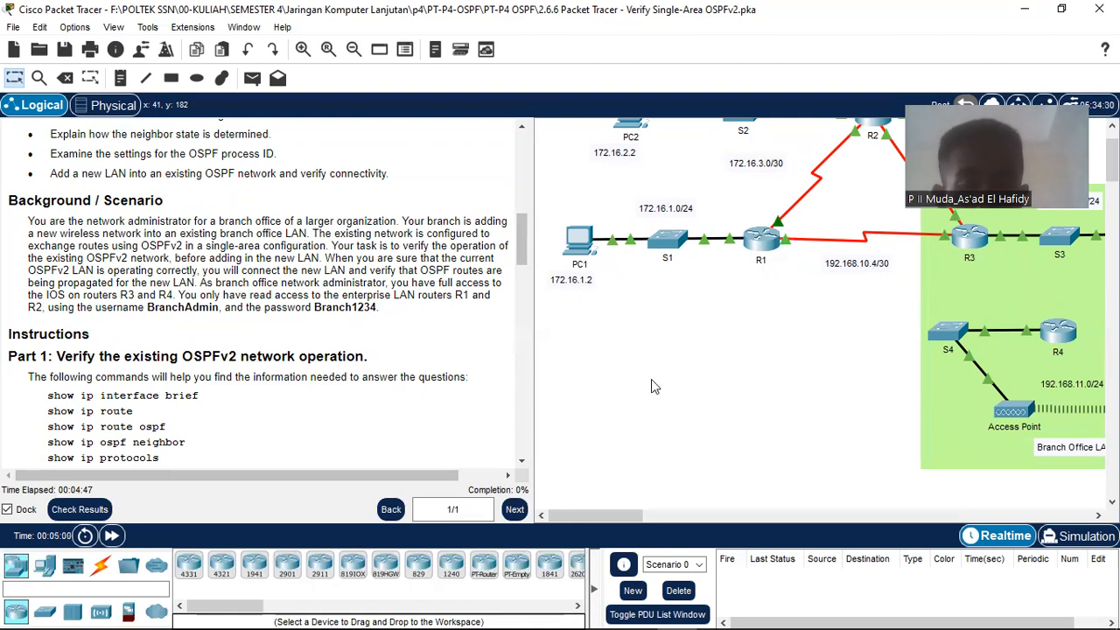
scroll(879, 327, up, 1)
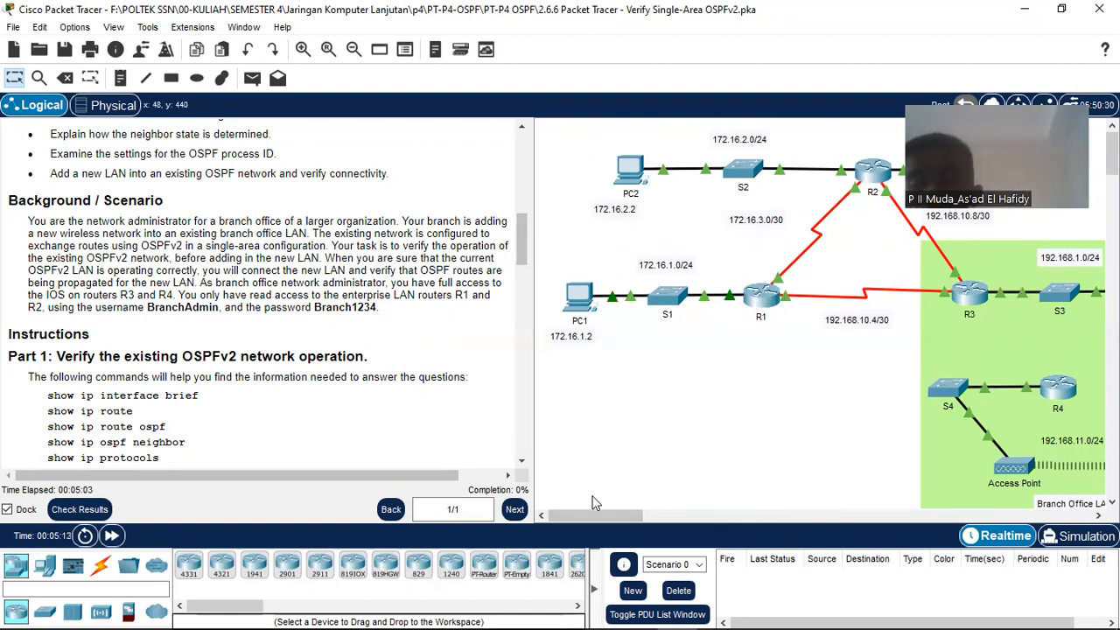
drag(604, 519, 656, 520)
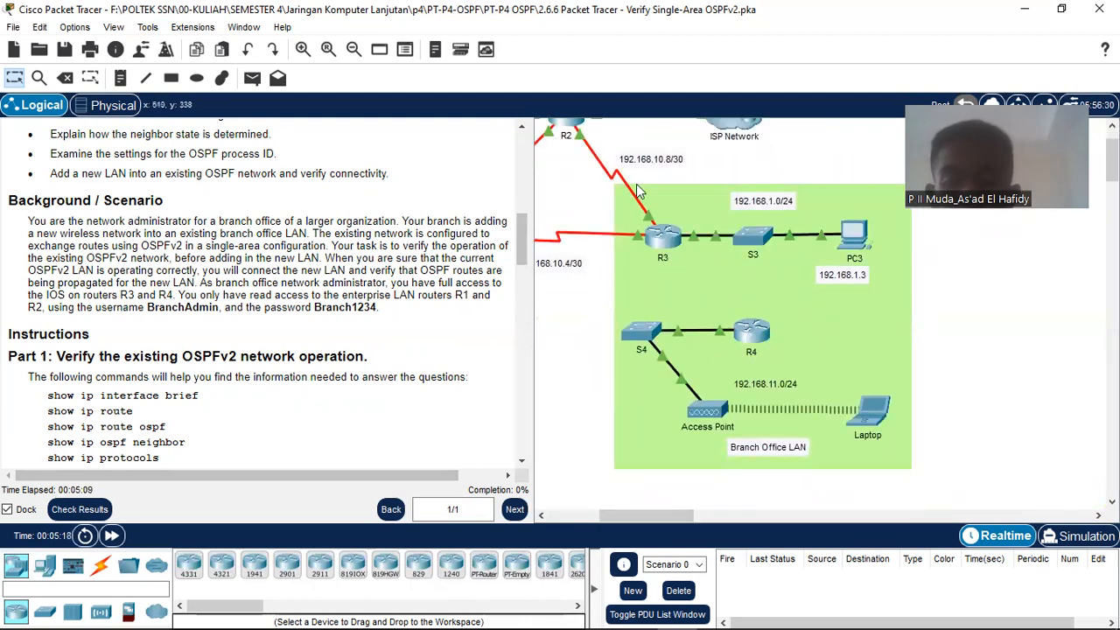
drag(692, 515, 642, 516)
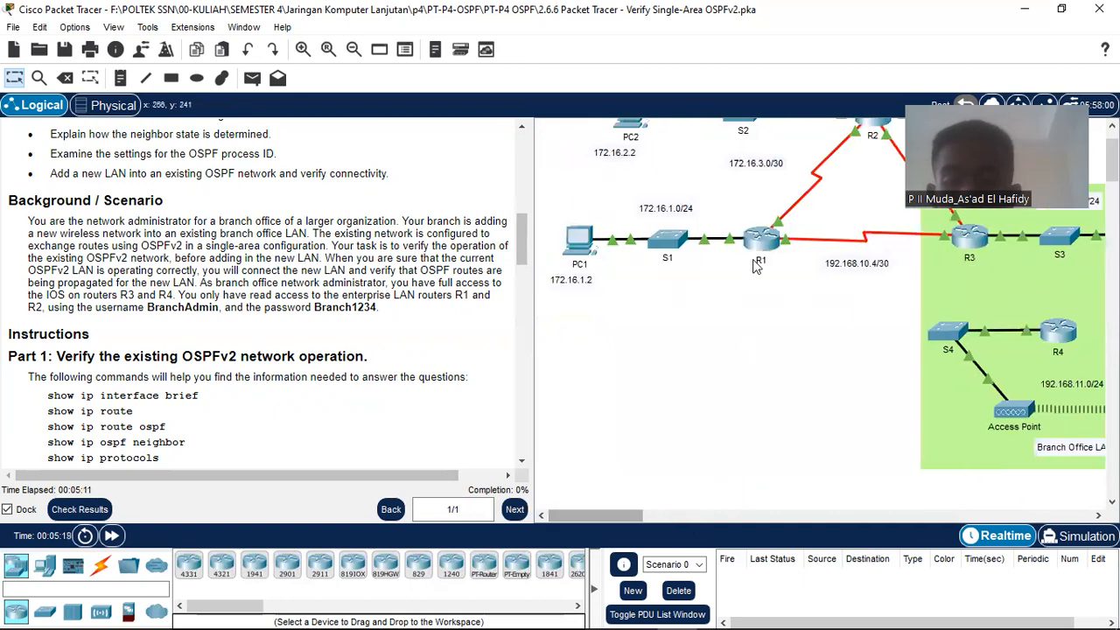
scroll(758, 267, up, 3)
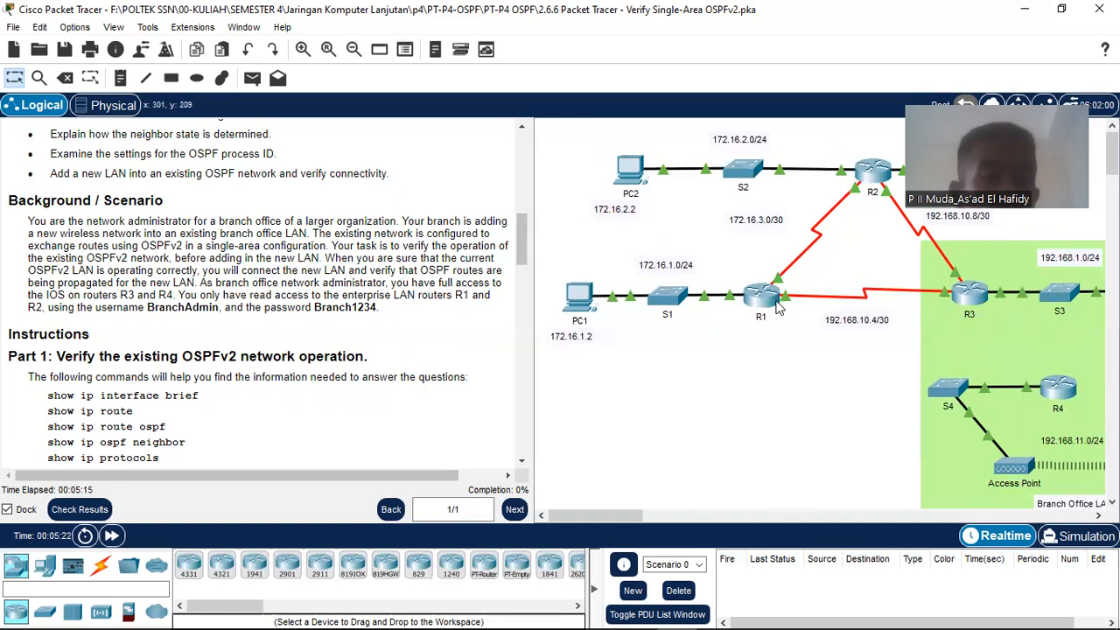
mouse_move(778, 306)
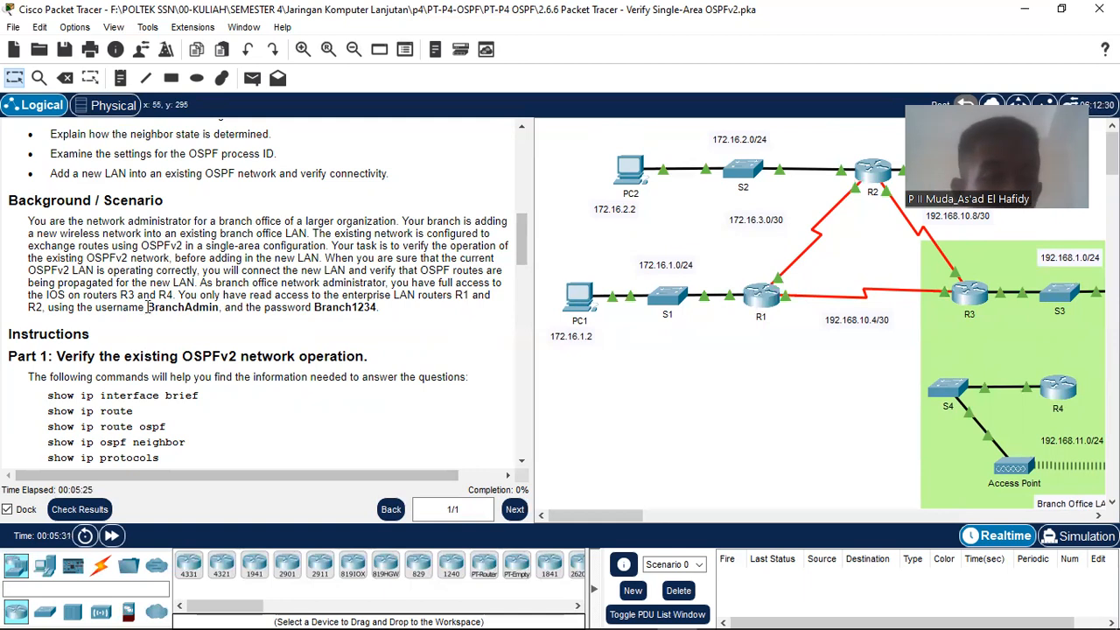
drag(144, 308, 396, 316)
scroll(396, 316, down, 1)
scroll(234, 339, down, 1)
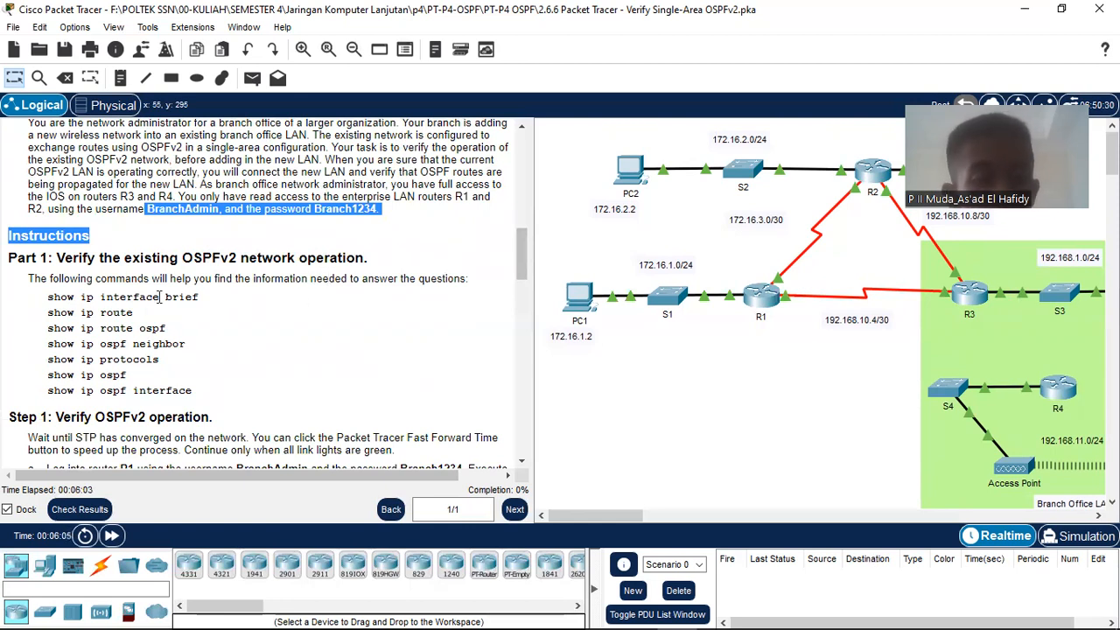
Step: Highlight the seven show ip verification commands, then bring up R1's interface and IP summary
scroll(98, 299, down, 1)
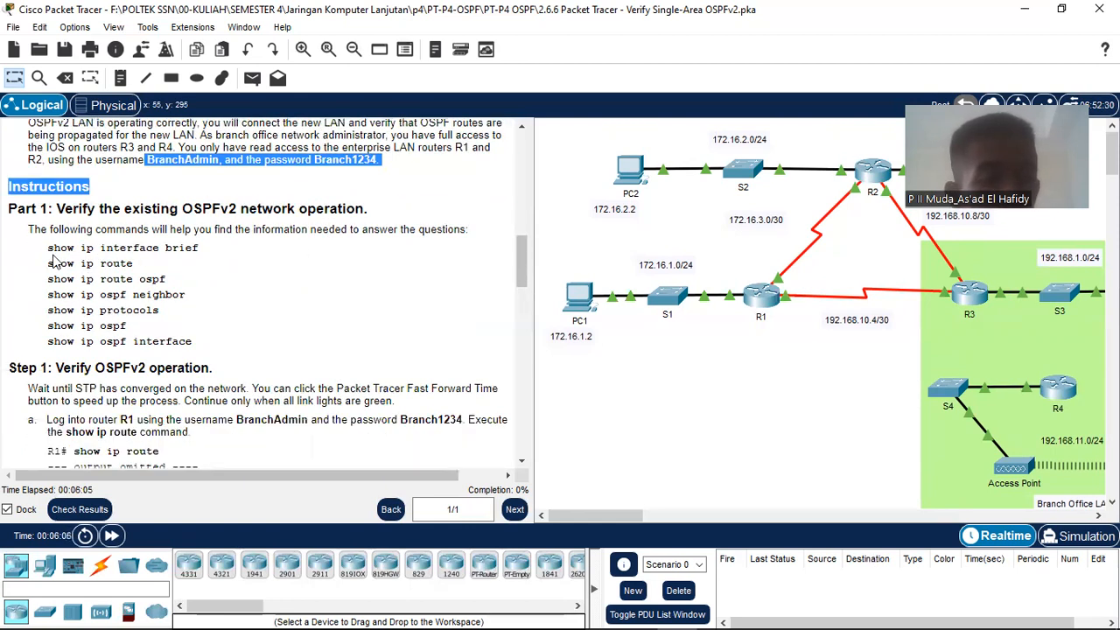
drag(48, 245, 217, 340)
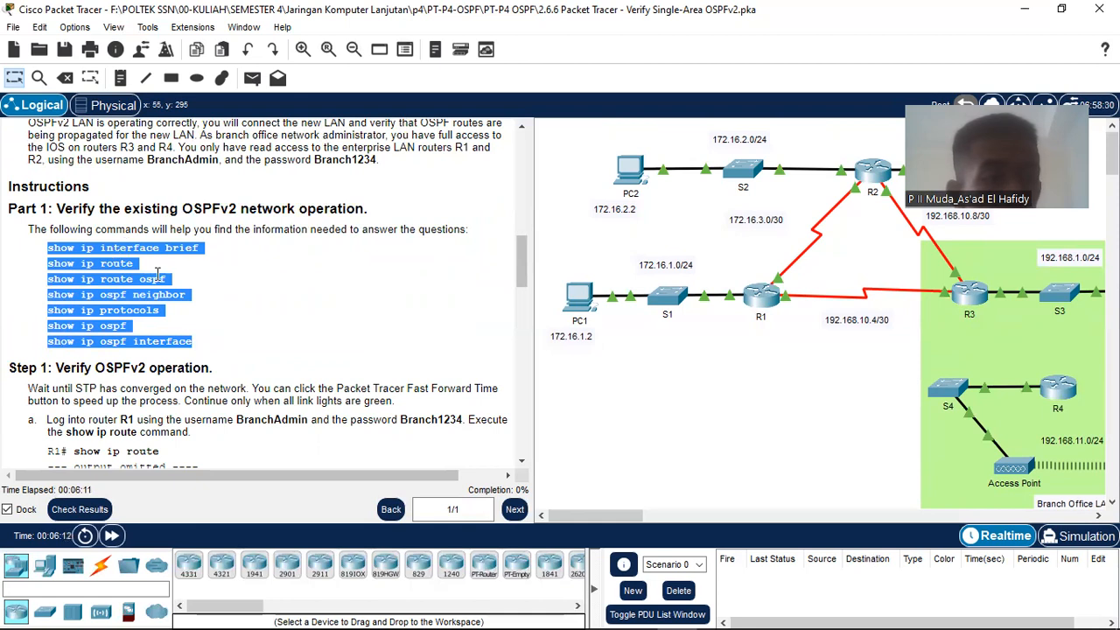
click(206, 394)
scroll(207, 394, down, 3)
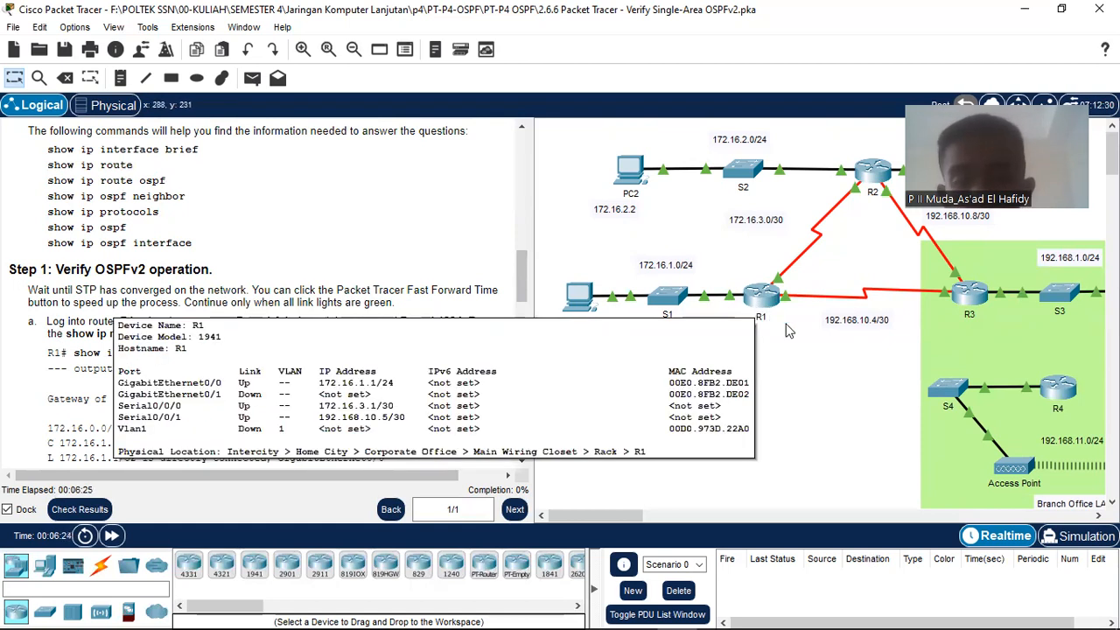
Step: Open R1's CLI and log in with the branch administrator username and password
click(760, 298)
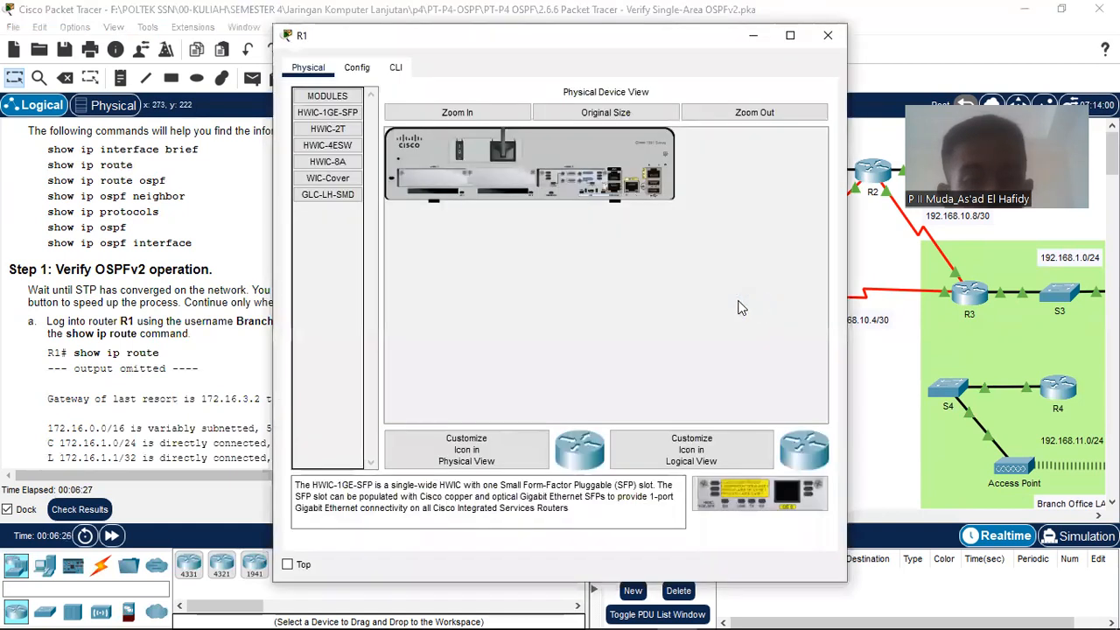
click(396, 69)
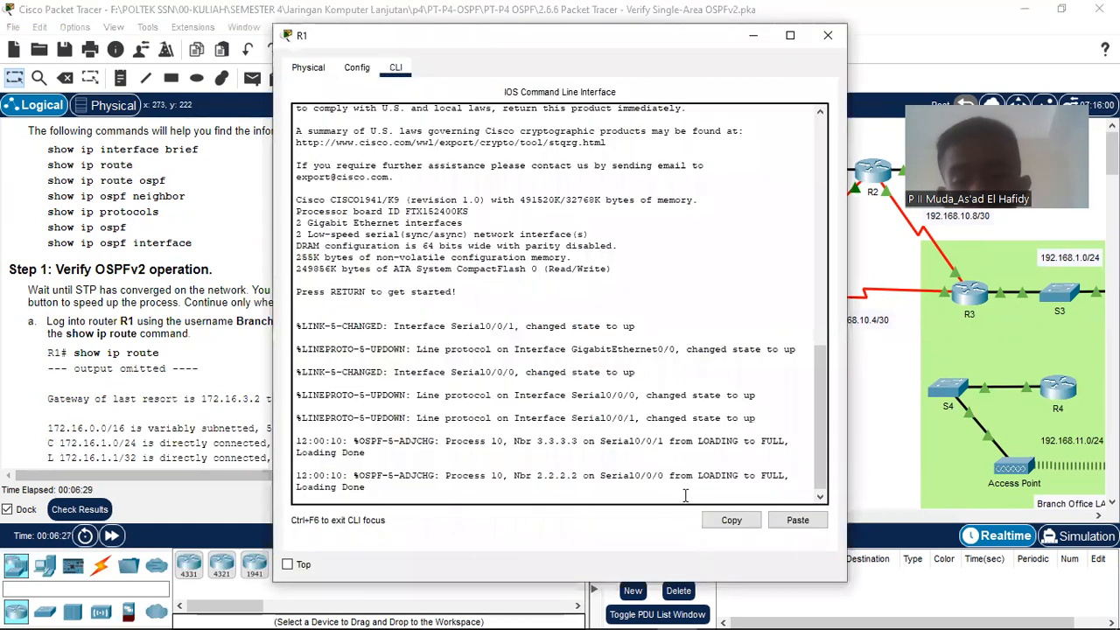
key(Return)
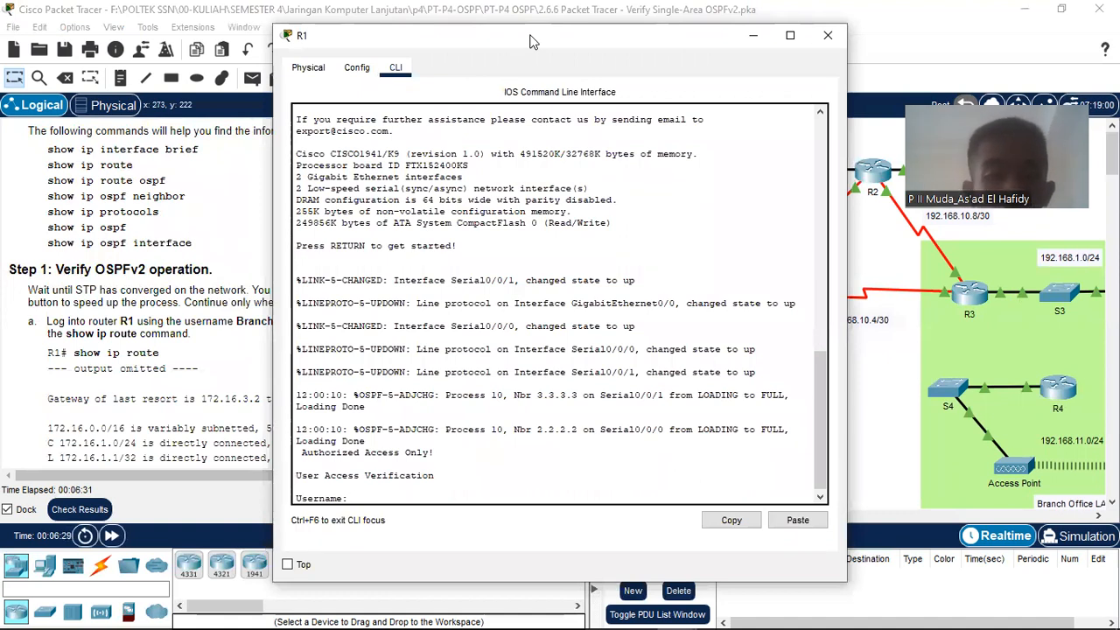
drag(534, 42, 761, 35)
text(BranchA)
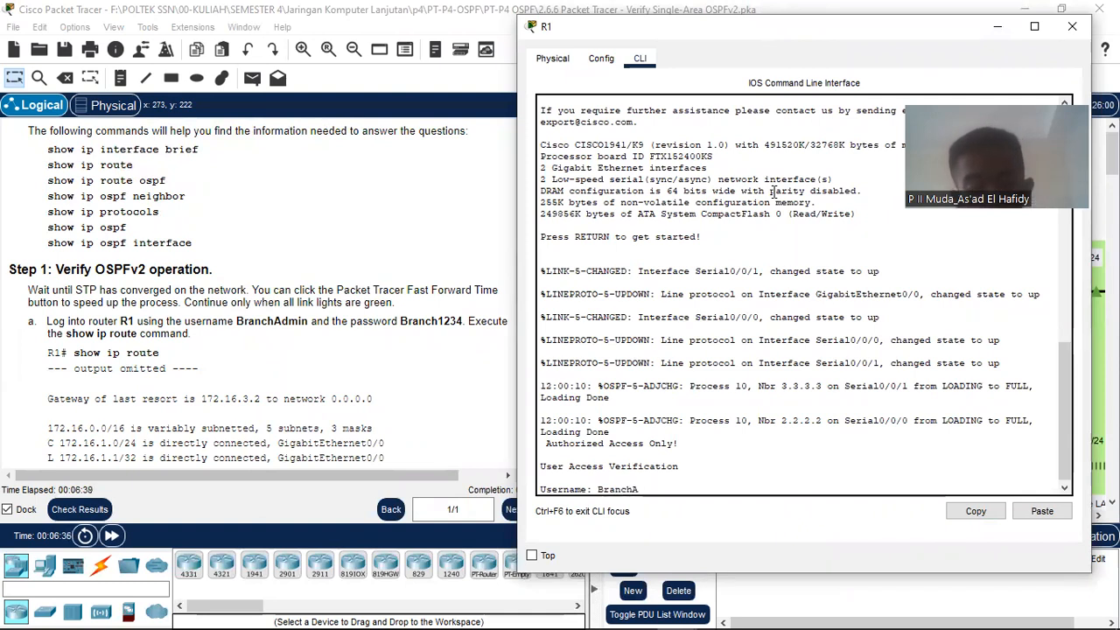
text(dmin)
key(Return)
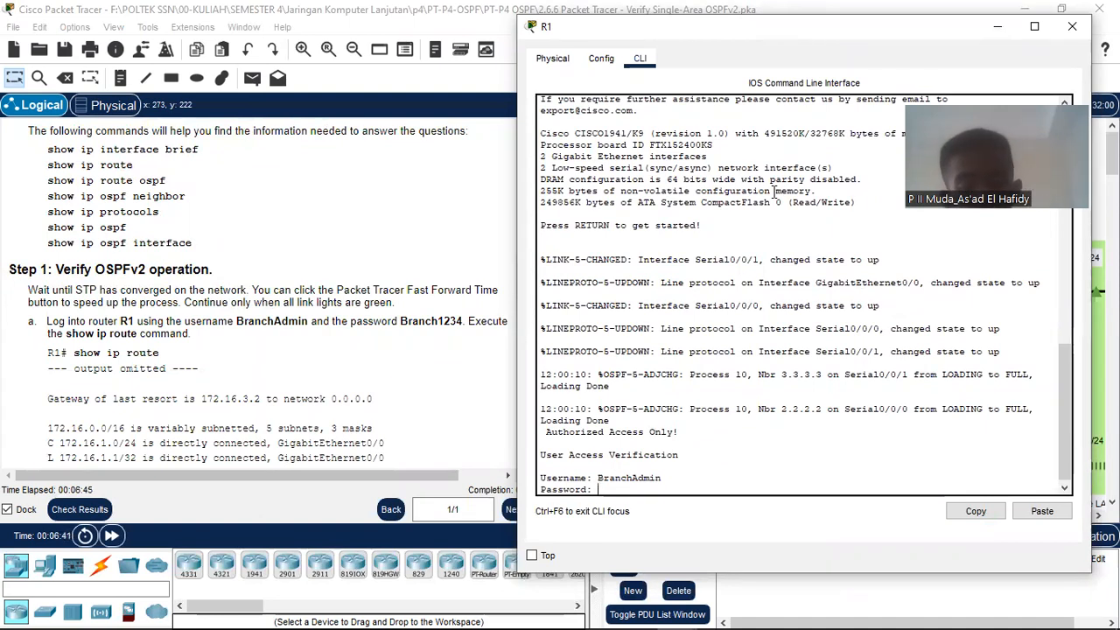
key(Return)
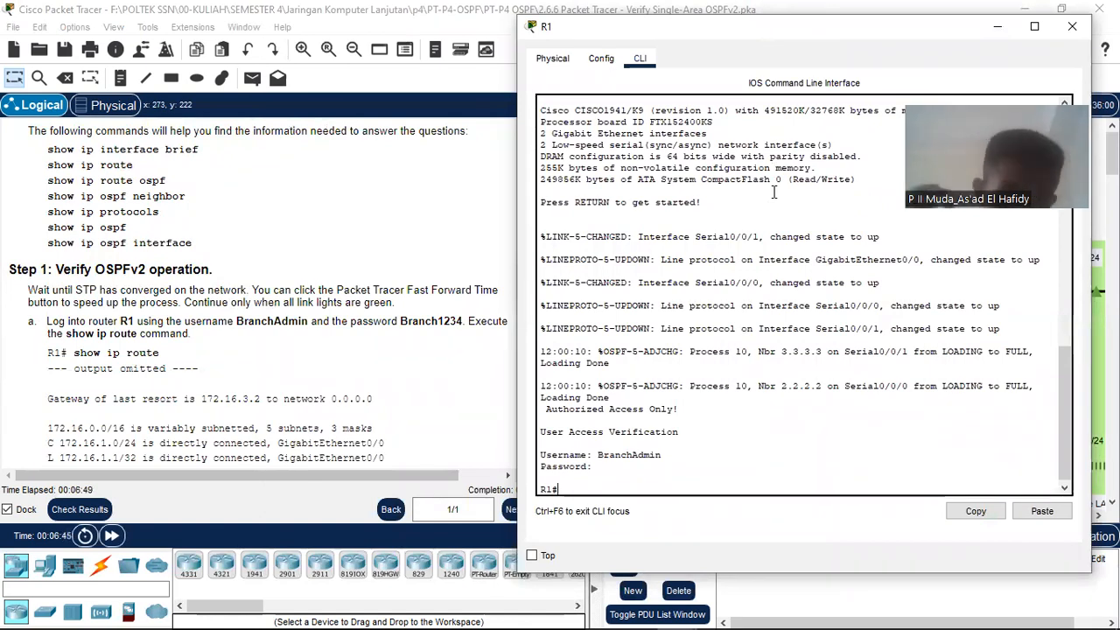
Step: Run show ip route on R1 and page to the O*E2 default route via 172.16.3.2
text(s)
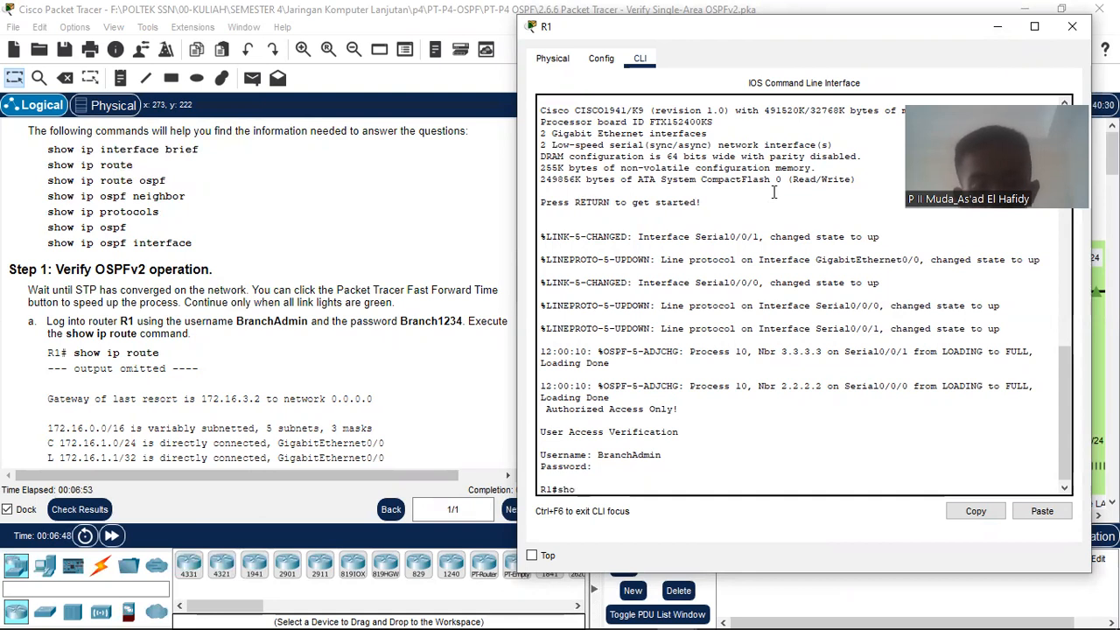
text(how ip ro)
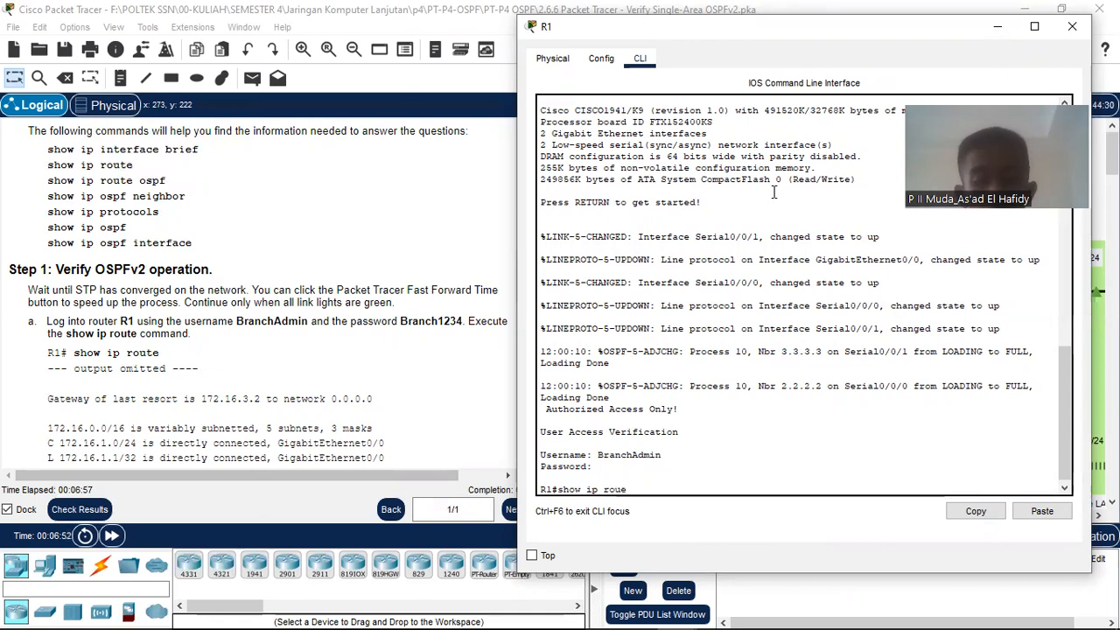
text(u)
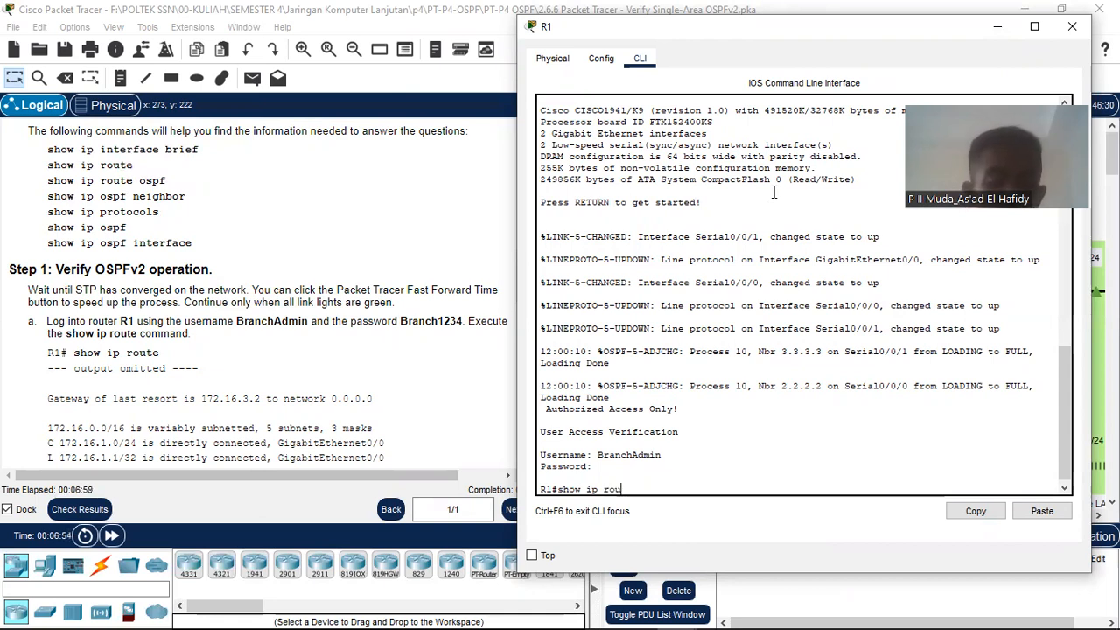
key(Tab)
key(Return)
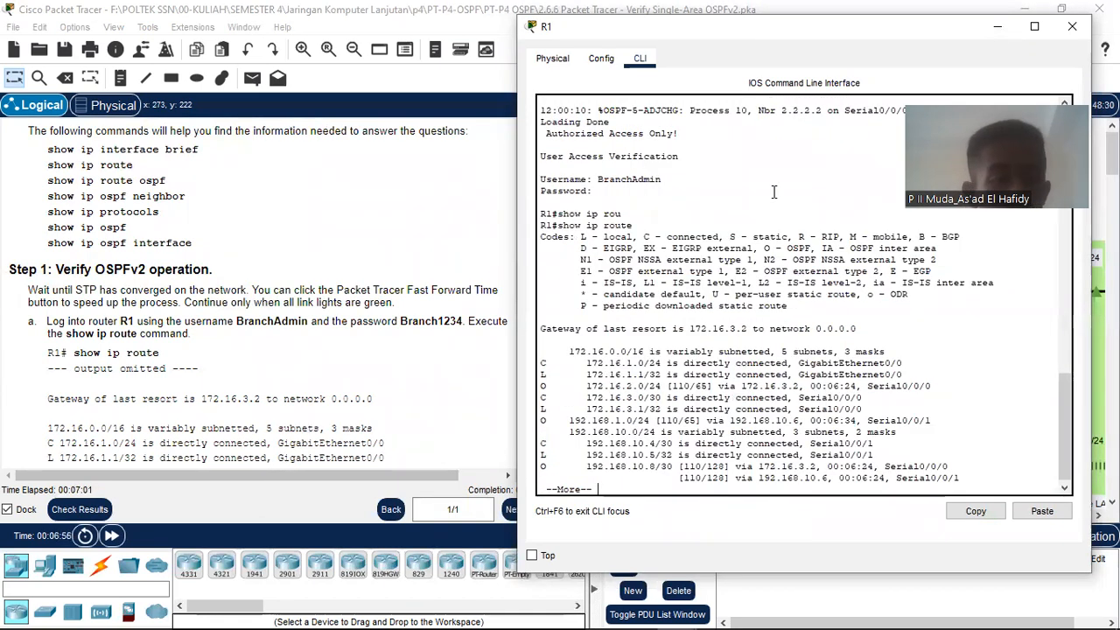
scroll(390, 291, down, 5)
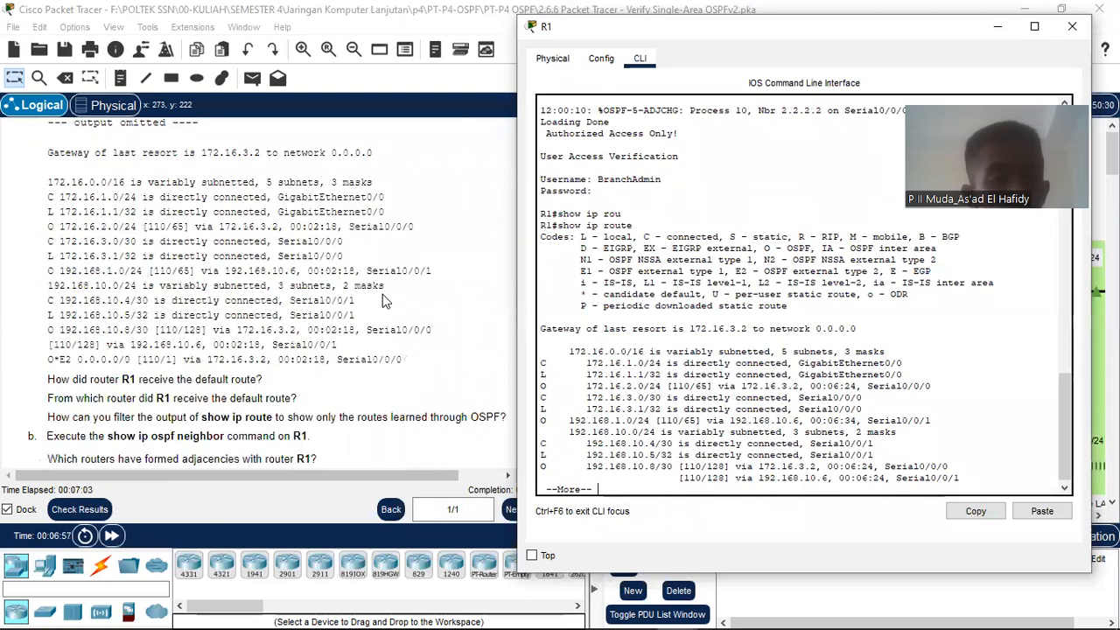
scroll(730, 334, down, 1)
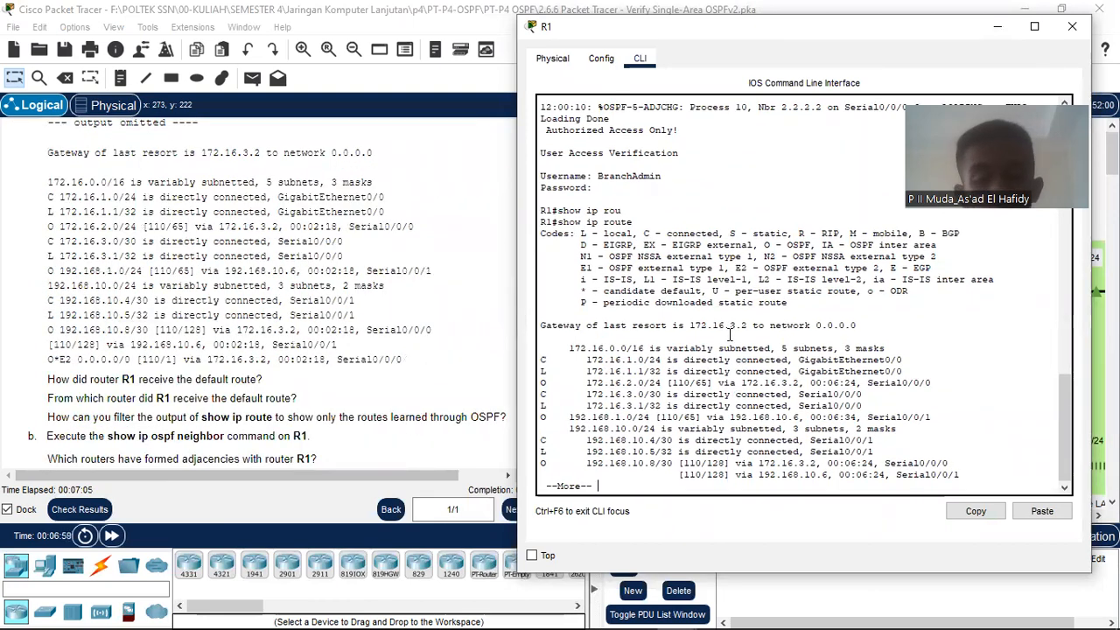
key(Return)
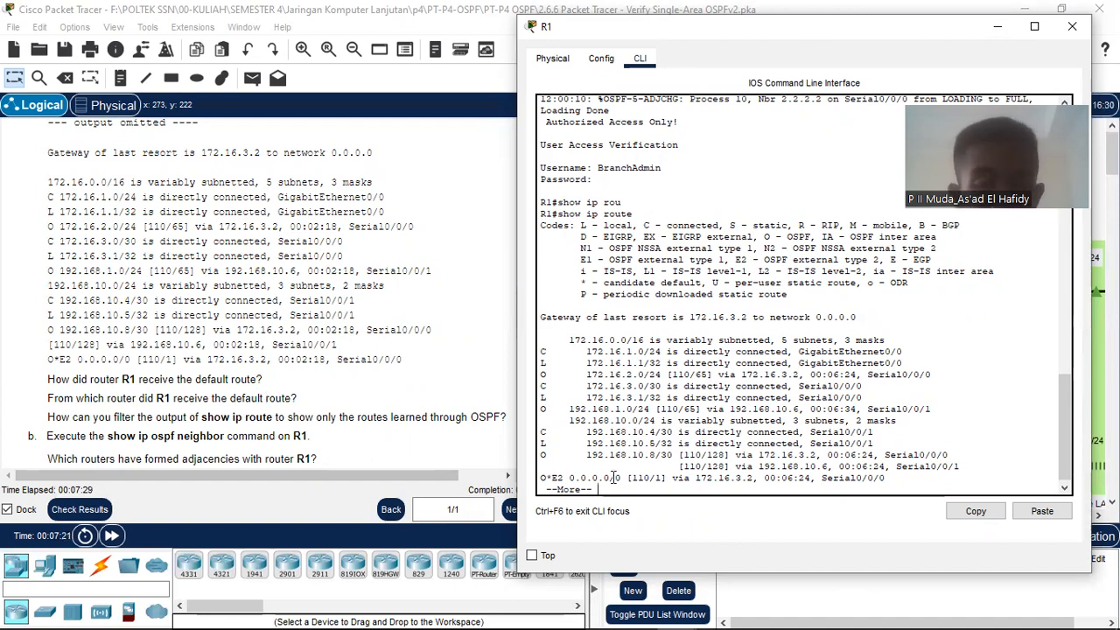
scroll(631, 444, down, 1)
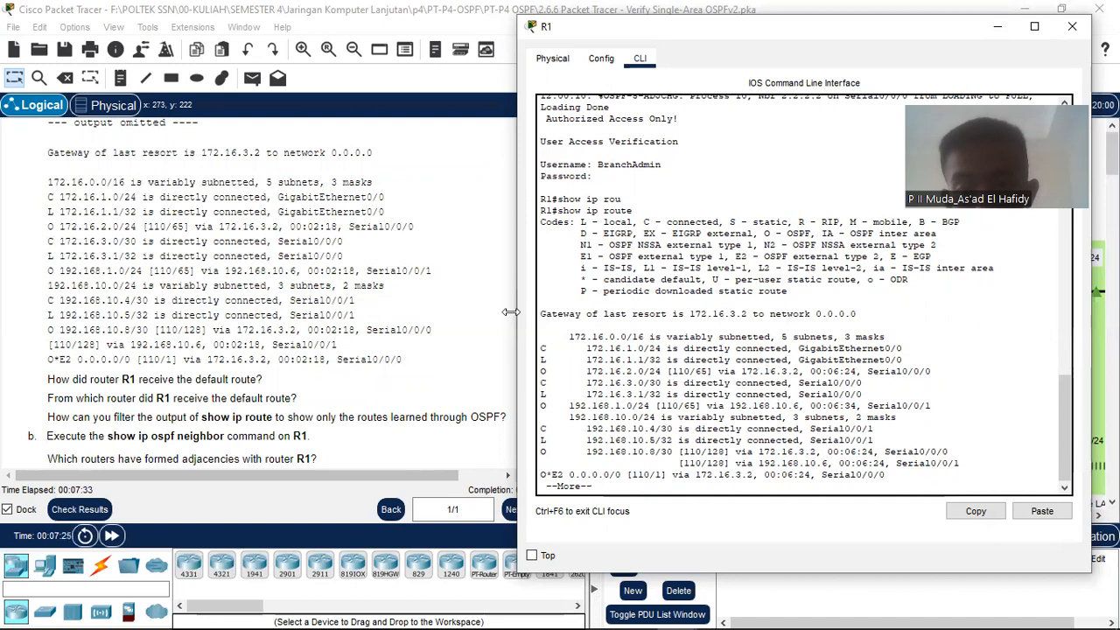
Step: Point out the gateway of last resort 172.16.3.2 and finish the paged output at R1#
drag(542, 313, 881, 318)
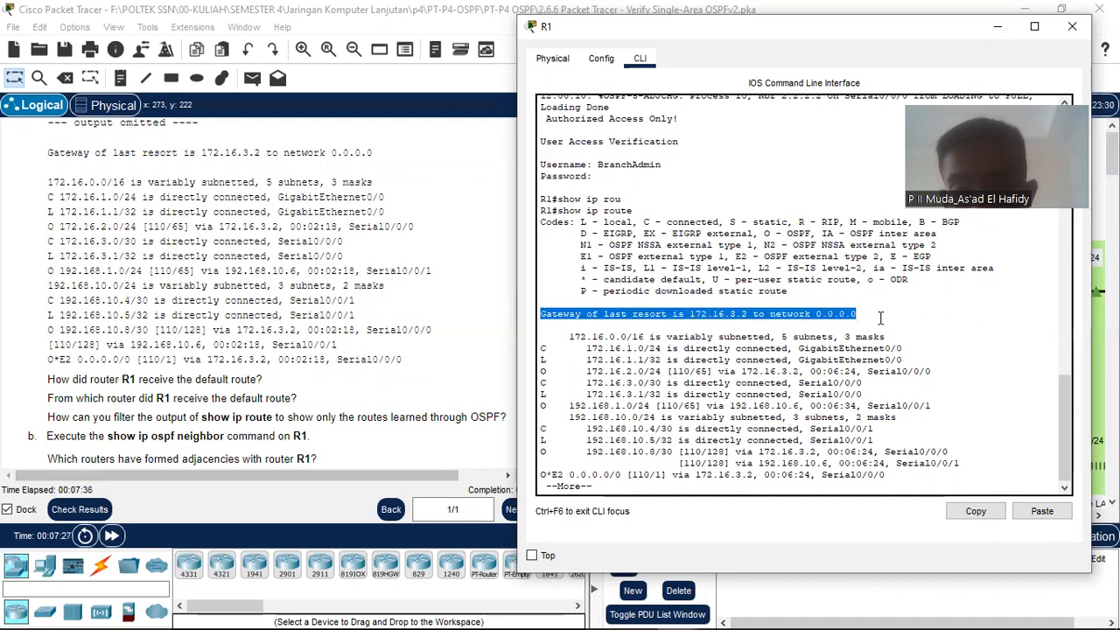
click(853, 232)
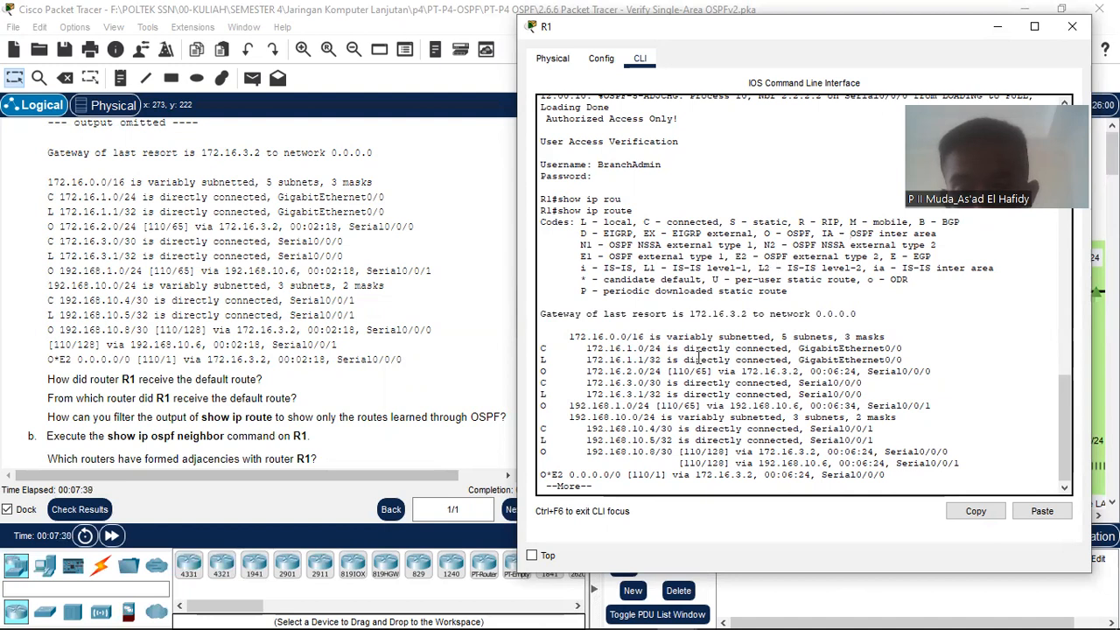
key(space)
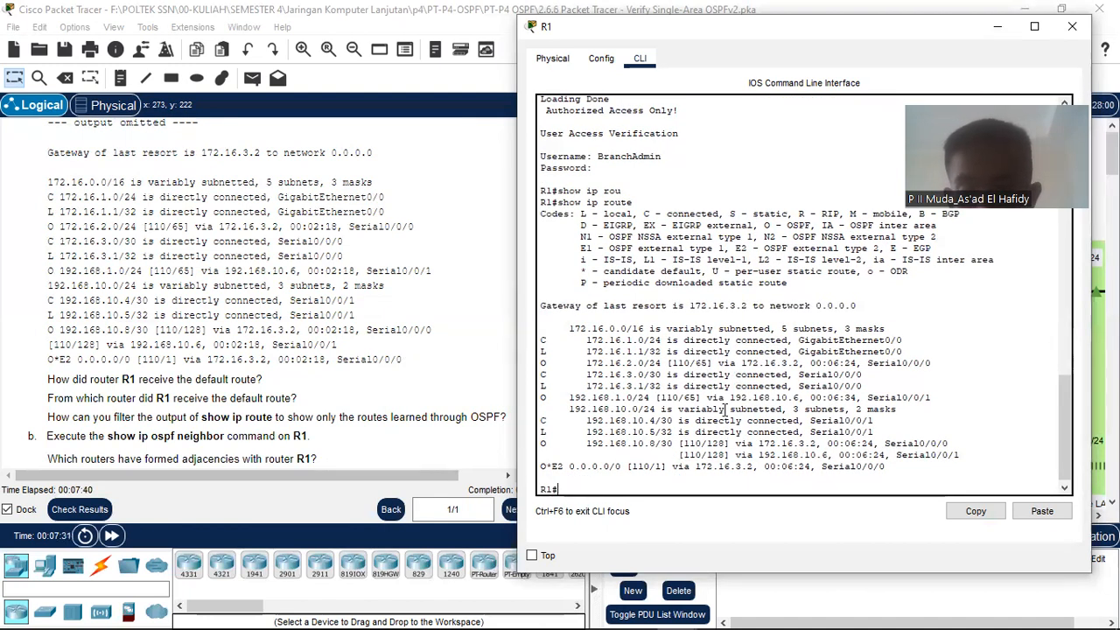
scroll(726, 409, up, 1)
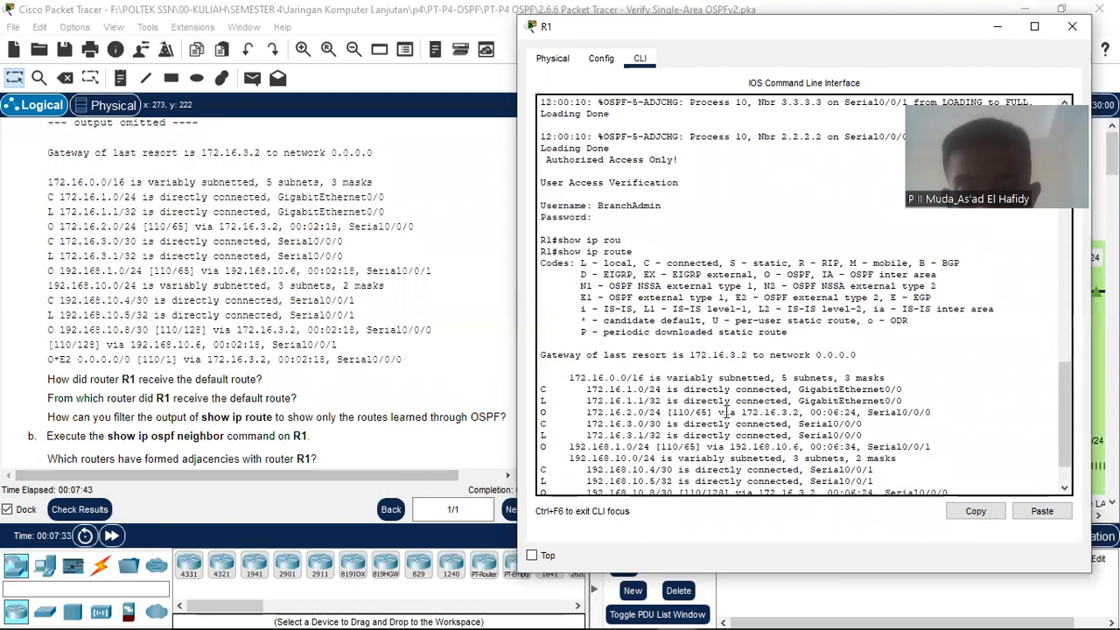
scroll(727, 410, down, 1)
drag(539, 303, 924, 300)
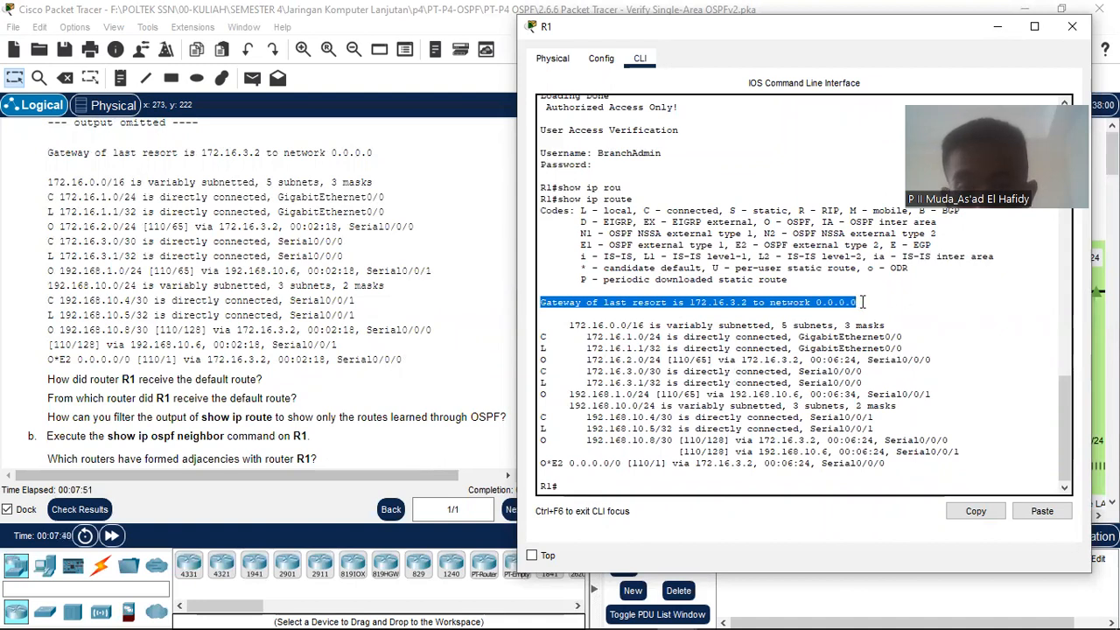
click(862, 302)
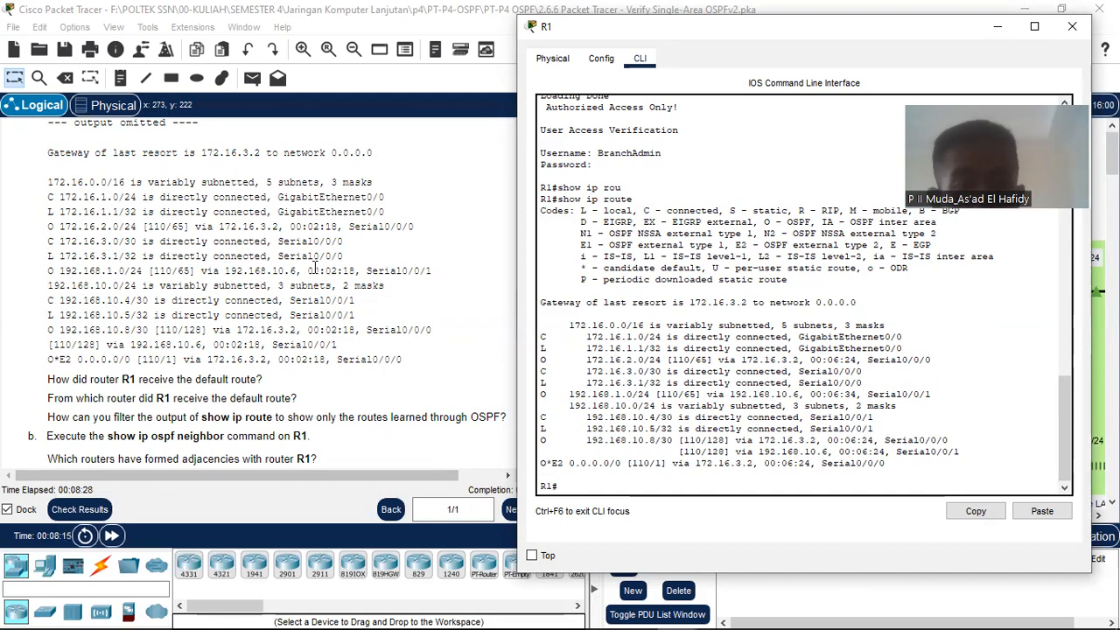
Step: Scroll the instructions up to the Addressing Table and highlight 172.16.3.2 in R1's gateway line
scroll(315, 274, up, 10)
scroll(315, 274, up, 5)
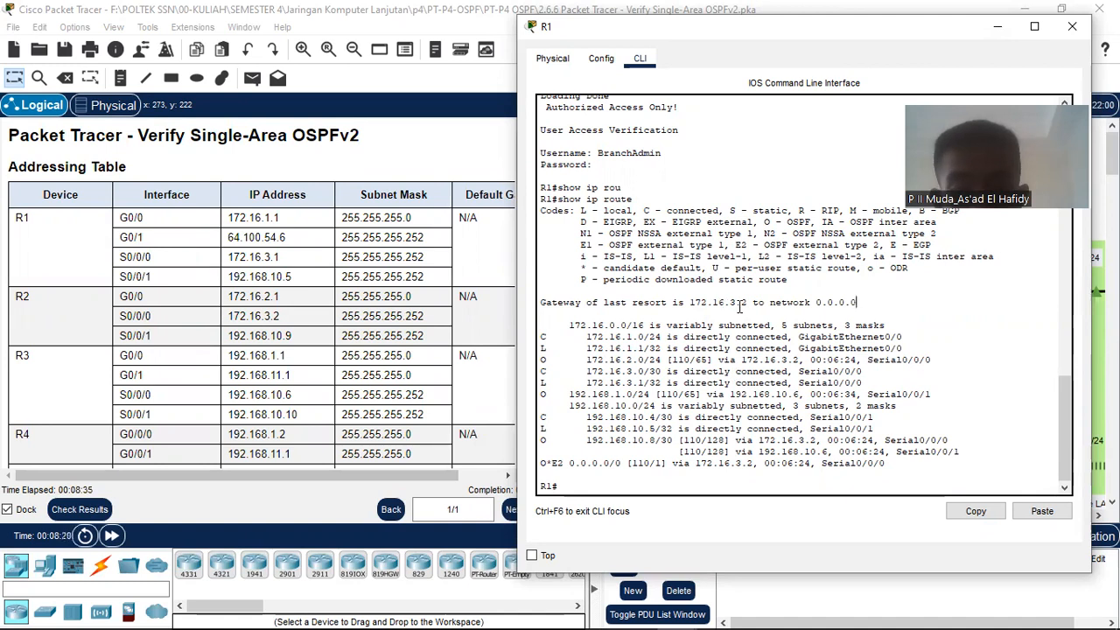
drag(683, 302, 769, 302)
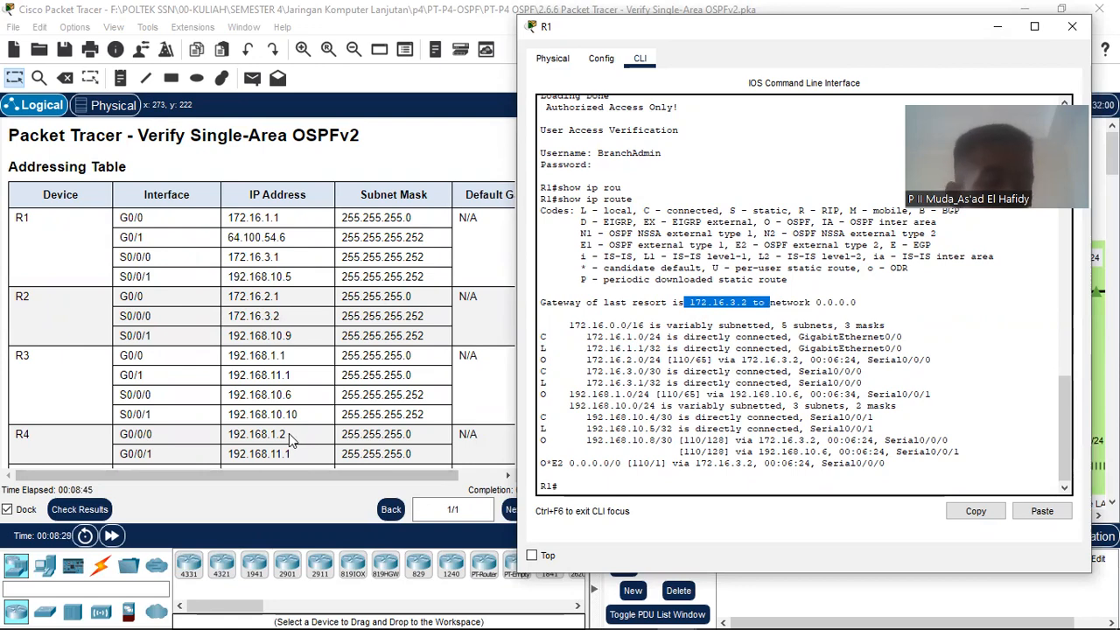
Step: Scroll back down to Step 1's default-route questions and clear the gateway highlight
scroll(359, 451, down, 10)
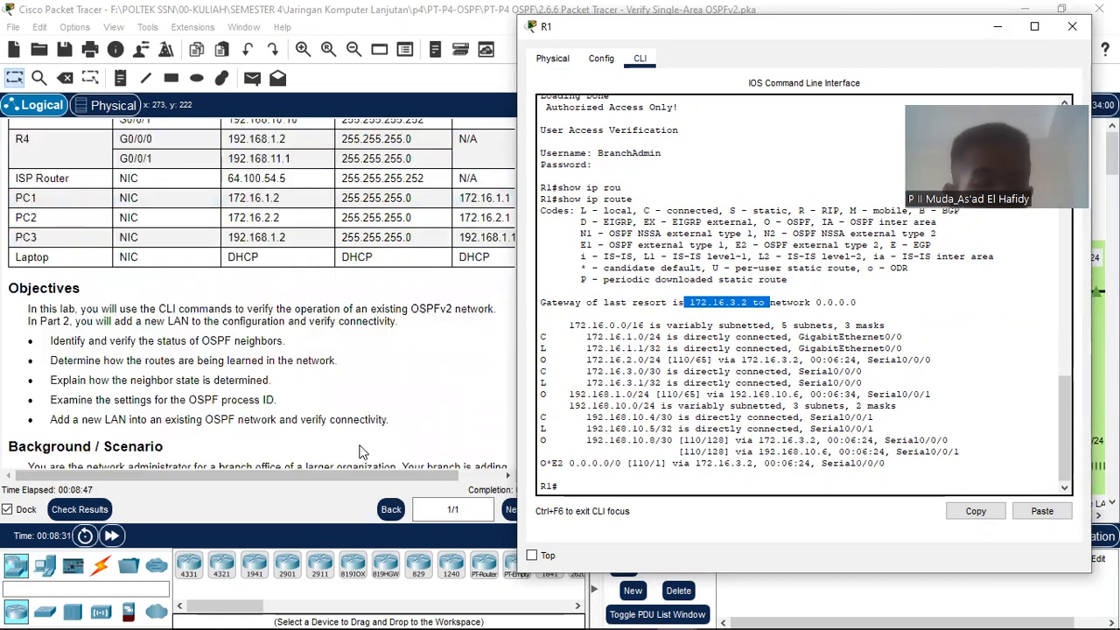
scroll(359, 452, down, 10)
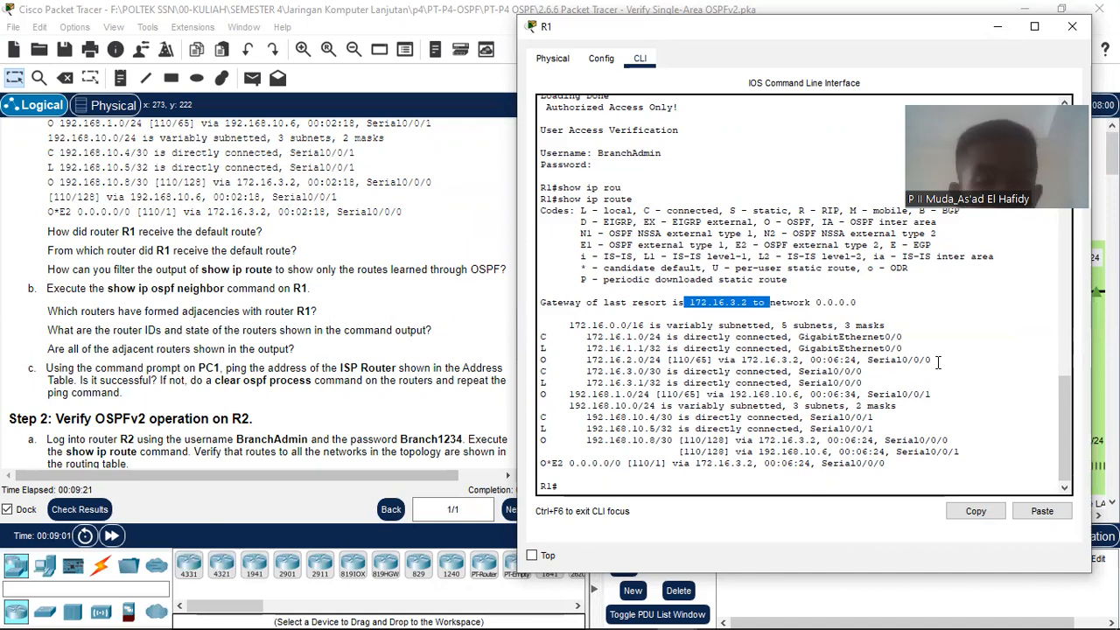
click(647, 486)
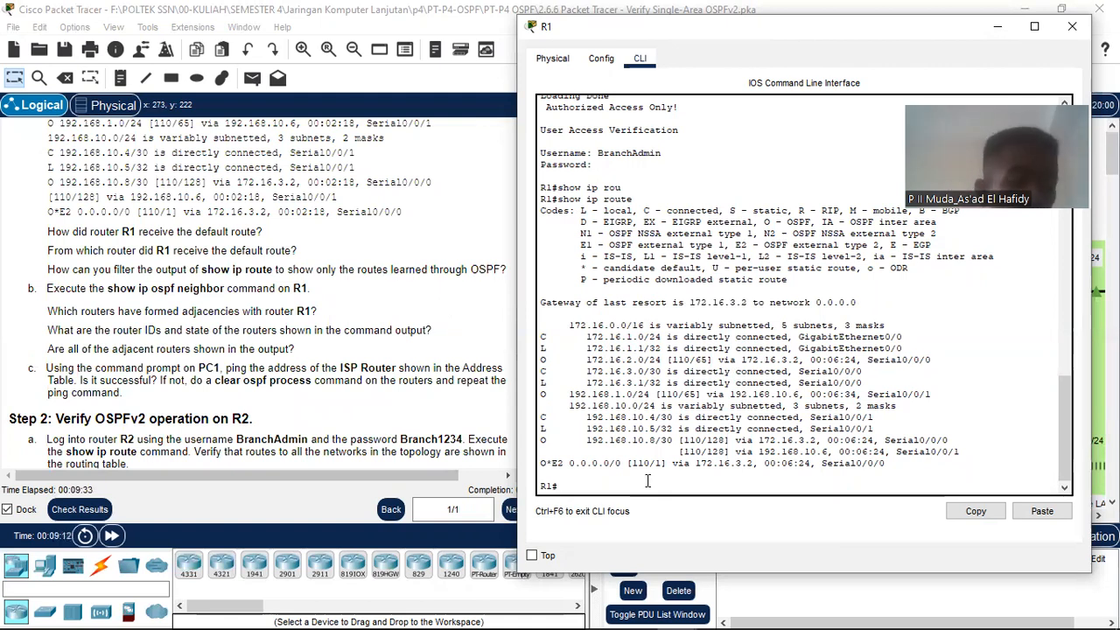
Step: Run show ip route ospf on R1 and highlight the OSPF-only route output
text(show)
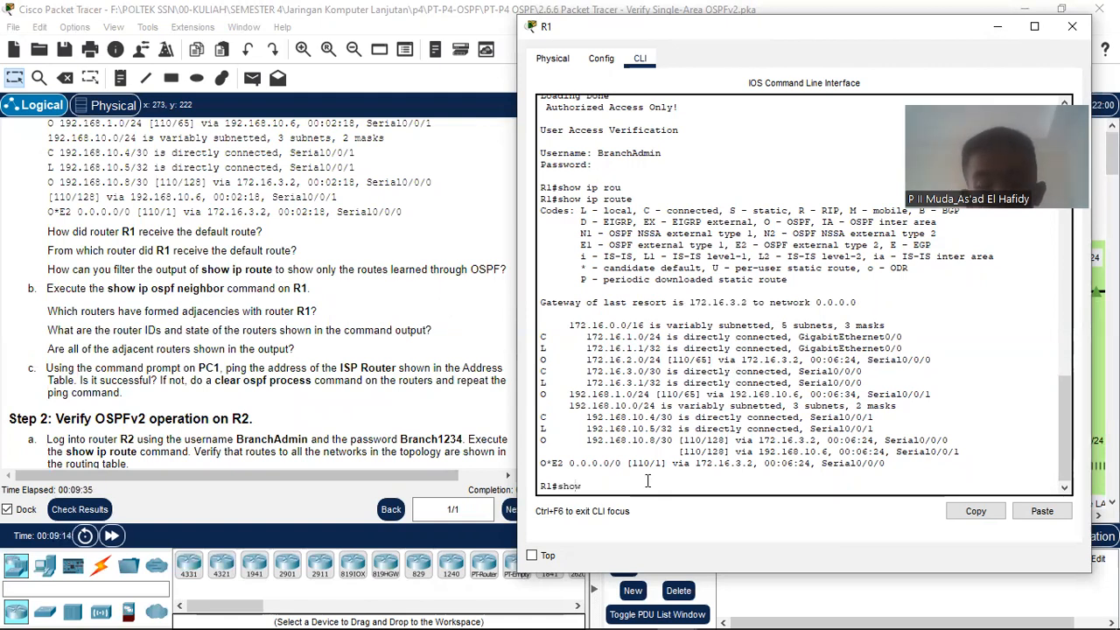
text( ip route ospf)
key(Return)
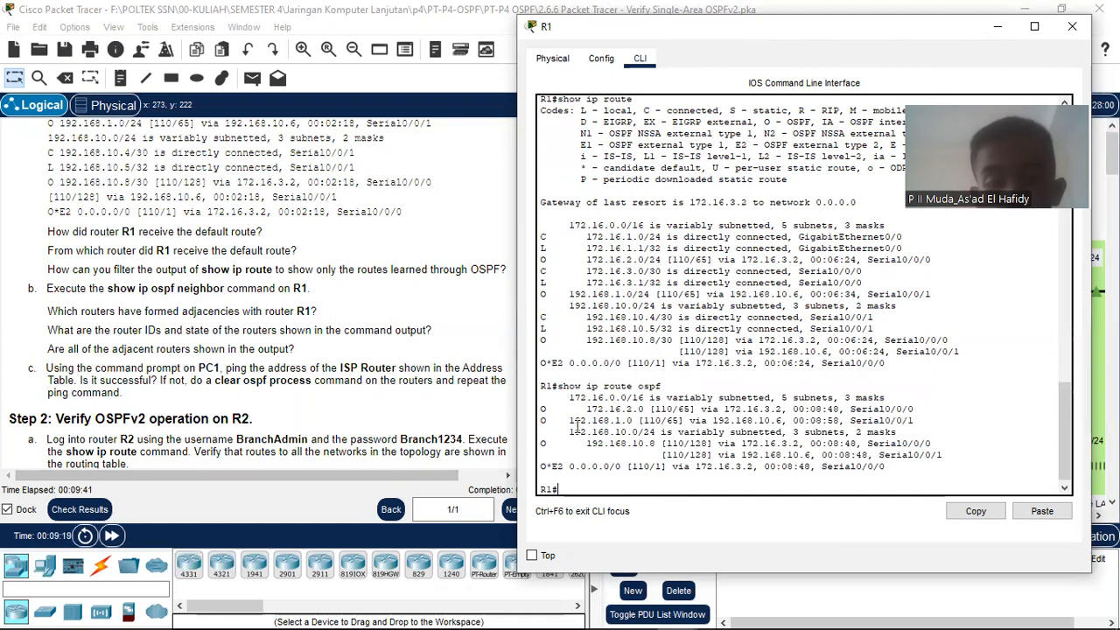
drag(564, 397, 891, 466)
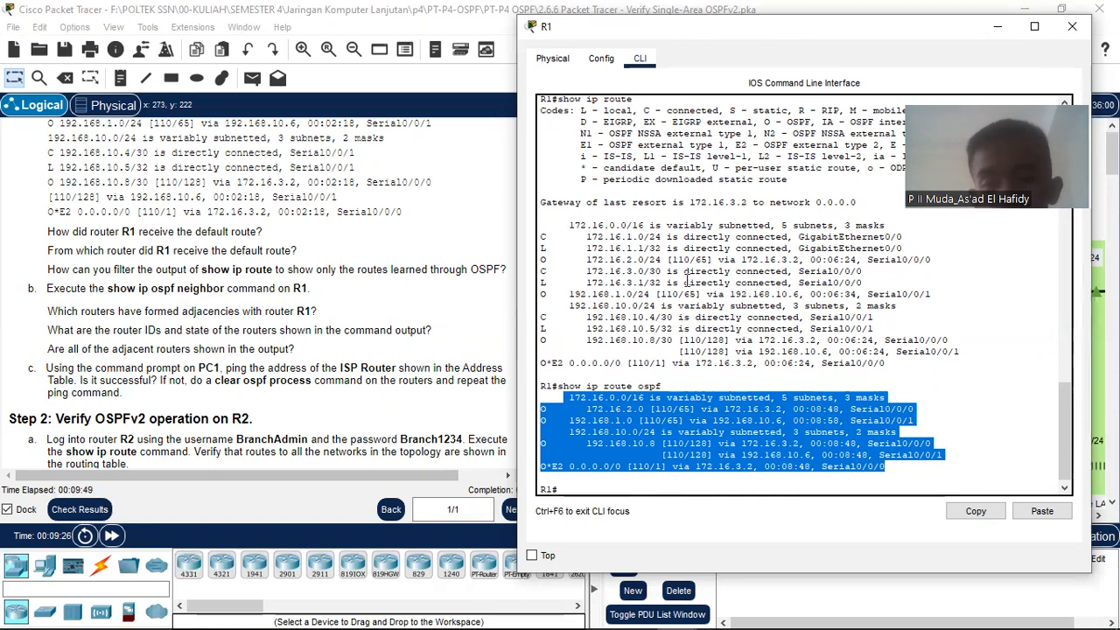
scroll(688, 280, up, 3)
scroll(787, 350, down, 3)
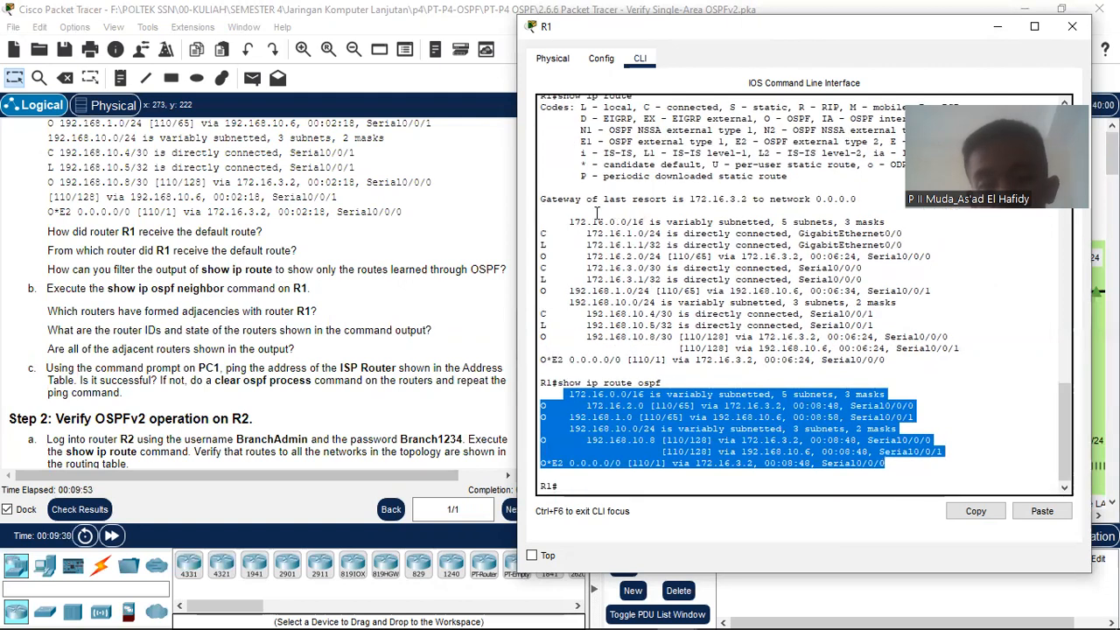
click(542, 200)
Step: Compare it against the full routing table, then return to the R1# prompt
drag(625, 219, 969, 372)
click(969, 372)
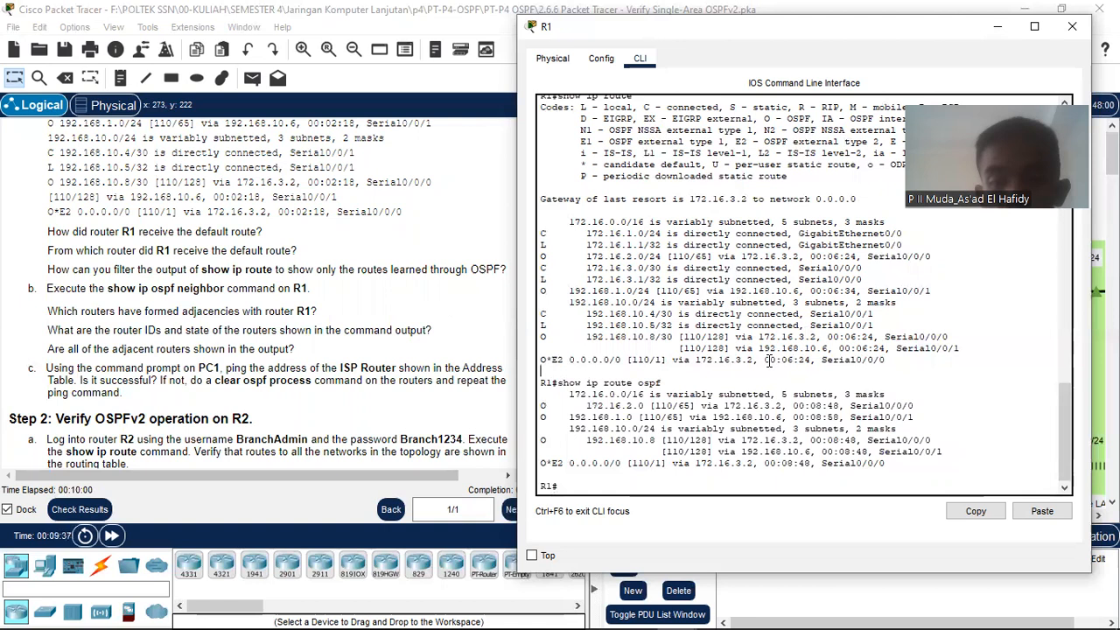
click(615, 482)
scroll(197, 404, down, 1)
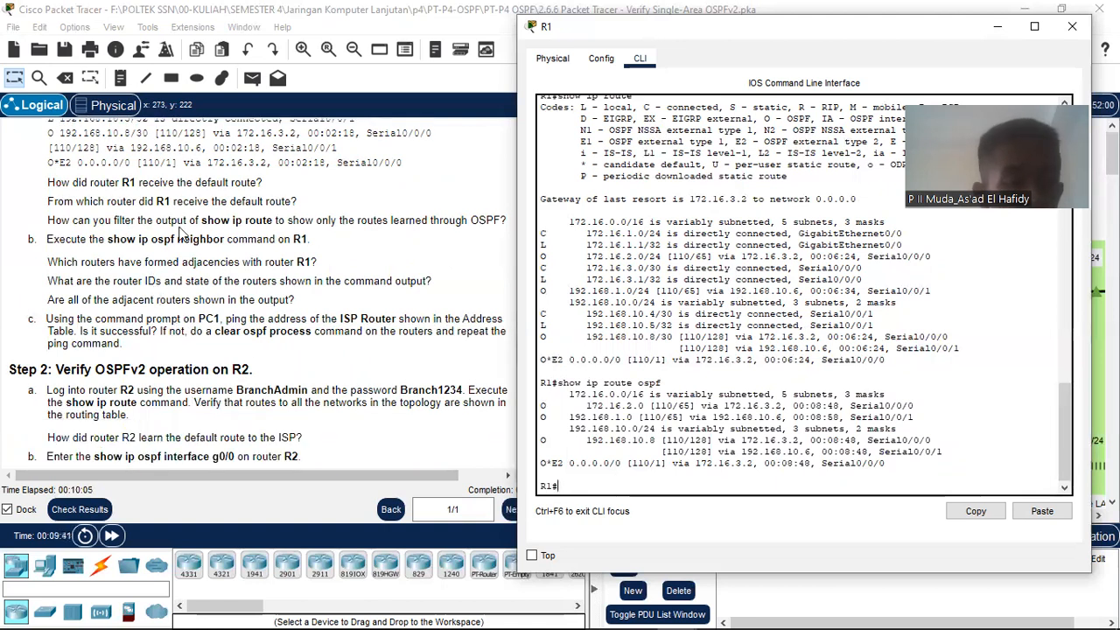
scroll(181, 231, up, 1)
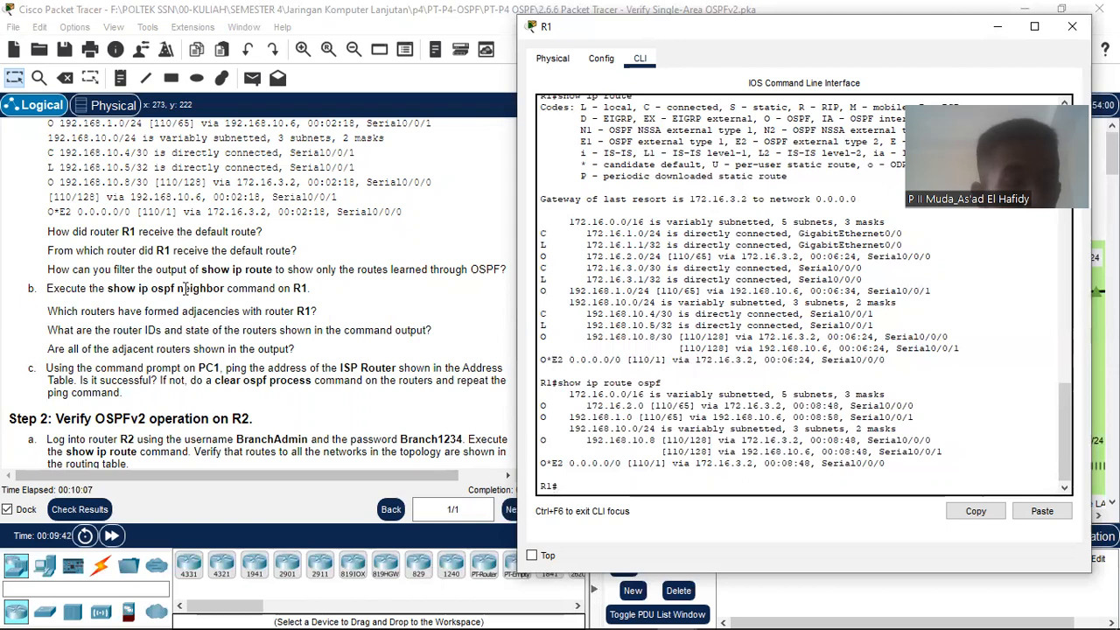
scroll(185, 293, up, 1)
scroll(184, 293, up, 2)
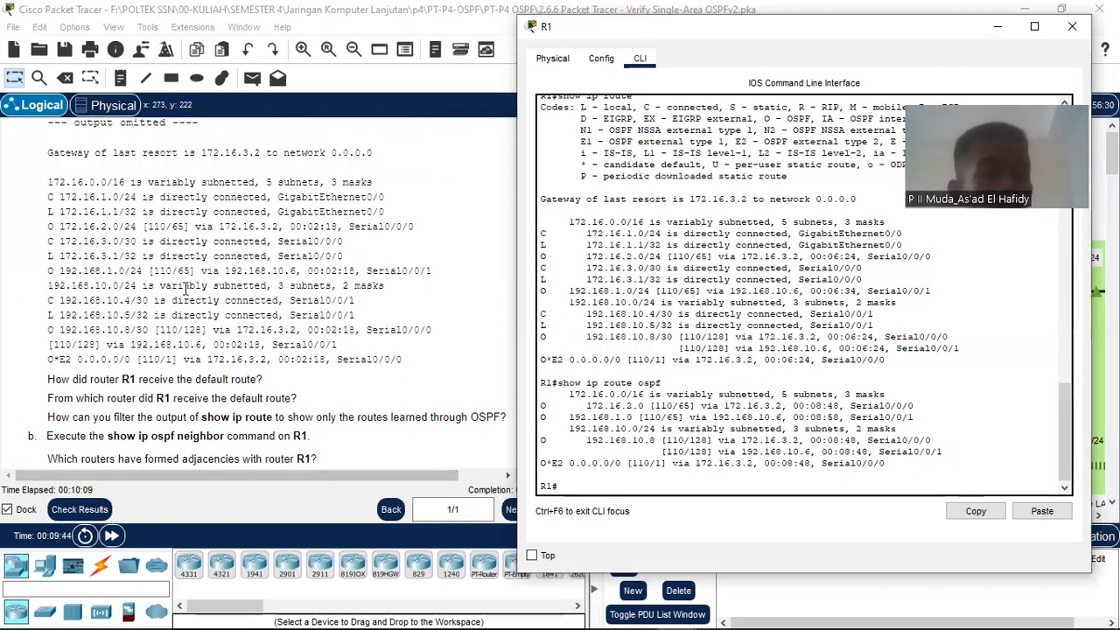
scroll(186, 313, down, 1)
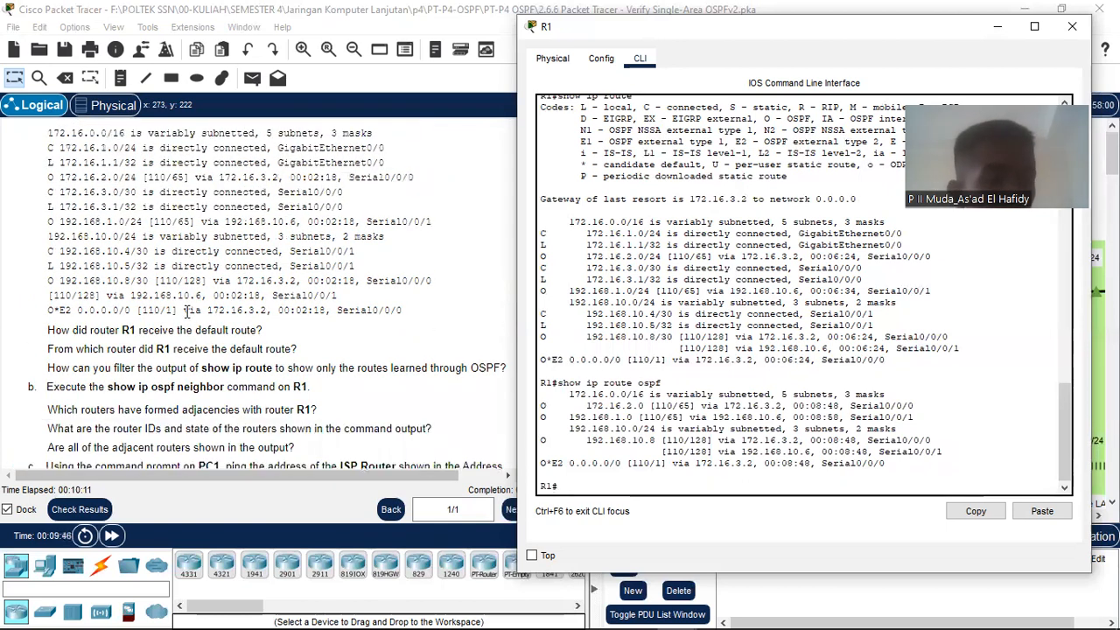
scroll(186, 332, down, 1)
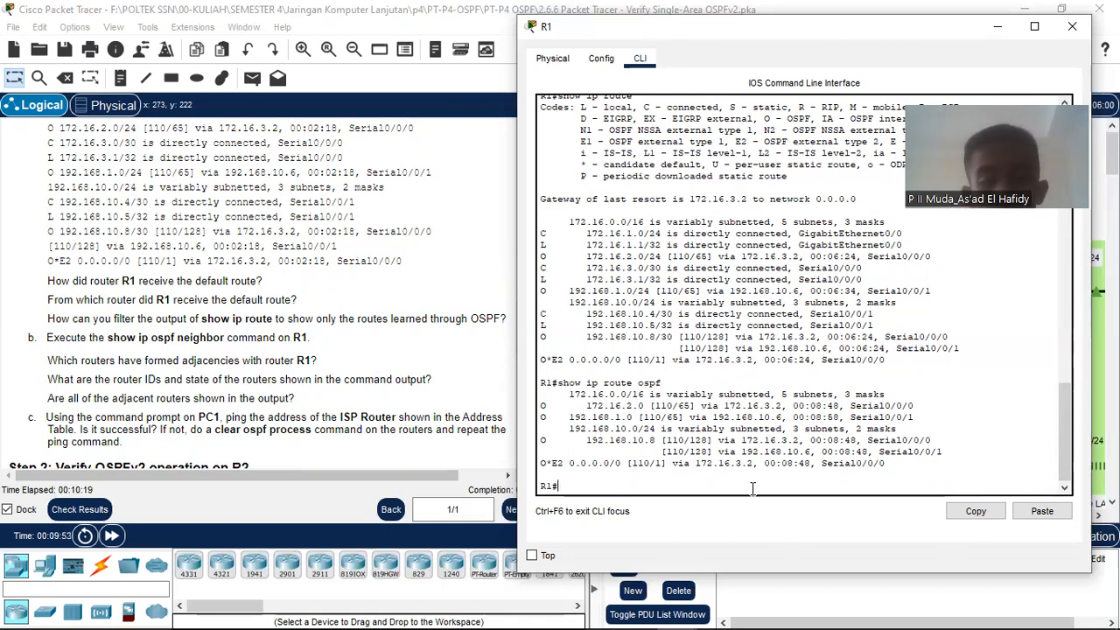
Step: Run show ip ospf neighbor on R1, showing 2.2.2.2 and 3.3.3.3 FULL, and scroll the instructions up
text(show)
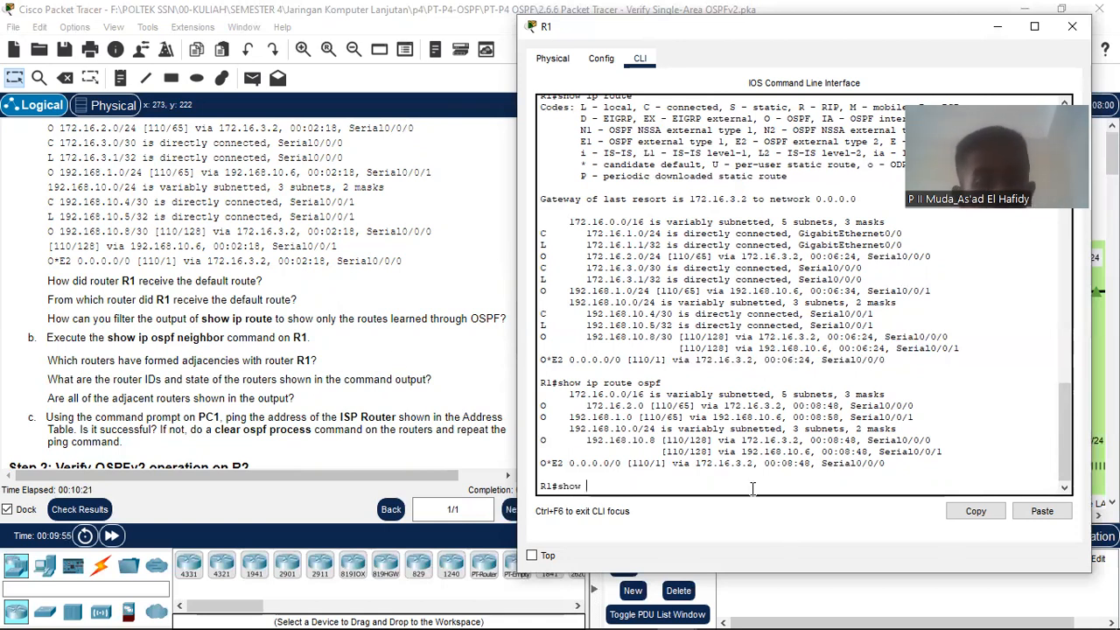
text( ip ospf n)
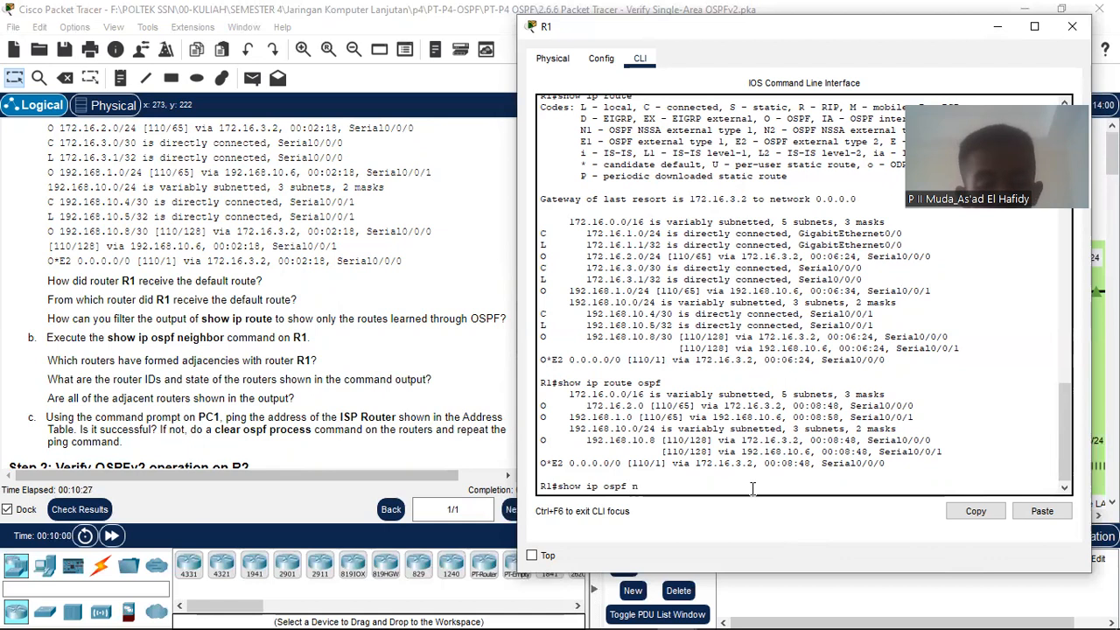
text(eighbor)
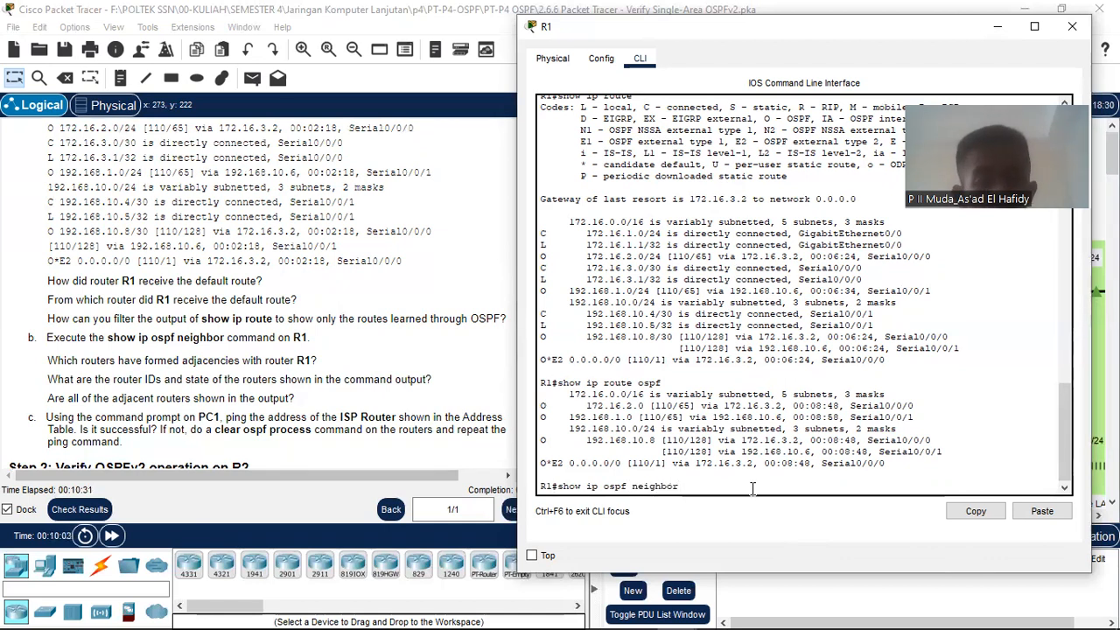
key(Return)
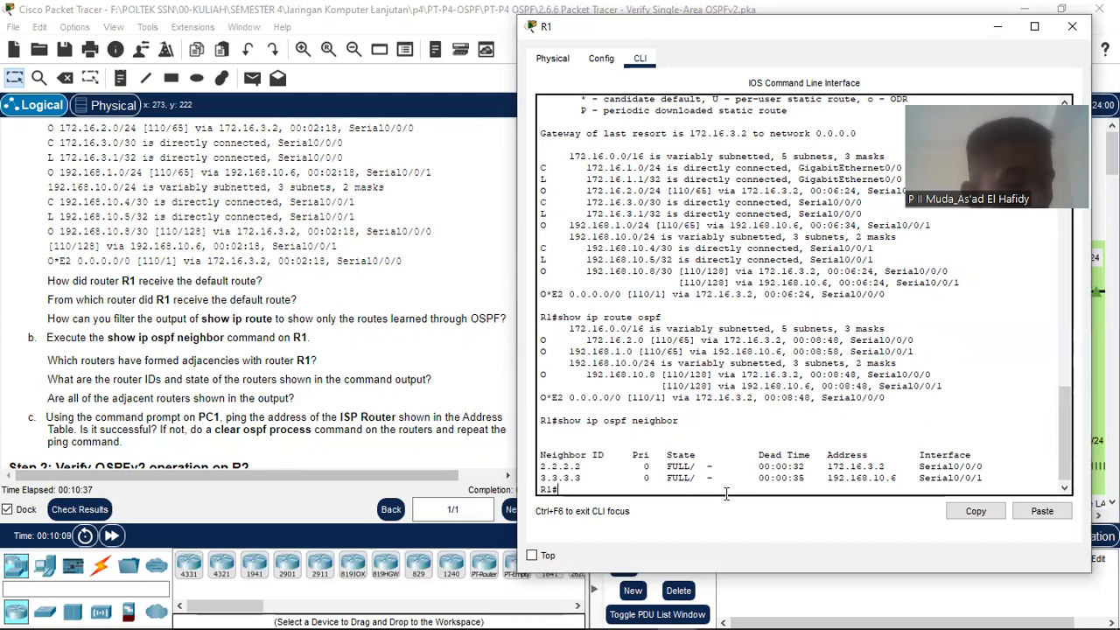
scroll(678, 419, down, 1)
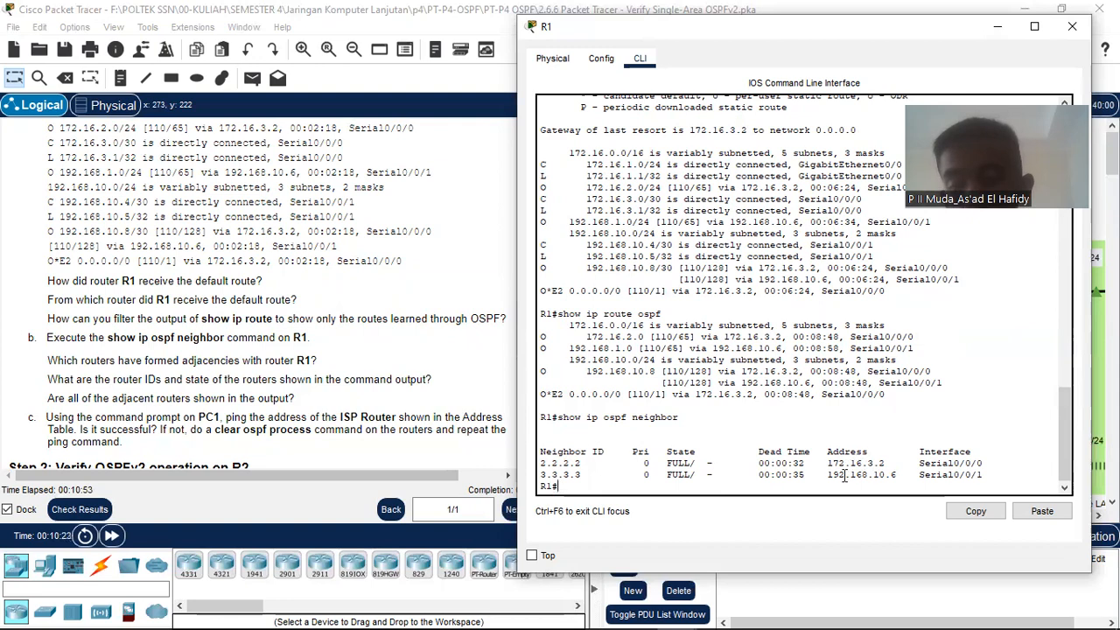
scroll(304, 406, up, 15)
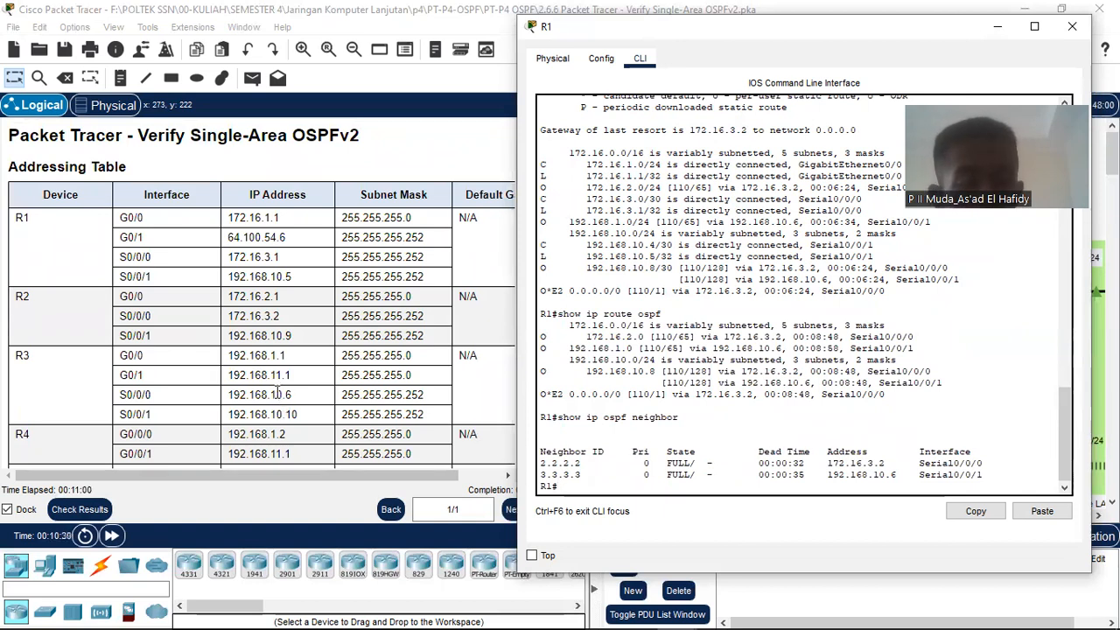
Step: Slide R1's console right to reveal the Addressing Table, then scroll to the Step 1b neighbor questions
scroll(278, 395, down, 1)
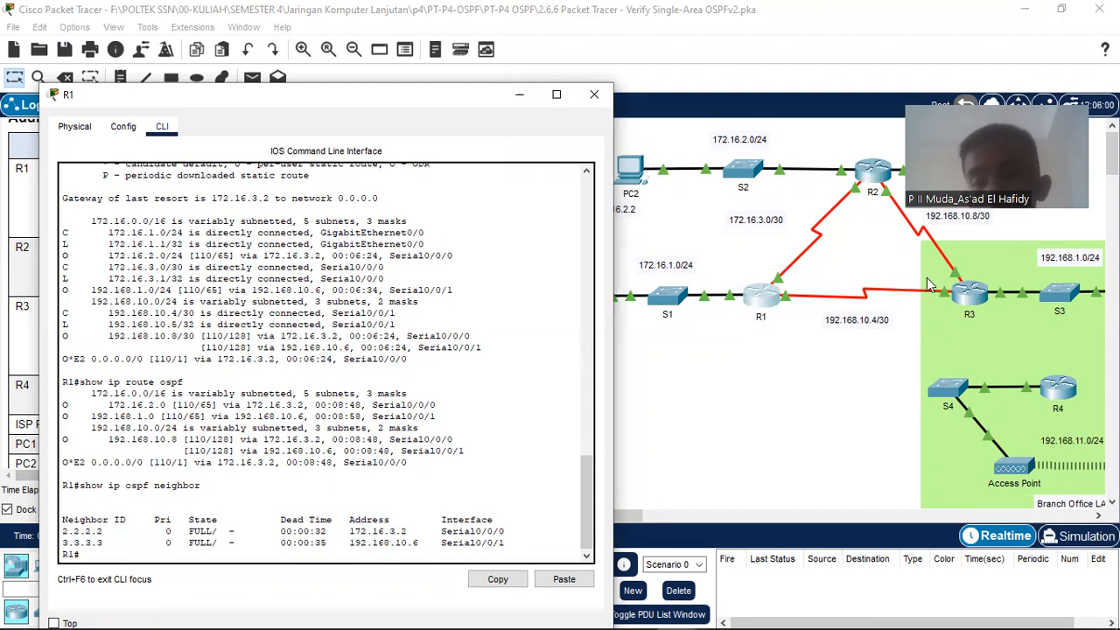
drag(344, 93, 755, 13)
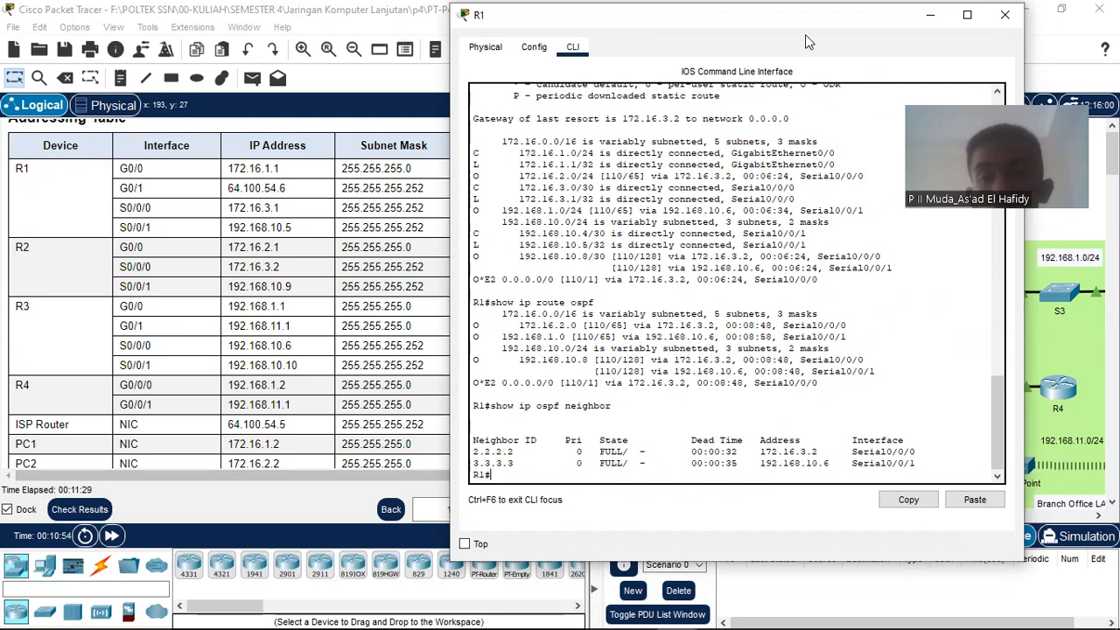
drag(805, 34, 878, 31)
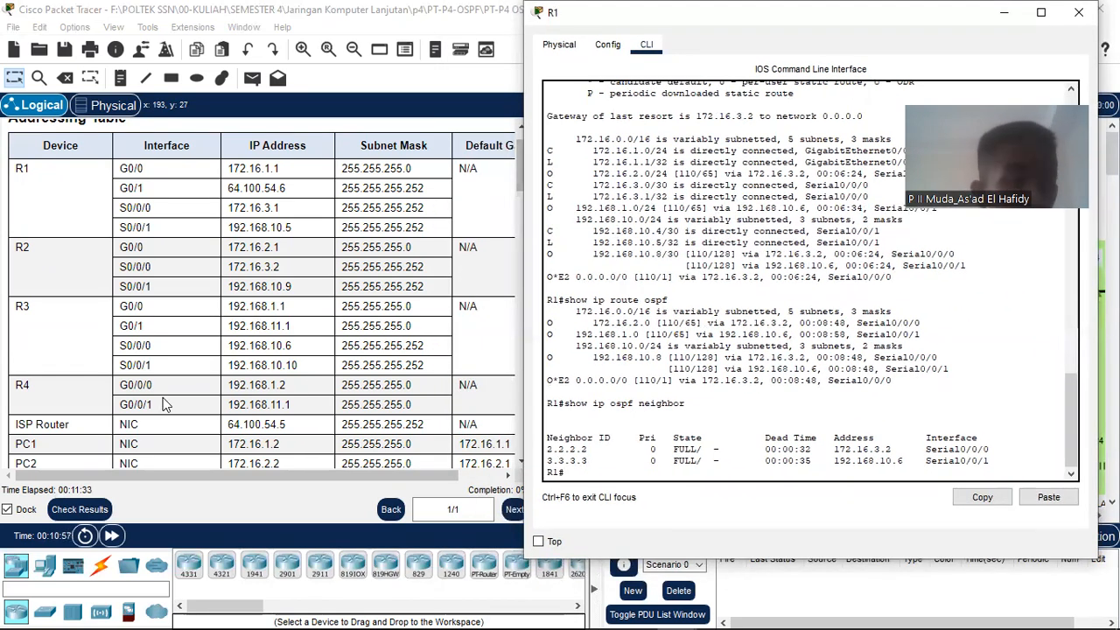
scroll(163, 397, down, 10)
scroll(163, 397, down, 12)
scroll(169, 348, up, 4)
scroll(169, 347, up, 1)
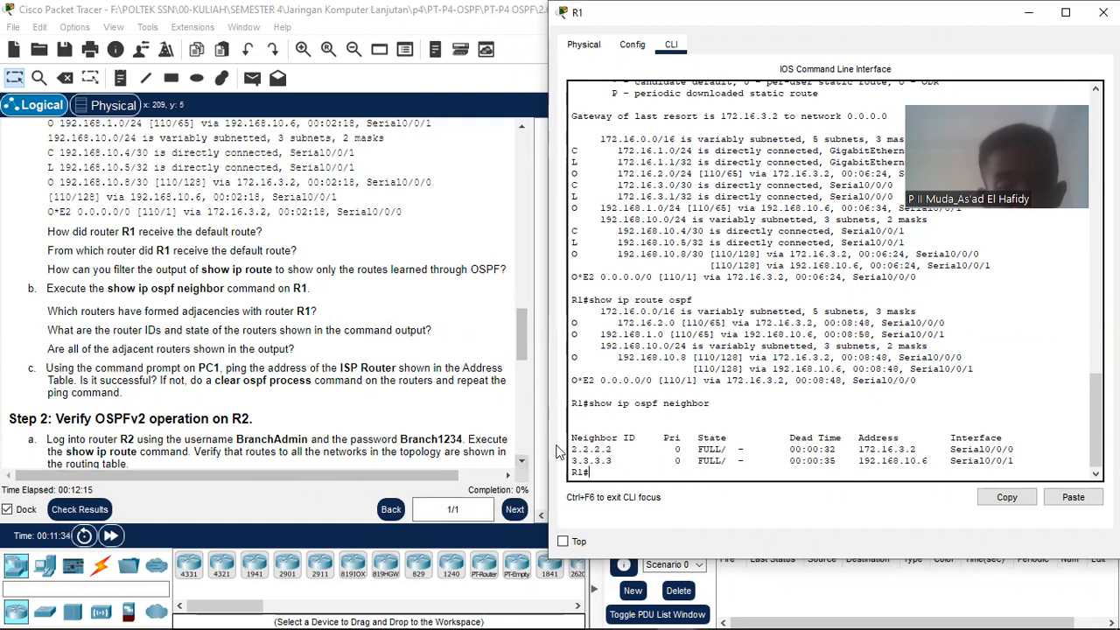
Step: Highlight the 2.2.2.2 and 3.3.3.3 neighbor rows in R1's OSPF neighbor output
drag(570, 444, 740, 449)
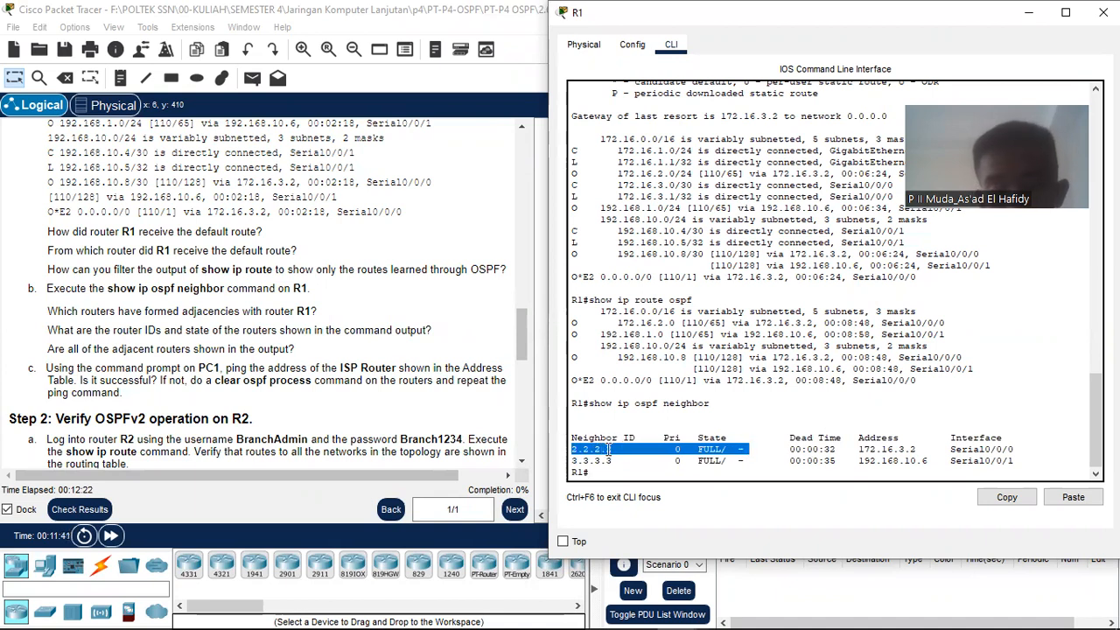
click(686, 448)
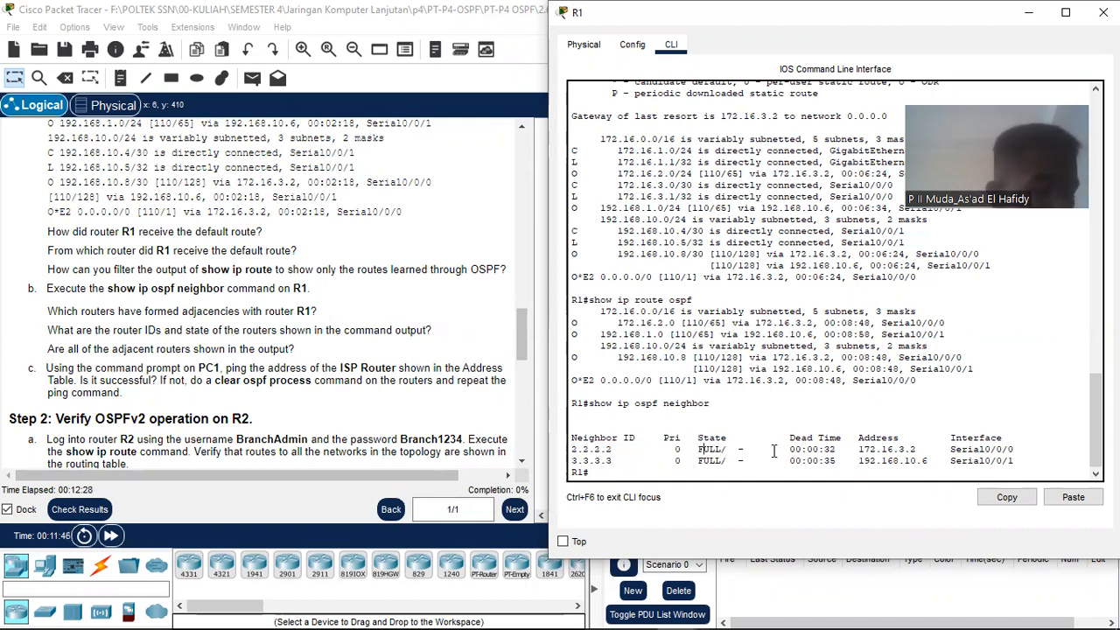
drag(572, 449, 749, 461)
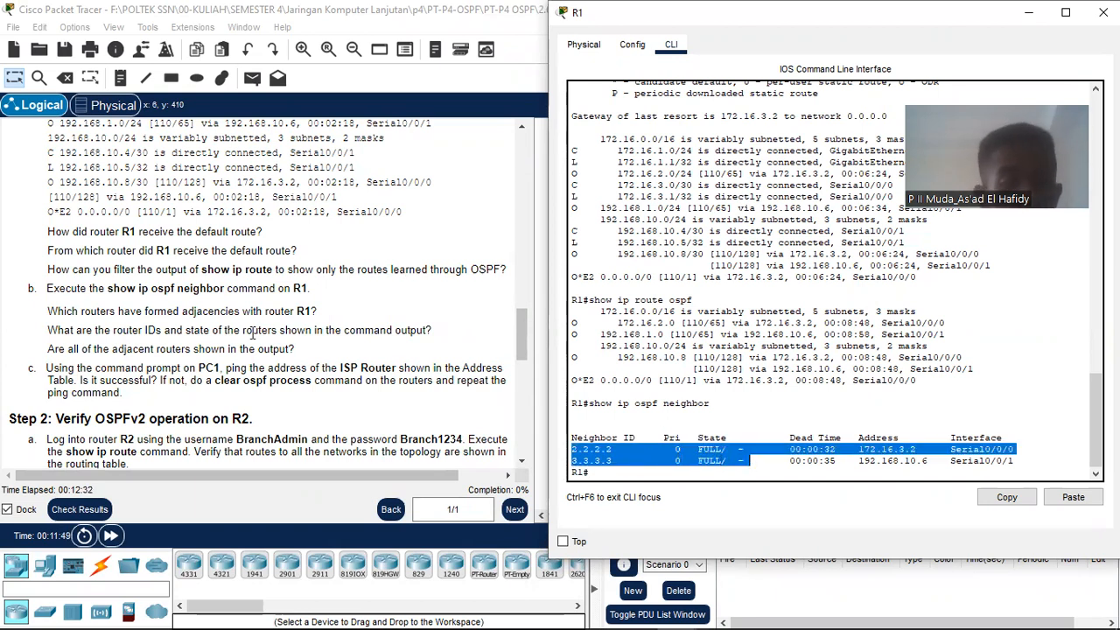
Step: Switch between R1's console and the topology, leaving the topology in front
click(246, 348)
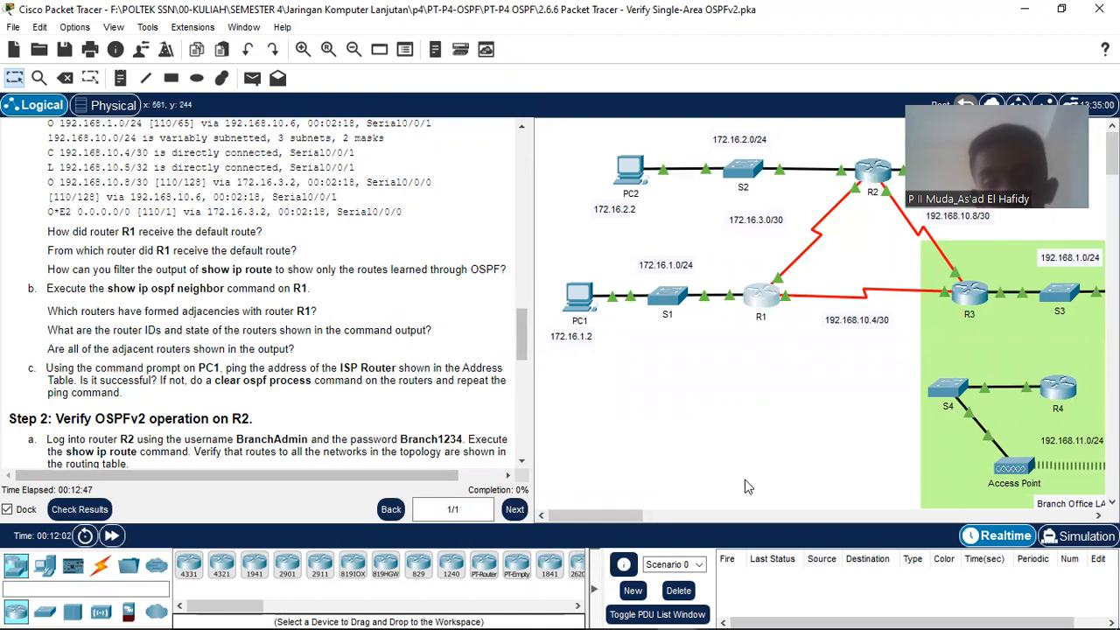
mouse_move(741, 612)
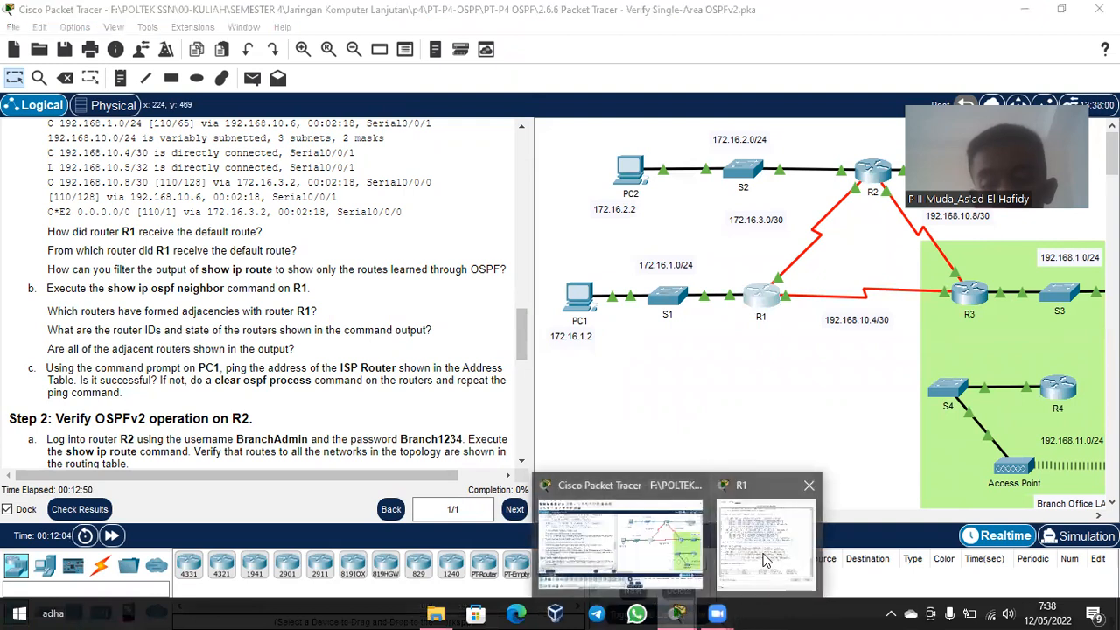
click(823, 560)
click(794, 265)
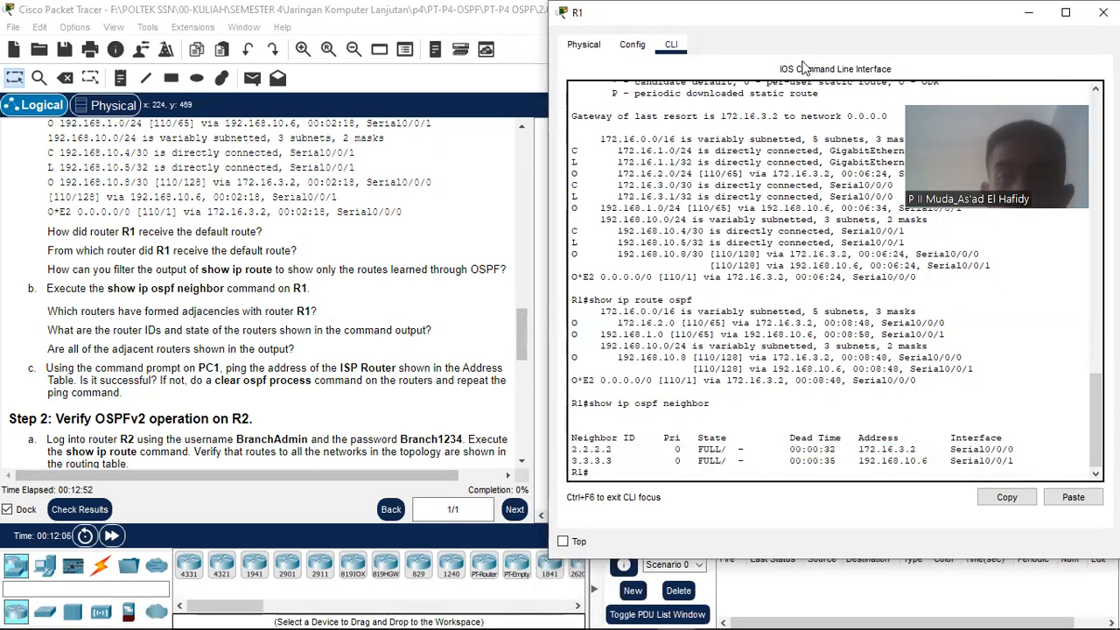
scroll(171, 368, down, 1)
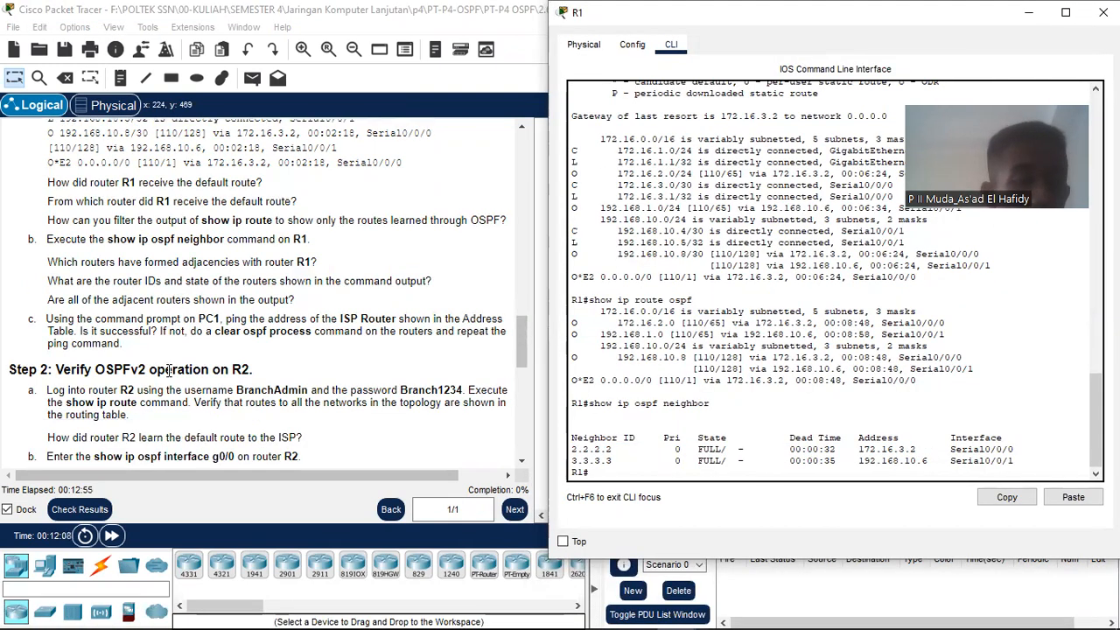
click(48, 322)
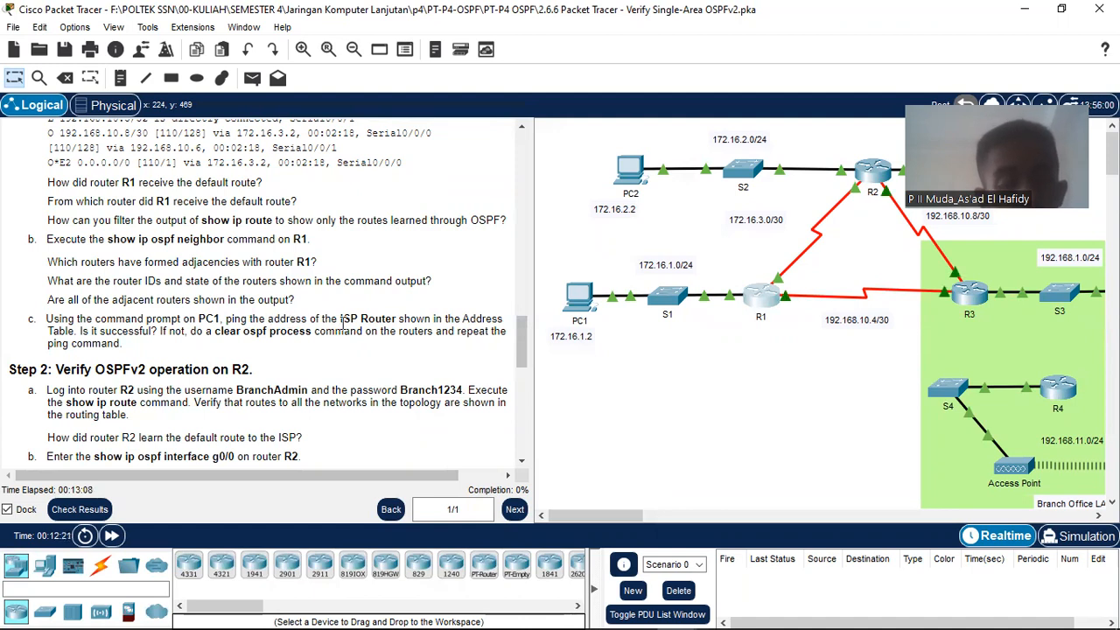
scroll(344, 324, down, 1)
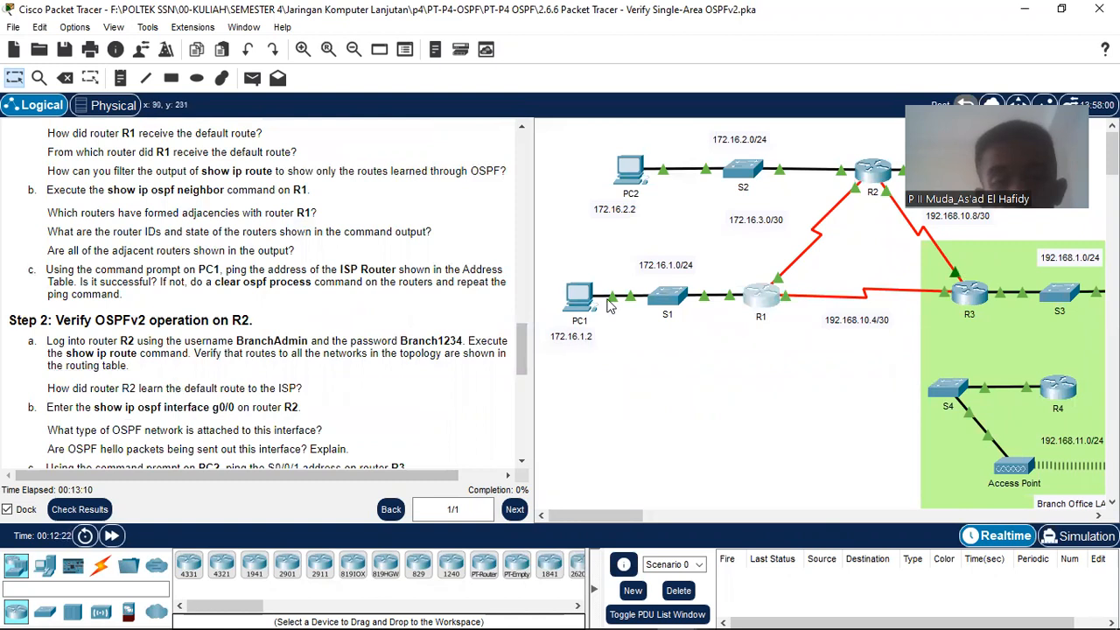
Step: Open PC1's Command Prompt and place it beside the Addressing Table listing ISP 64.100.54.5
click(580, 297)
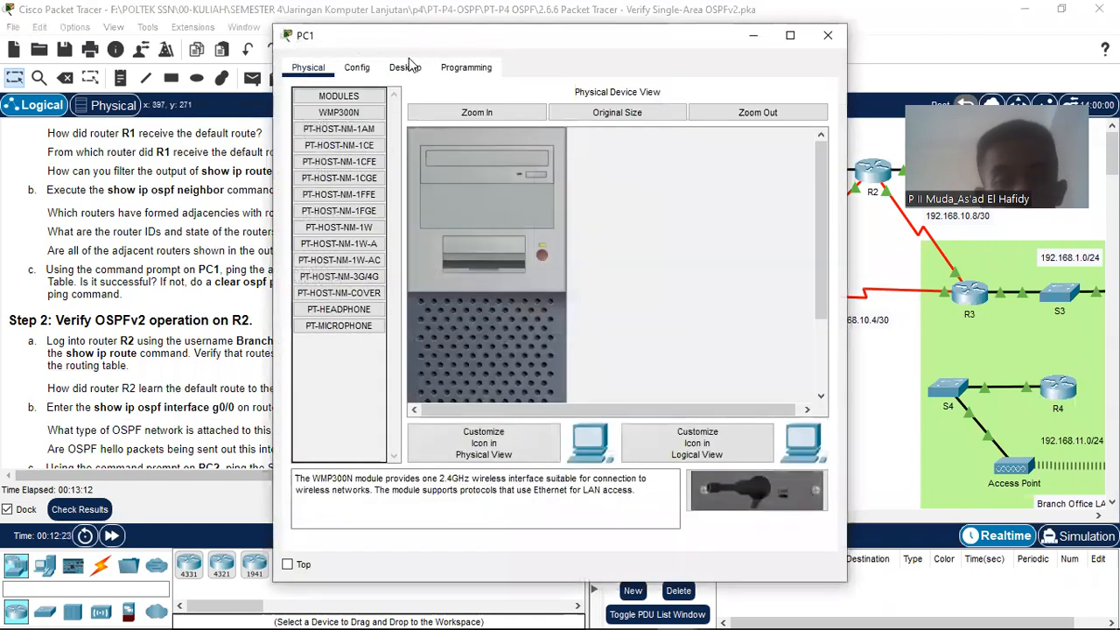
click(406, 68)
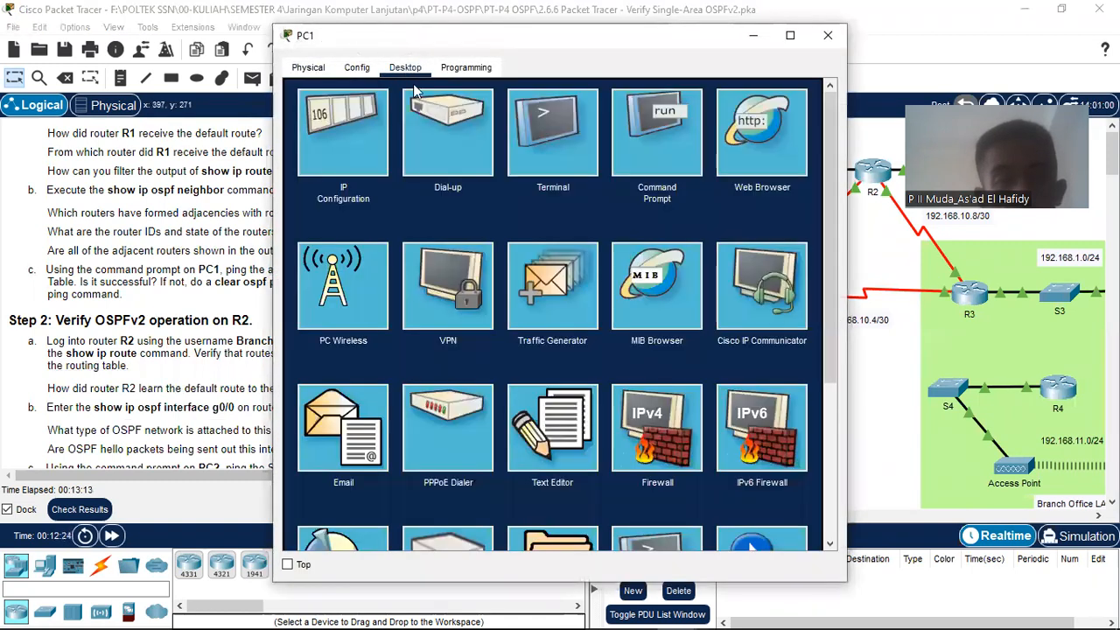
click(654, 140)
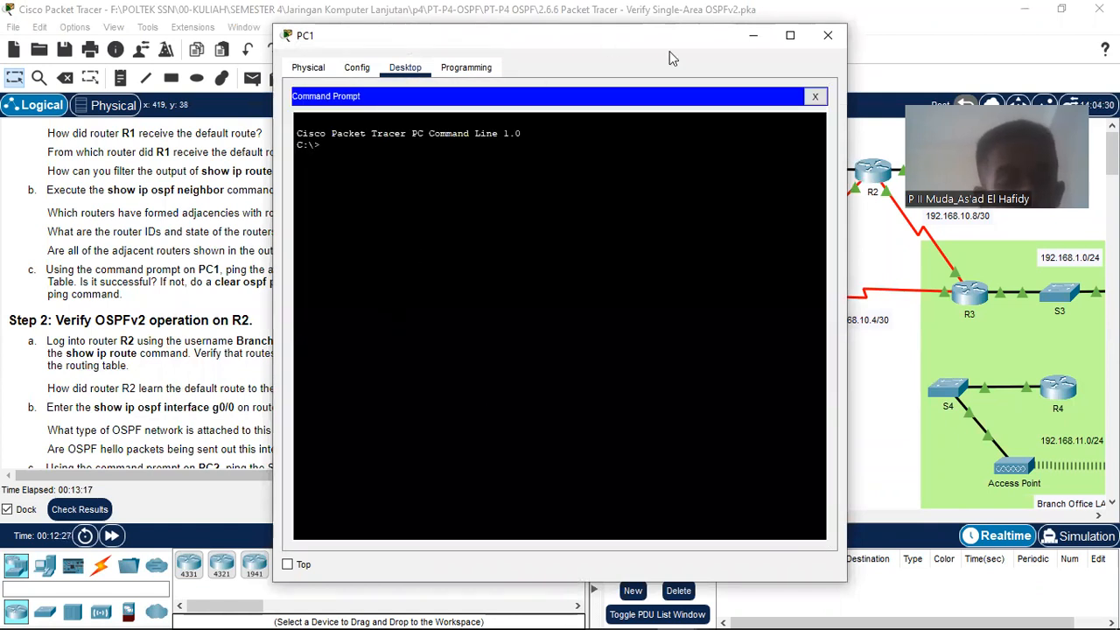
drag(669, 51, 608, 393)
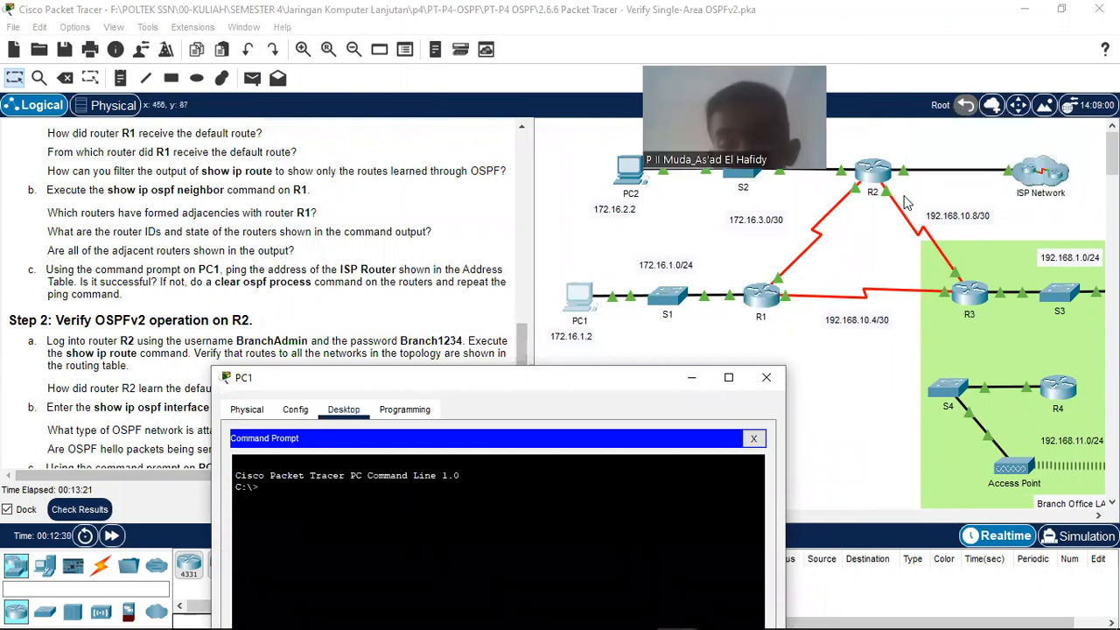
scroll(209, 226, up, 10)
scroll(209, 226, up, 5)
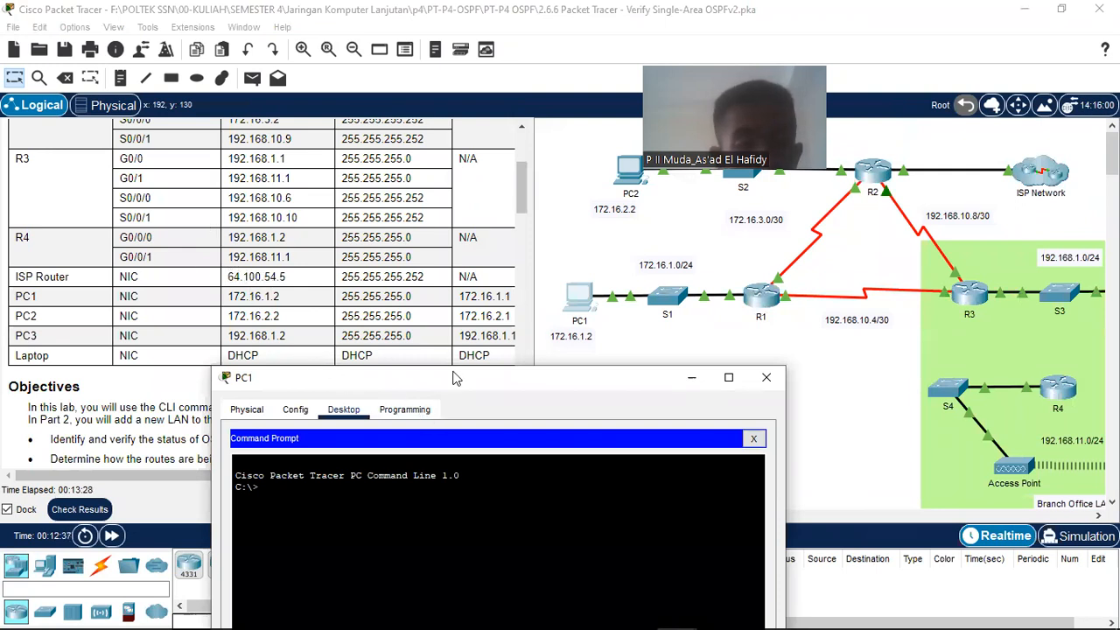
drag(464, 377, 654, 108)
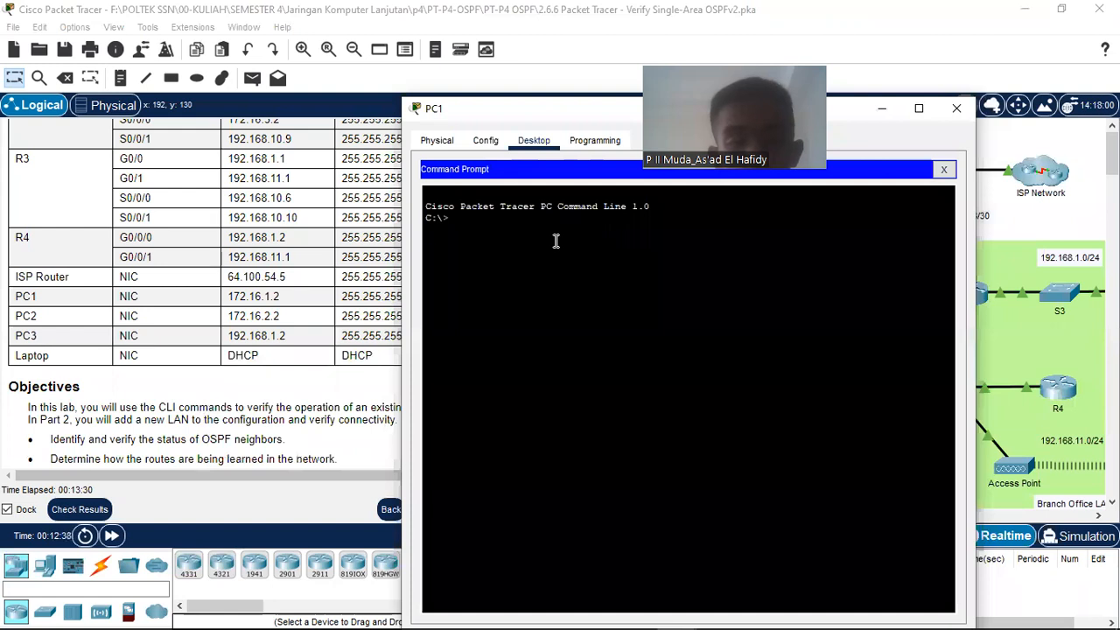
Step: Ping 64.100.54.5 from PC1 and review the 3-of-4 replies and the timed-out request
text(ping )
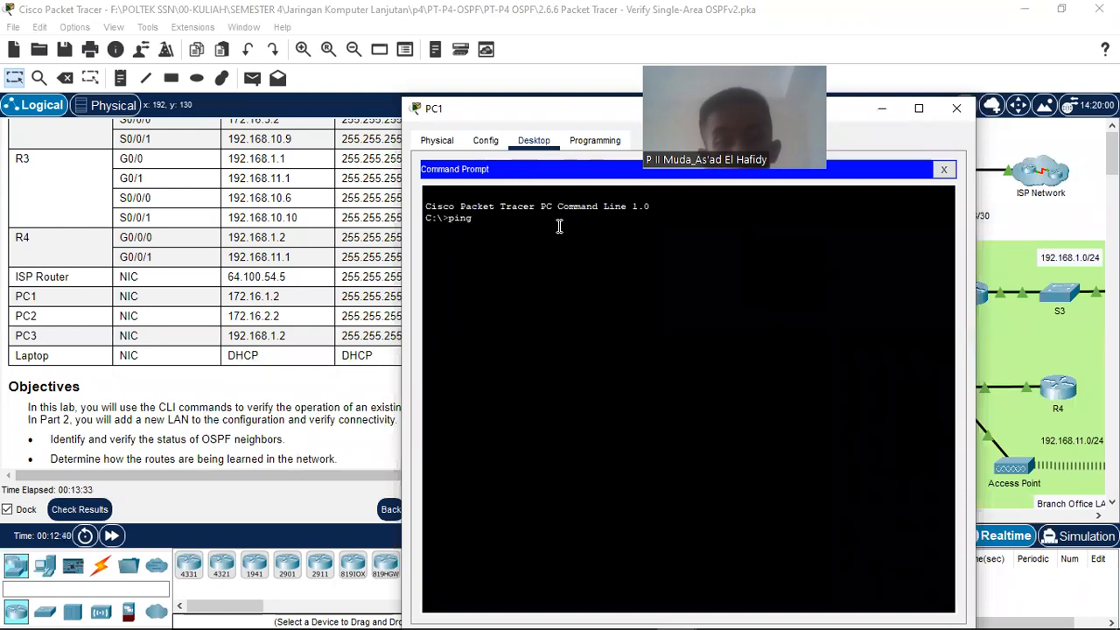
text(6)
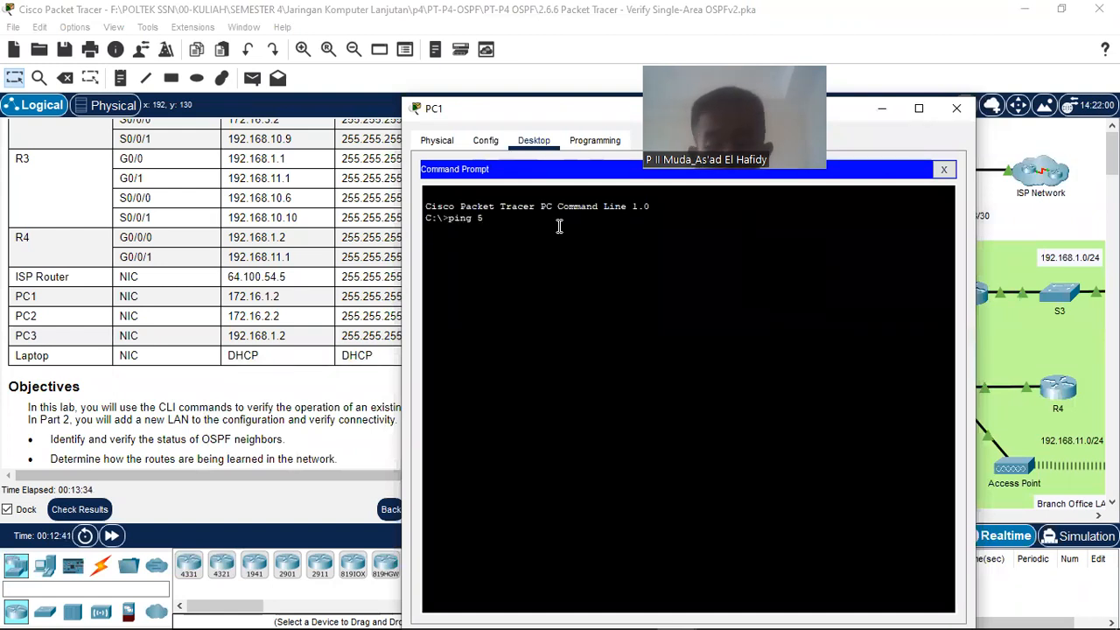
text(4.100.)
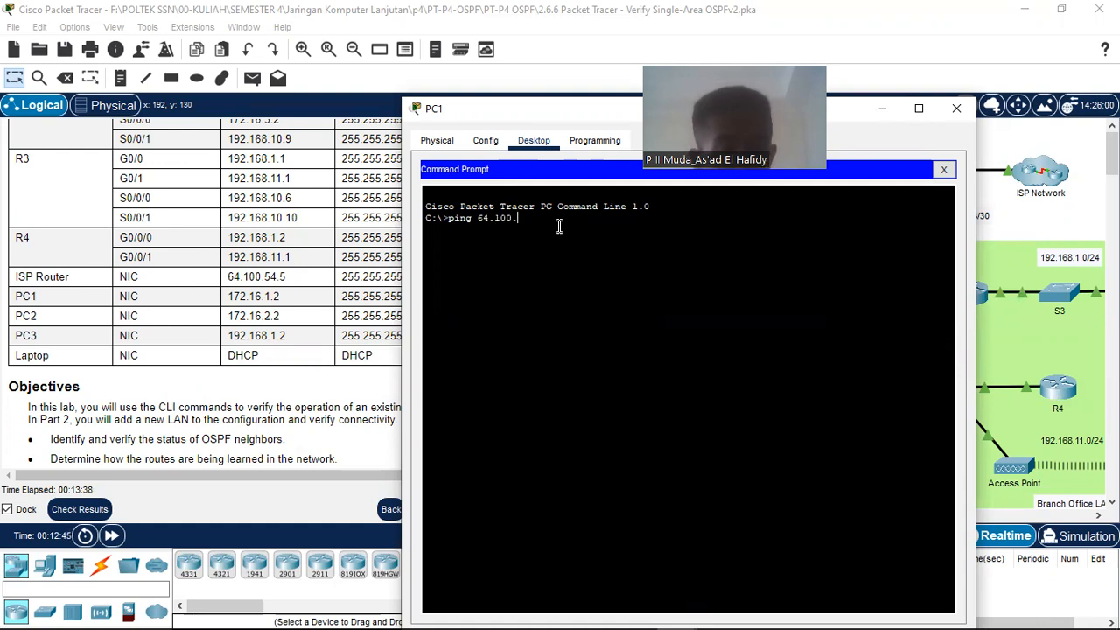
text(54.5)
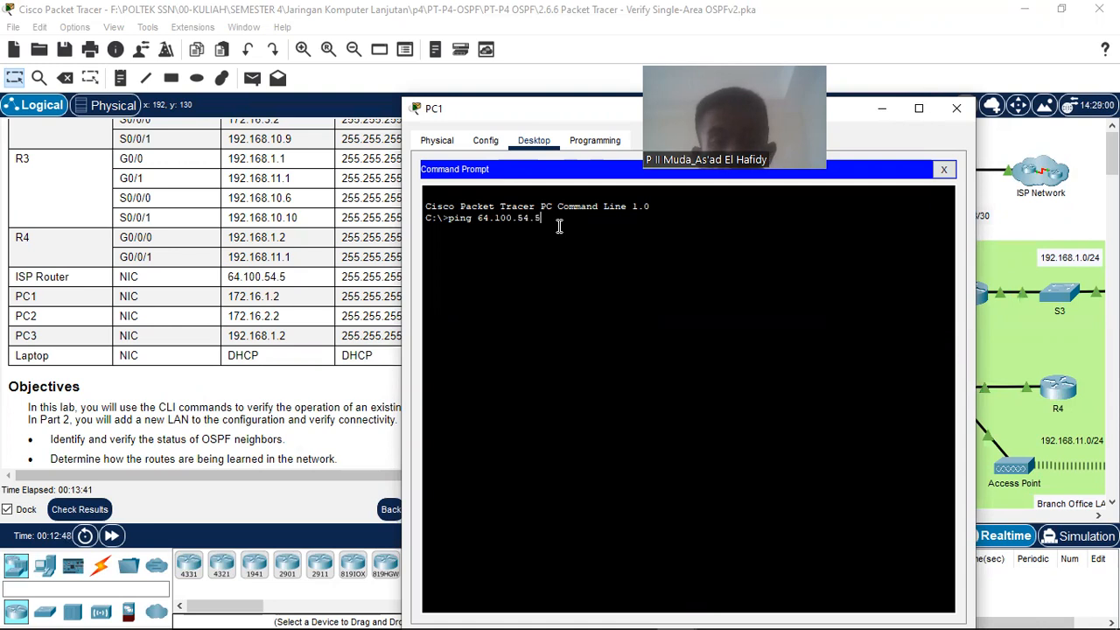
key(Return)
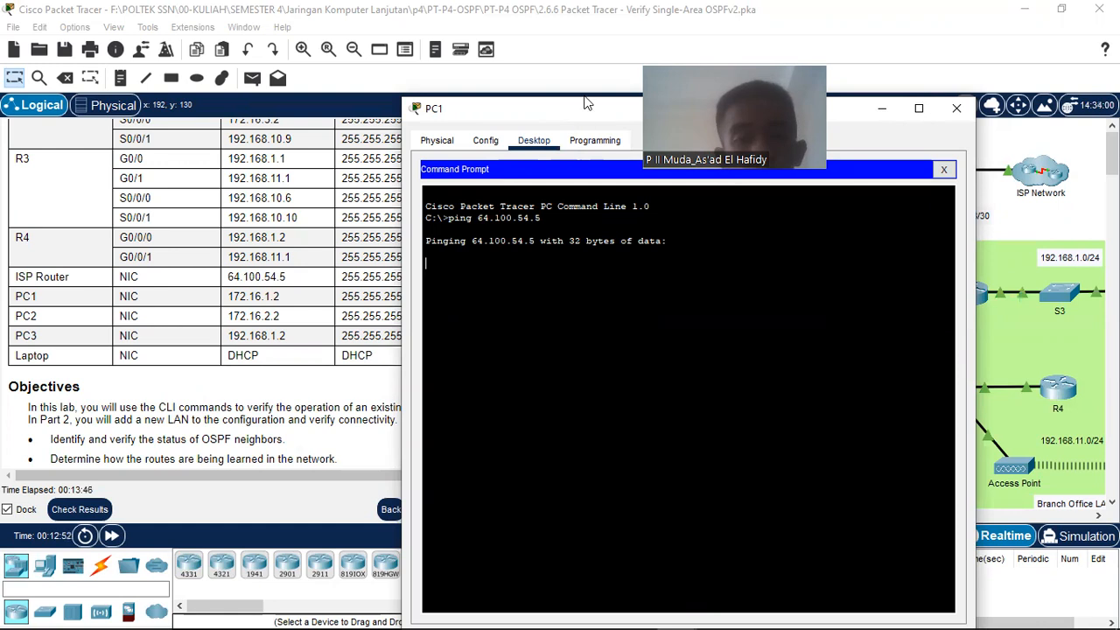
drag(588, 102, 618, 71)
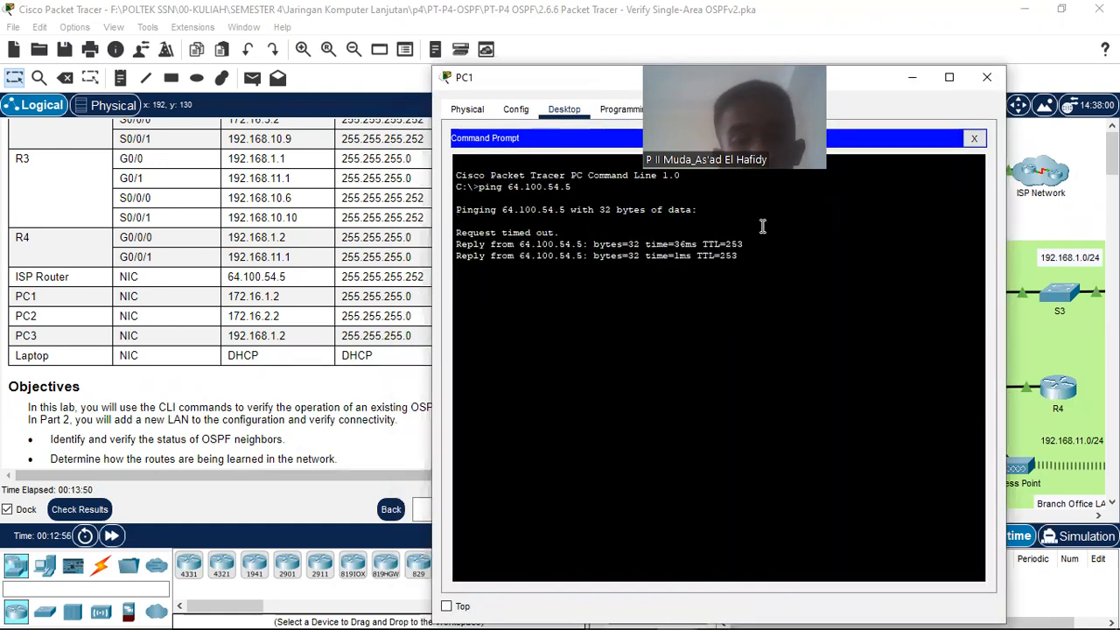
drag(473, 245, 767, 327)
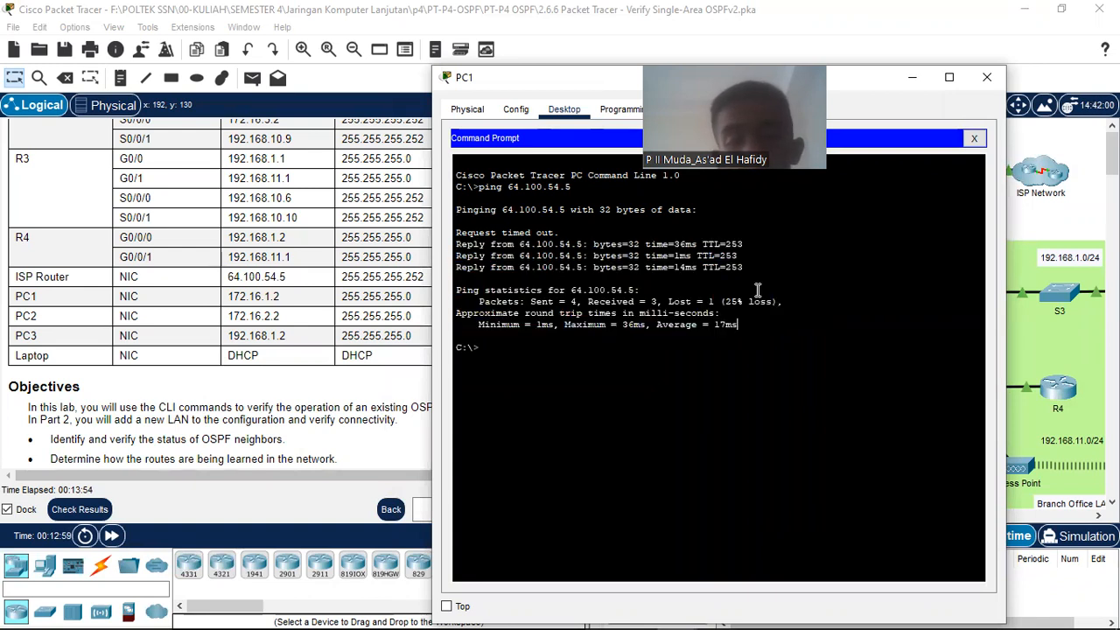
drag(456, 231, 560, 232)
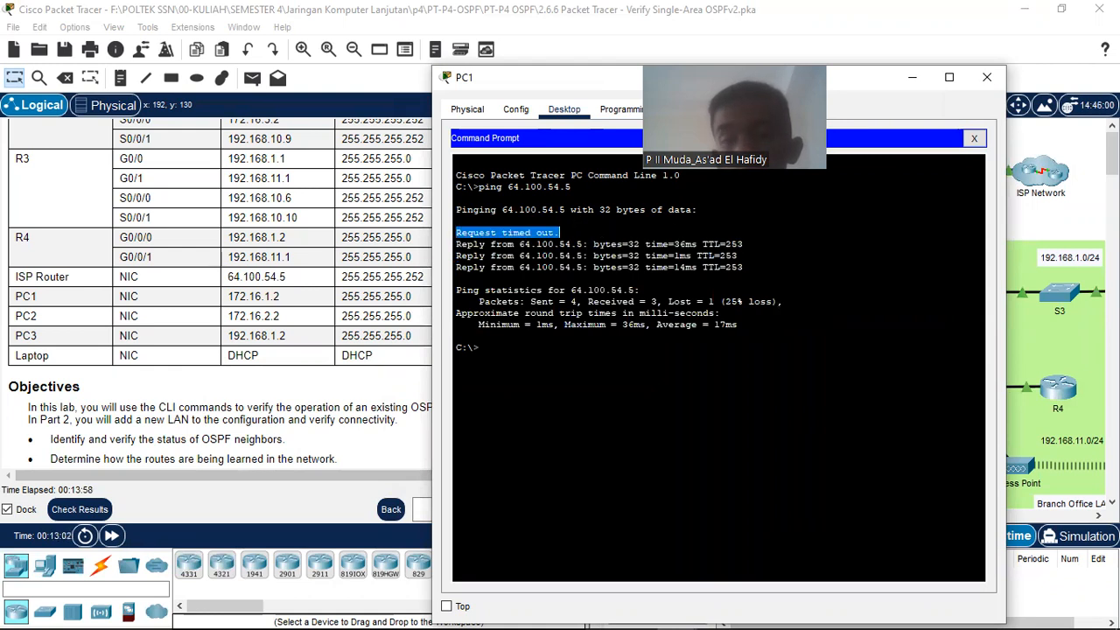
click(909, 79)
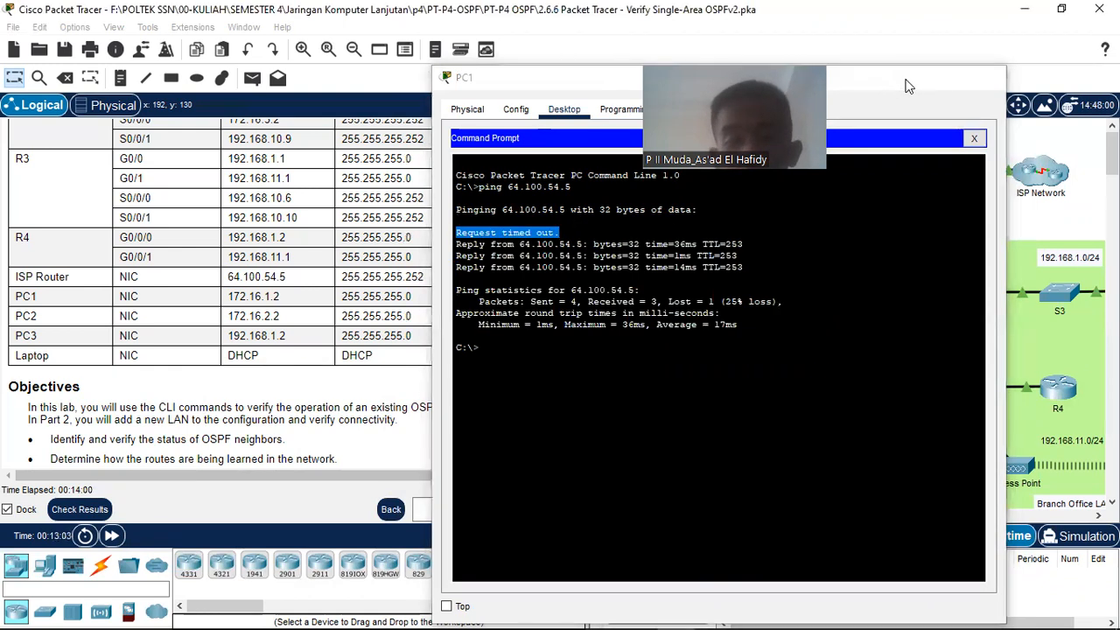
scroll(394, 378, down, 6)
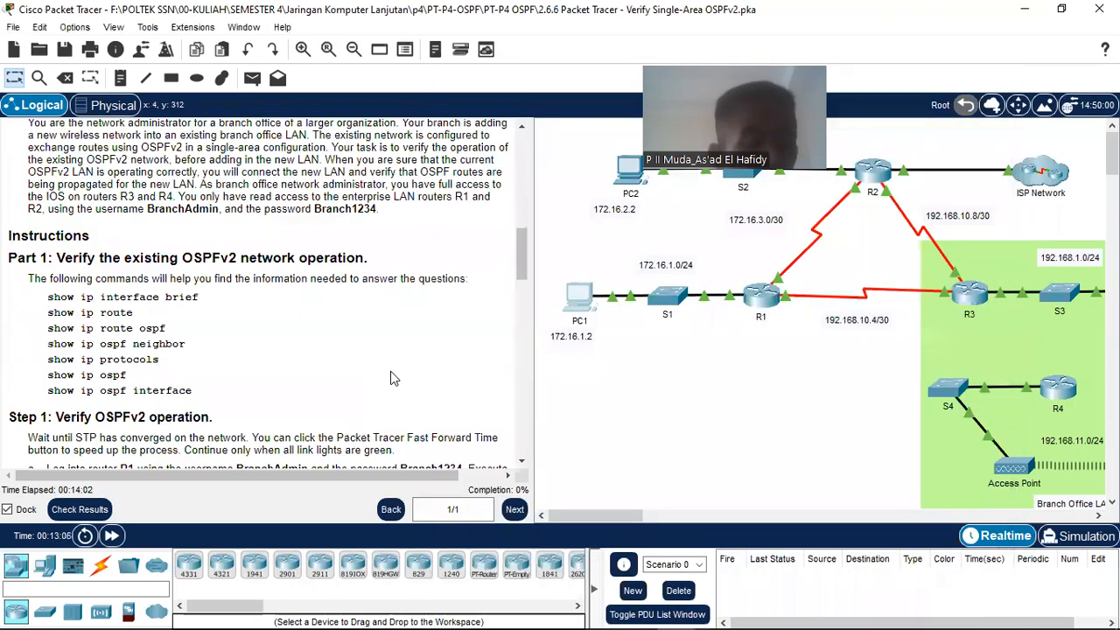
Step: Briefly highlight 'clear ospf process' in the instructions, then scroll down to Step 2 for R2
scroll(394, 378, down, 12)
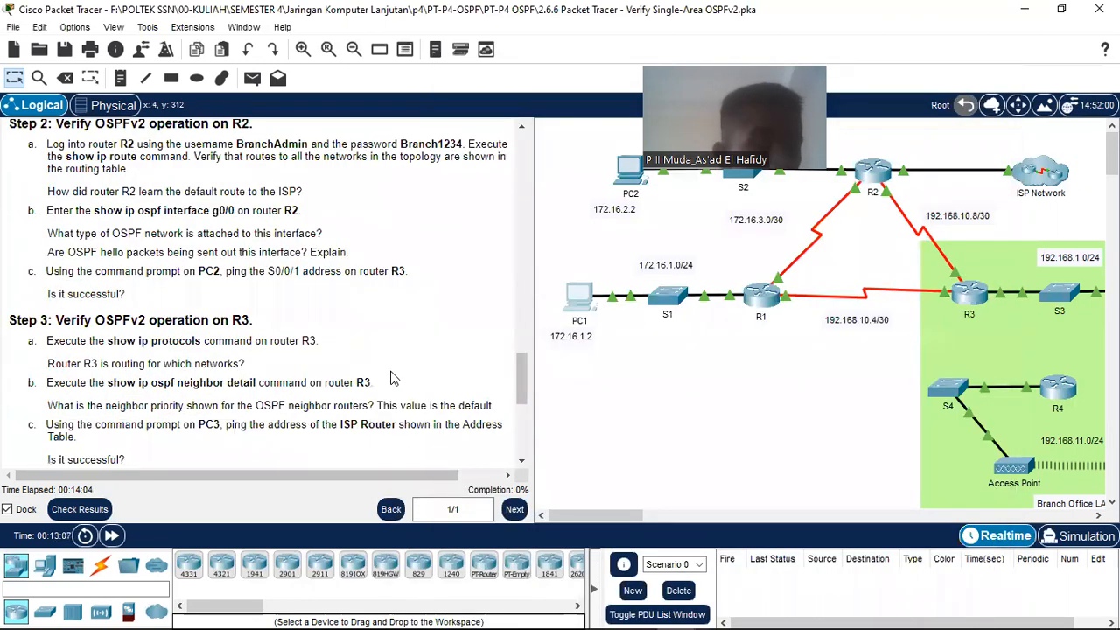
scroll(394, 378, down, 8)
scroll(199, 283, up, 6)
scroll(199, 283, up, 7)
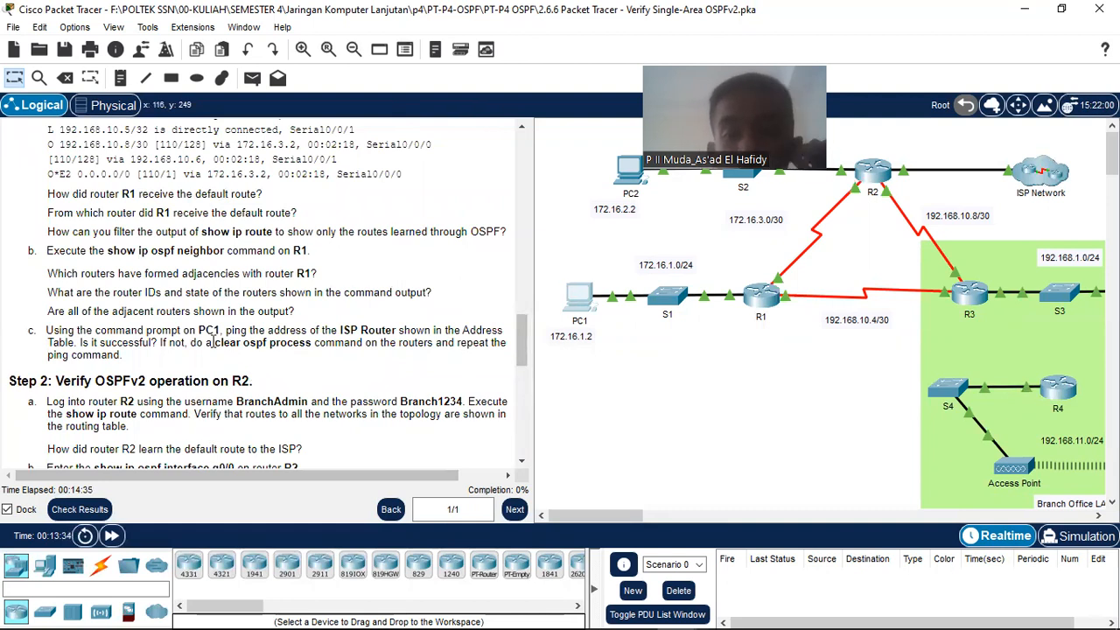
drag(267, 342, 314, 343)
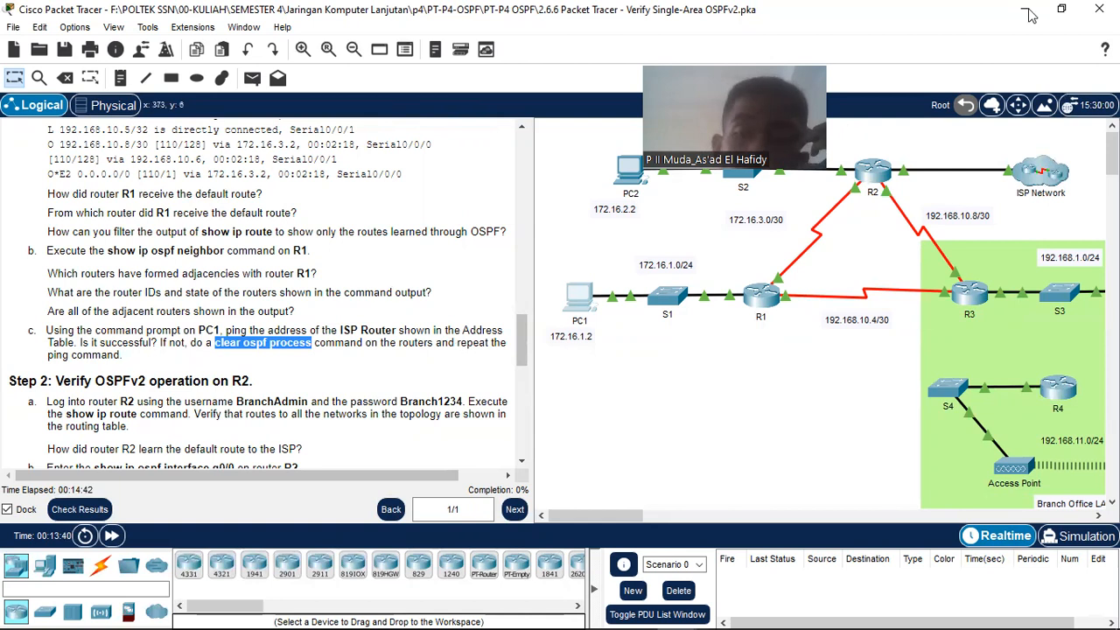
click(323, 343)
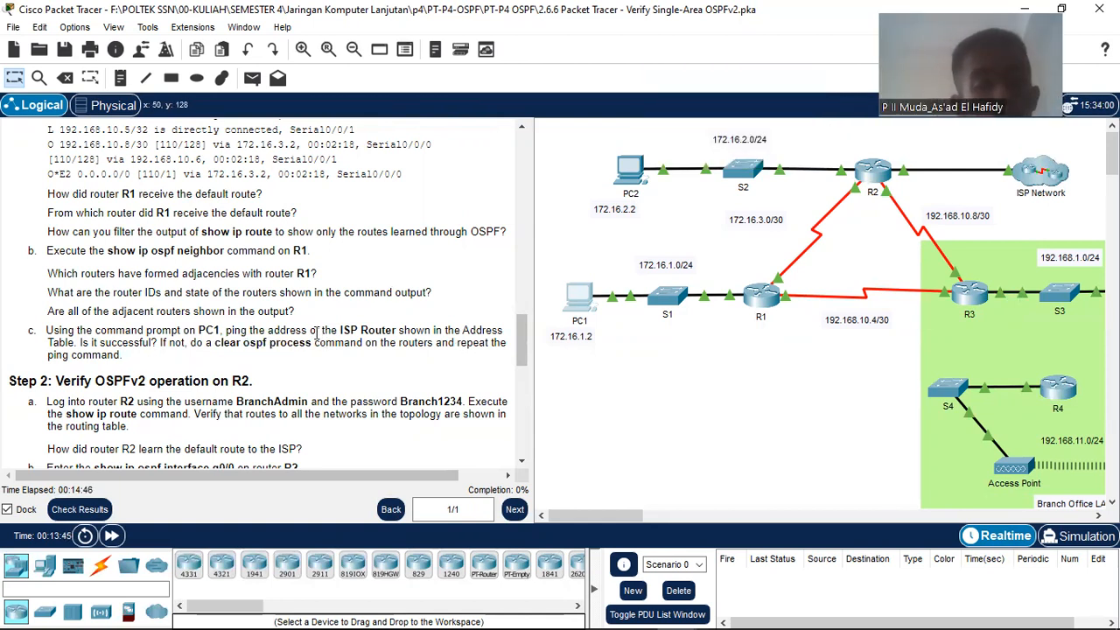
scroll(316, 333, down, 2)
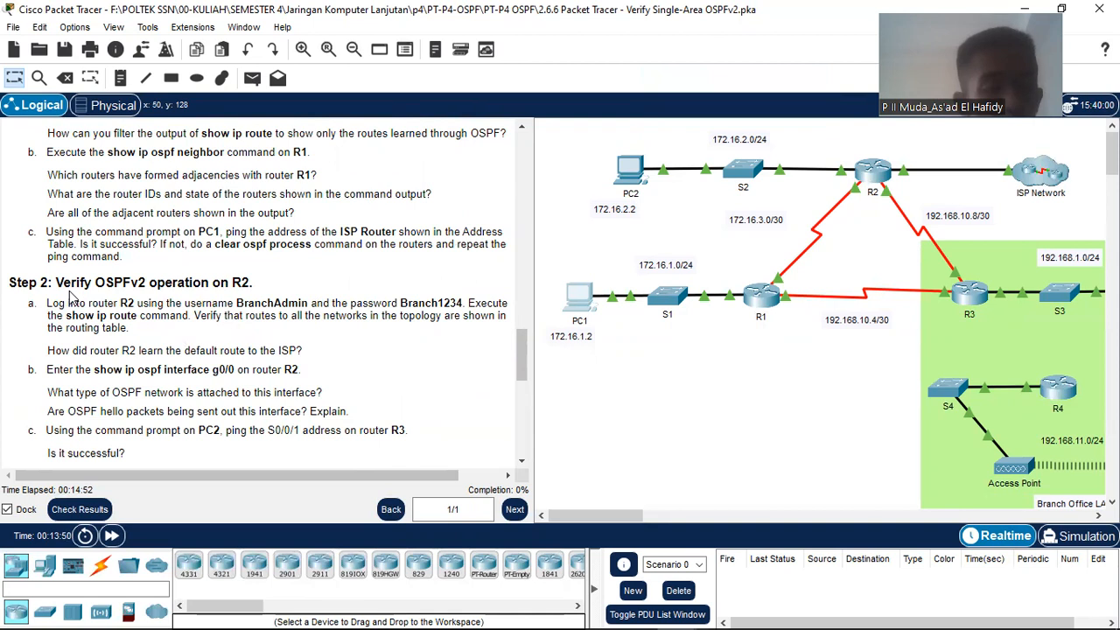
scroll(72, 298, down, 1)
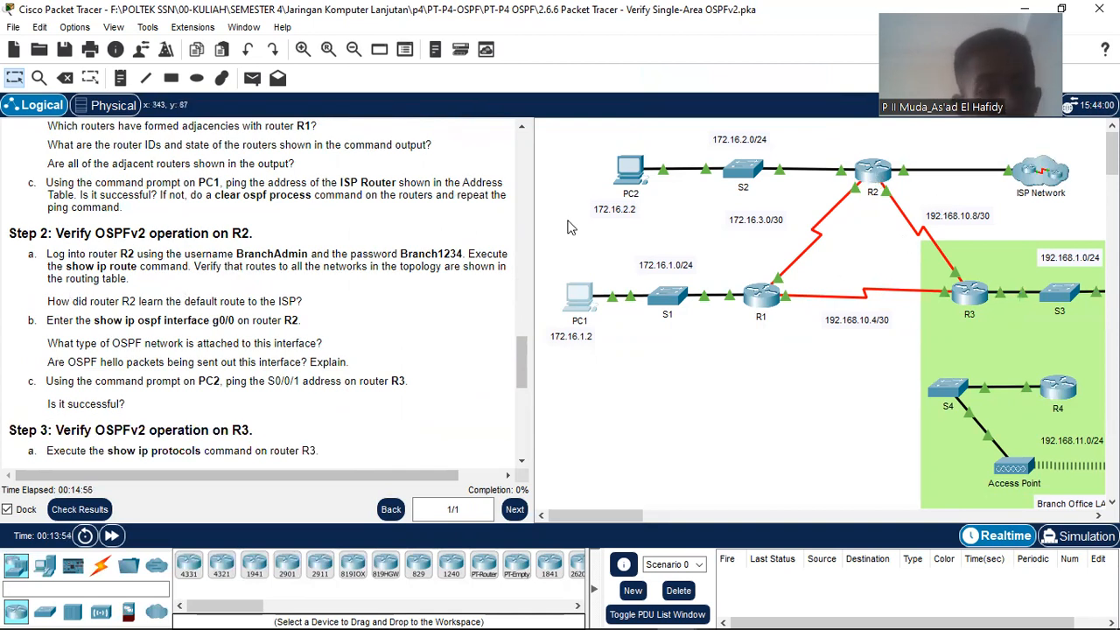
Step: Open R2's CLI and log in with the lab username and password
click(878, 181)
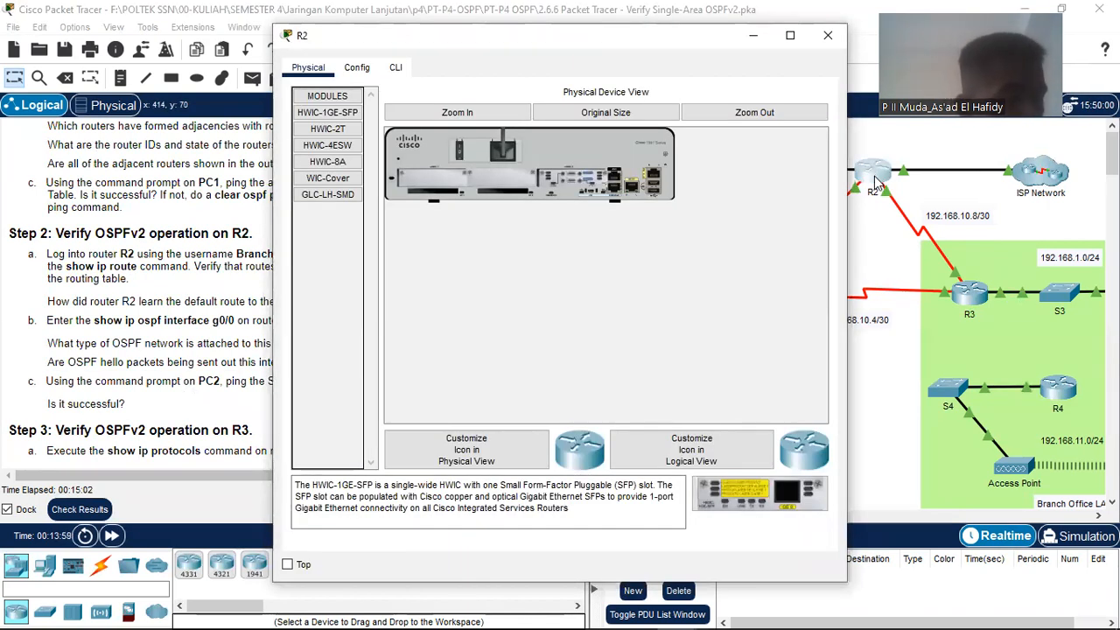
click(398, 69)
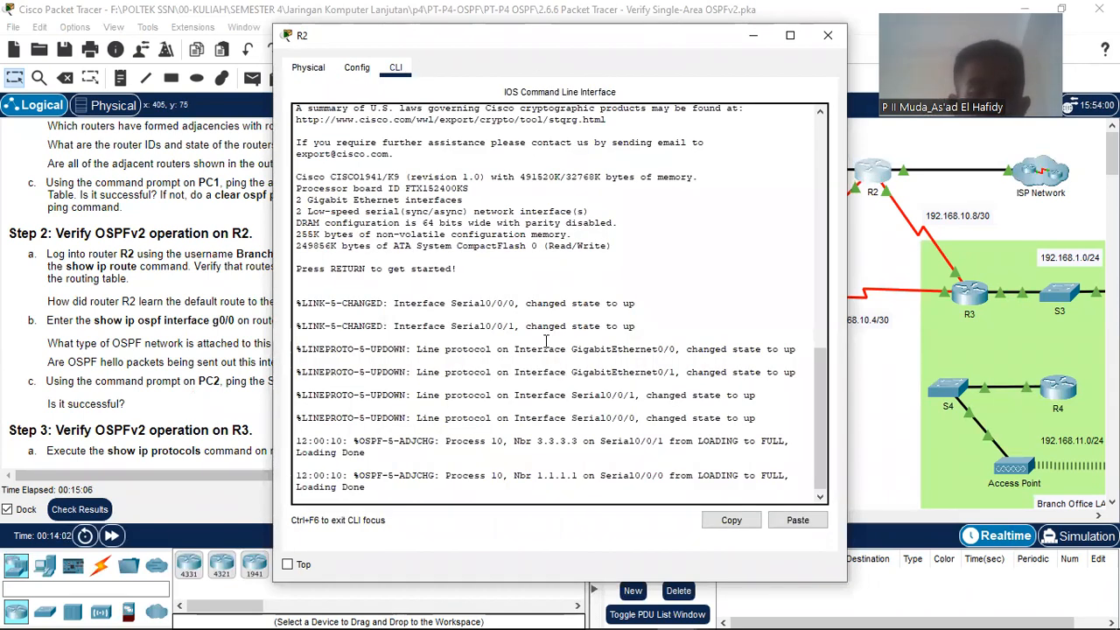
key(Return)
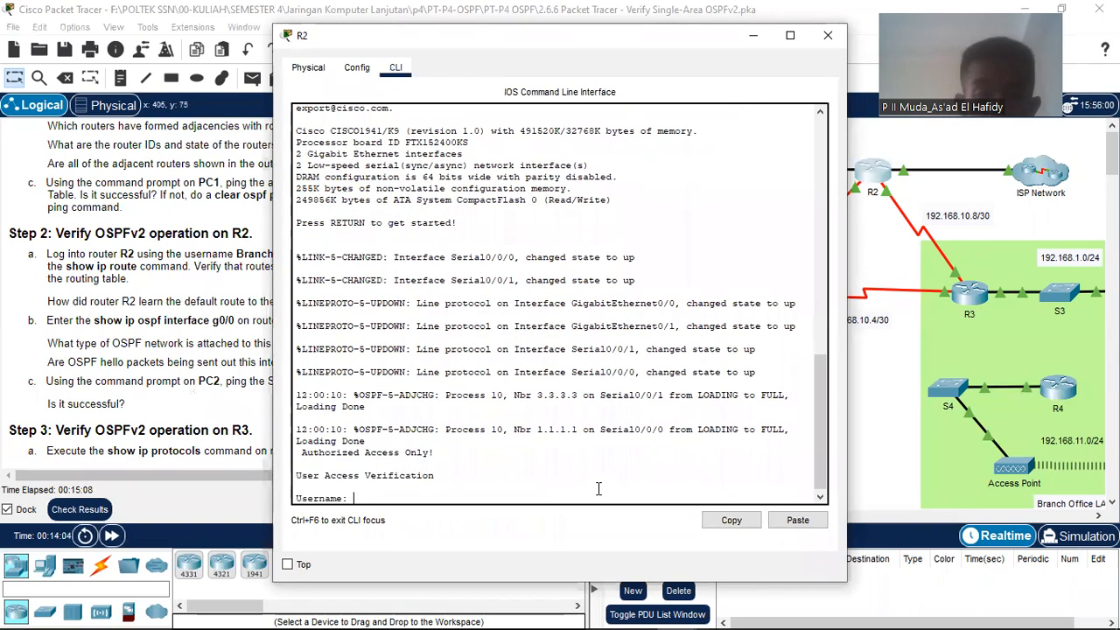
text(Branch)
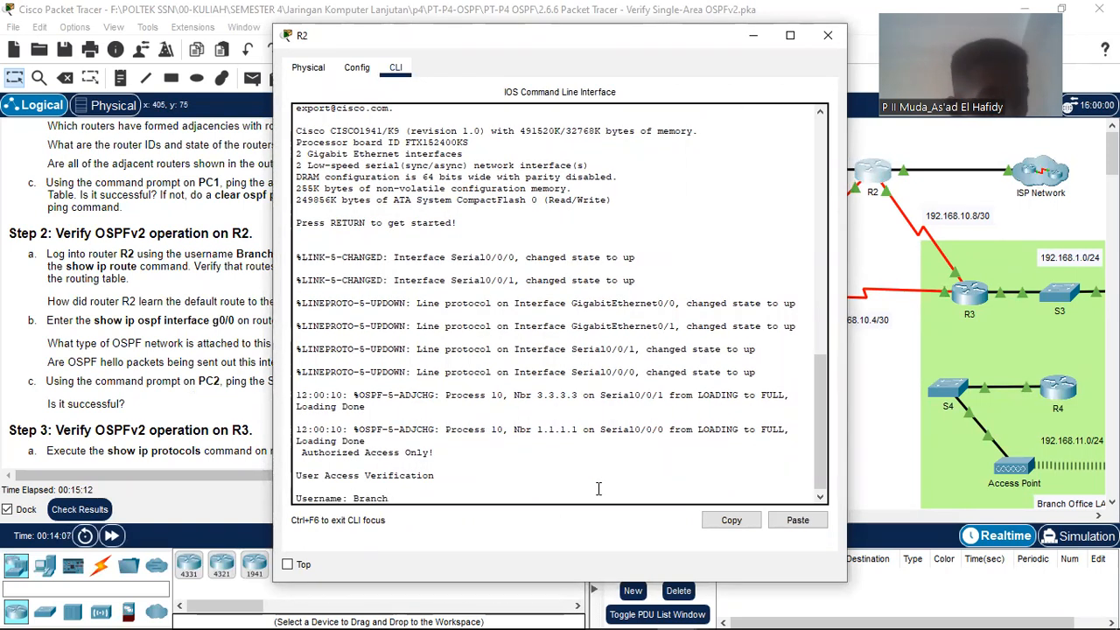
text(Admin)
key(Return)
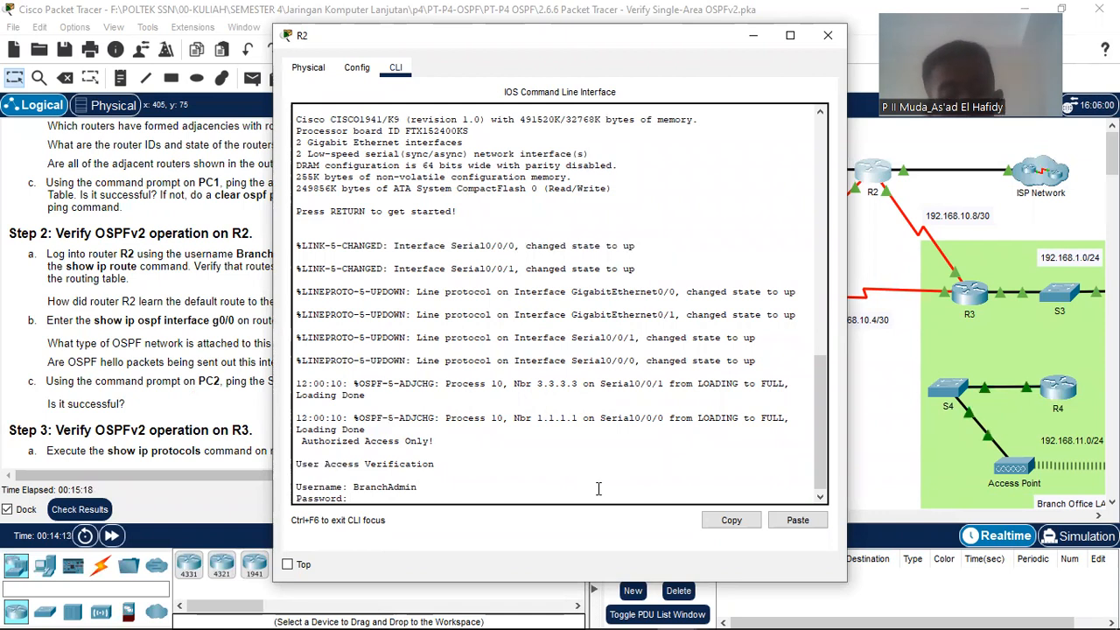
key(Return)
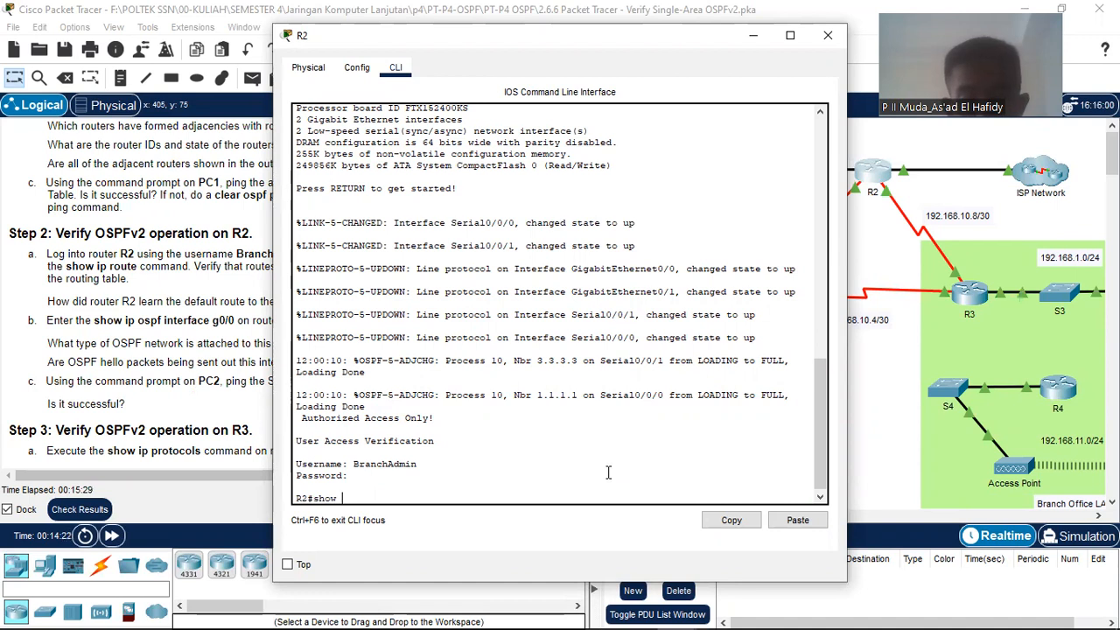
Step: Run show ip route on R2, highlight the gateway of last resort, and page through the full table
text(route)
key(Return)
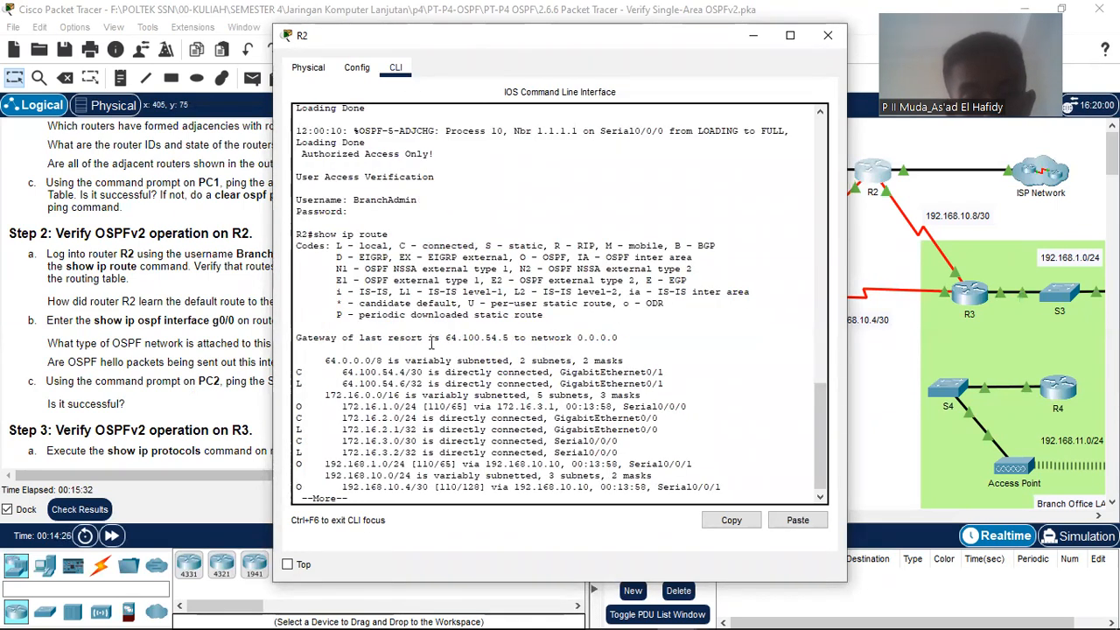
drag(297, 338, 515, 341)
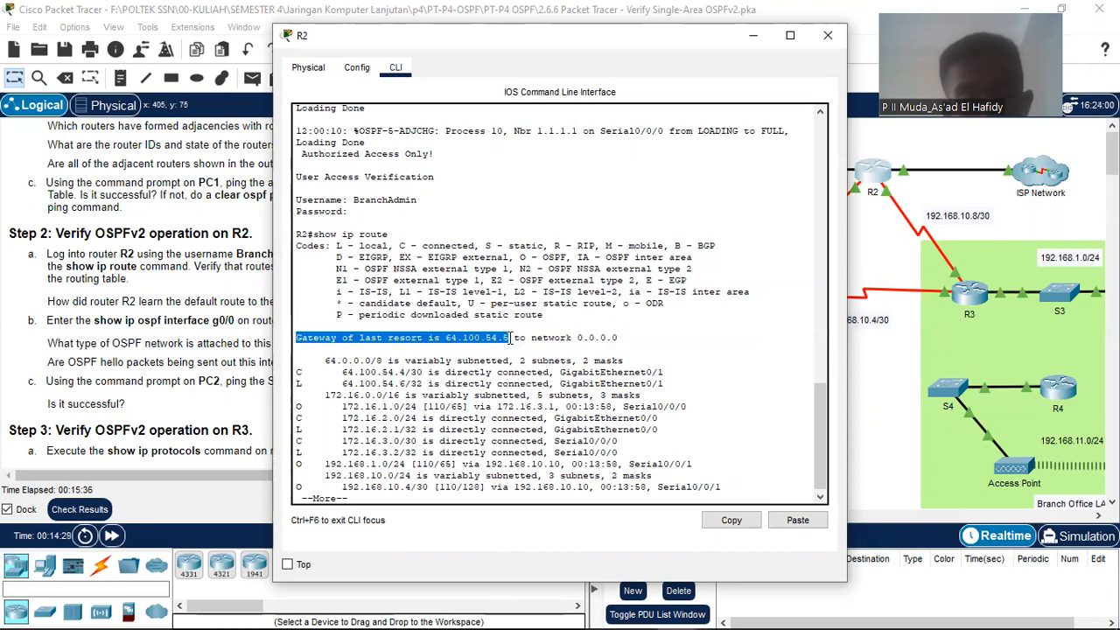
triple_click(512, 338)
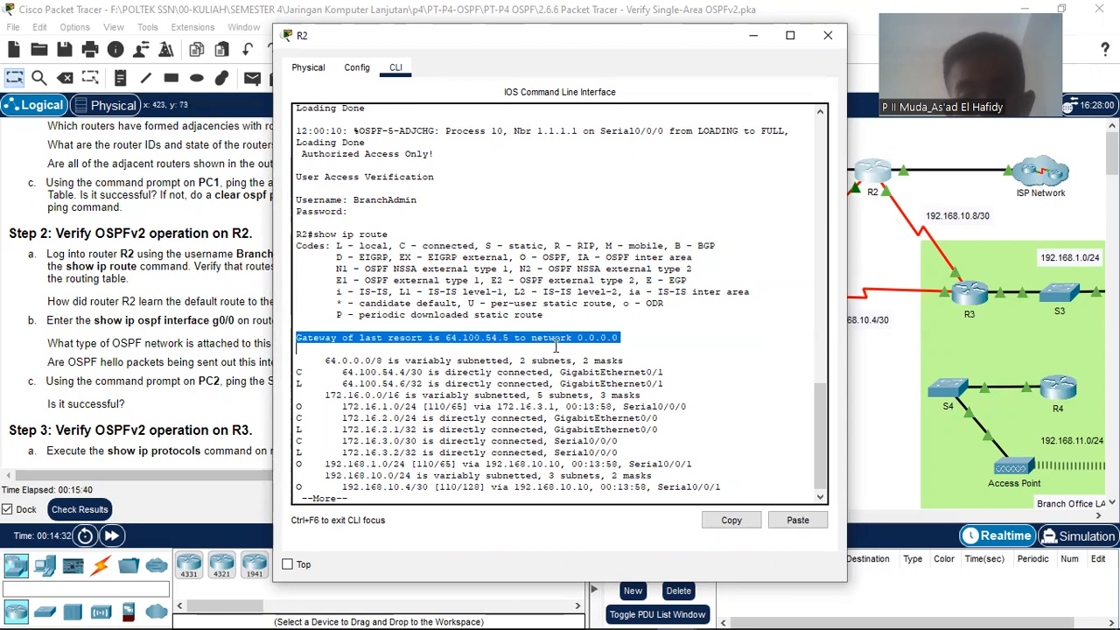
click(555, 345)
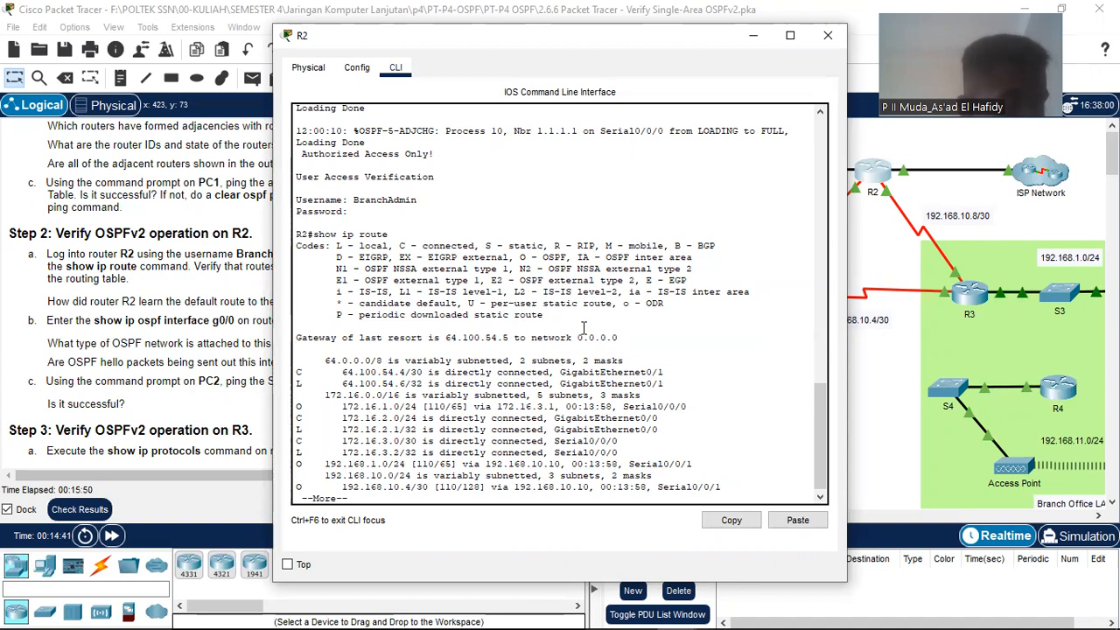
scroll(458, 403, down, 1)
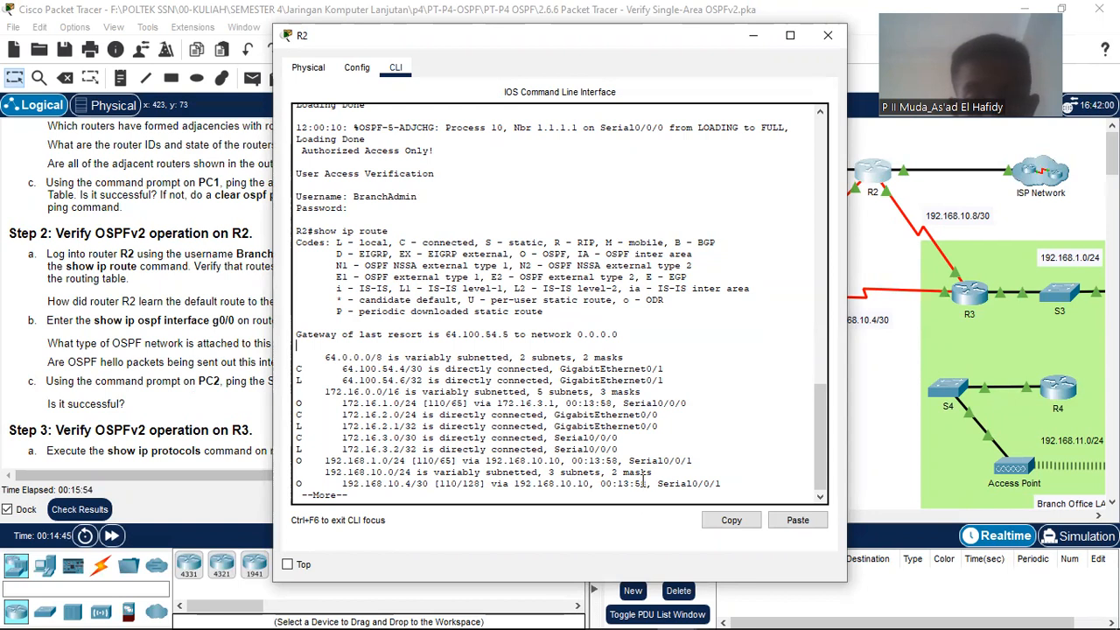
key(Return)
key(Return)
key(Return)
key(Return)
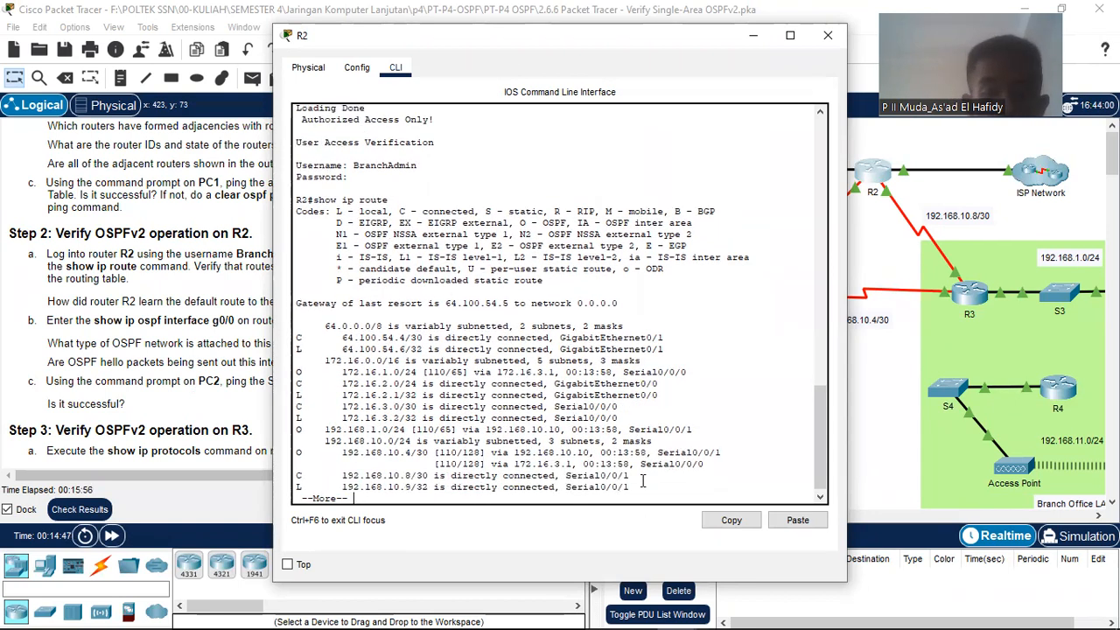
key(Return)
key(Return)
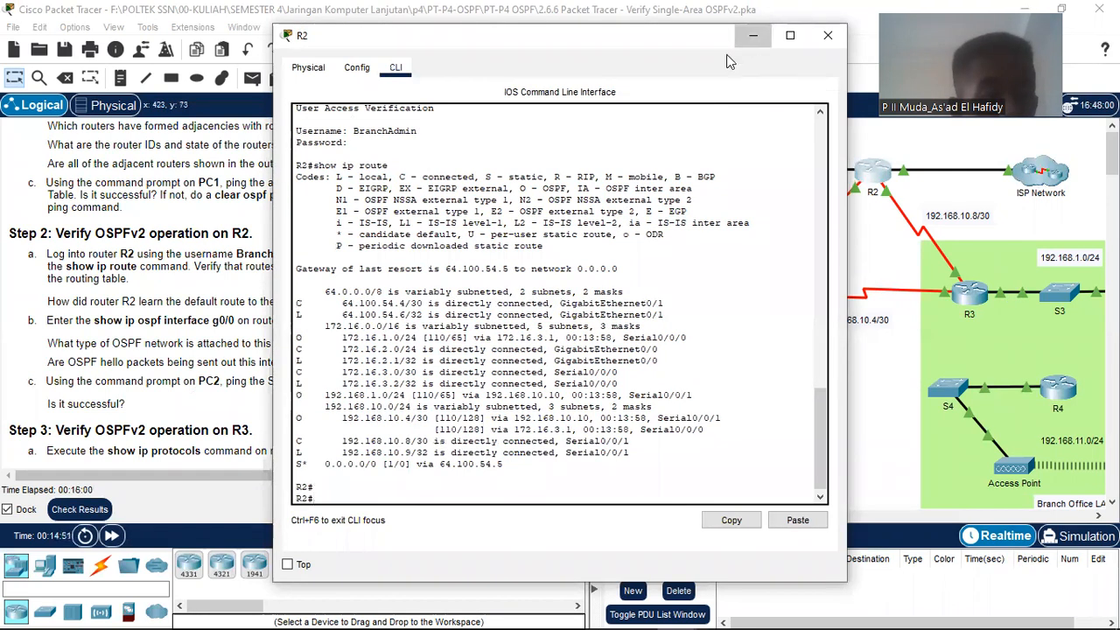
Step: Bring R2's console back and highlight the 64.0.0.0/8 connected routes
click(750, 38)
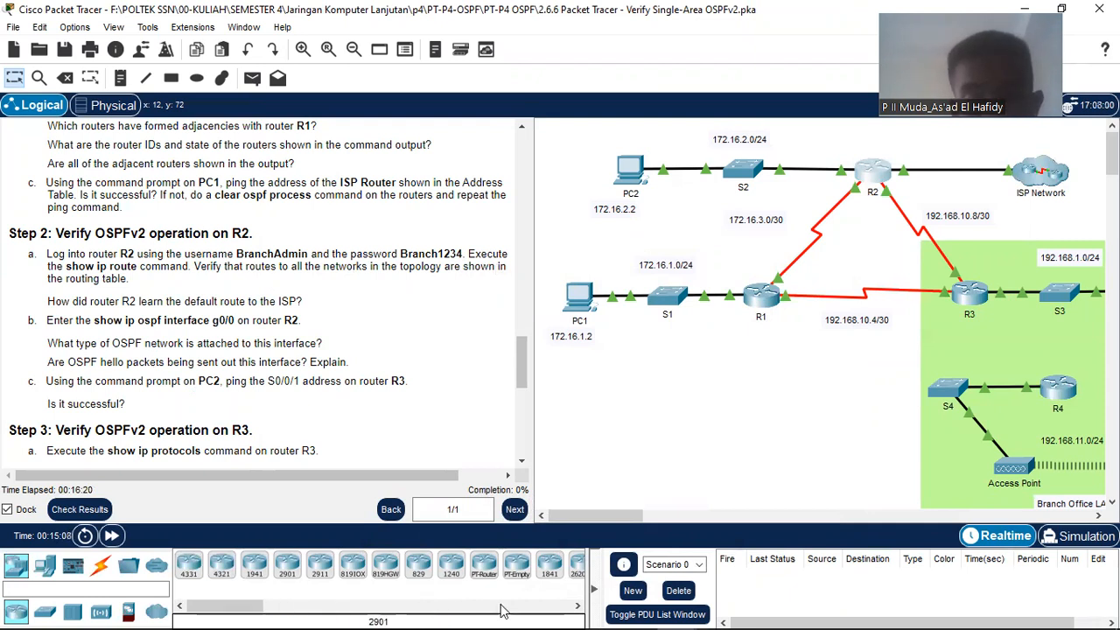
mouse_move(697, 613)
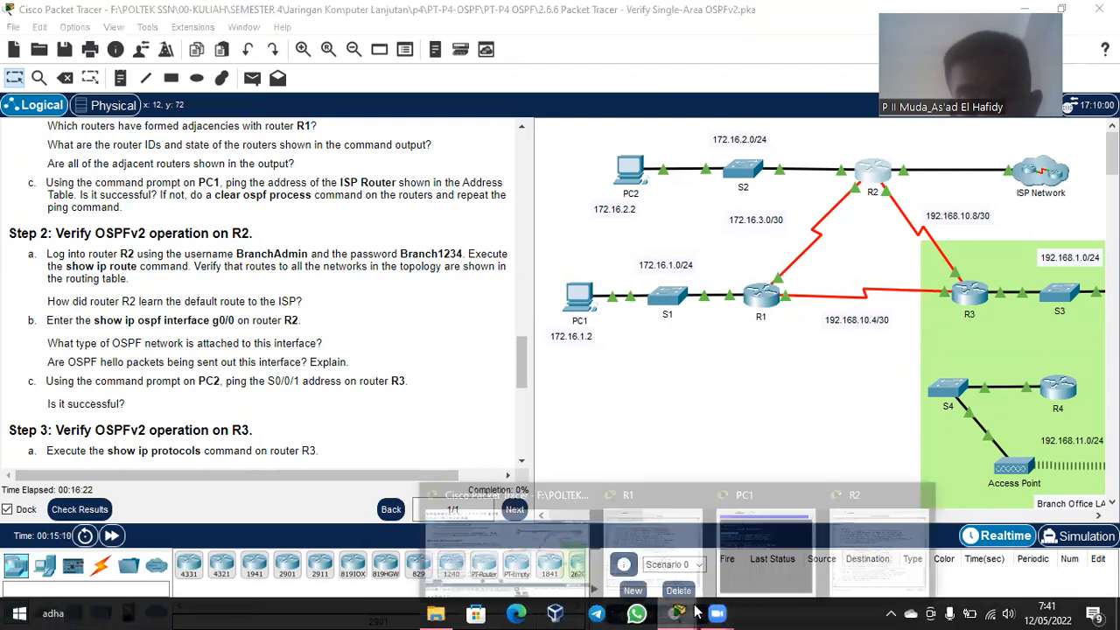
click(869, 543)
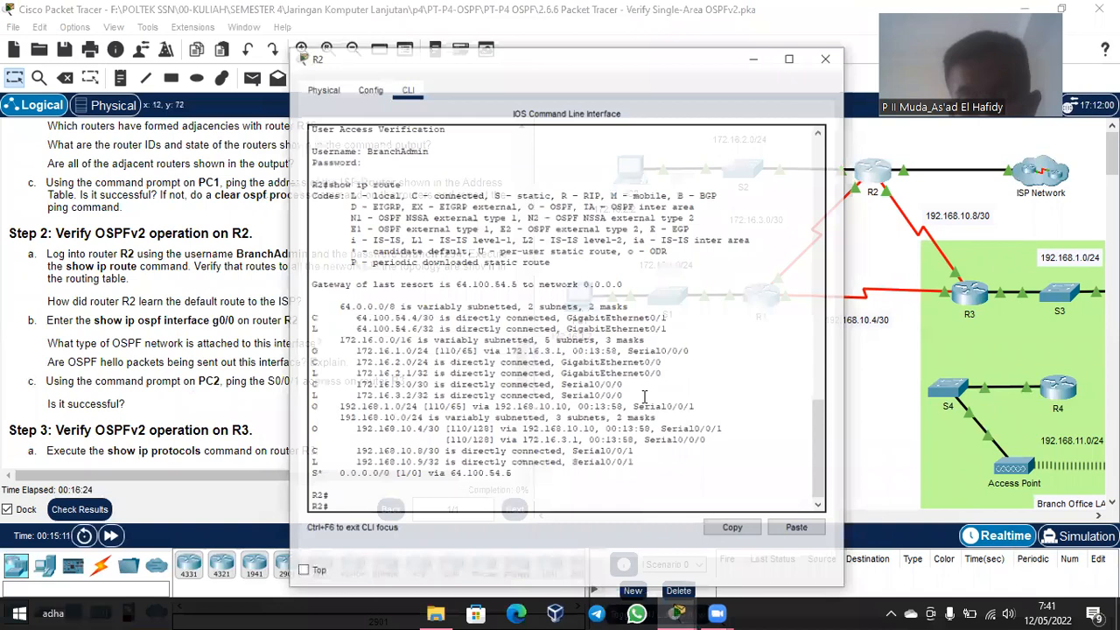
scroll(405, 412, up, 3)
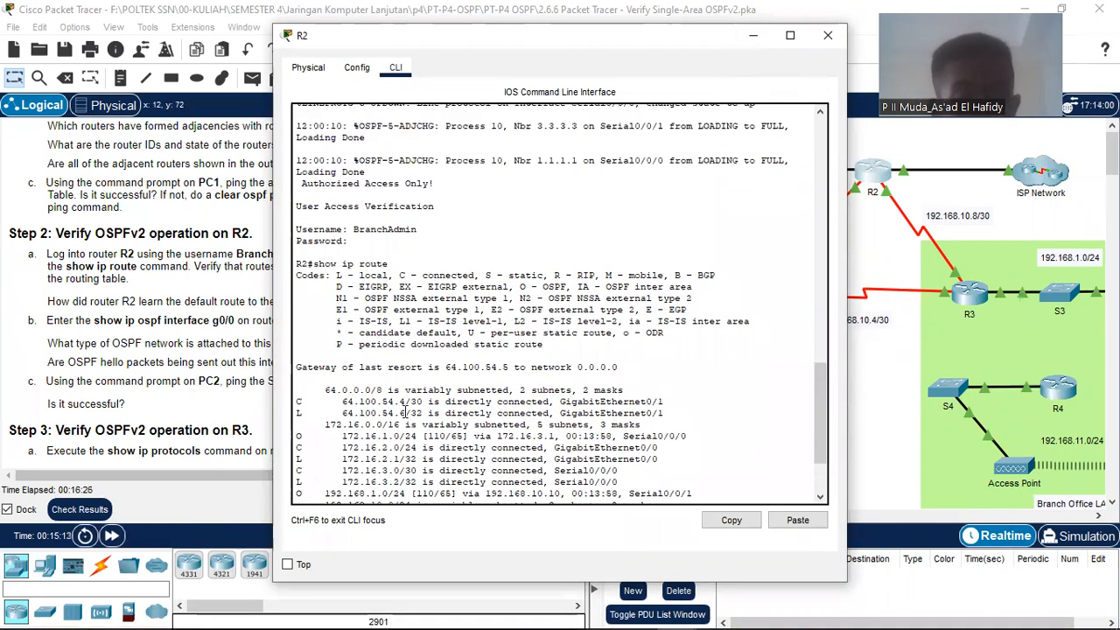
scroll(405, 412, down, 3)
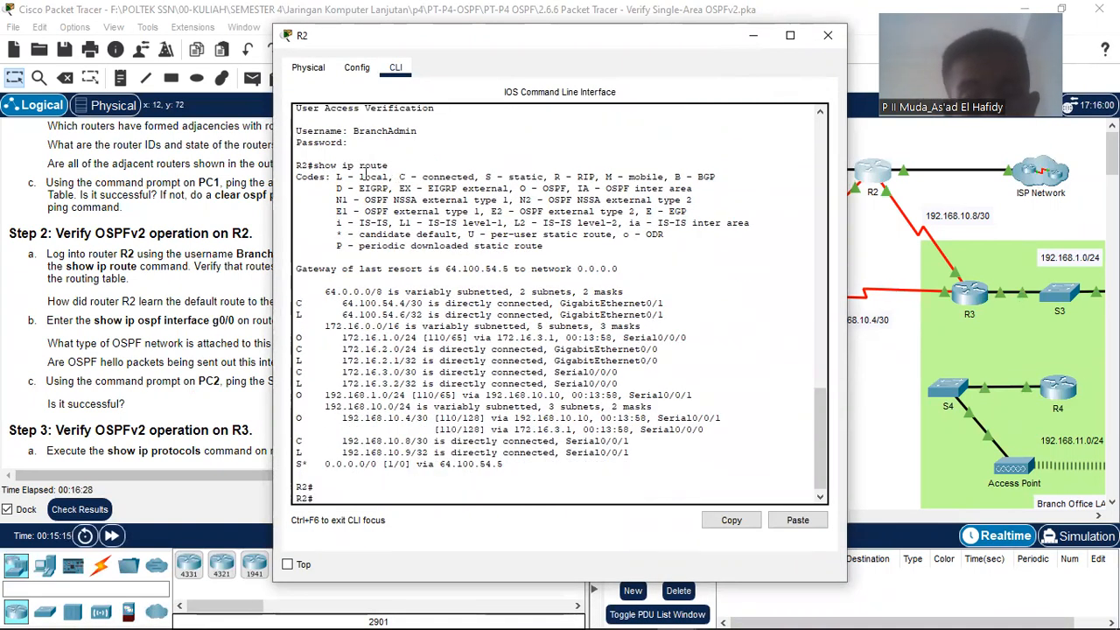
drag(312, 294, 676, 319)
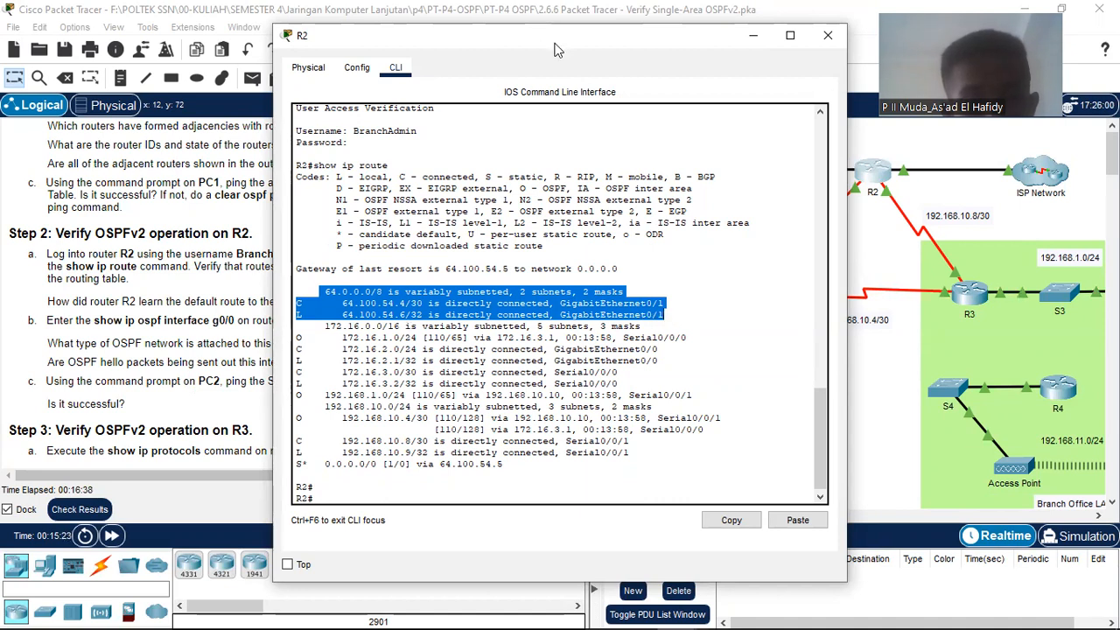
Step: Scroll back through R2's routing output, move the window aside, and close R2's console
drag(554, 50, 484, 55)
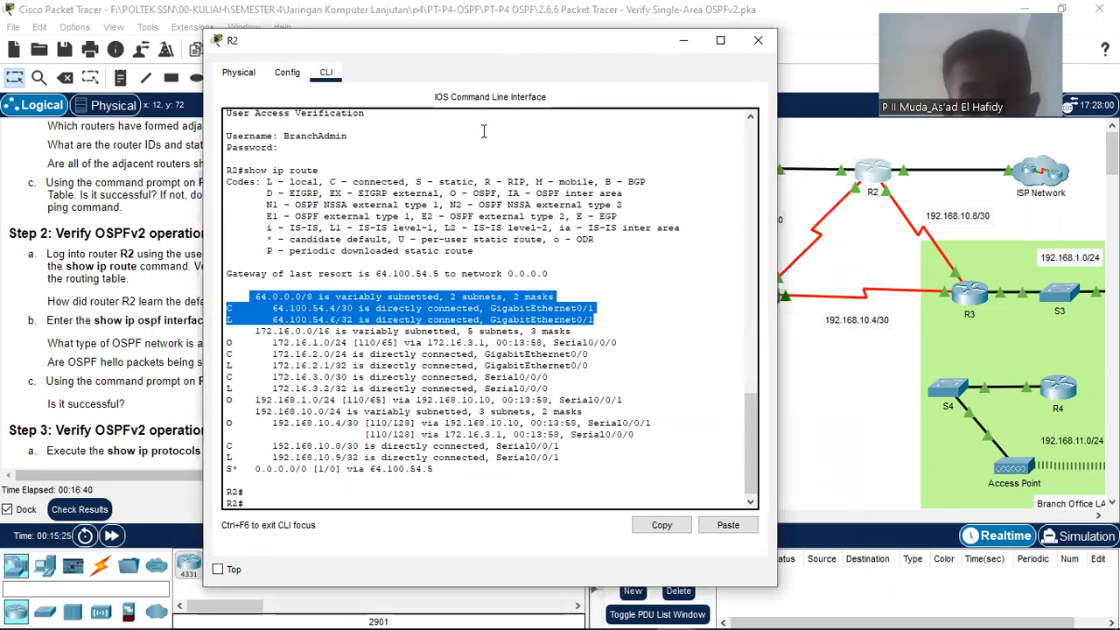
drag(706, 40, 992, 42)
scroll(214, 320, up, 15)
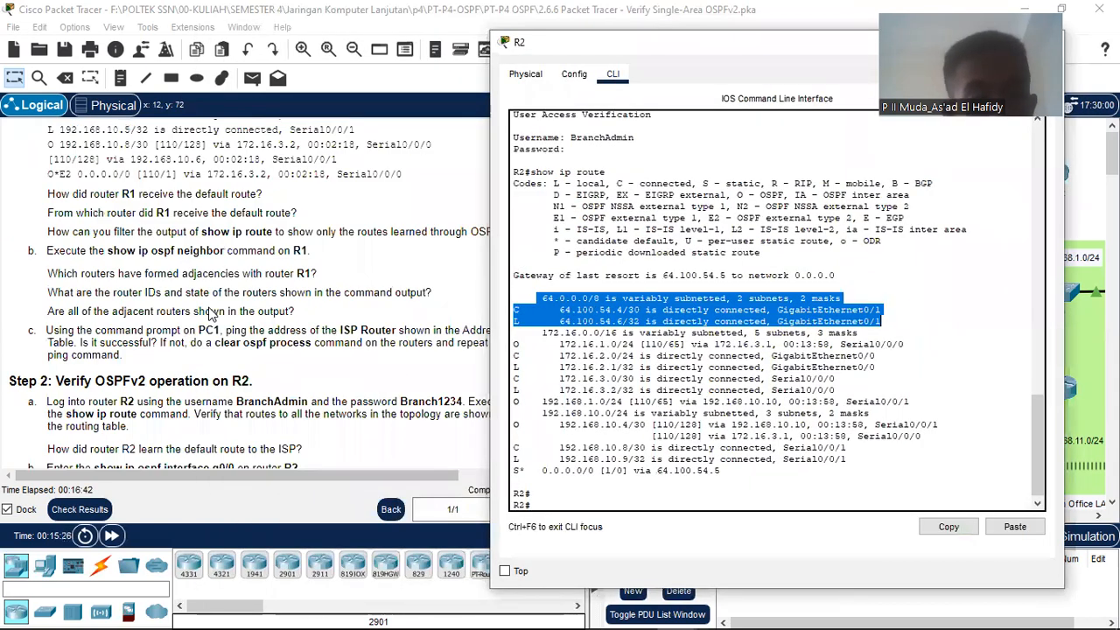
scroll(213, 317, up, 10)
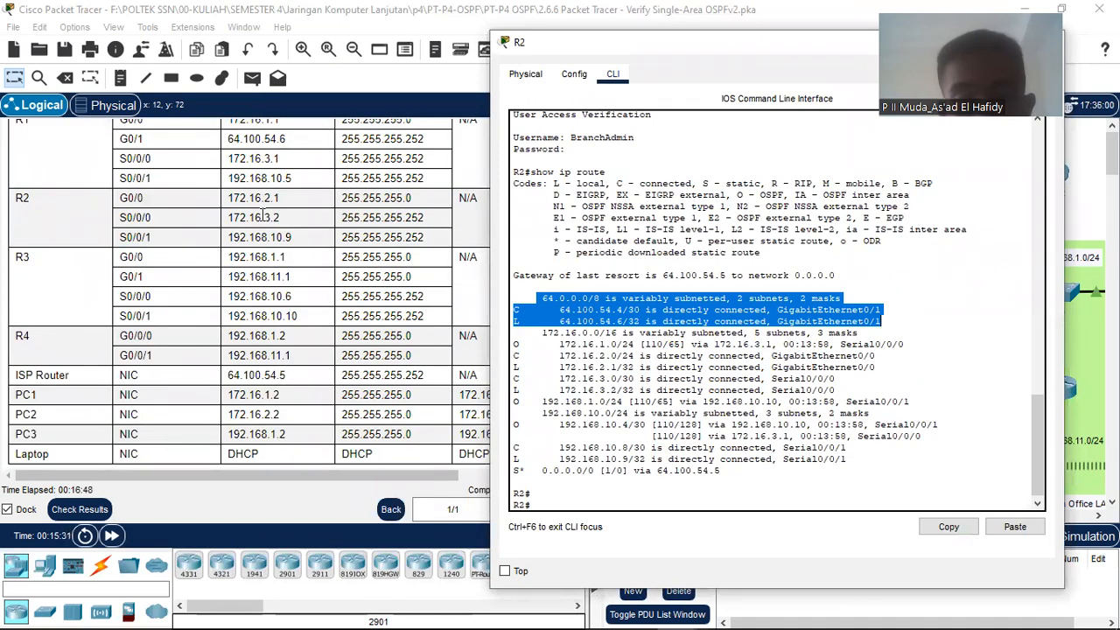
scroll(263, 214, up, 2)
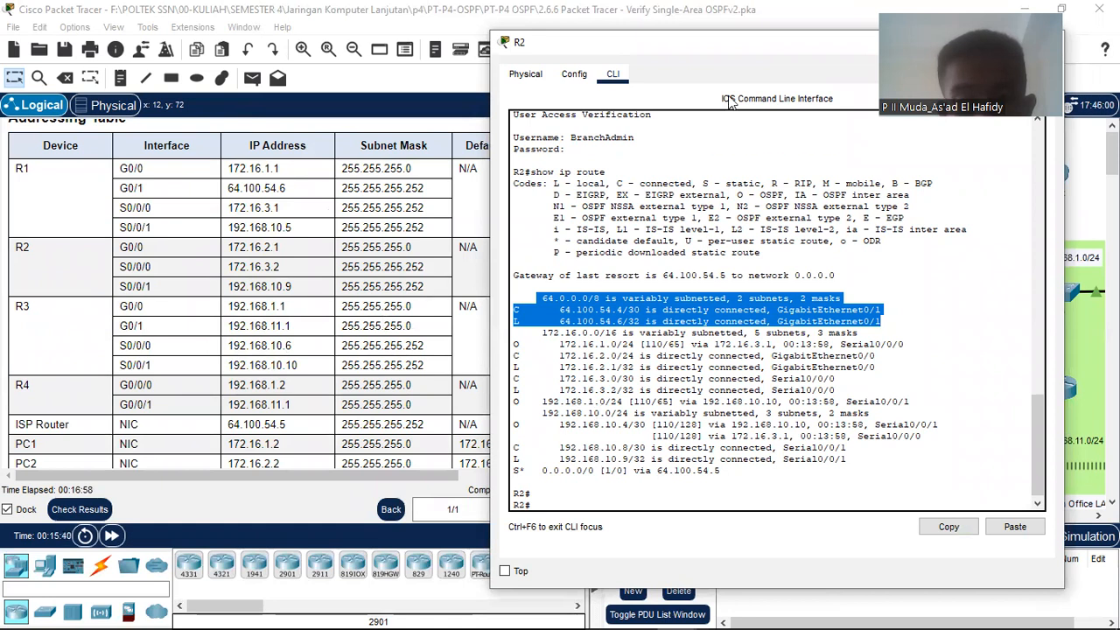
drag(709, 44, 462, 38)
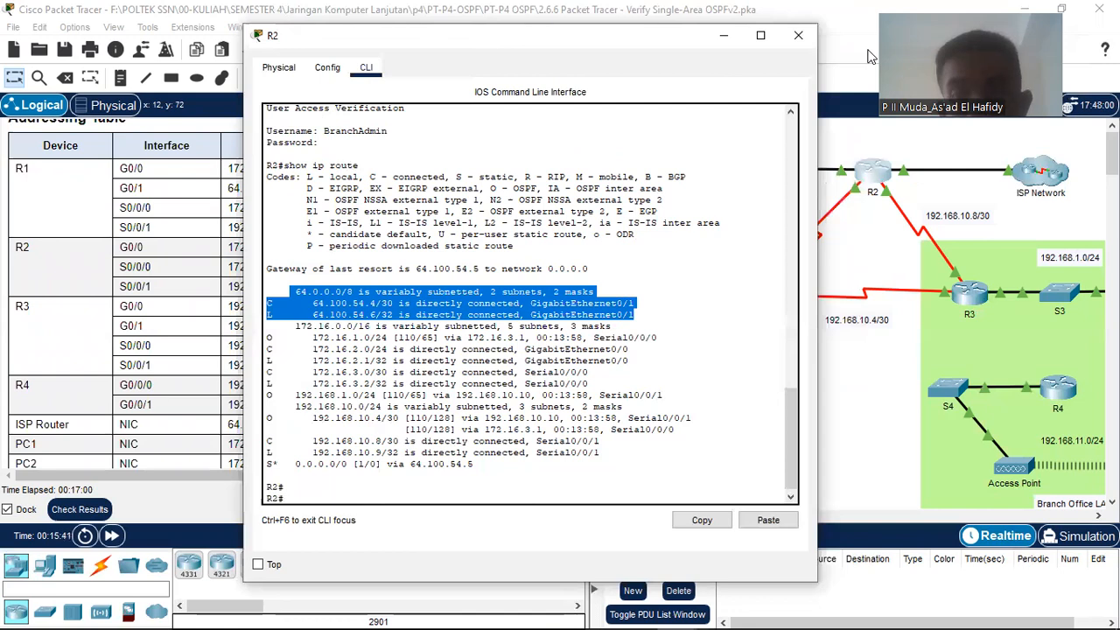
click(798, 35)
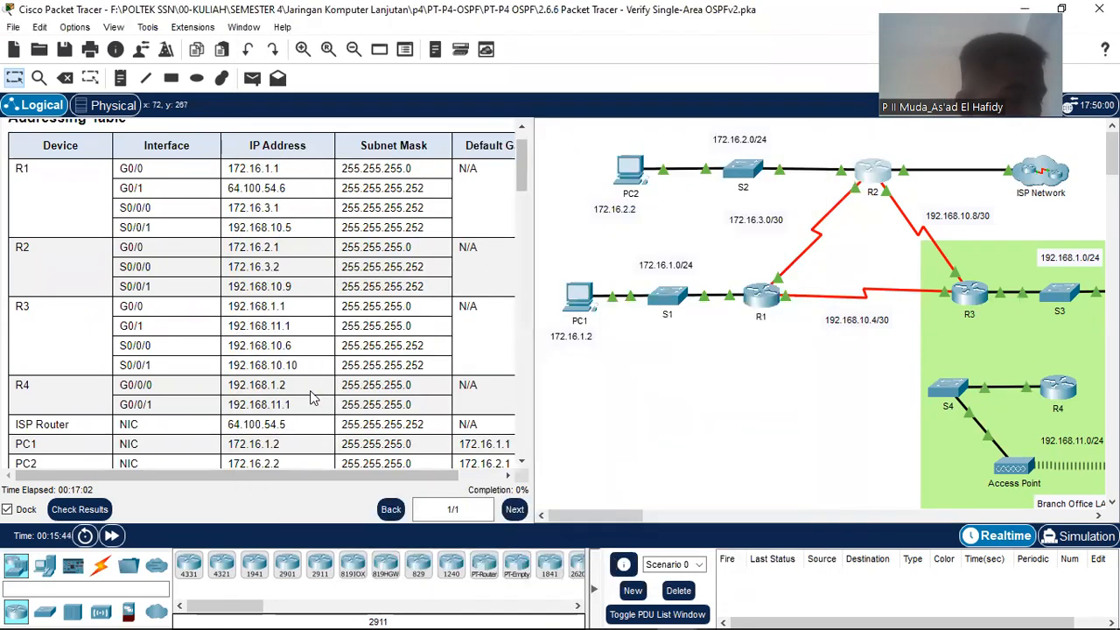
Step: Scroll through the R2 verification steps, then reopen R2's CLI showing its routing table
scroll(223, 388, down, 5)
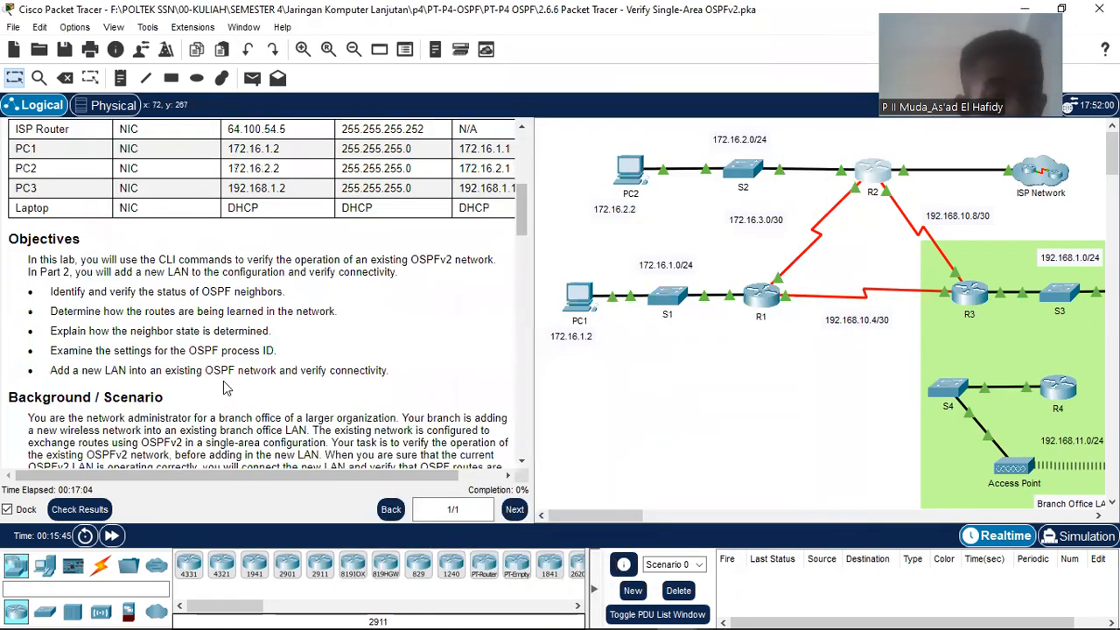
scroll(223, 388, down, 20)
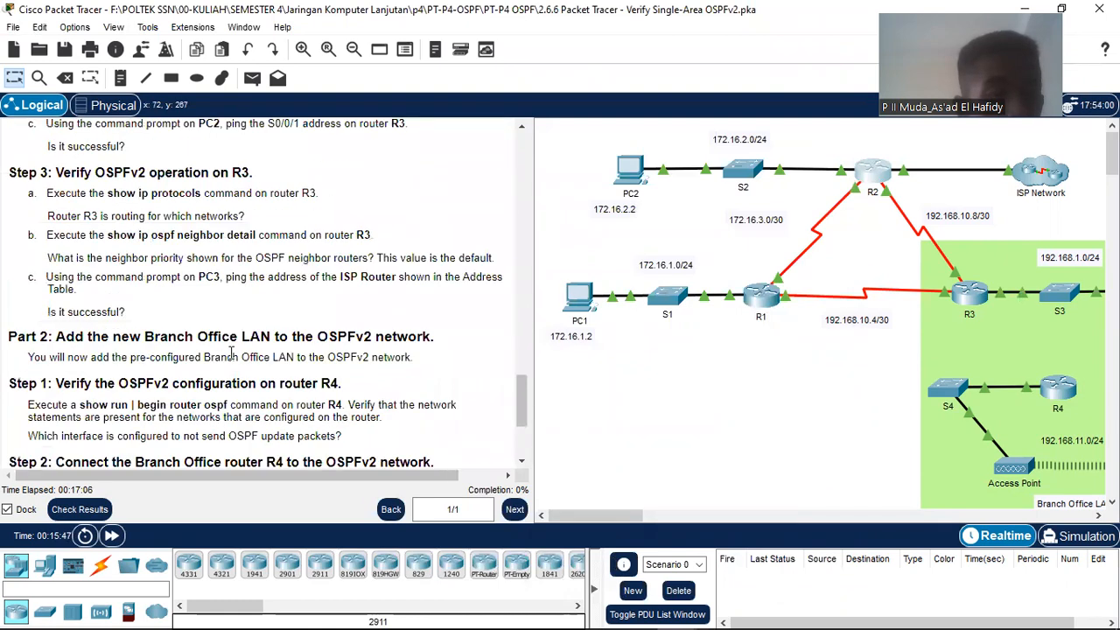
scroll(231, 352, down, 3)
scroll(126, 334, up, 7)
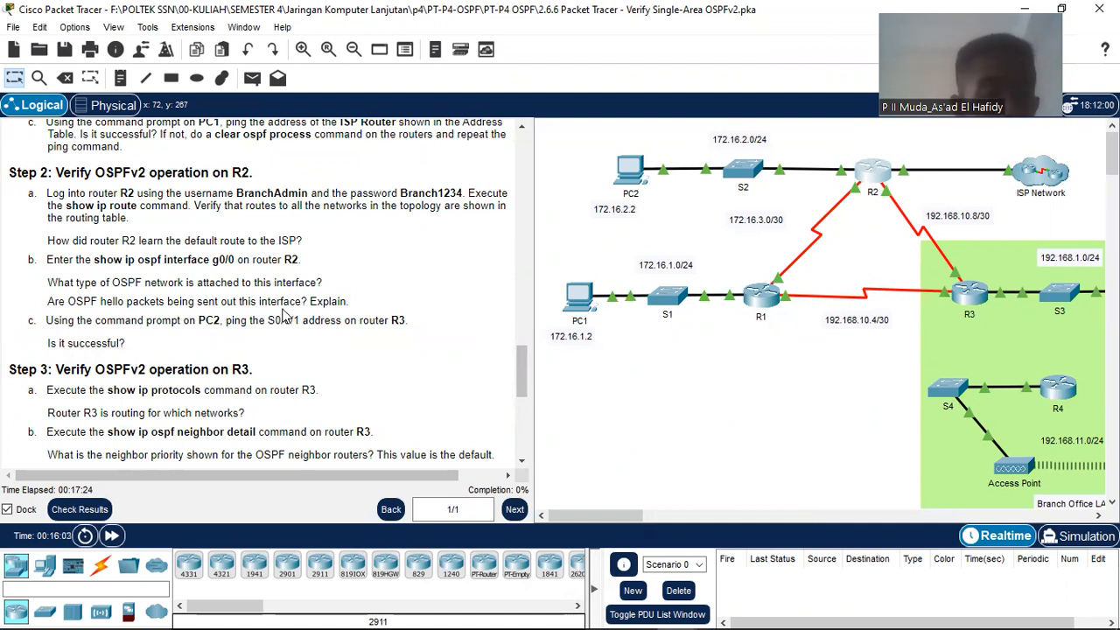
mouse_move(678, 611)
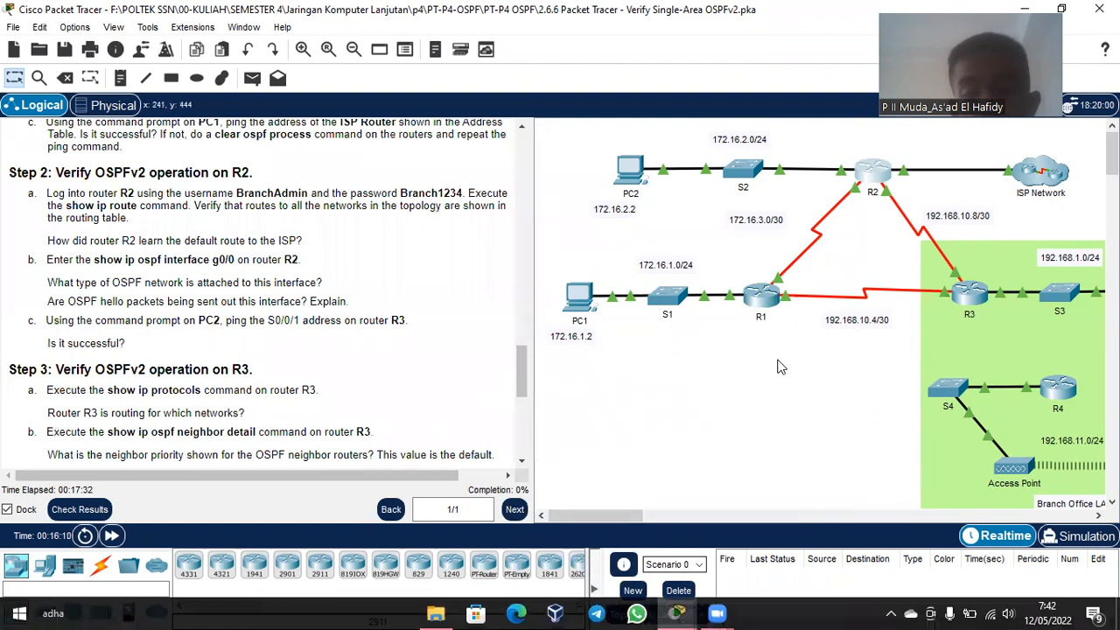
click(870, 179)
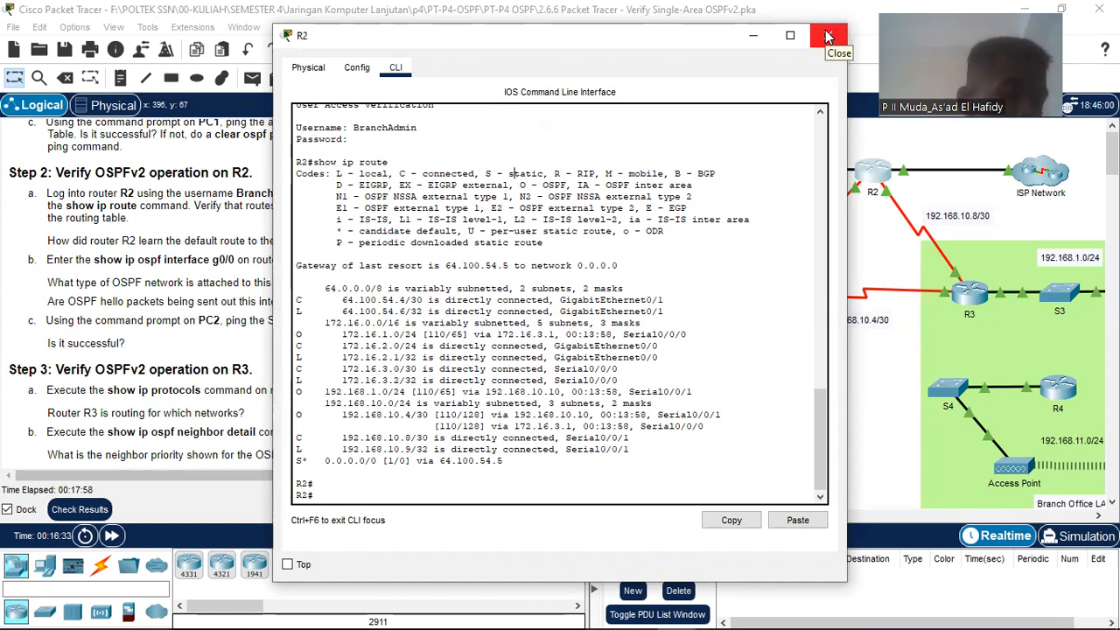
Step: Highlight 'static' in the route codes and the S* default route via 64.100.54.5
drag(506, 174, 544, 175)
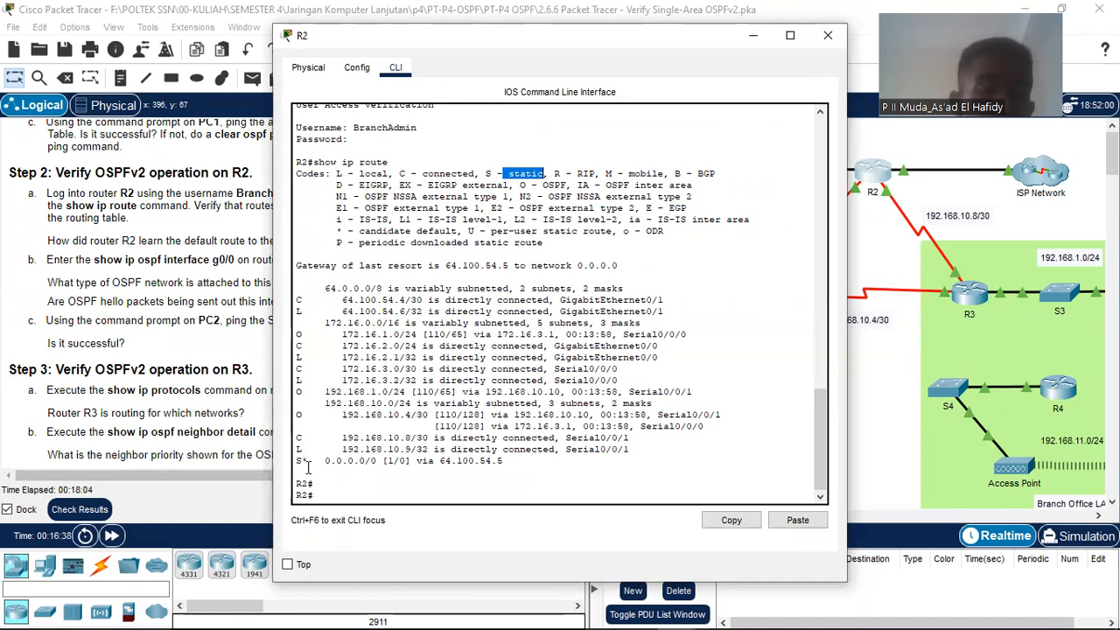
drag(359, 462, 441, 472)
click(497, 473)
drag(518, 463, 376, 461)
click(340, 467)
shift+click(329, 449)
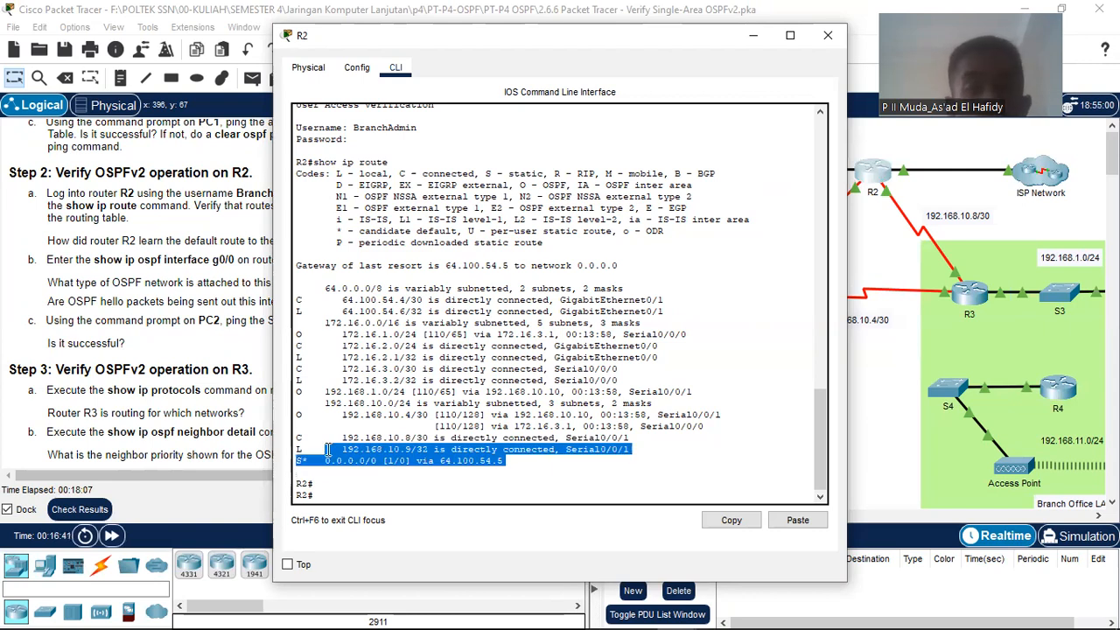
Step: Check the next lab step in the instructions, then reopen R2's CLI
click(827, 35)
scroll(308, 314, down, 5)
scroll(306, 311, up, 5)
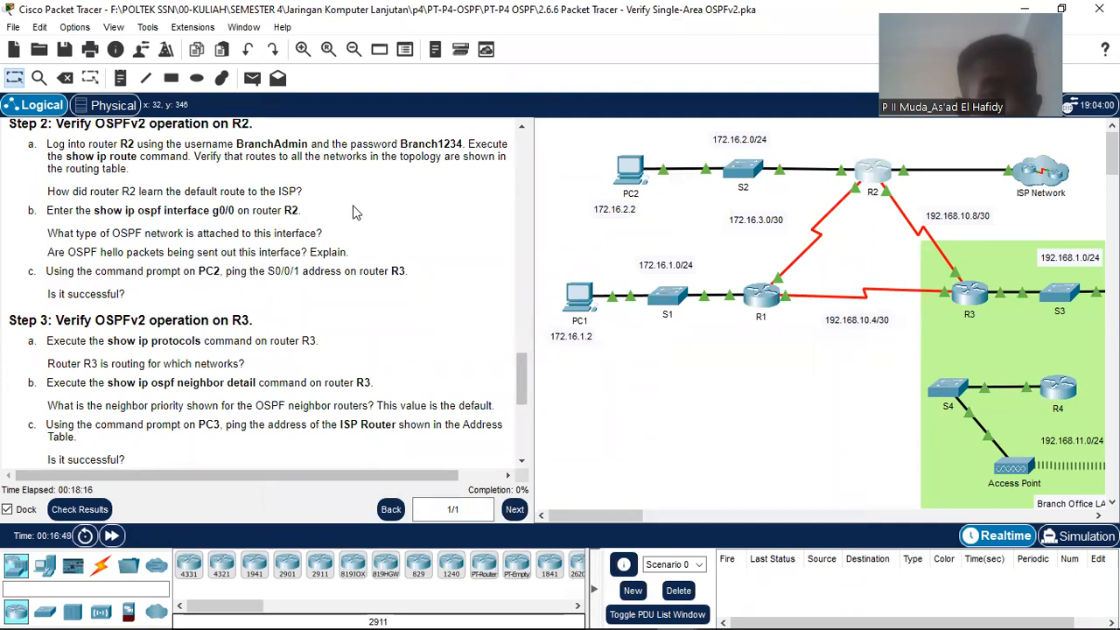
click(876, 168)
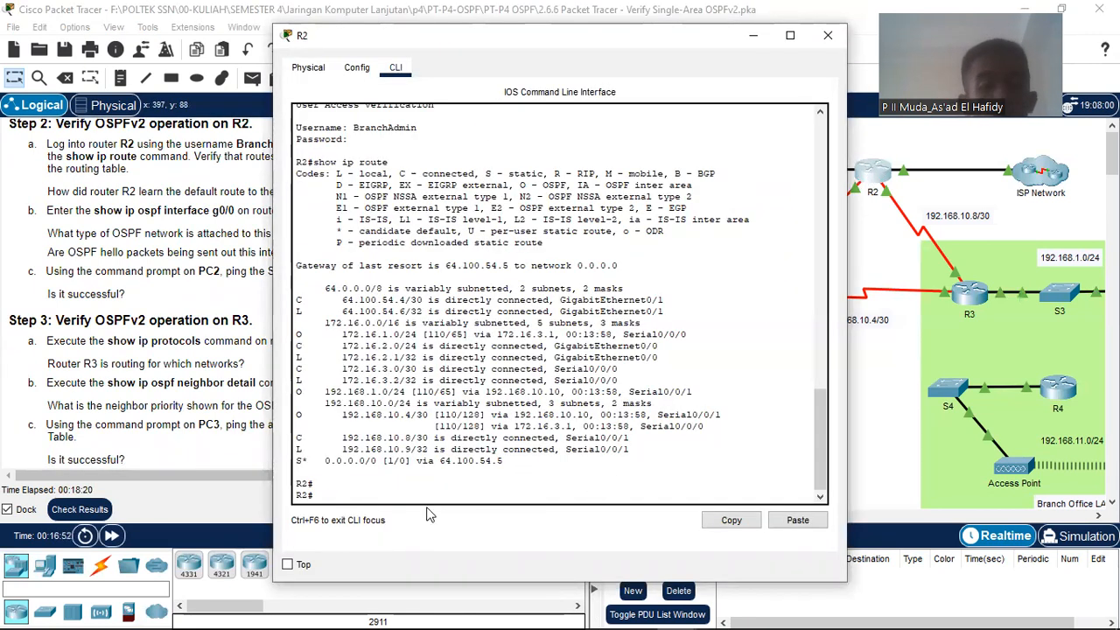
Step: Run show ip ospf interface g0/0 on R2 using Tab completion
key(Tab)
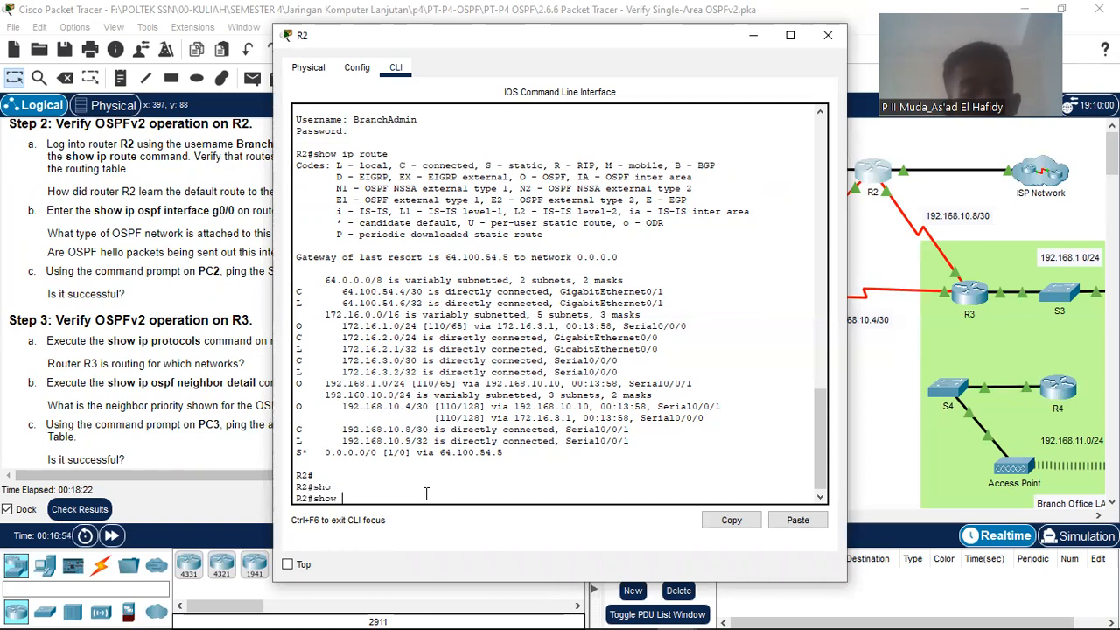
text(ip)
key(Tab)
text(o)
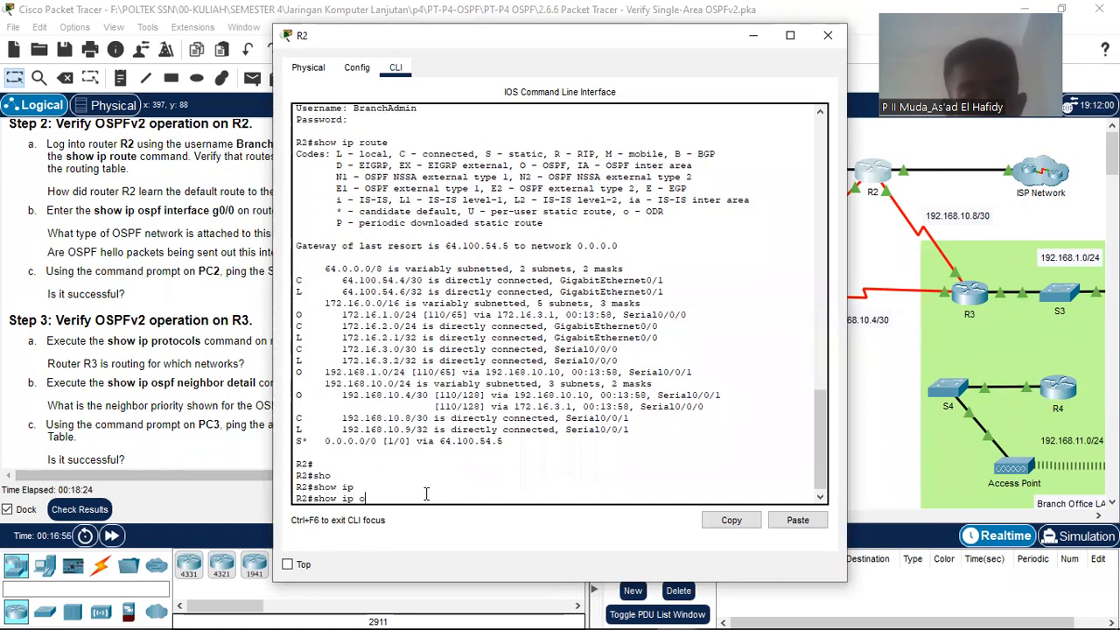
text(s)
key(Tab)
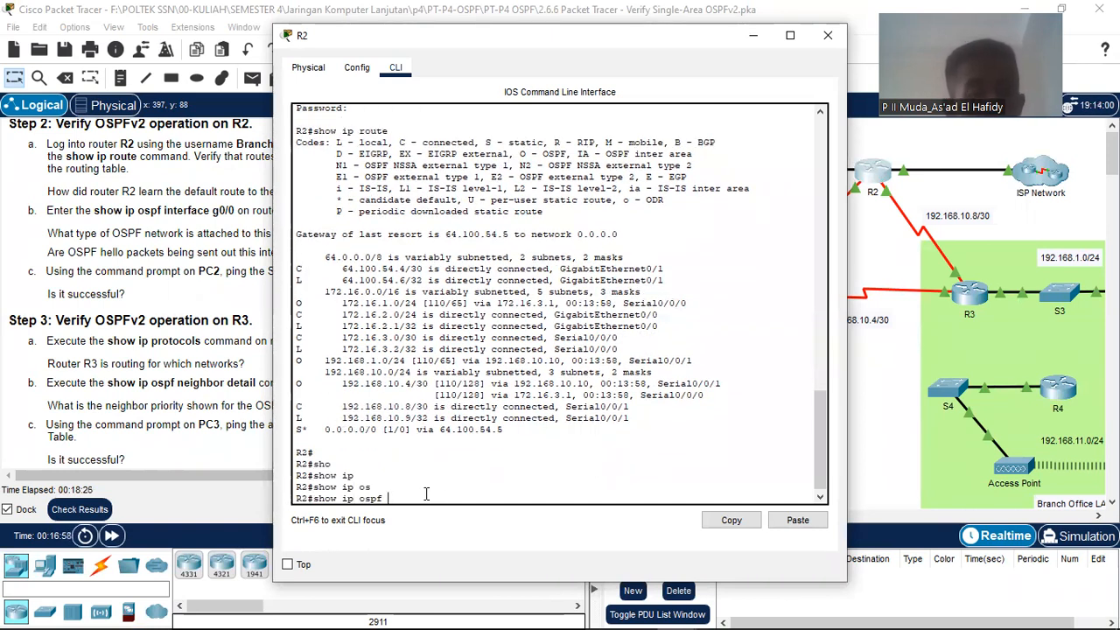
text(in)
key(Tab)
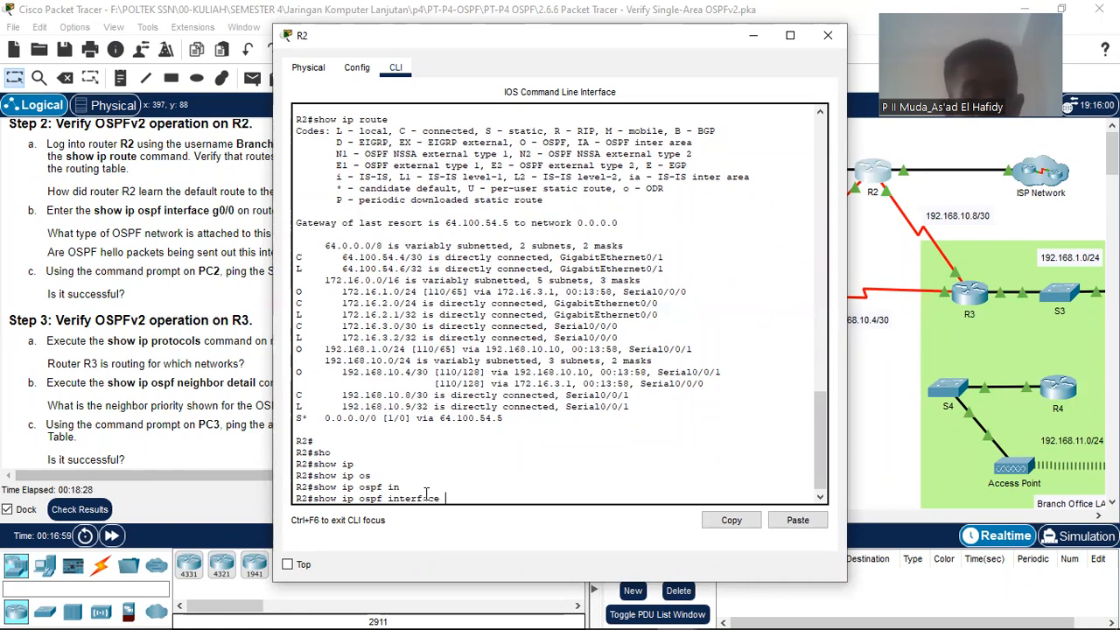
text(g0/)
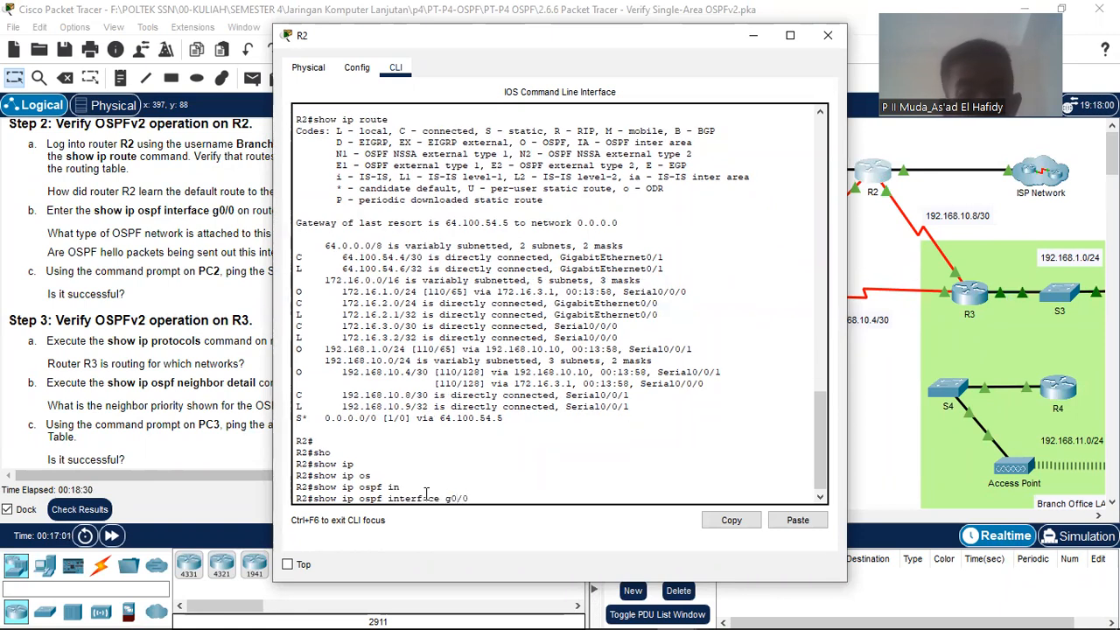
text(0)
key(Return)
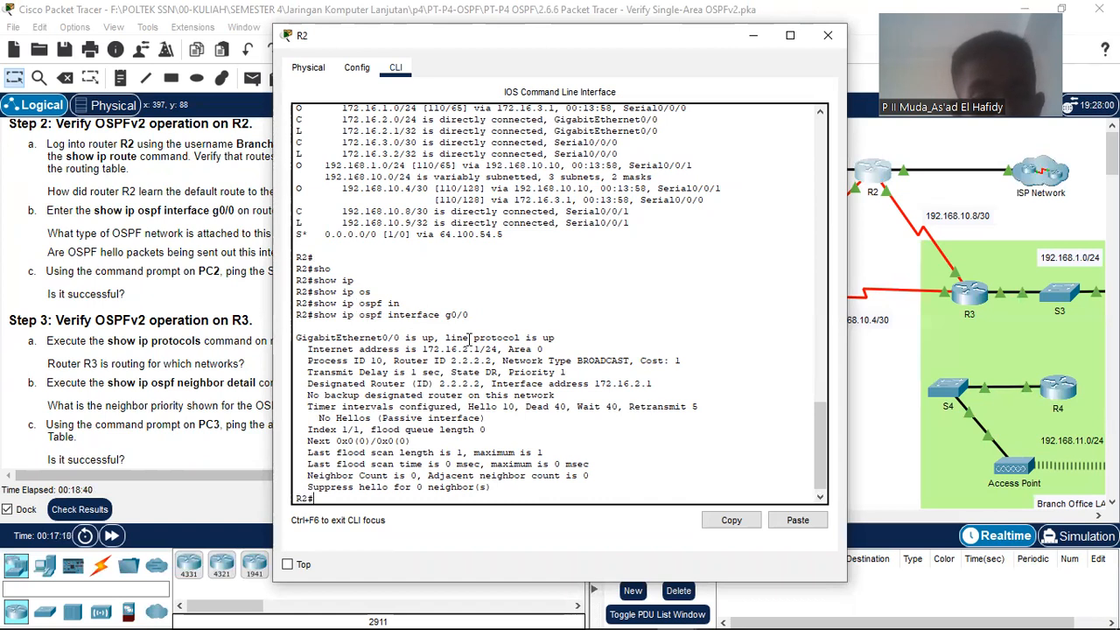
Step: Highlight GigabitEthernet0/0's up status and its 172.16.2.1/24 address, then return to the instructions
drag(341, 340, 579, 335)
drag(333, 338, 557, 337)
double_click(549, 337)
click(549, 337)
double_click(549, 337)
click(553, 349)
drag(499, 348, 426, 348)
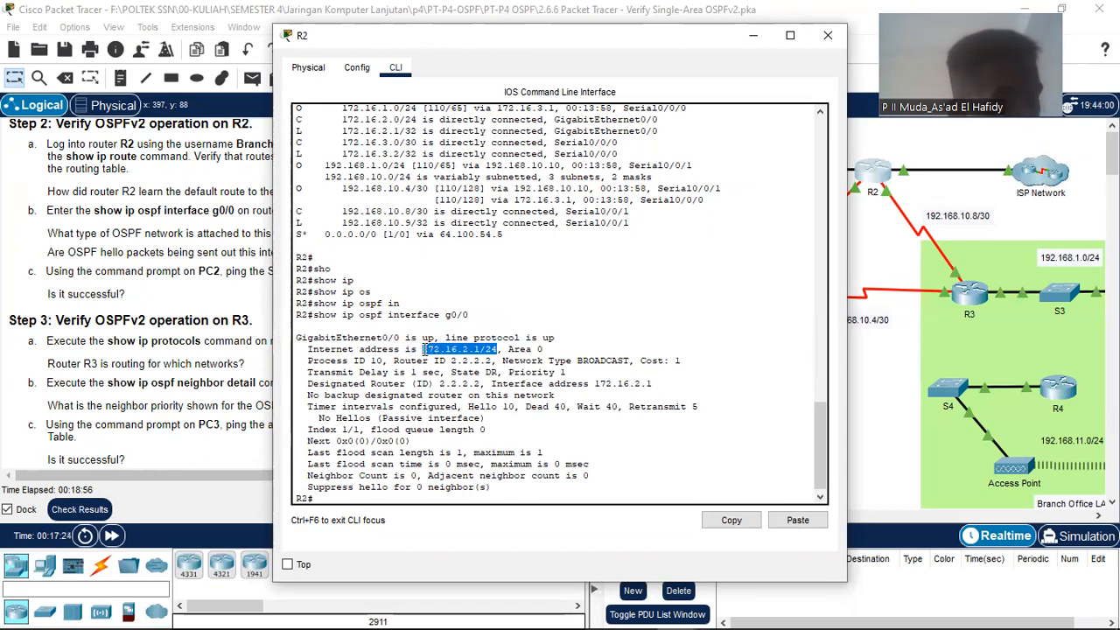
drag(426, 349, 422, 348)
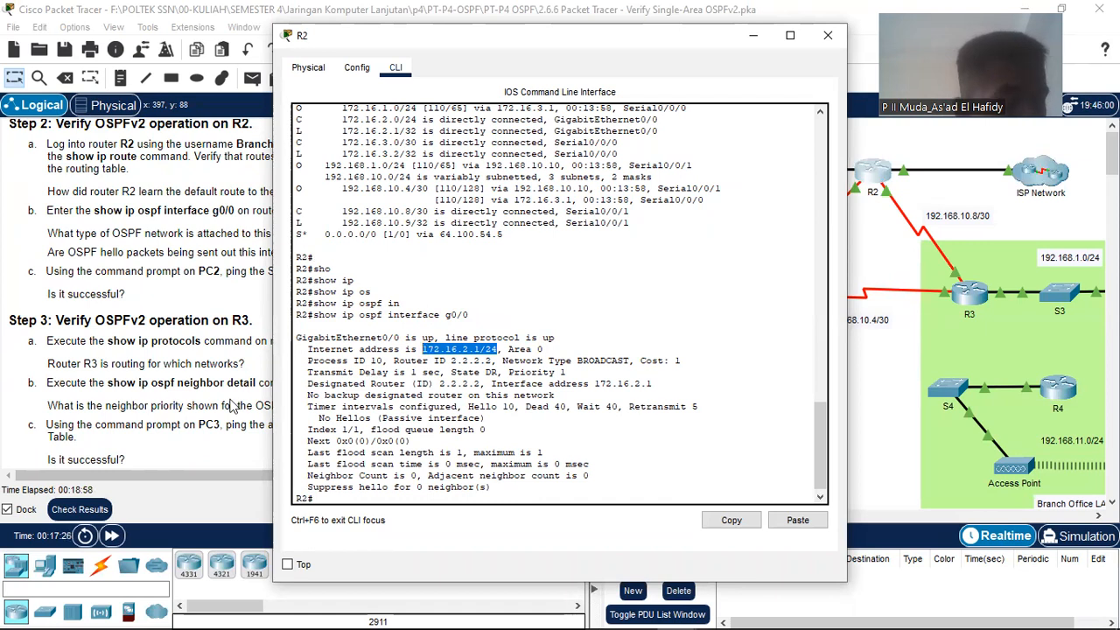
scroll(131, 289, up, 1)
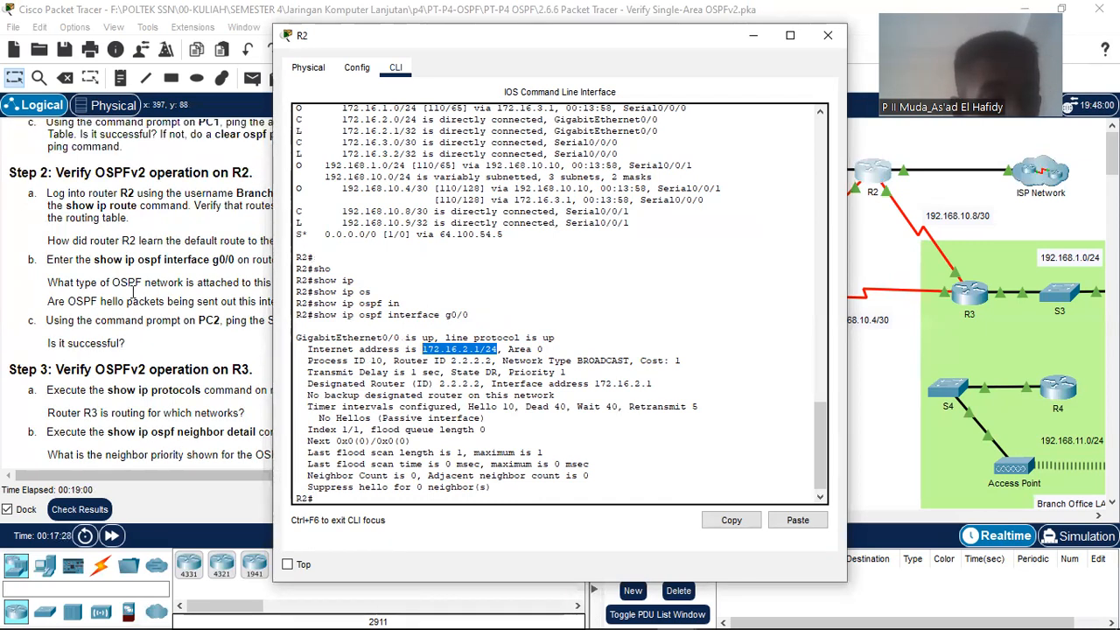
click(145, 347)
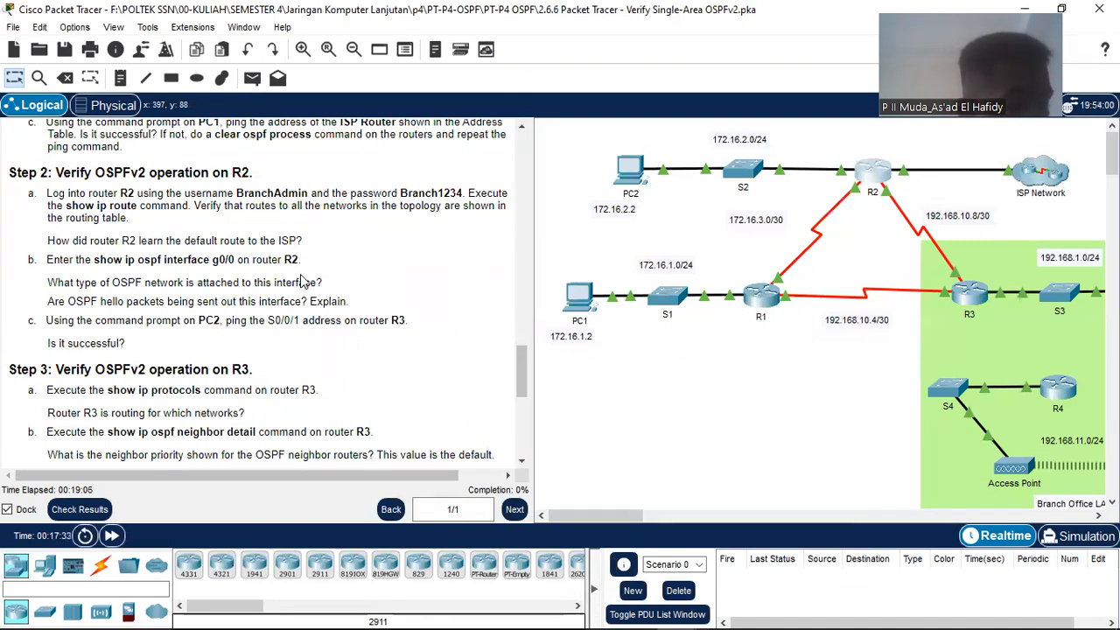
Step: Highlight Network Type BROADCAST in R2's output and compare it with the step 2 questions
mouse_move(692, 623)
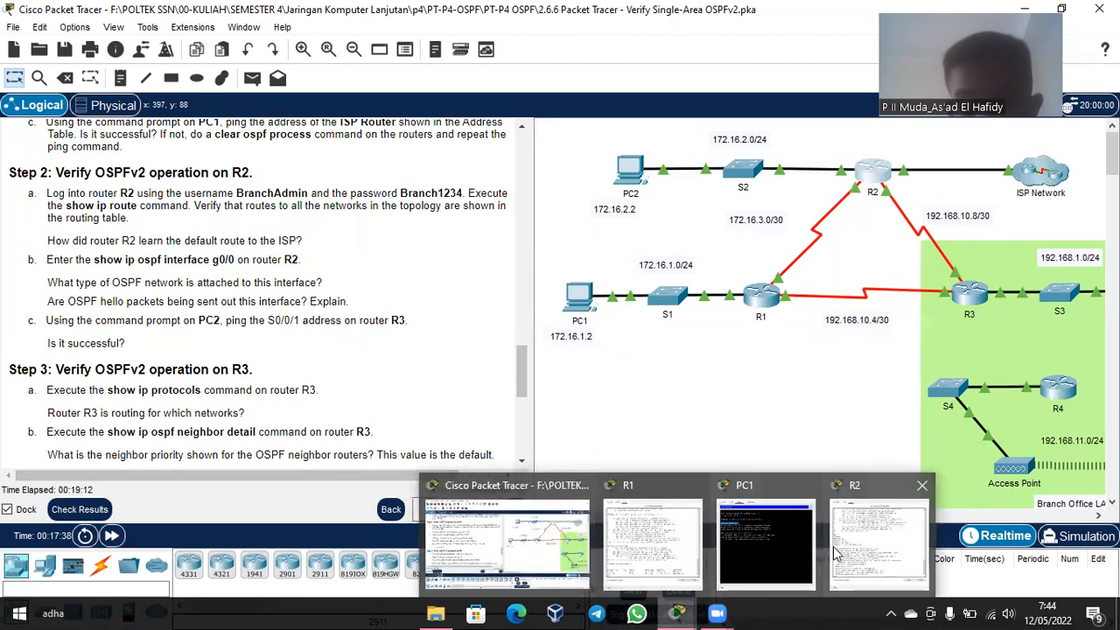
click(850, 551)
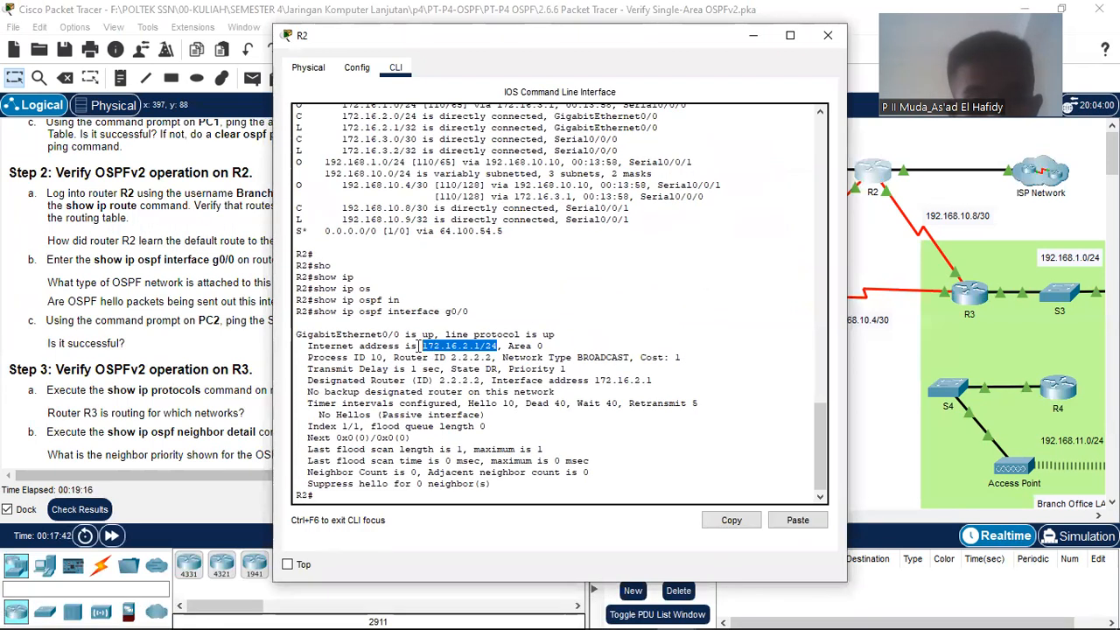
drag(503, 360, 638, 362)
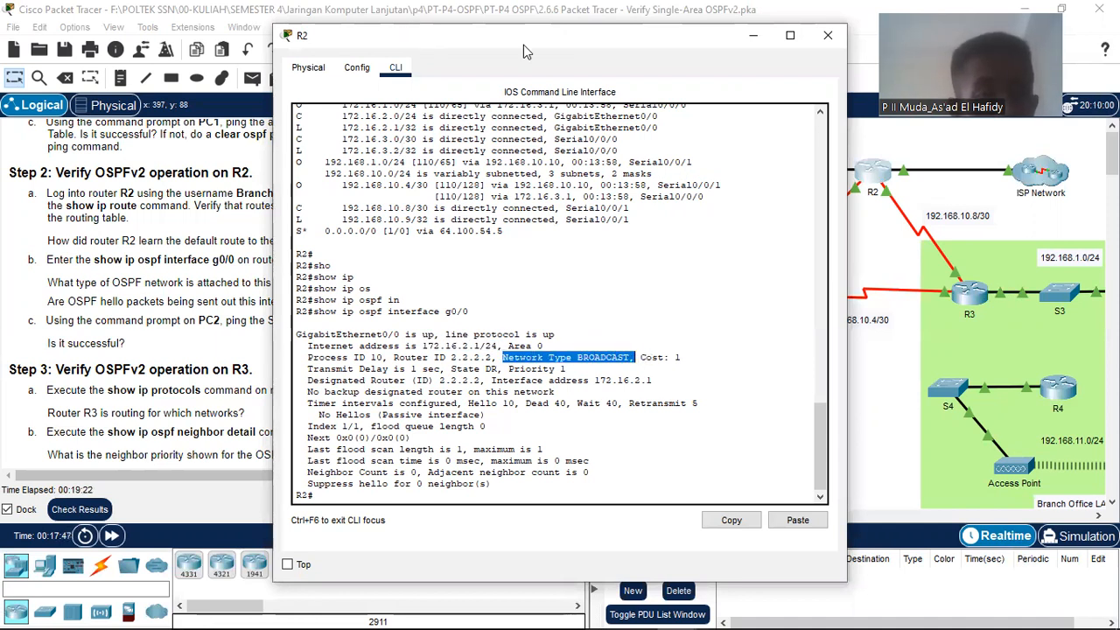
drag(523, 45, 730, 50)
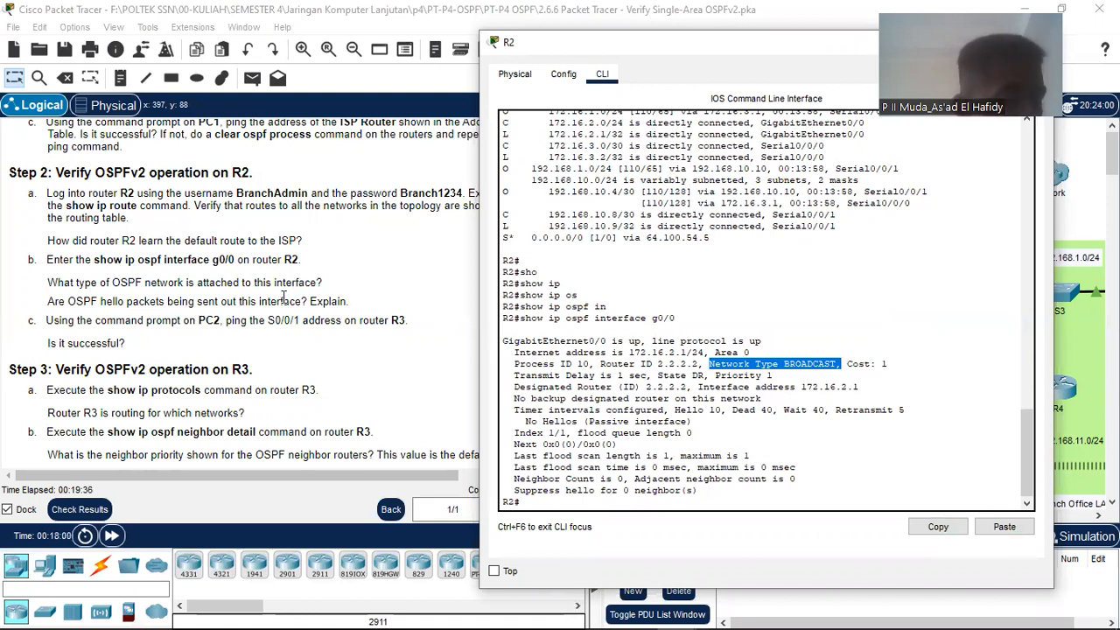
click(283, 297)
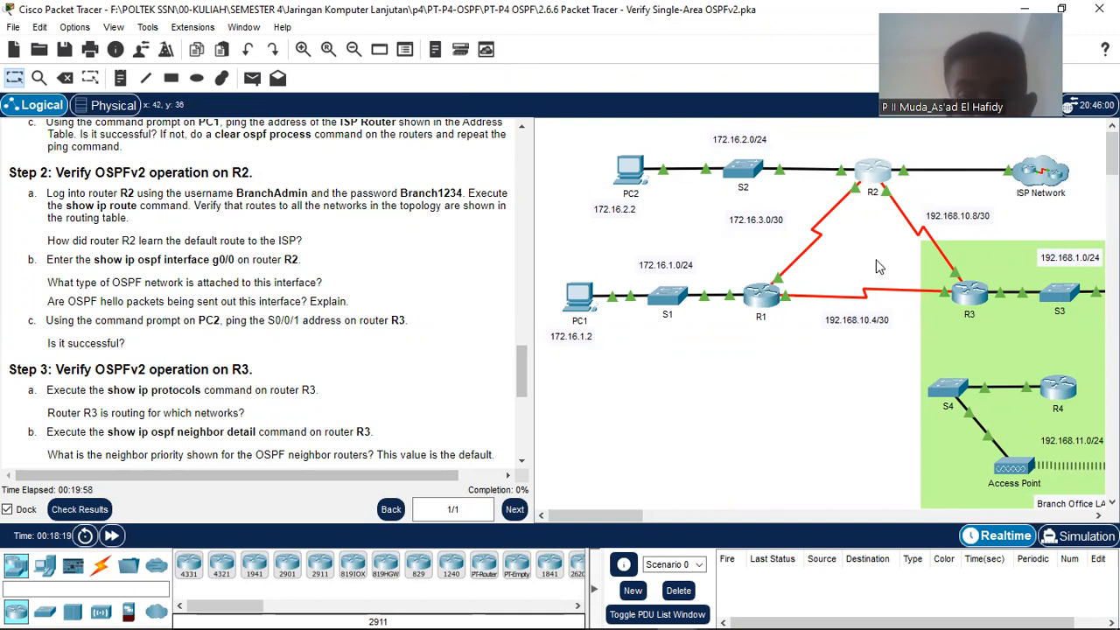
Step: Reopen R2's CLI, scroll up to its routing table, and mark 'static' in the route codes
click(882, 184)
scroll(748, 374, up, 4)
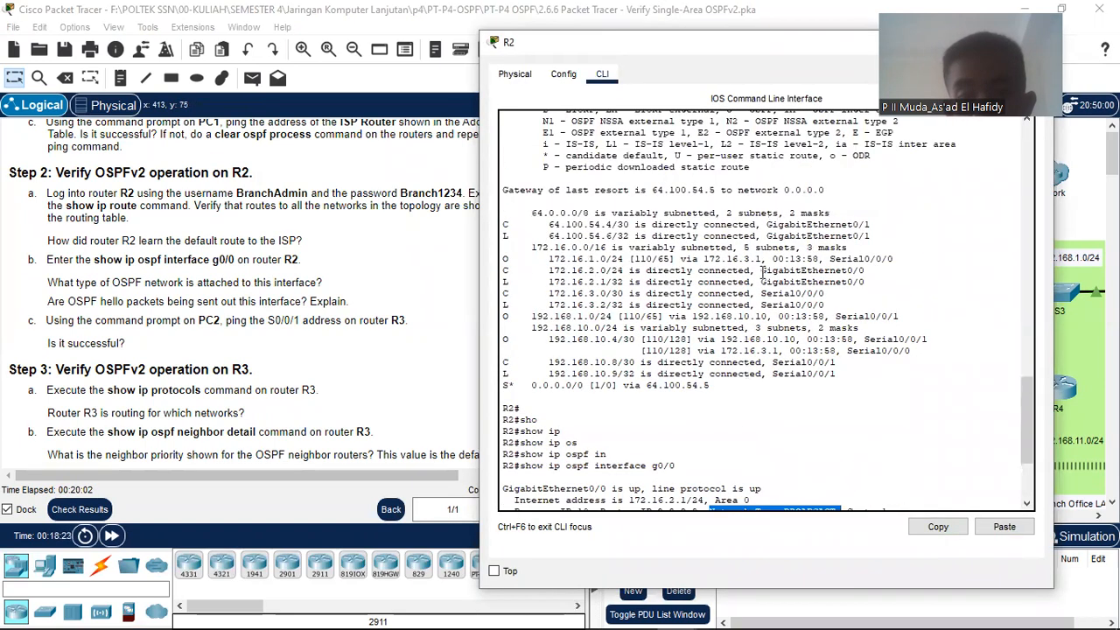
scroll(744, 223, up, 1)
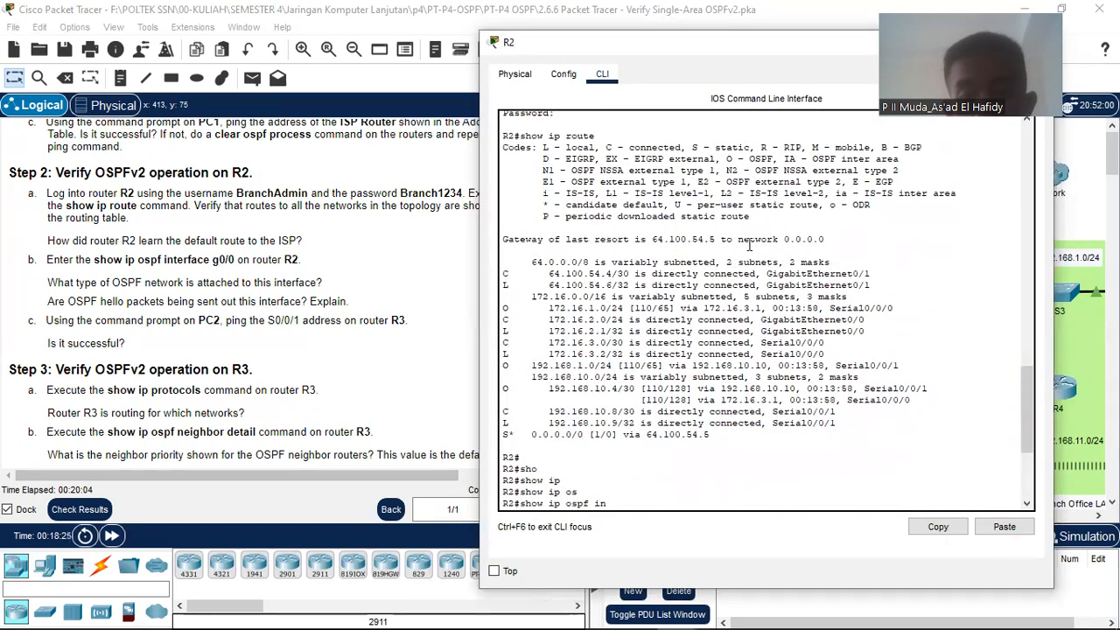
scroll(748, 246, up, 1)
double_click(733, 196)
scroll(751, 352, down, 6)
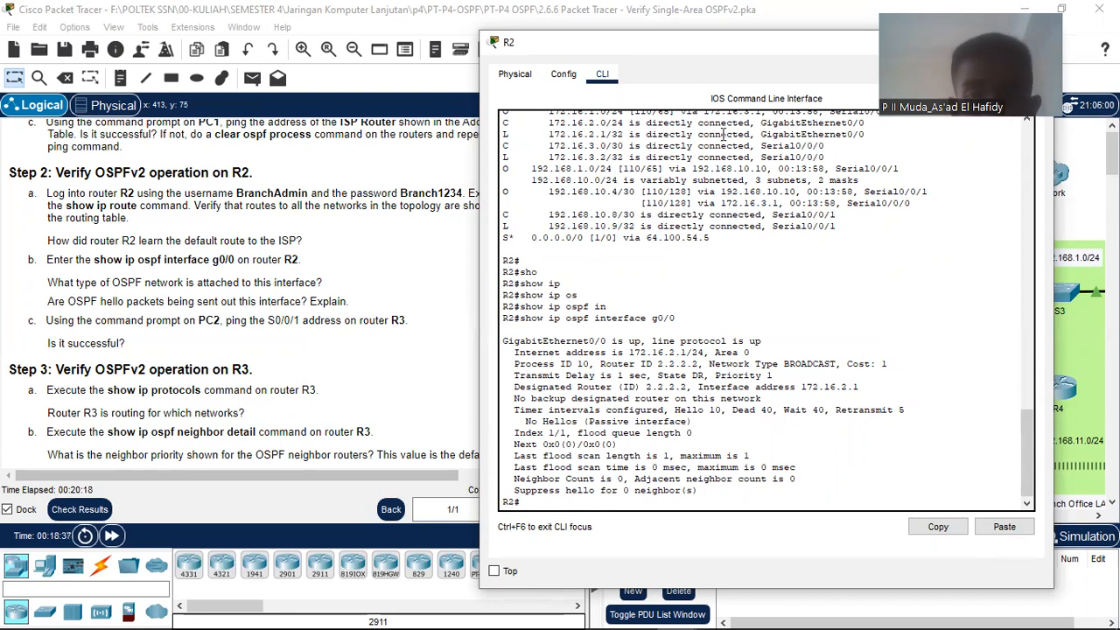
drag(662, 38, 481, 27)
scroll(552, 190, up, 4)
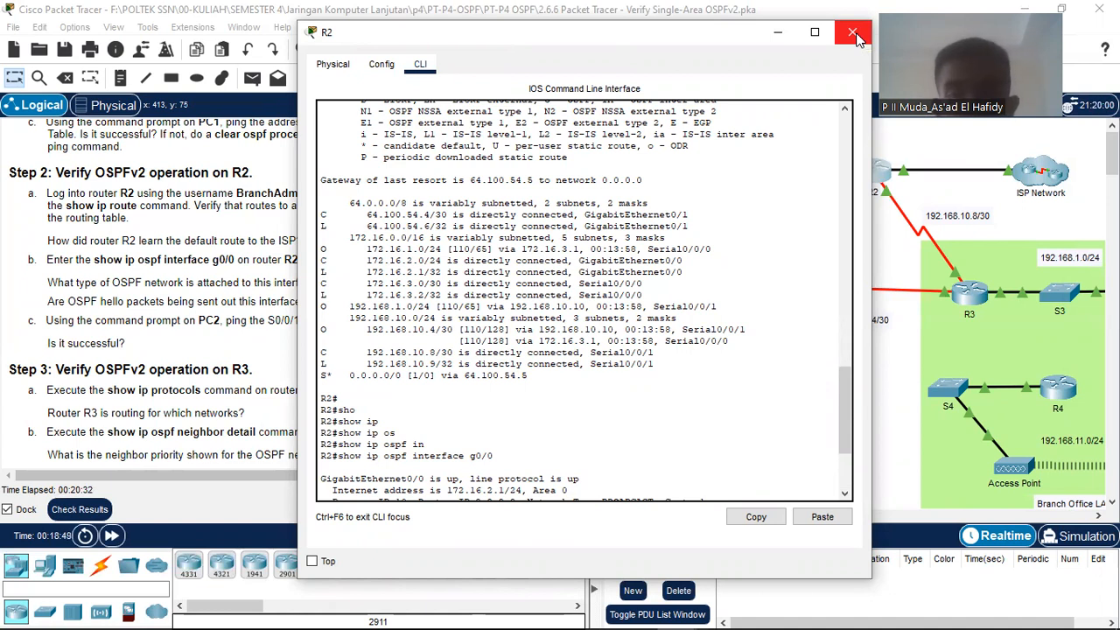
Step: Find Step 2c's instruction to ping R3's S0/0/1 from PC2, then open PC2's device window
scroll(240, 340, down, 7)
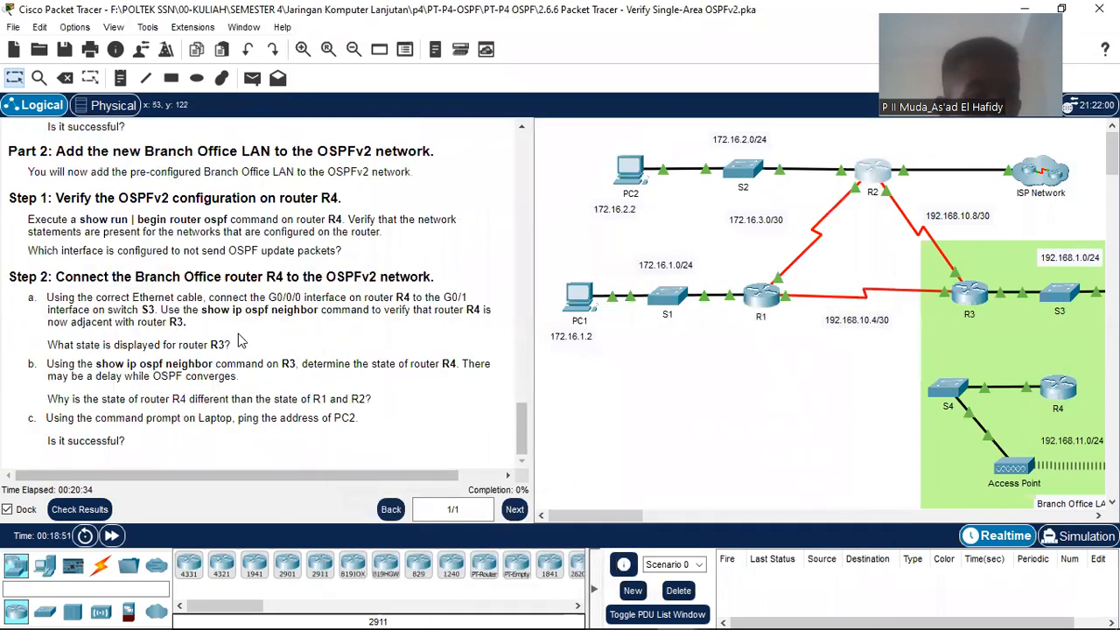
scroll(241, 340, up, 1)
scroll(240, 339, up, 3)
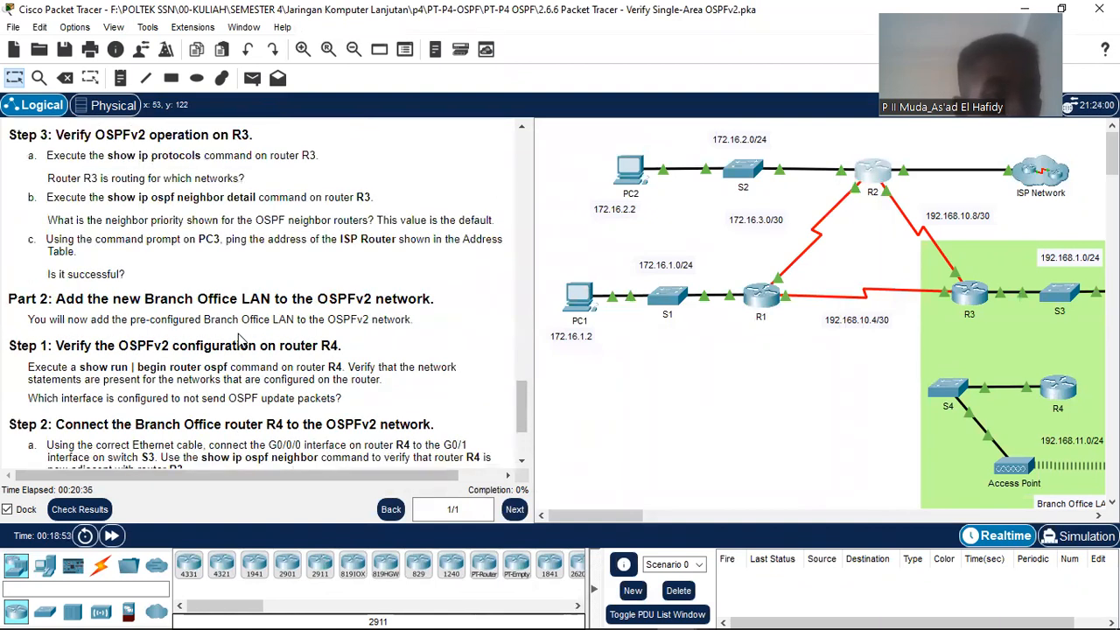
scroll(241, 339, up, 1)
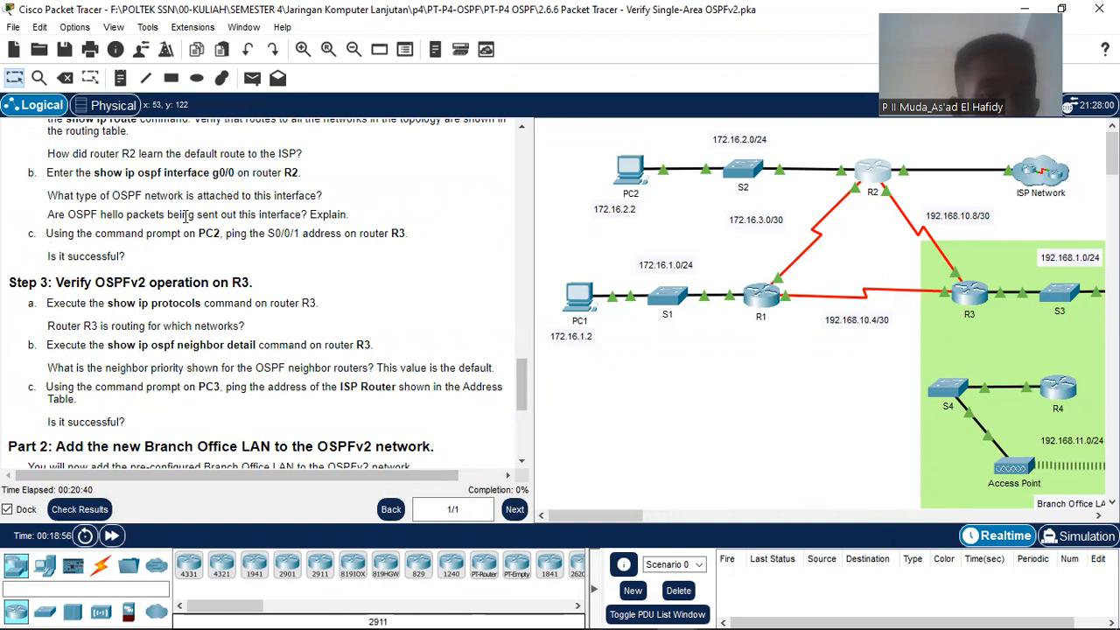
drag(47, 233, 241, 227)
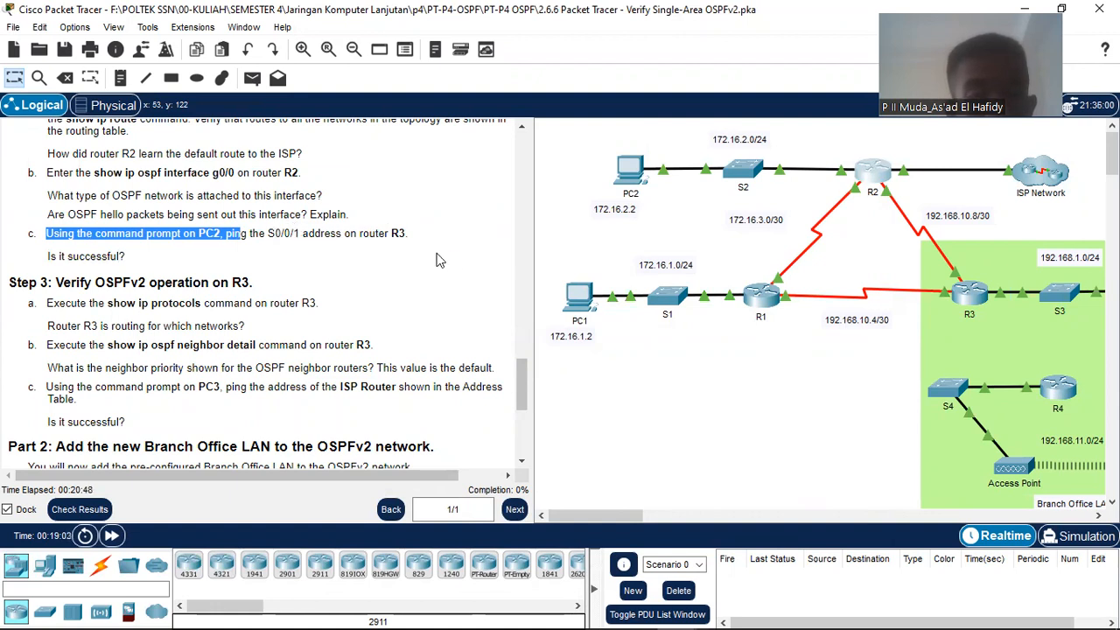
click(217, 247)
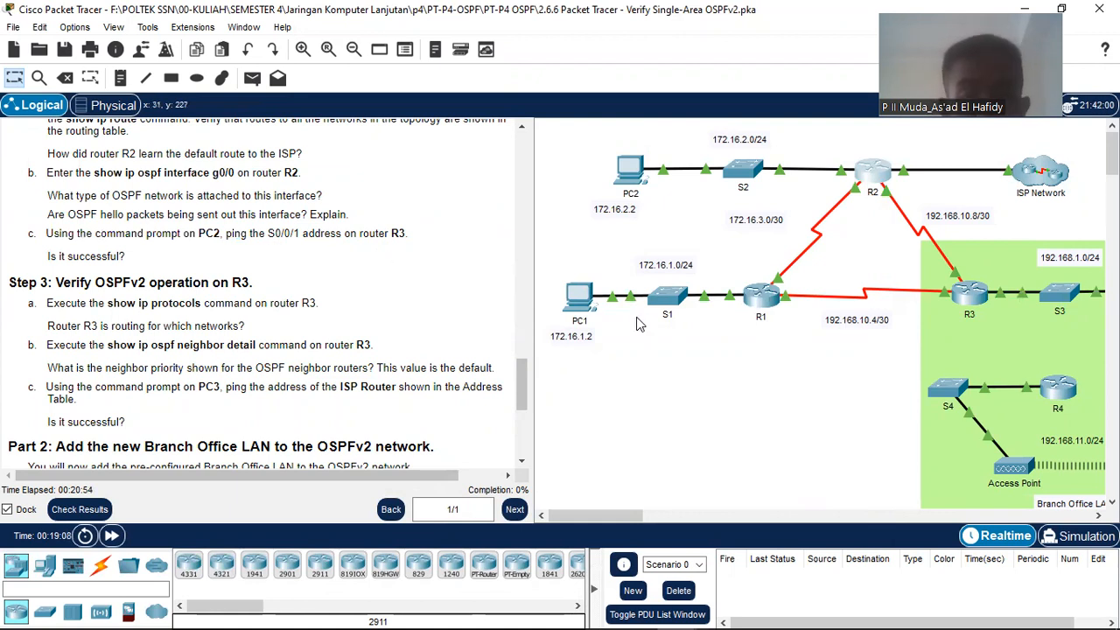
click(630, 169)
Step: Open the Command Prompt on PC2's Desktop
click(406, 67)
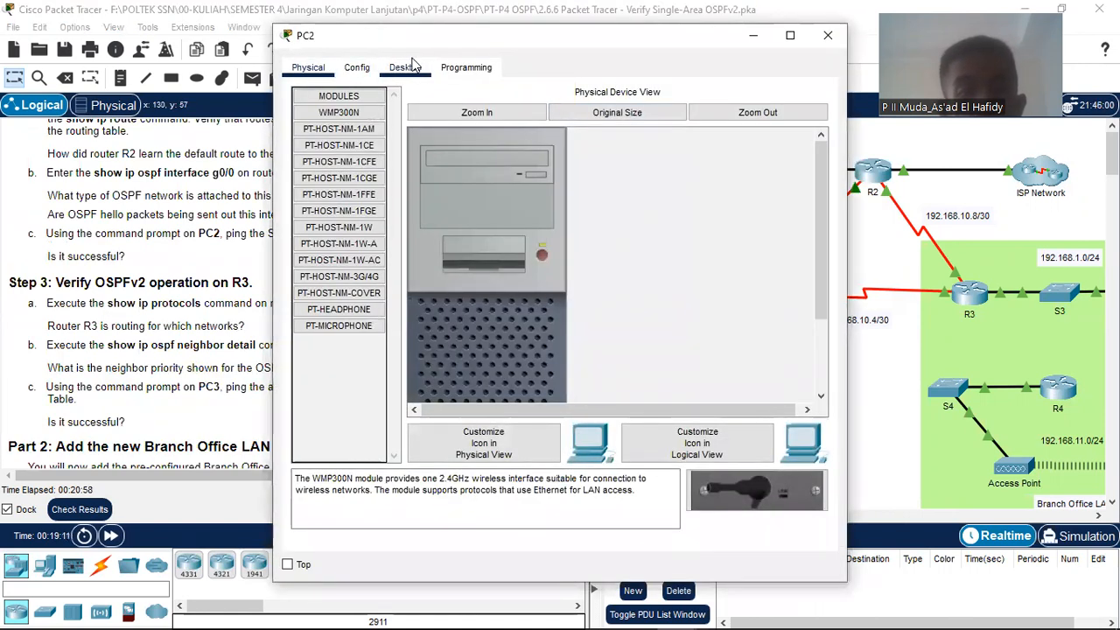
click(653, 163)
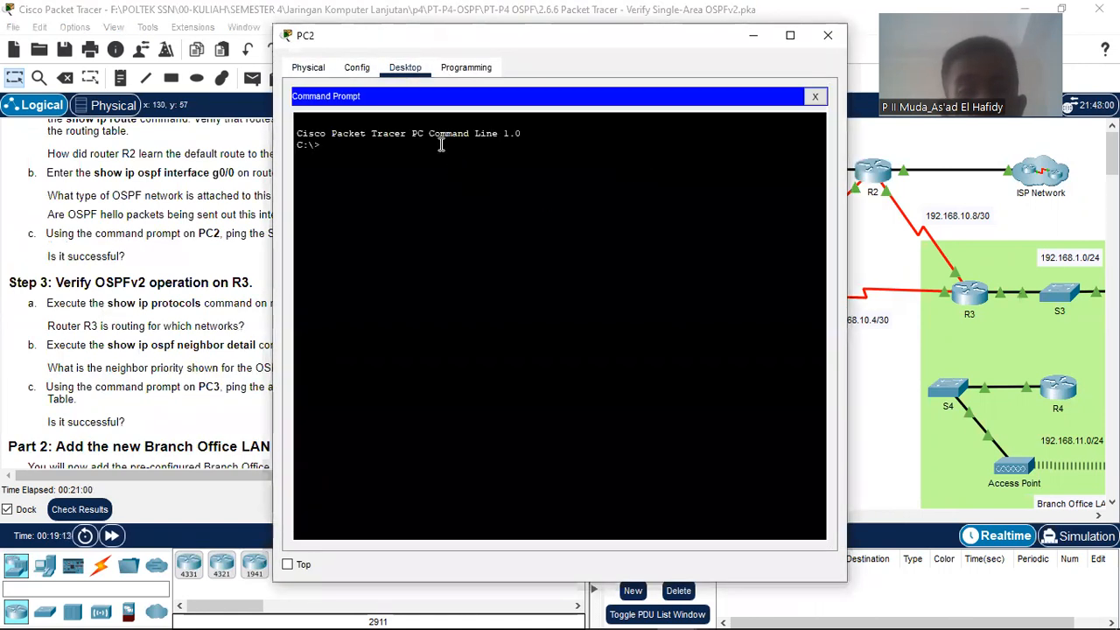
click(86, 367)
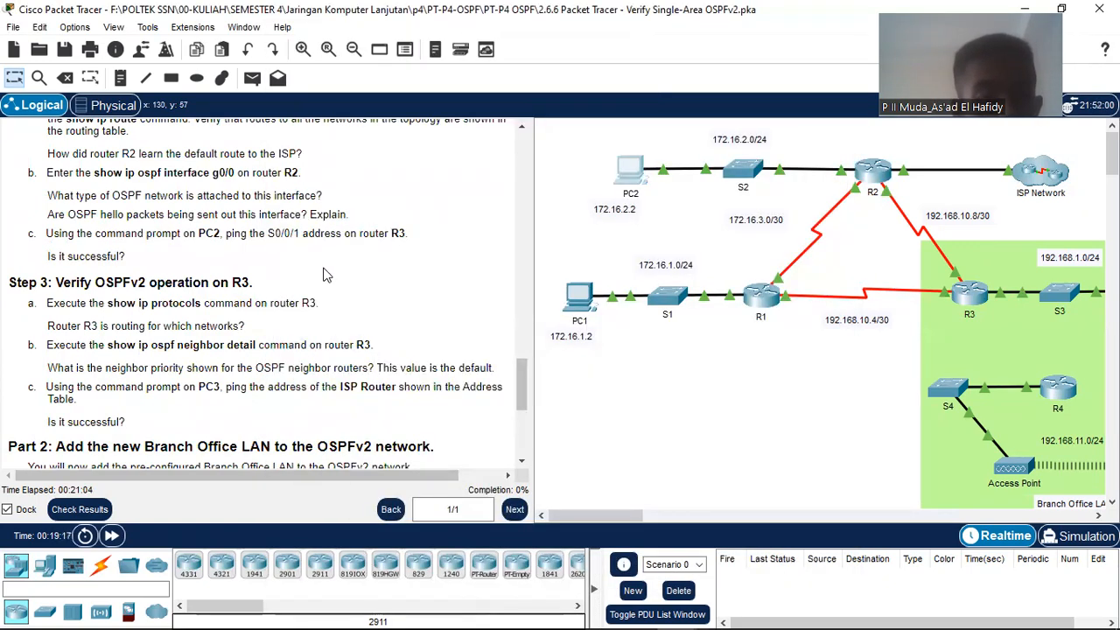
Step: Look up R3's S0/0/1 address 192.168.10.10 in the Addressing Table, then return to PC2's prompt
scroll(323, 274, up, 5)
scroll(327, 269, down, 6)
scroll(326, 269, up, 8)
scroll(330, 274, up, 10)
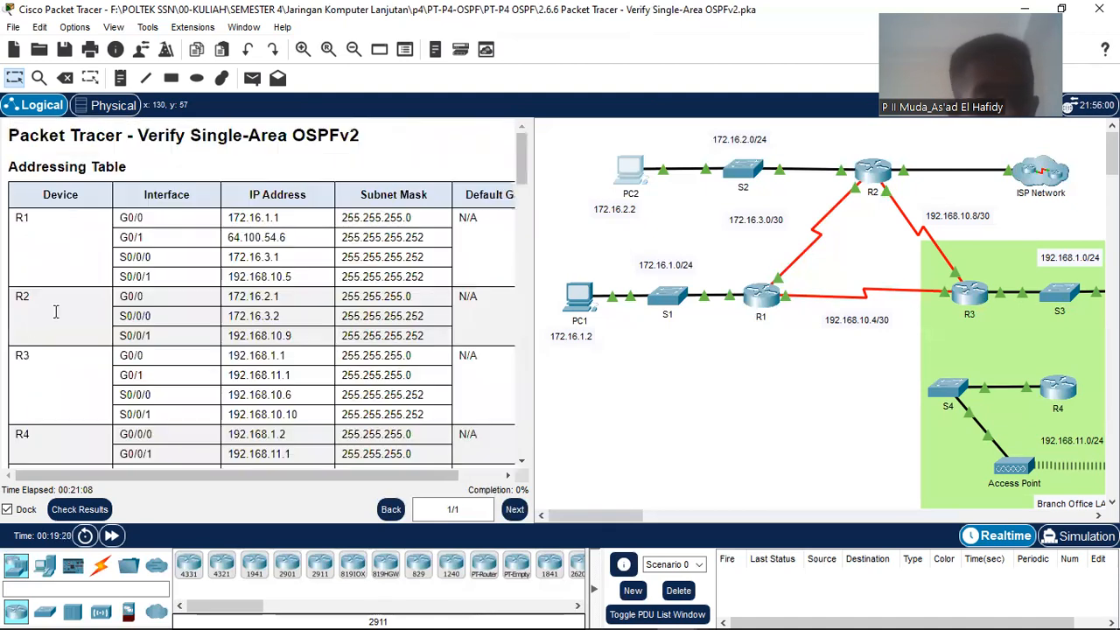
drag(228, 415, 315, 416)
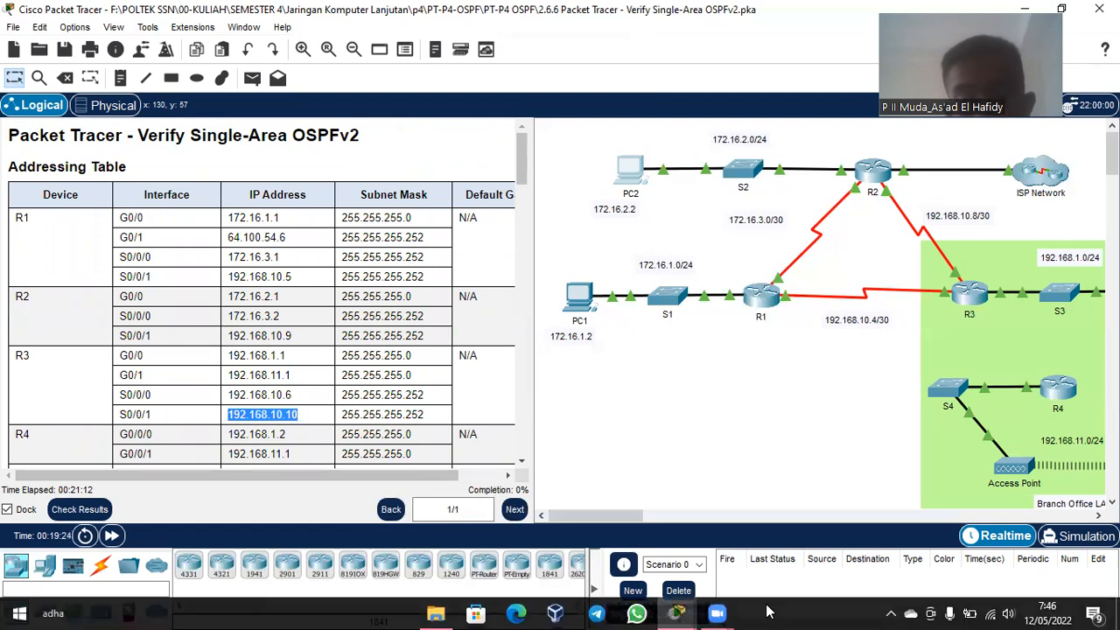
mouse_move(676, 614)
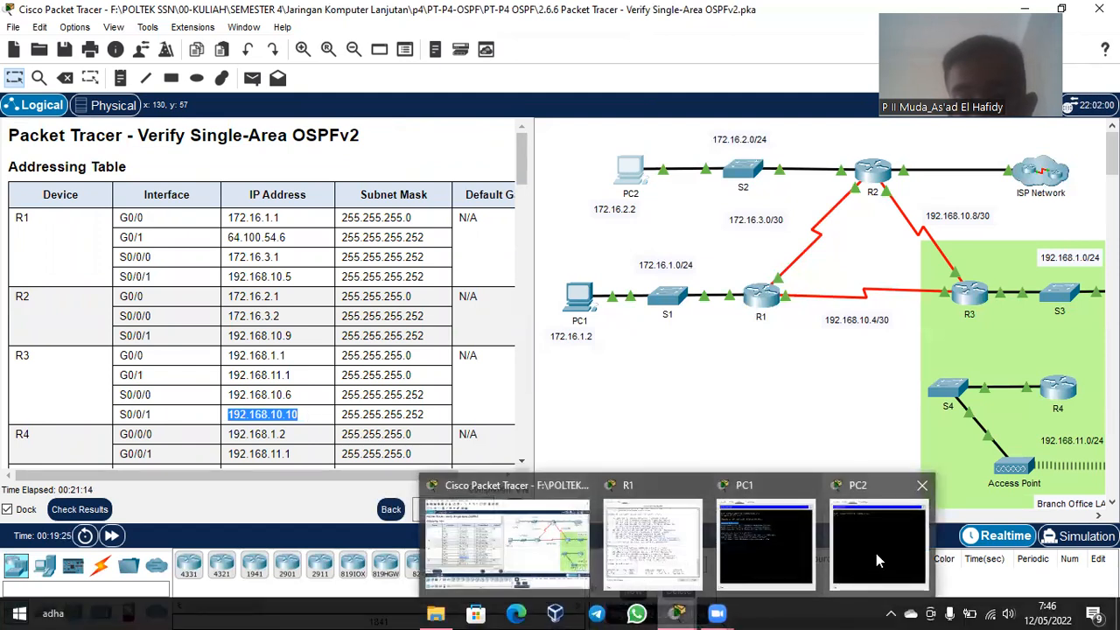
click(876, 553)
Step: Ping 192.168.10.10 from PC2, confirm 4 of 4 replies with 0% loss, and close PC2
text(pi)
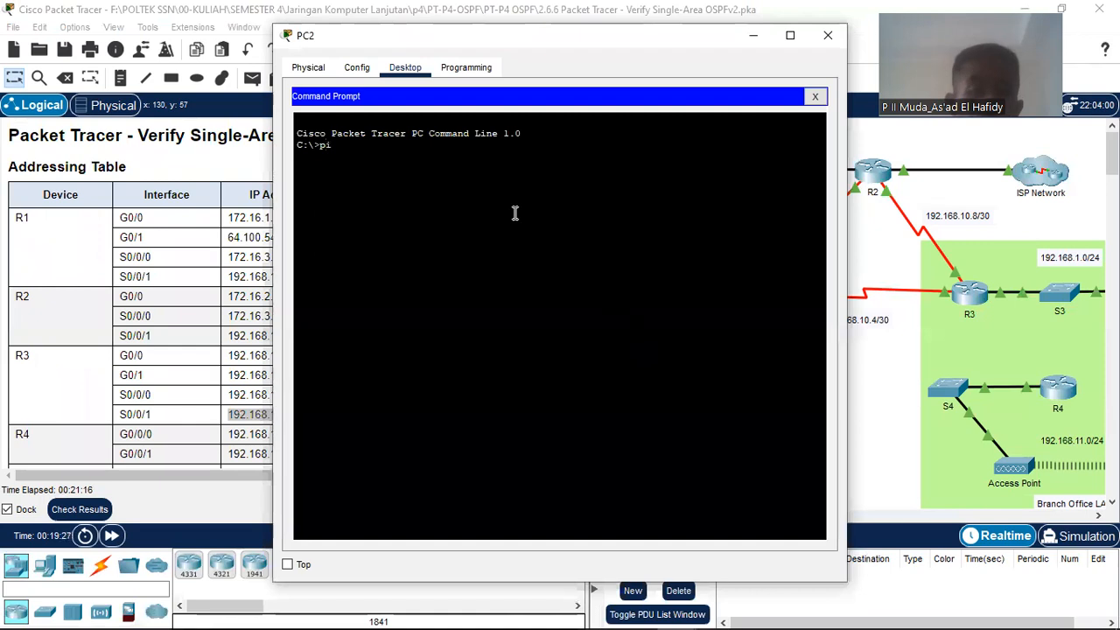
text(ng)
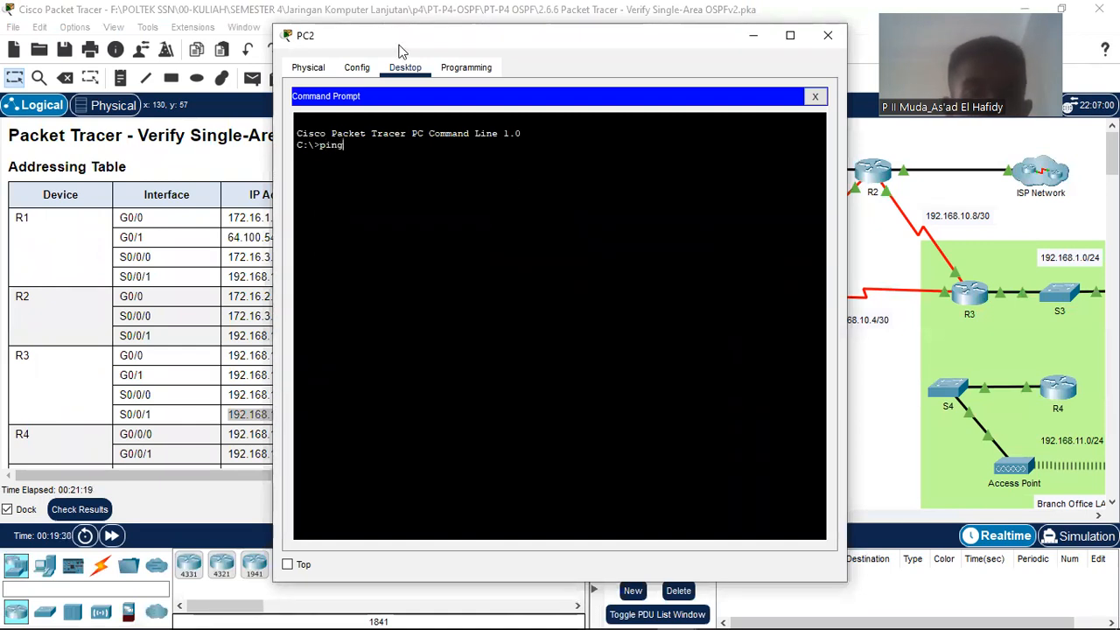
text( 192)
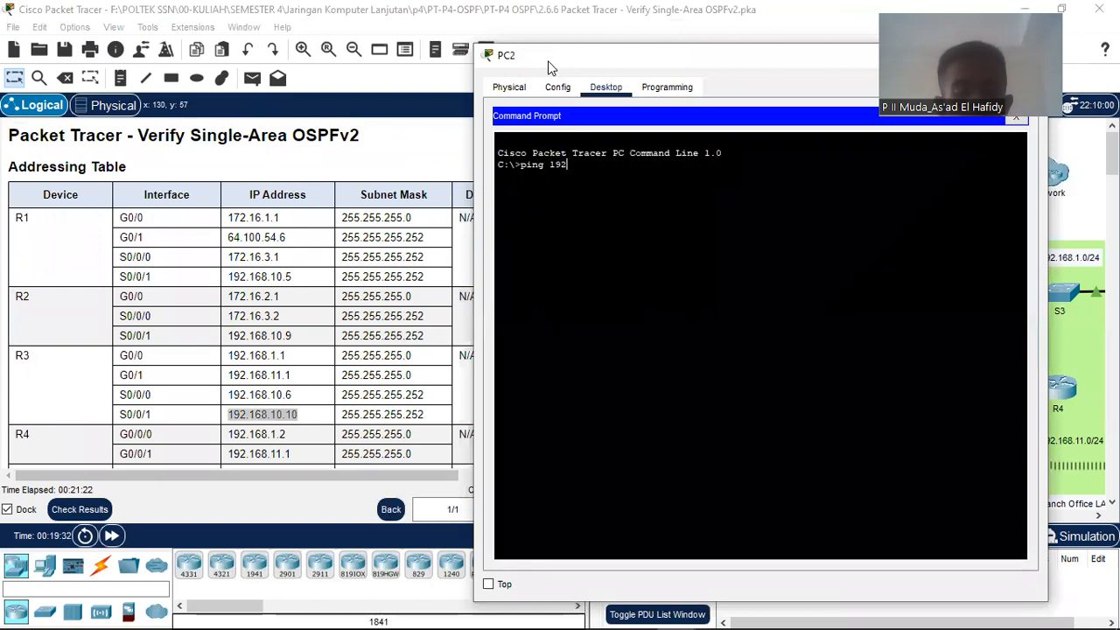
text(.168)
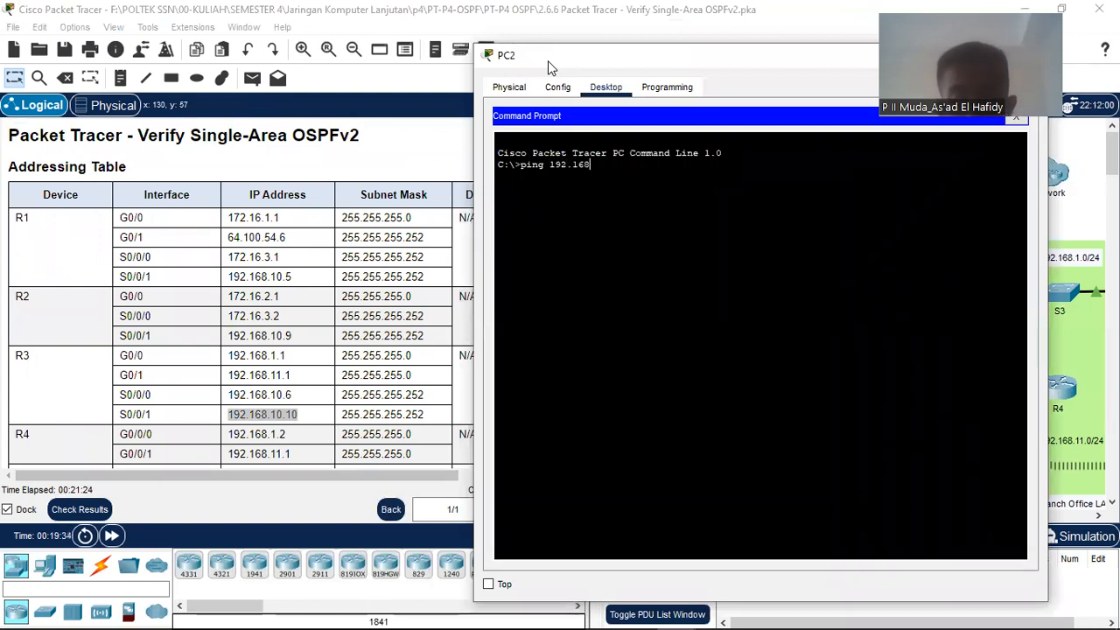
text(.10.10)
key(Return)
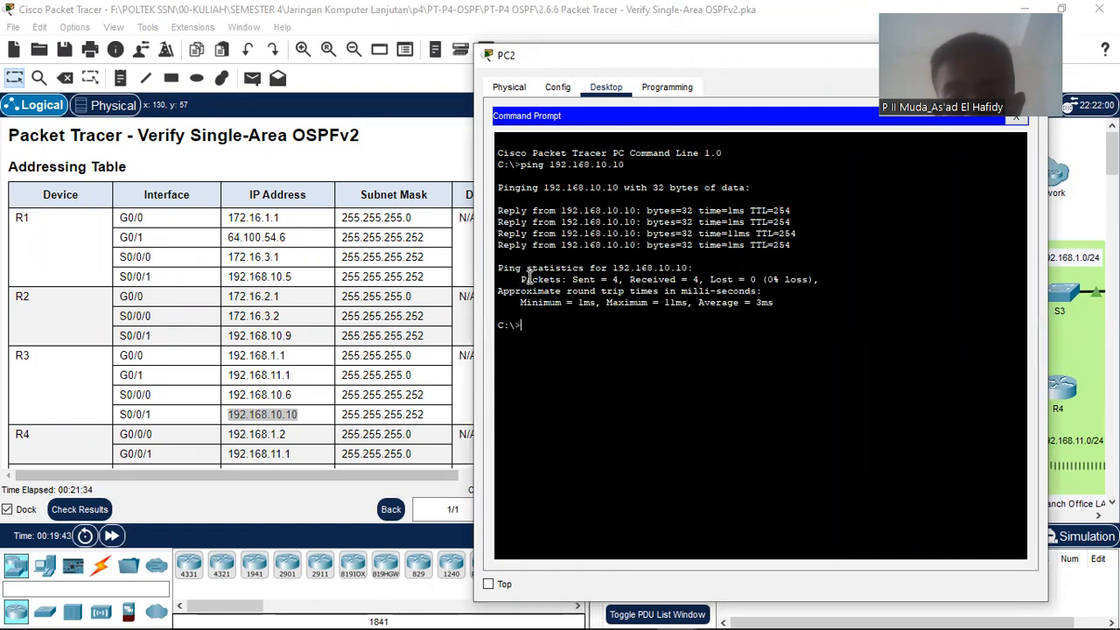
drag(532, 279, 797, 292)
click(799, 303)
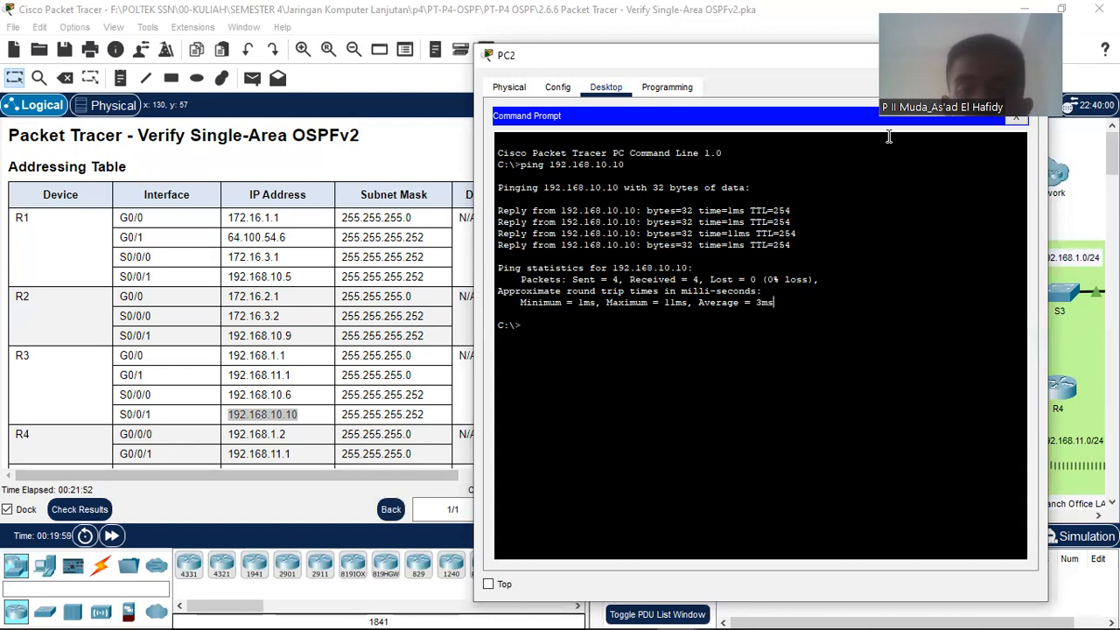
drag(741, 50, 580, 16)
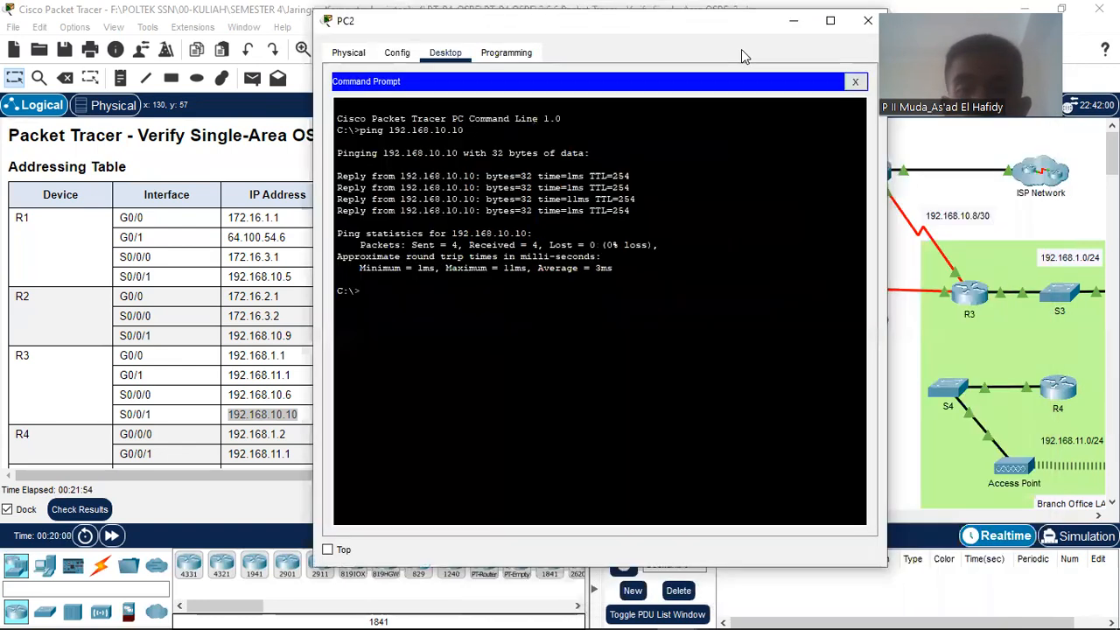
click(867, 20)
Step: Scroll the instructions to Step 3 and open router R3's device window
scroll(319, 421, down, 5)
scroll(320, 421, down, 20)
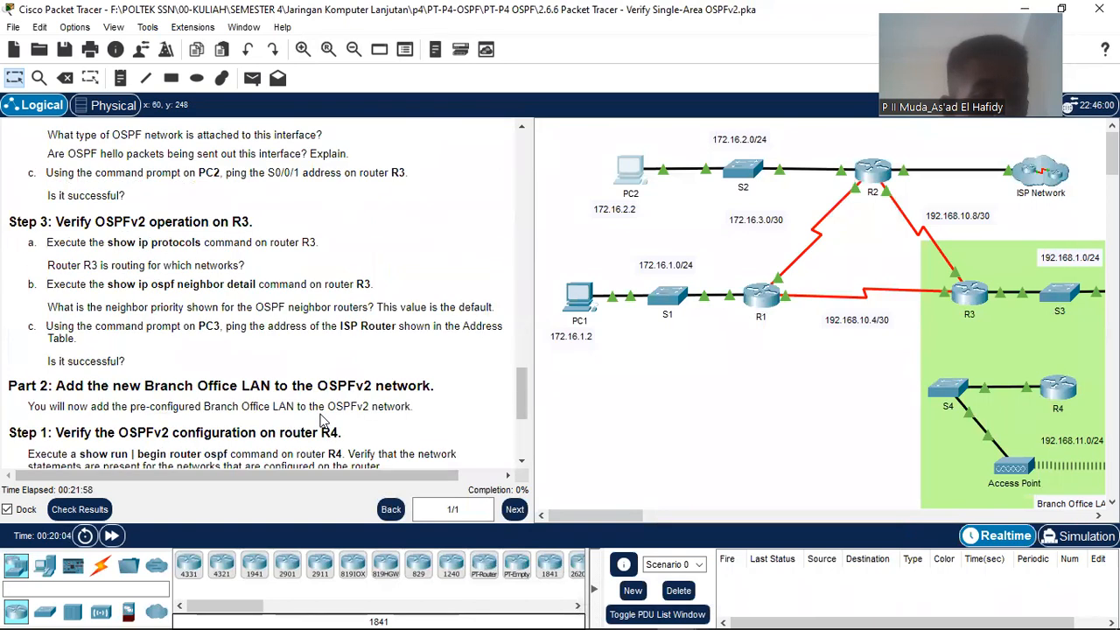
scroll(249, 355, up, 1)
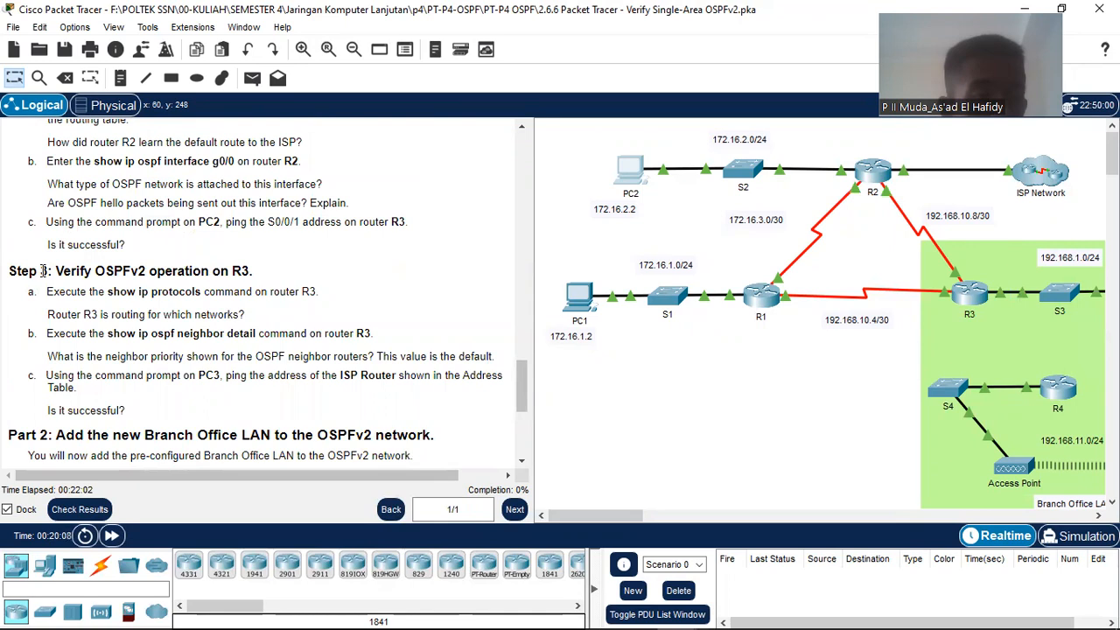
scroll(42, 271, down, 1)
scroll(43, 274, down, 5)
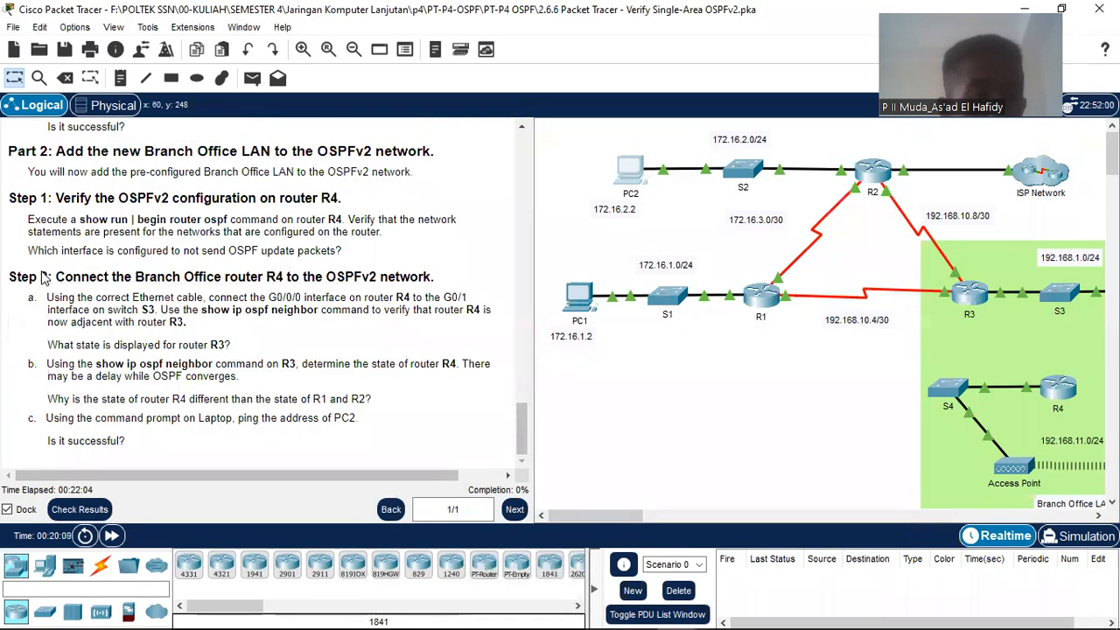
scroll(42, 277, up, 4)
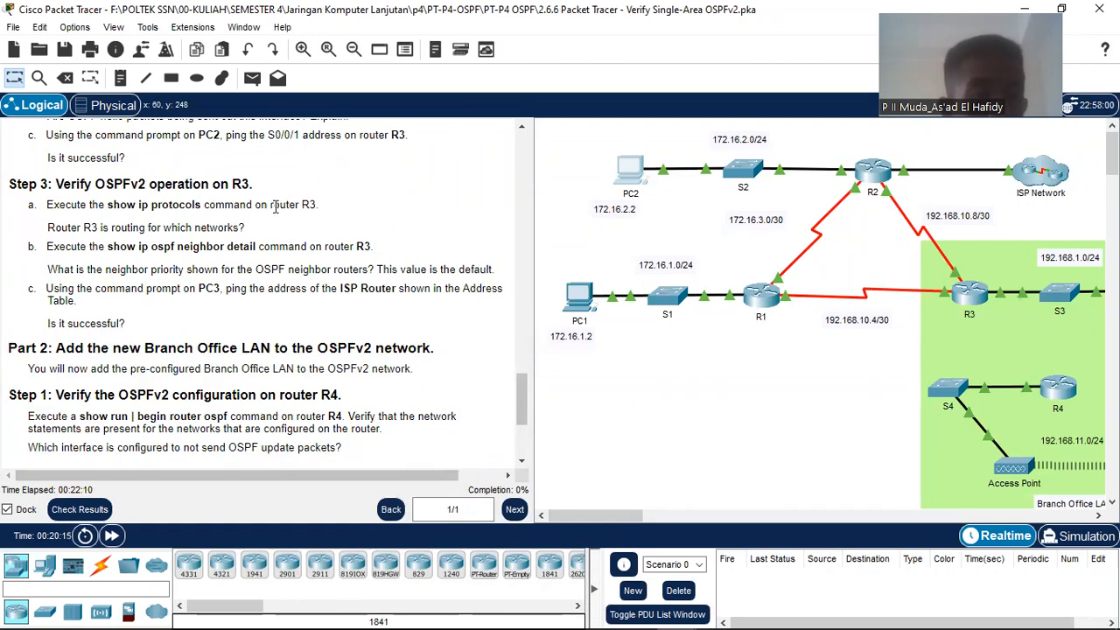
click(974, 297)
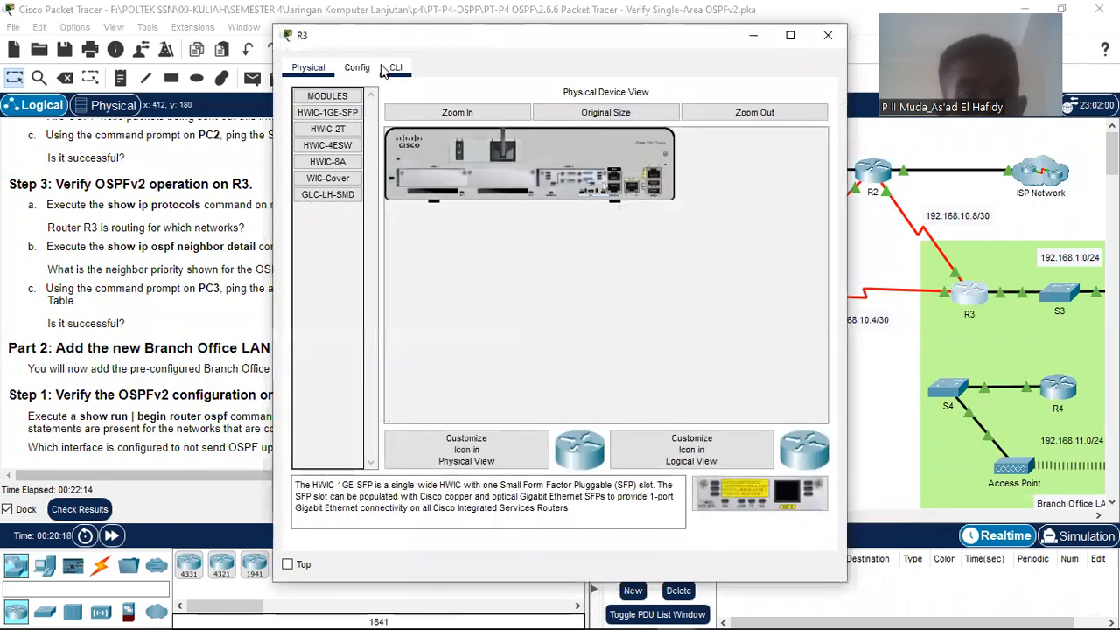
Step: Enter privileged EXEC mode on R3's command line with ena
click(394, 68)
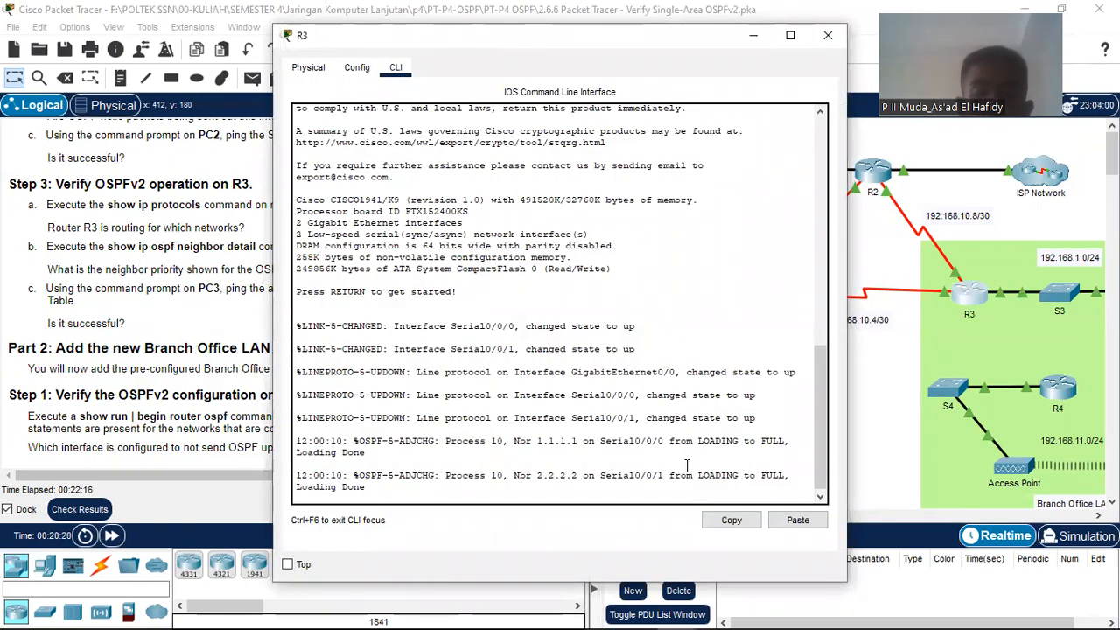
key(Return)
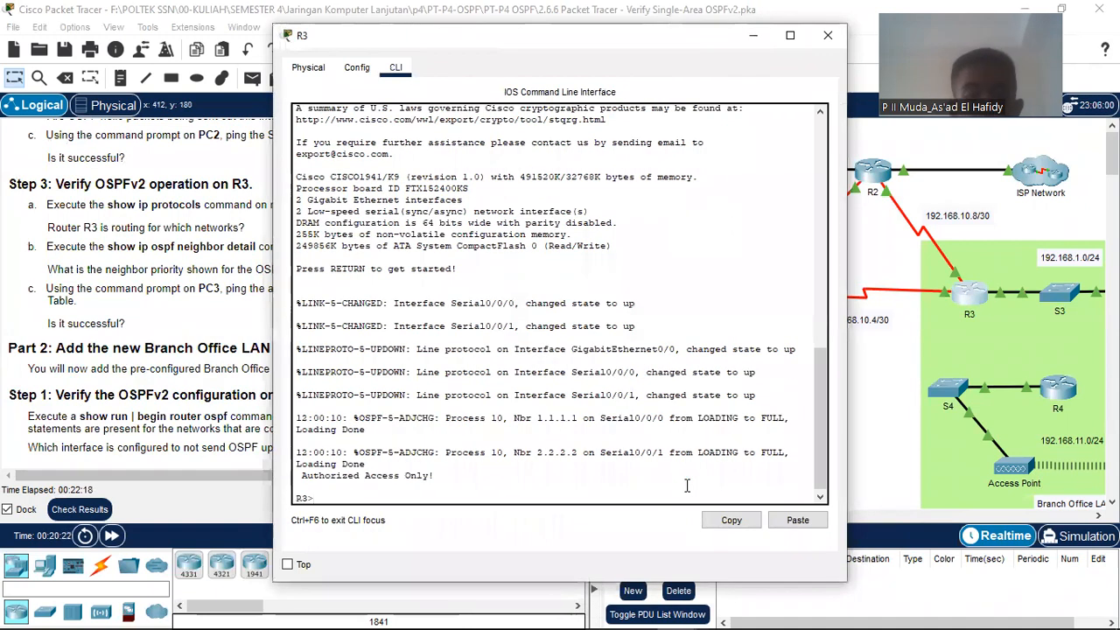
text(ena)
key(Return)
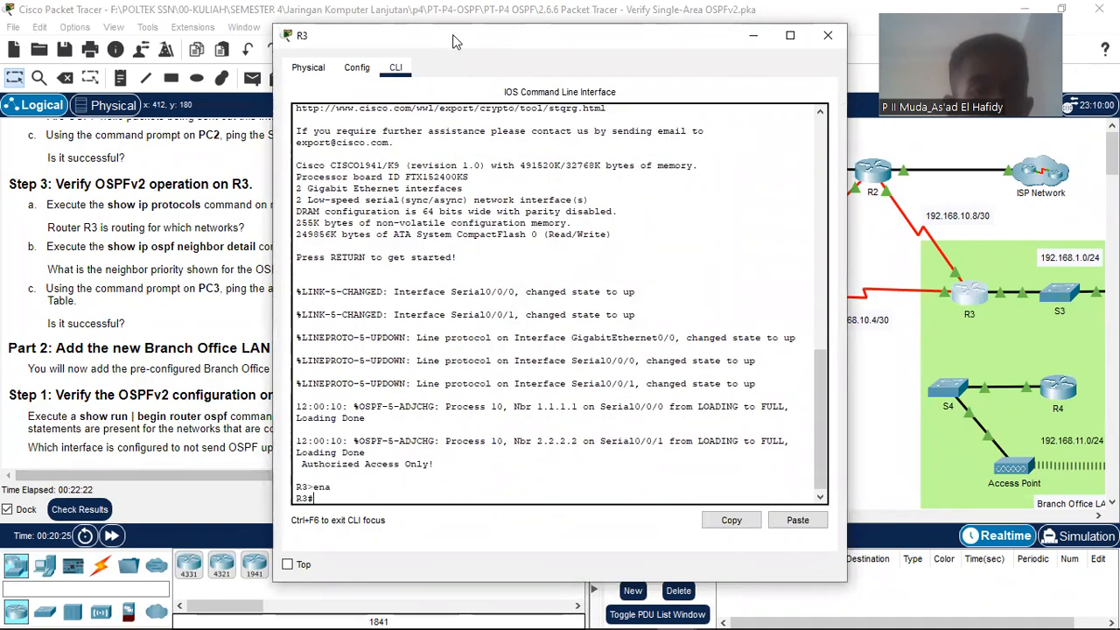
Step: Run show ip protocols on R3 using Tab completion
drag(456, 41, 673, 34)
text(sjow)
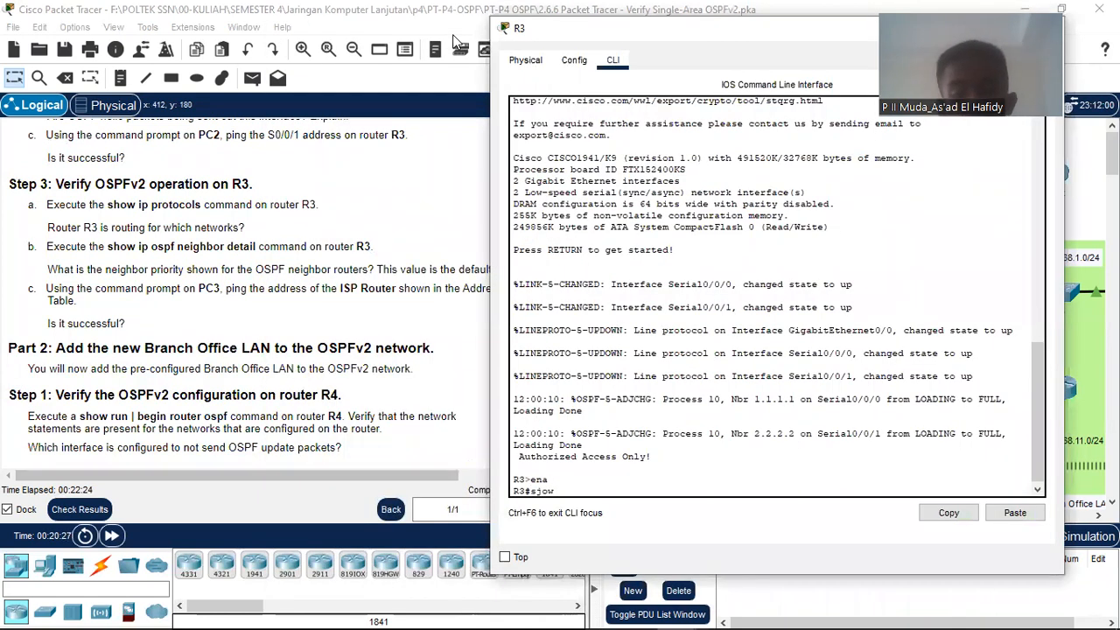
text(ow)
key(Tab)
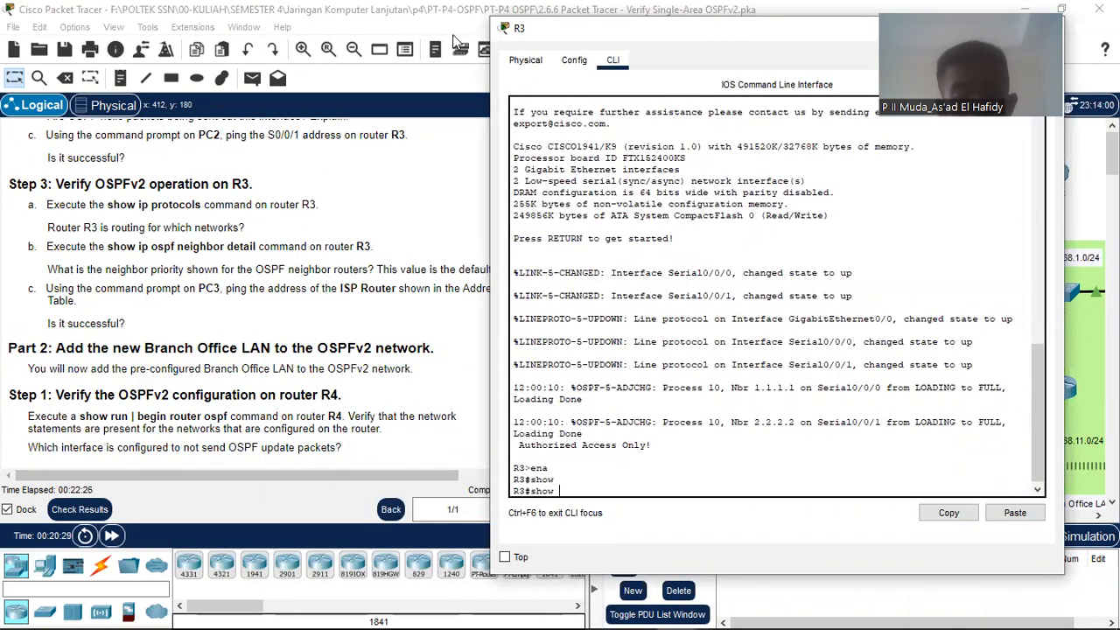
text(ip pr)
key(Tab)
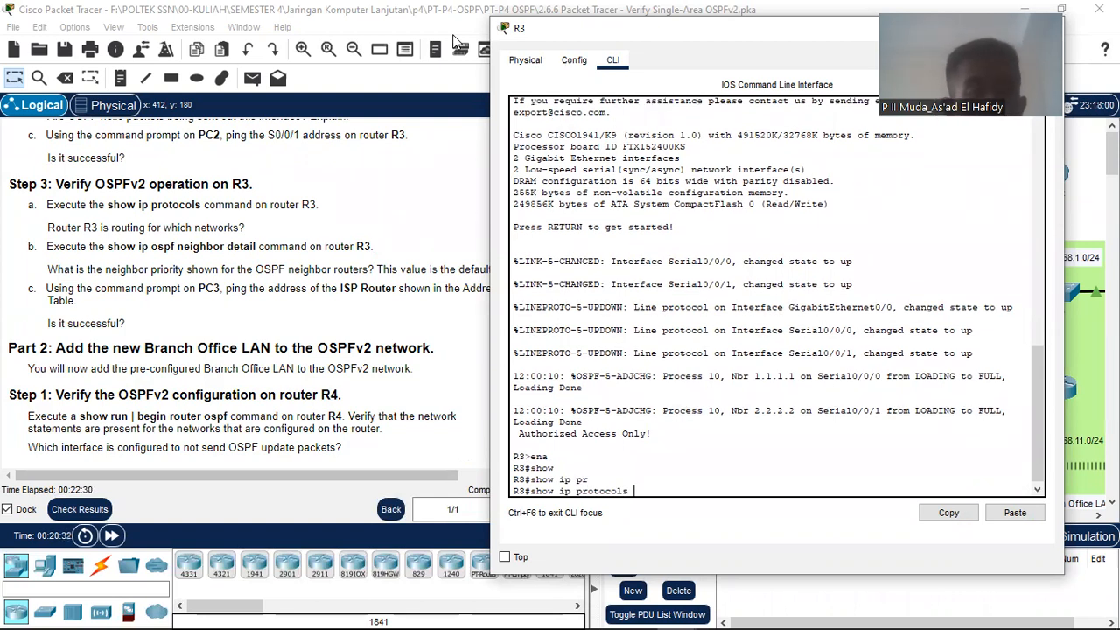
key(Return)
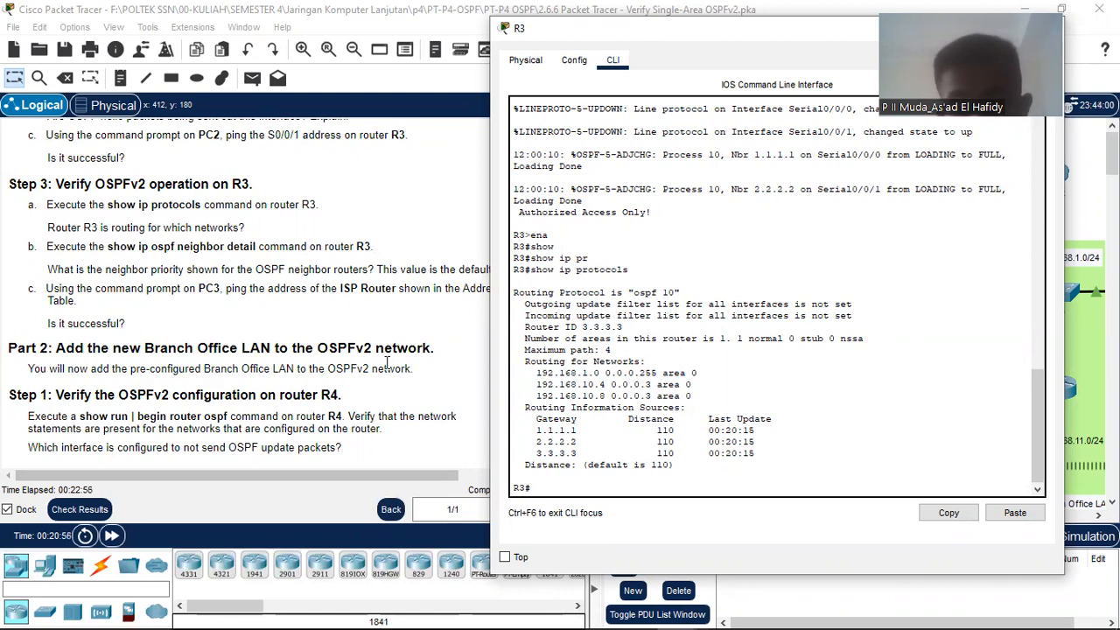
Step: Review the show ip protocols output and return to the main workspace's Addressing Table
scroll(389, 361, up, 15)
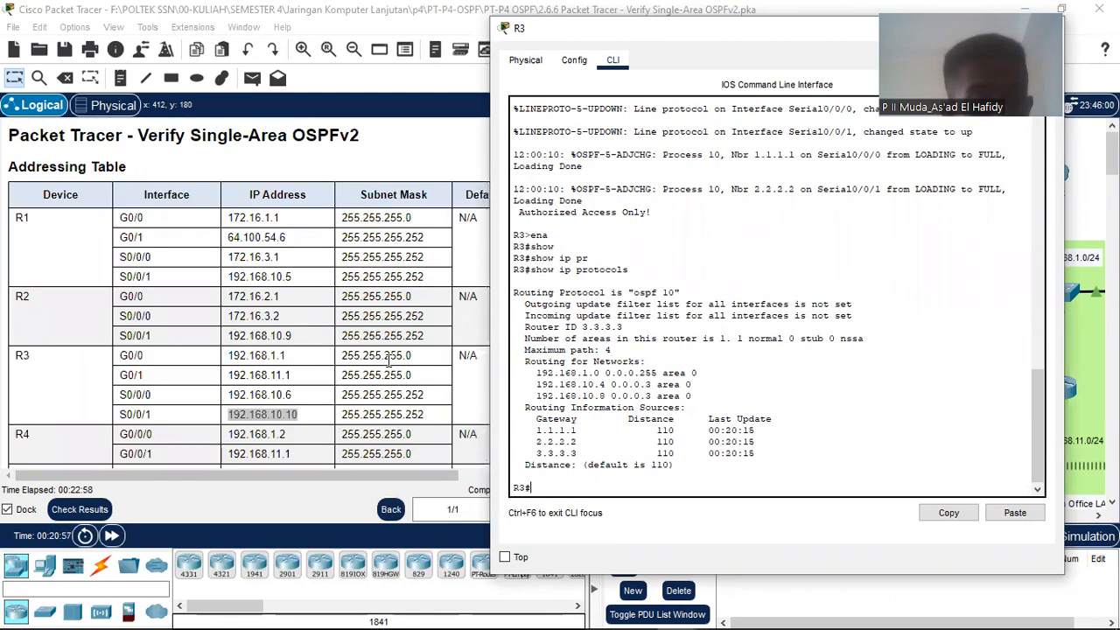
scroll(390, 361, down, 3)
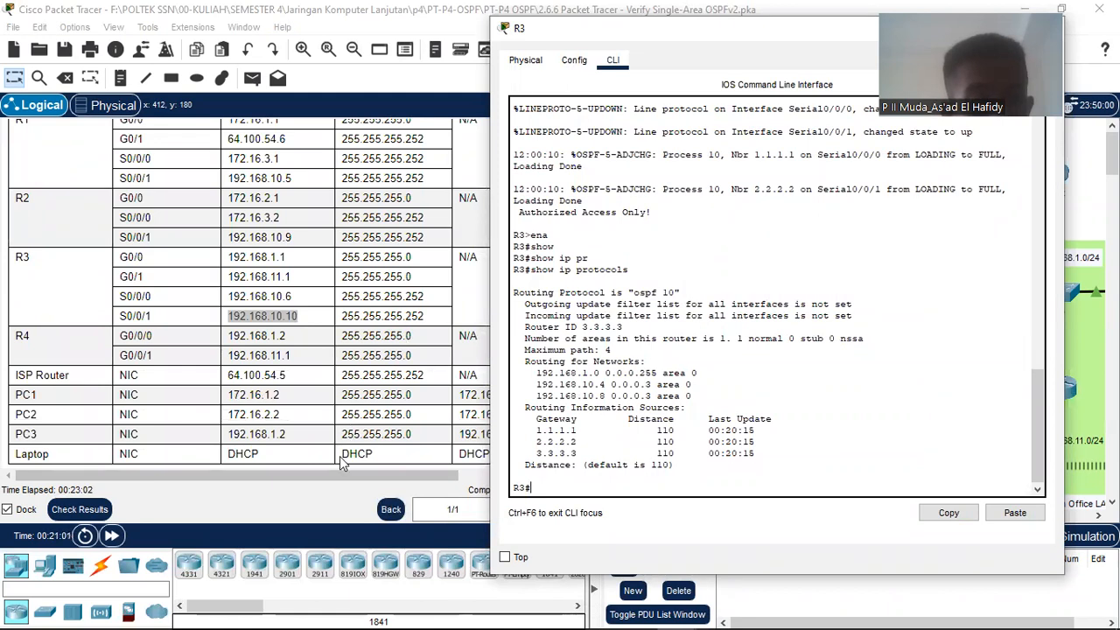
drag(354, 478, 411, 481)
scroll(310, 451, up, 3)
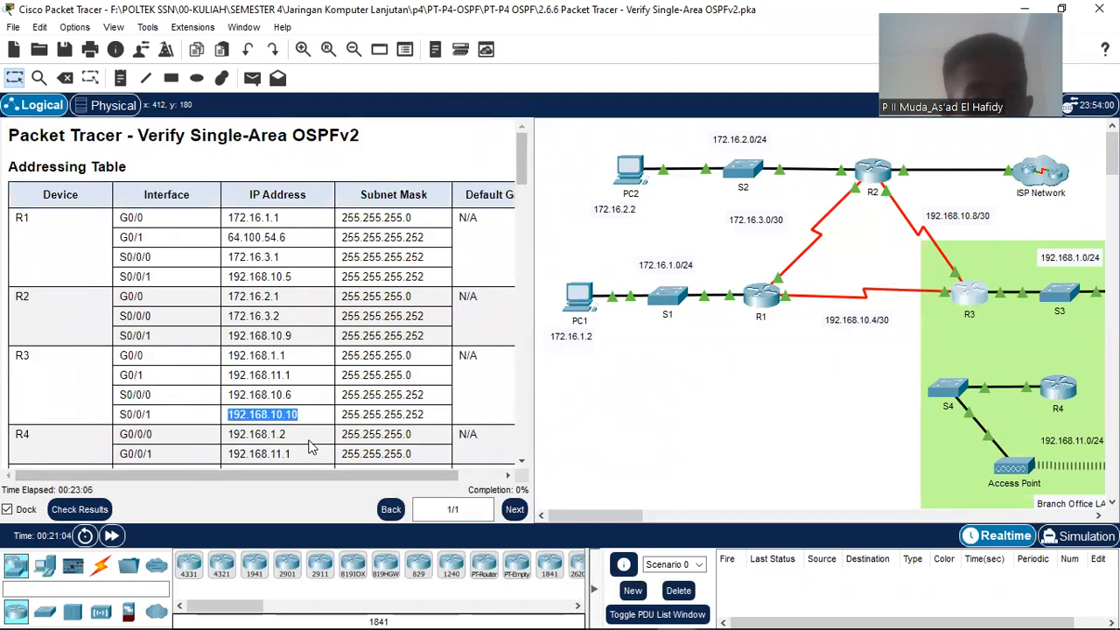
mouse_move(733, 612)
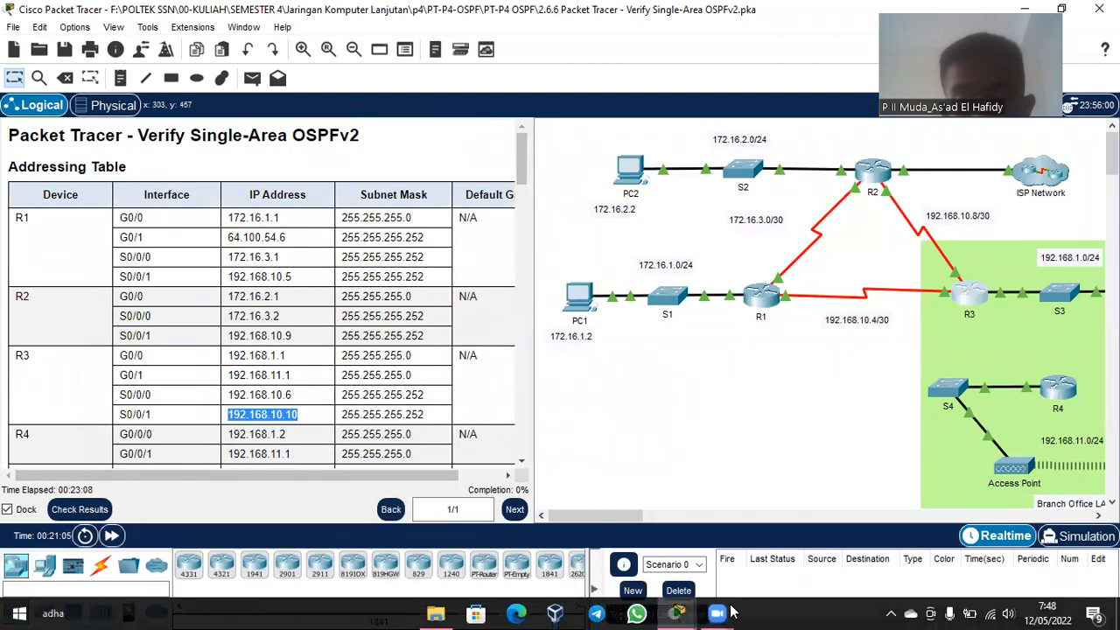
mouse_move(684, 612)
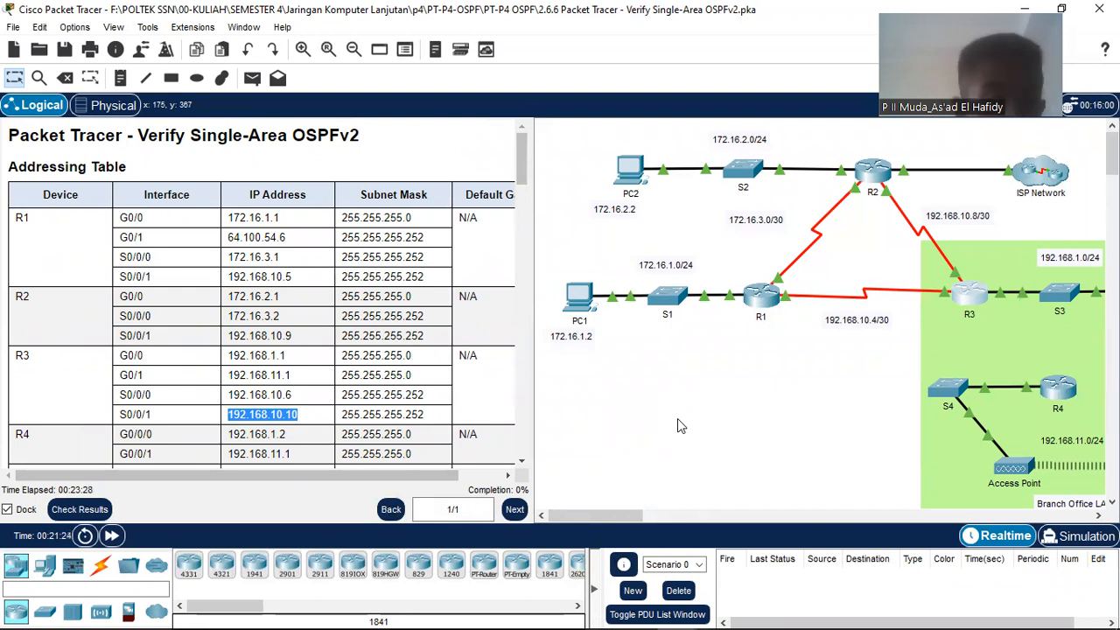
mouse_move(768, 608)
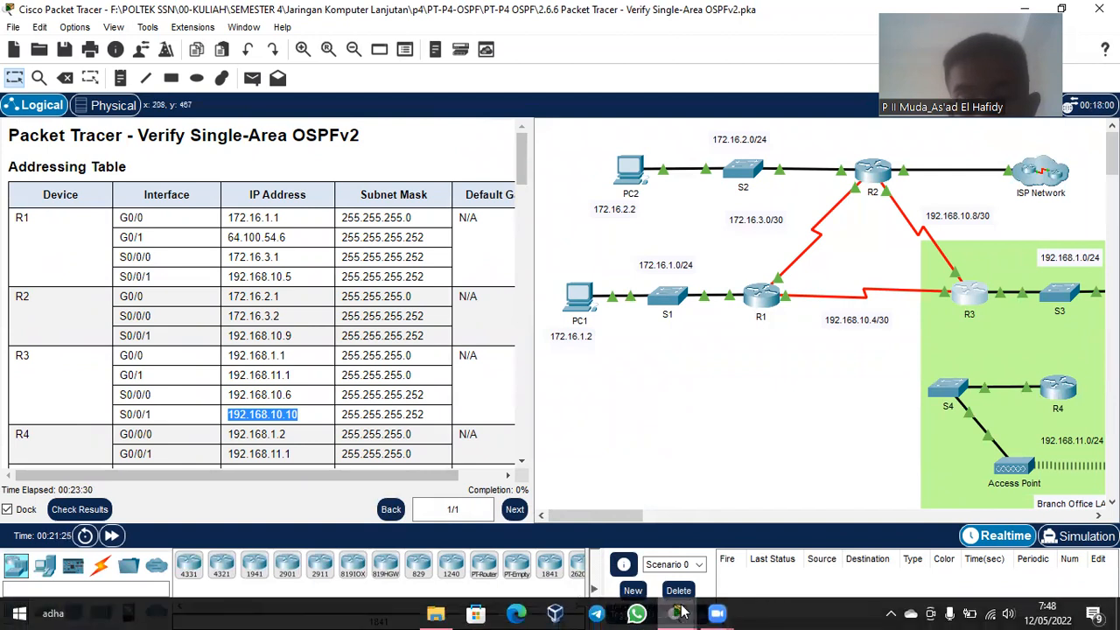
Step: In R3's console, highlight the OSPF process ID, area count and maximum paths 4
click(888, 538)
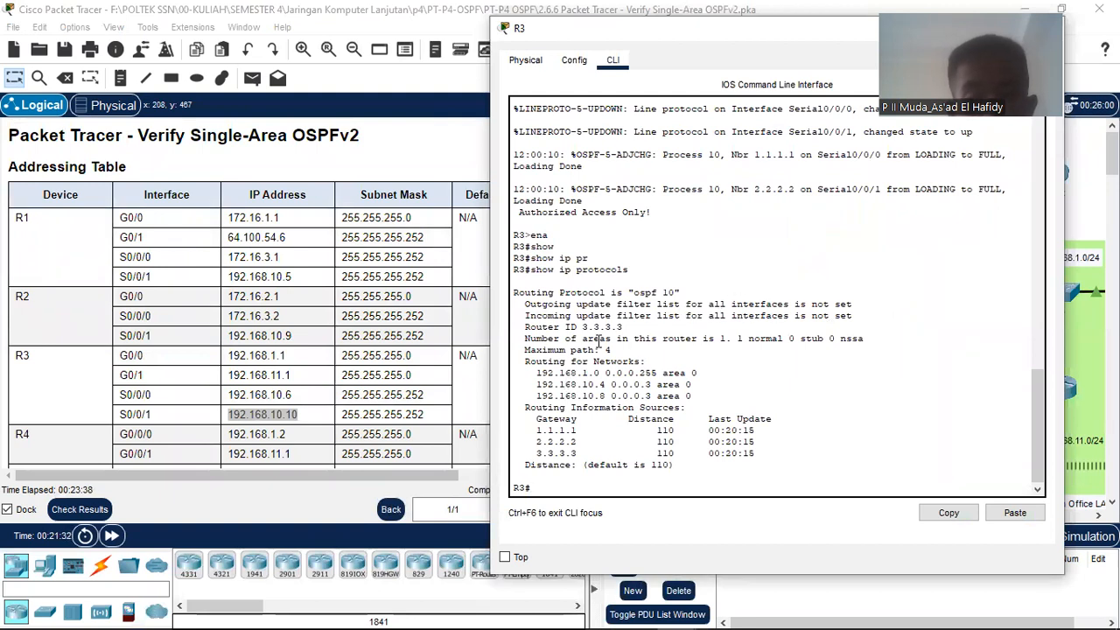
drag(635, 296, 673, 295)
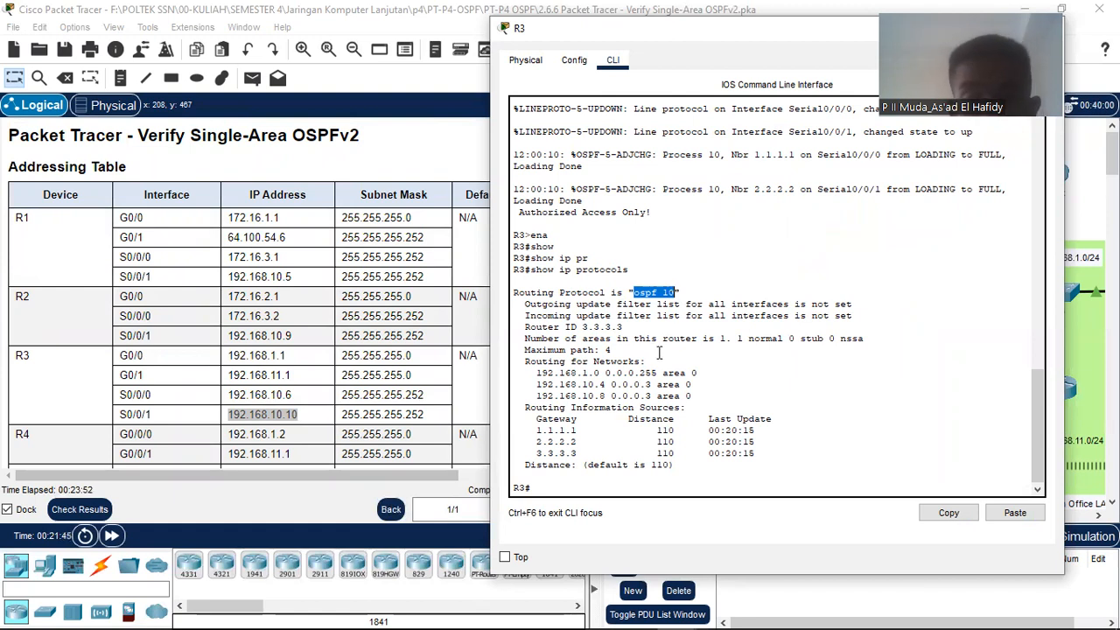
drag(719, 338, 860, 338)
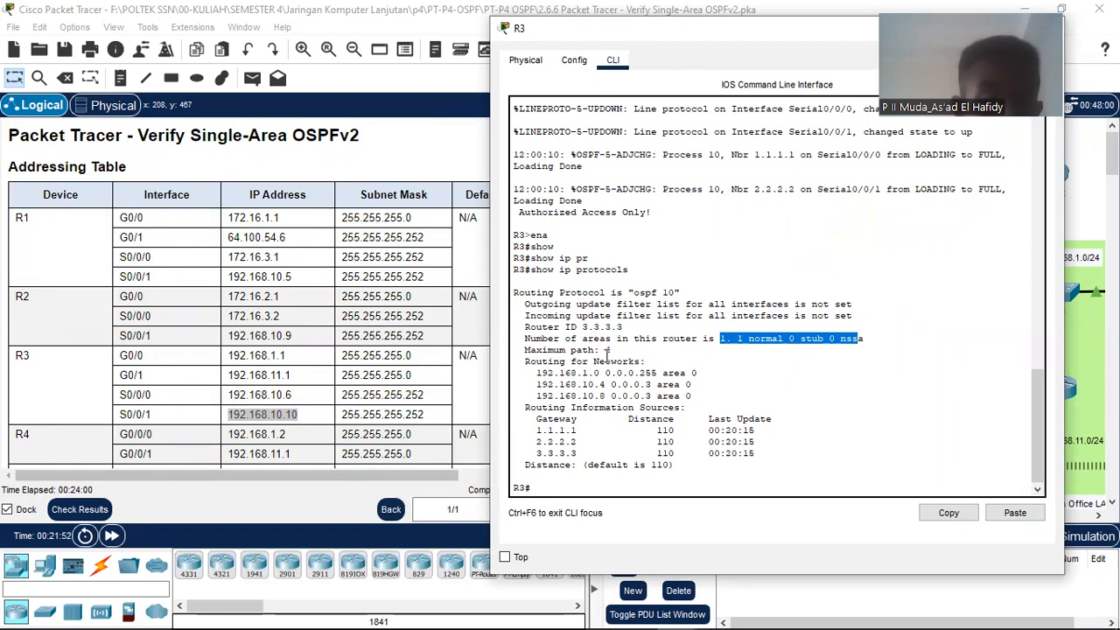
double_click(608, 350)
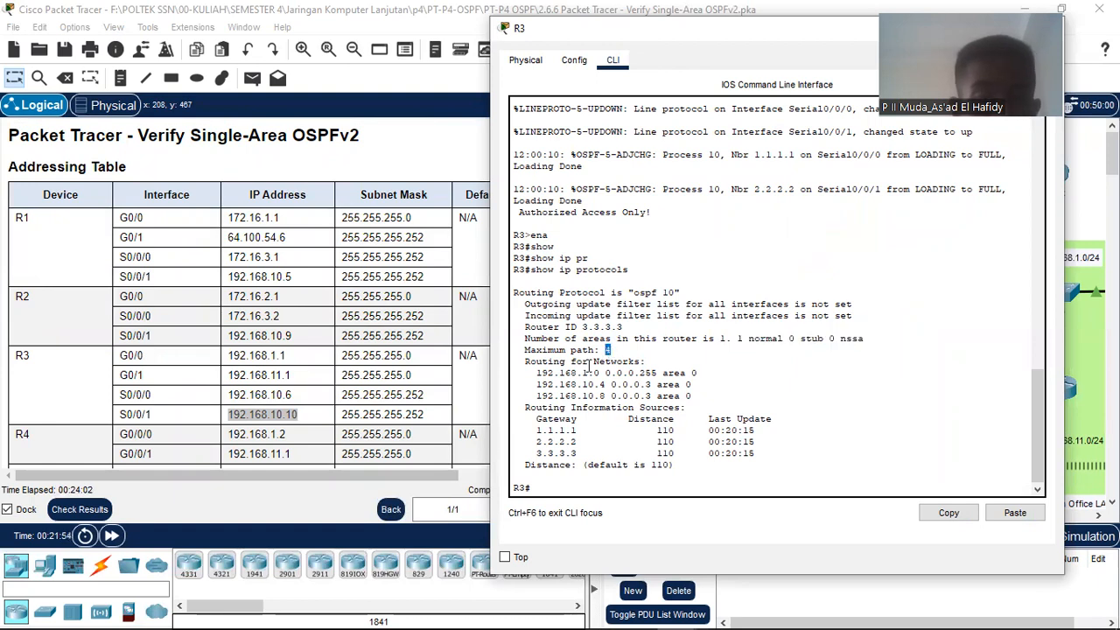
Step: Highlight R3's routed networks 192.168.1.0, 192.168.10.4 and 192.168.10.8 in area 0
scroll(369, 335, down, 15)
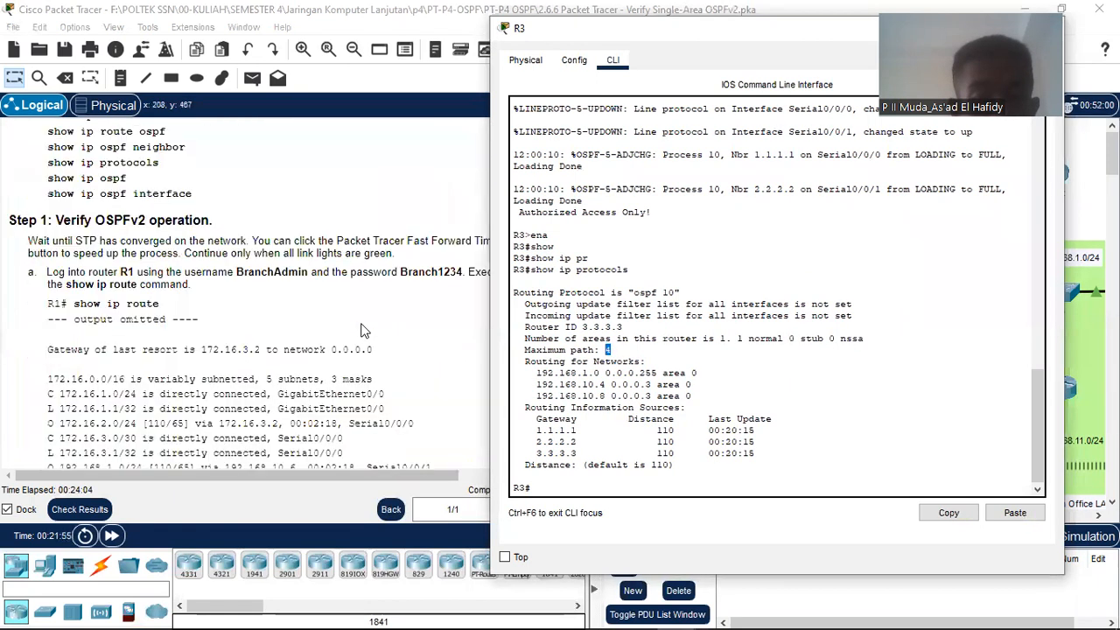
scroll(344, 347, down, 10)
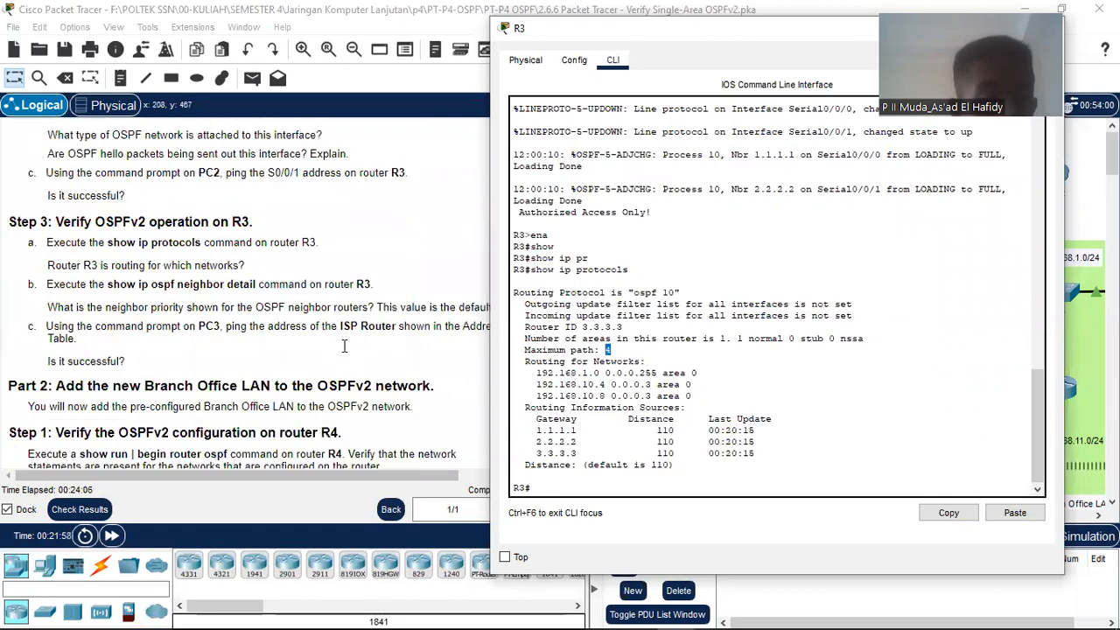
scroll(305, 273, up, 3)
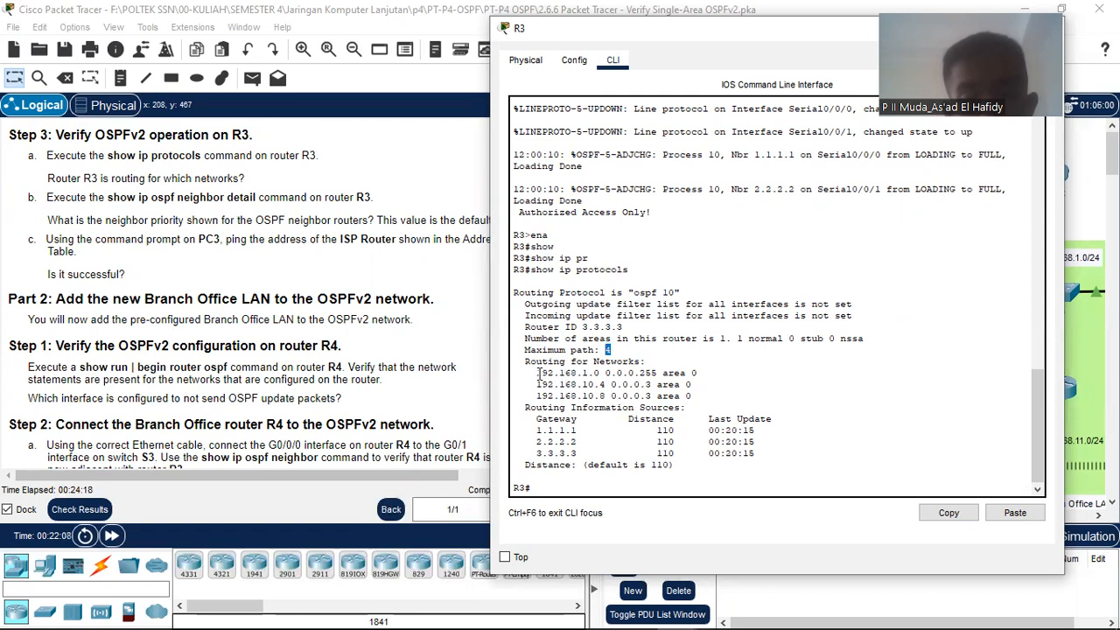
drag(523, 360, 700, 396)
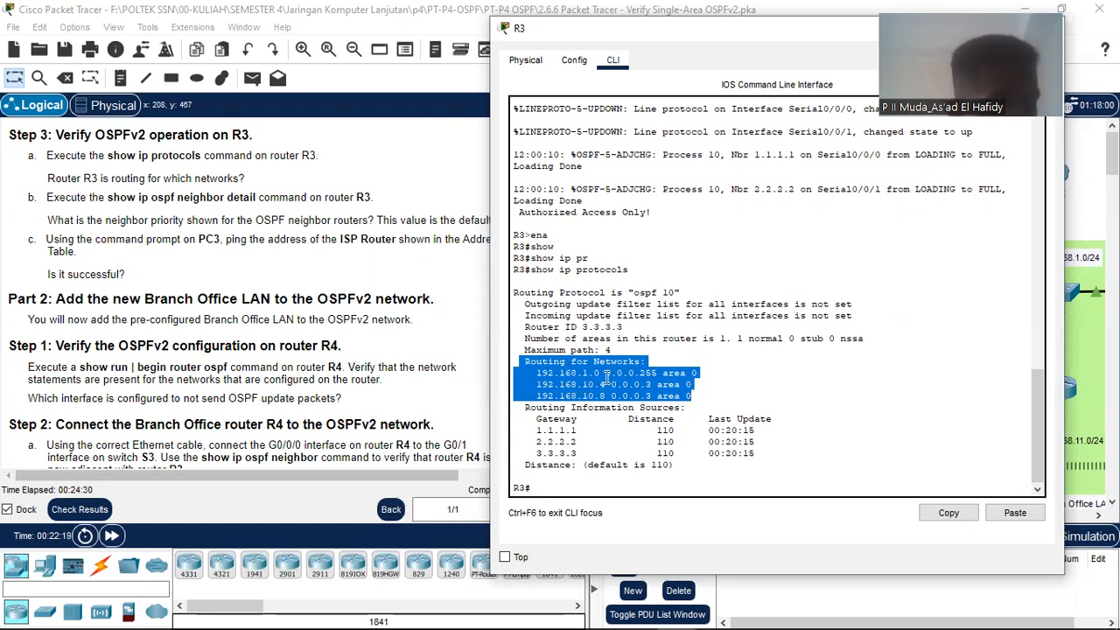
Step: Launch Notepad from Start search and position it below R3's output
mouse_move(481, 627)
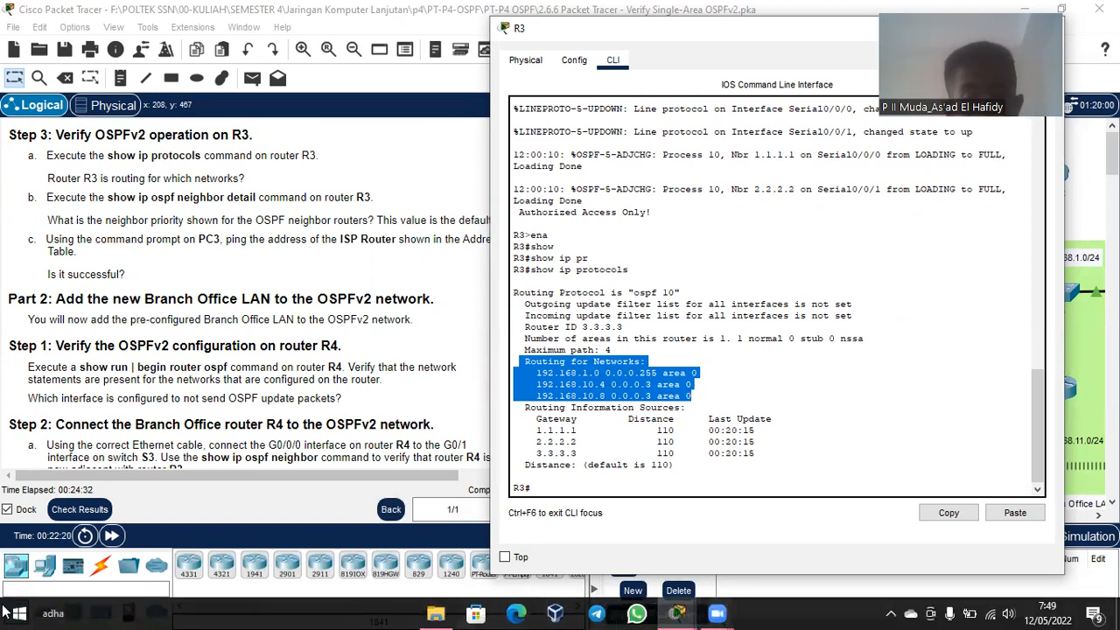
click(15, 613)
text(note)
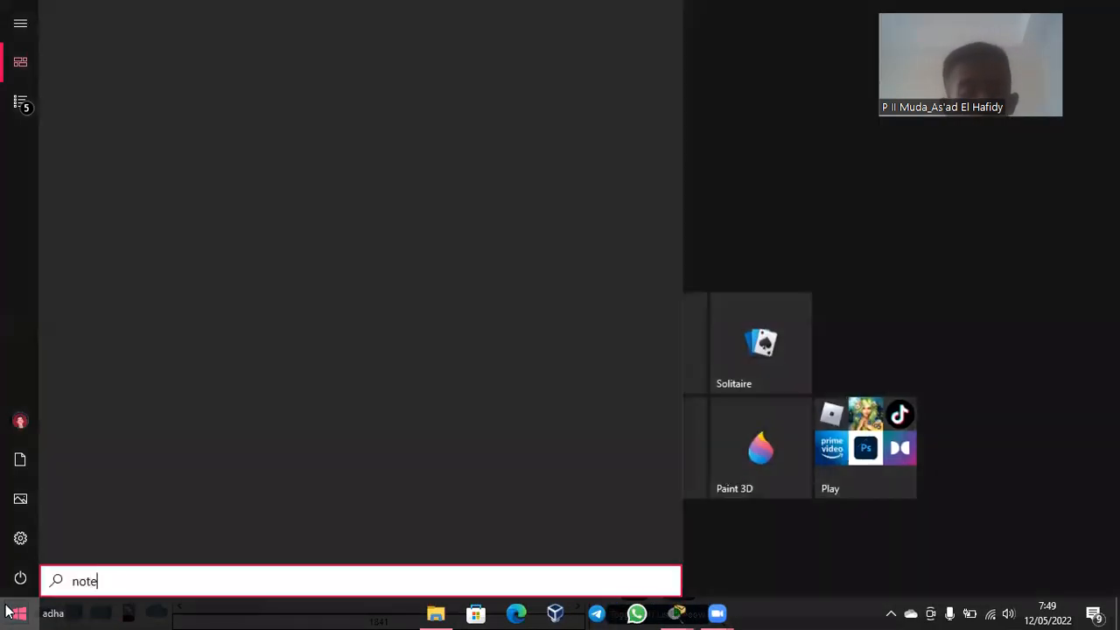
text(pad)
click(130, 100)
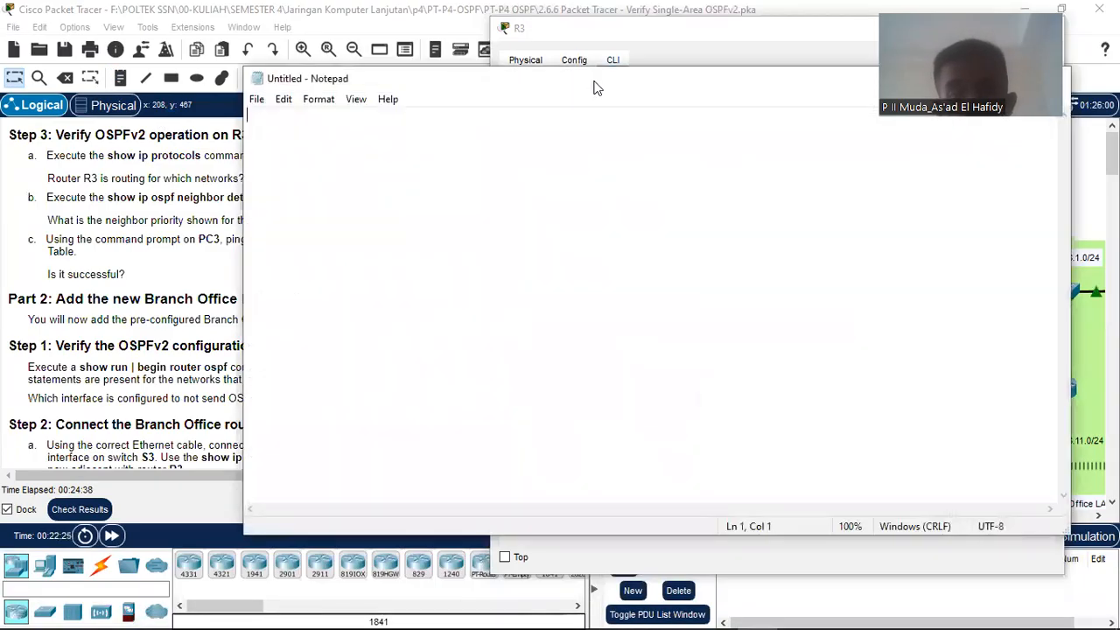
drag(646, 101, 705, 431)
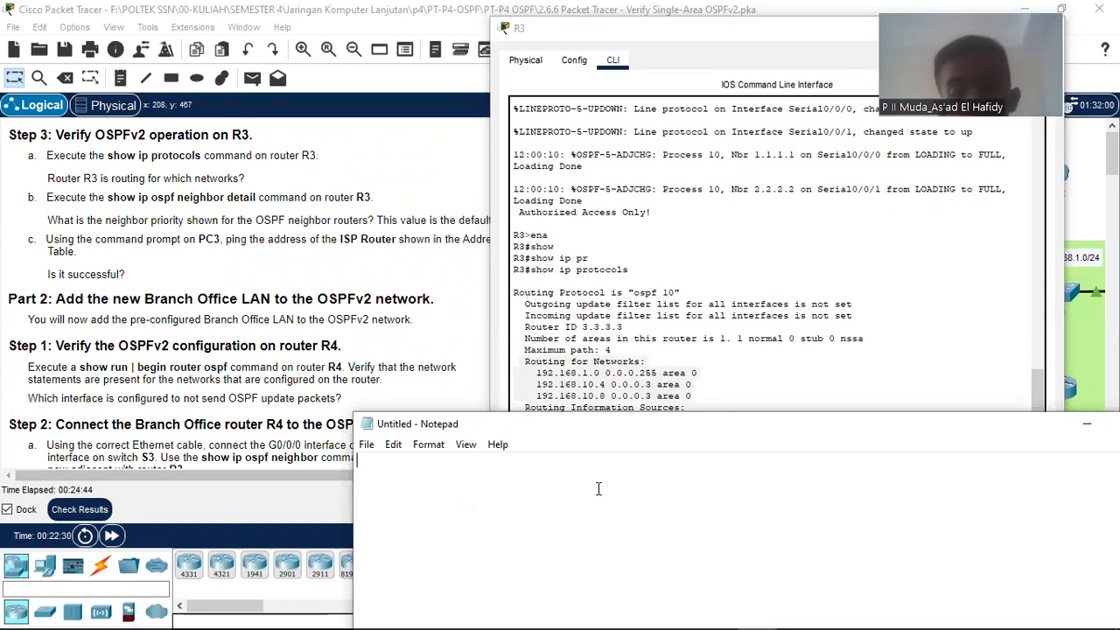
Step: Note networks 192.168.1.0/24, 192.168.10.4/30 and 192.168.10.8/30 in Notepad and select them
text(192.168.1.0/24)
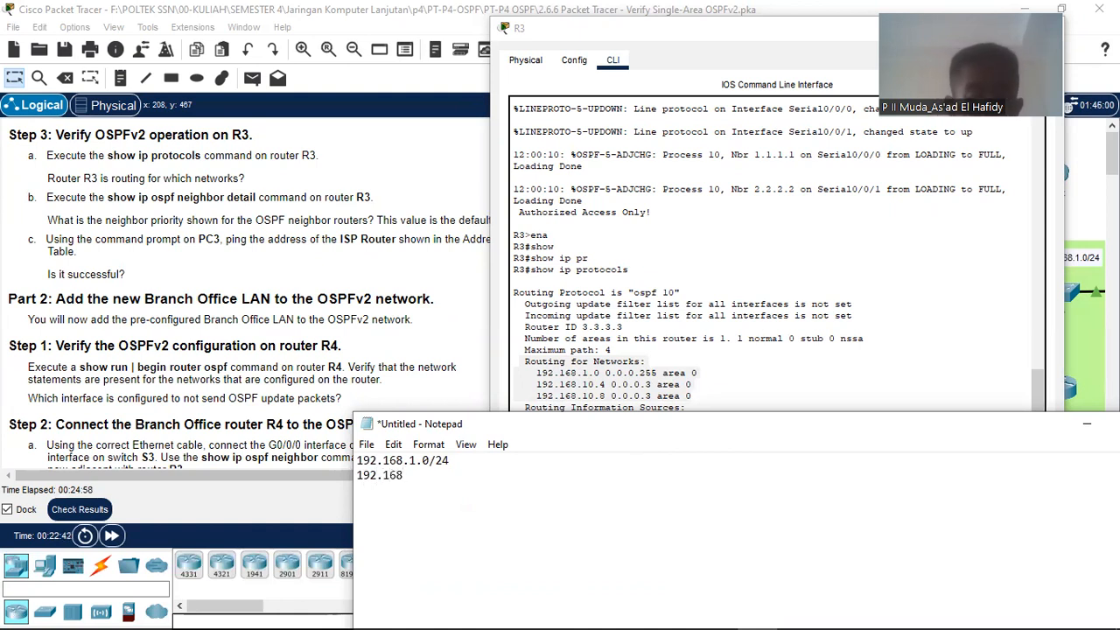
text(10.4)
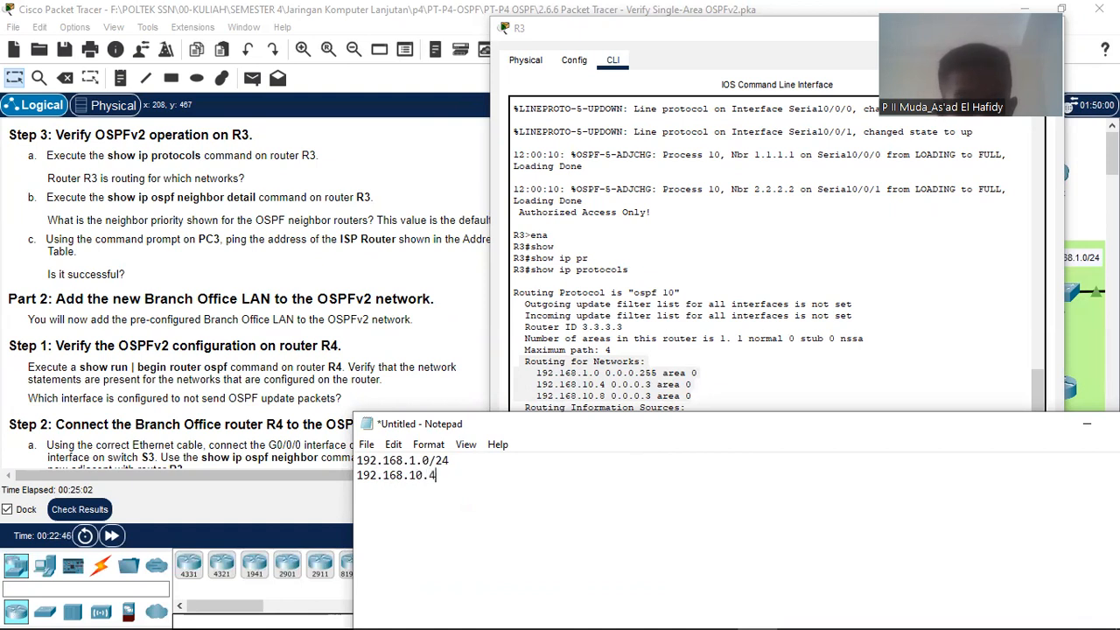
text(/30)
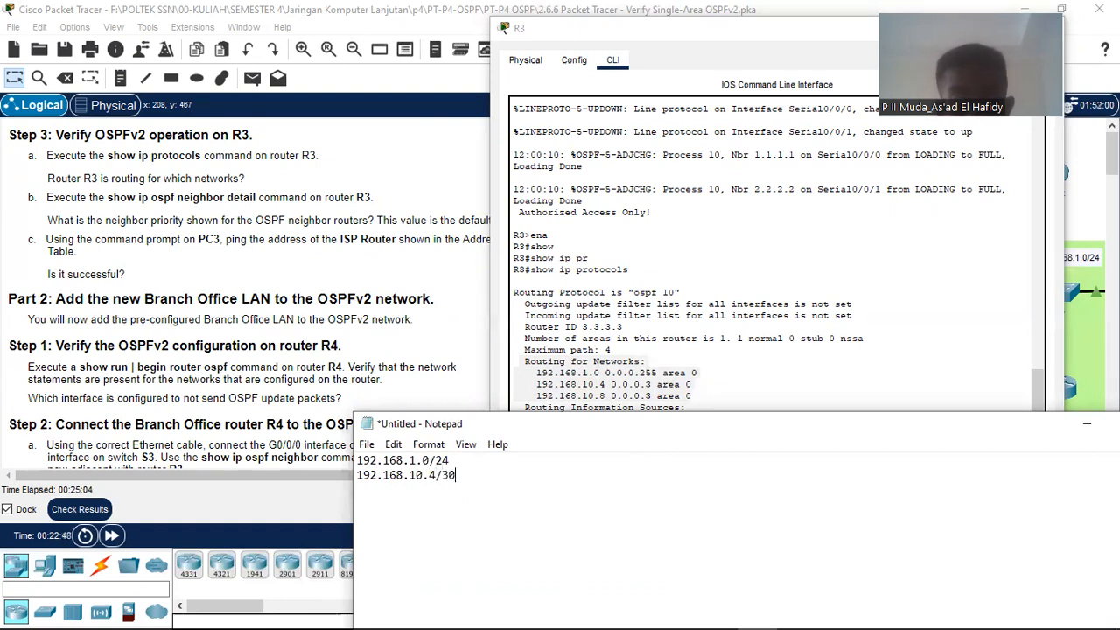
text(192.168.10.8)
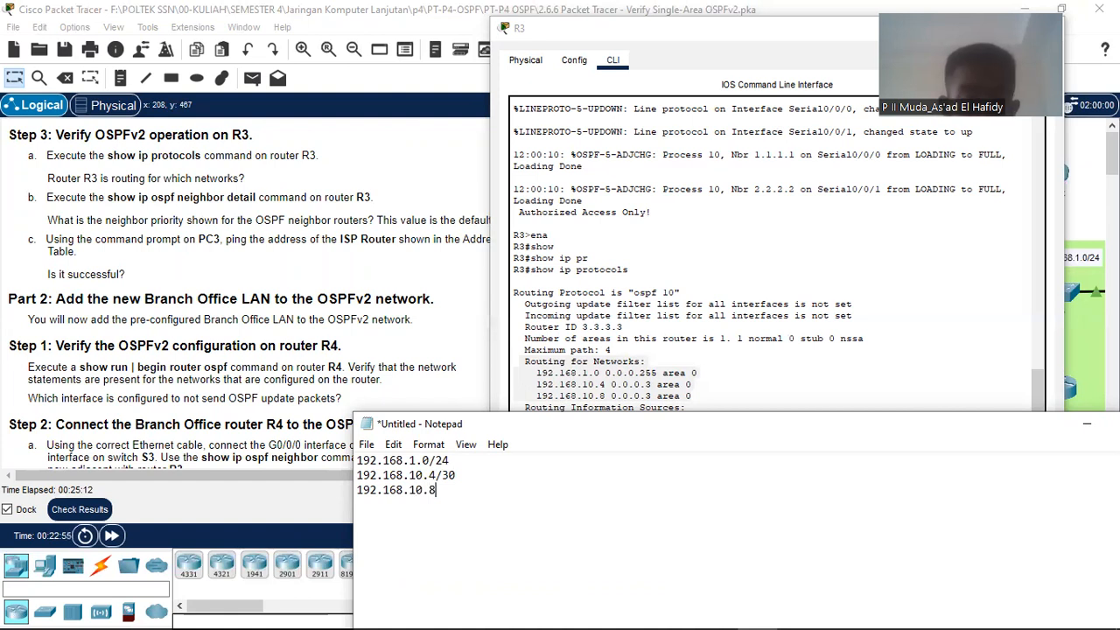
text(/30)
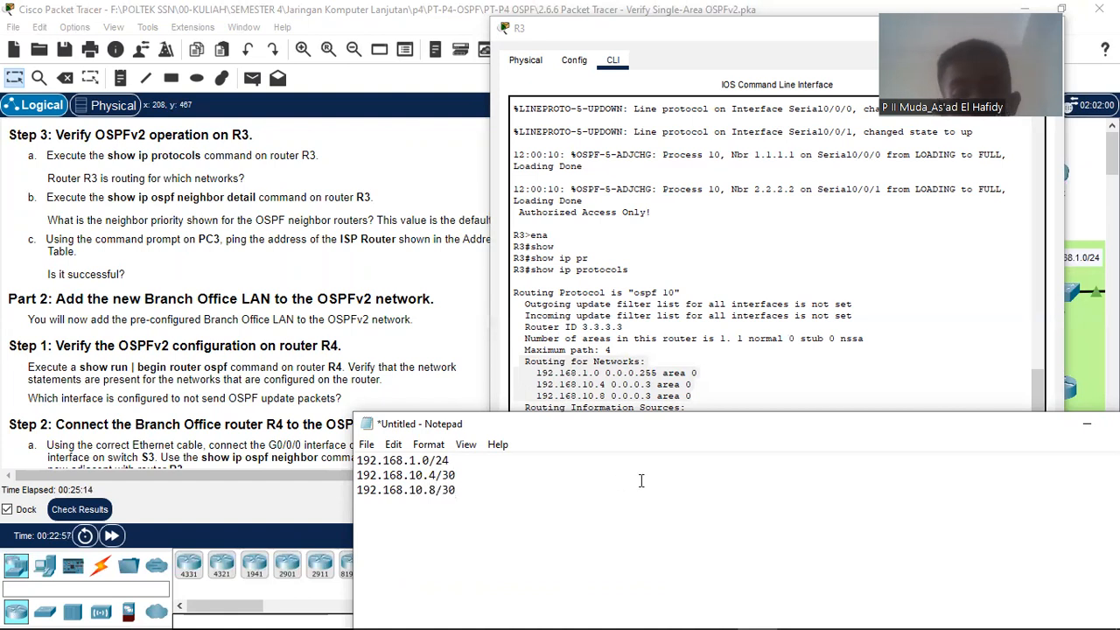
key(ctrl+a)
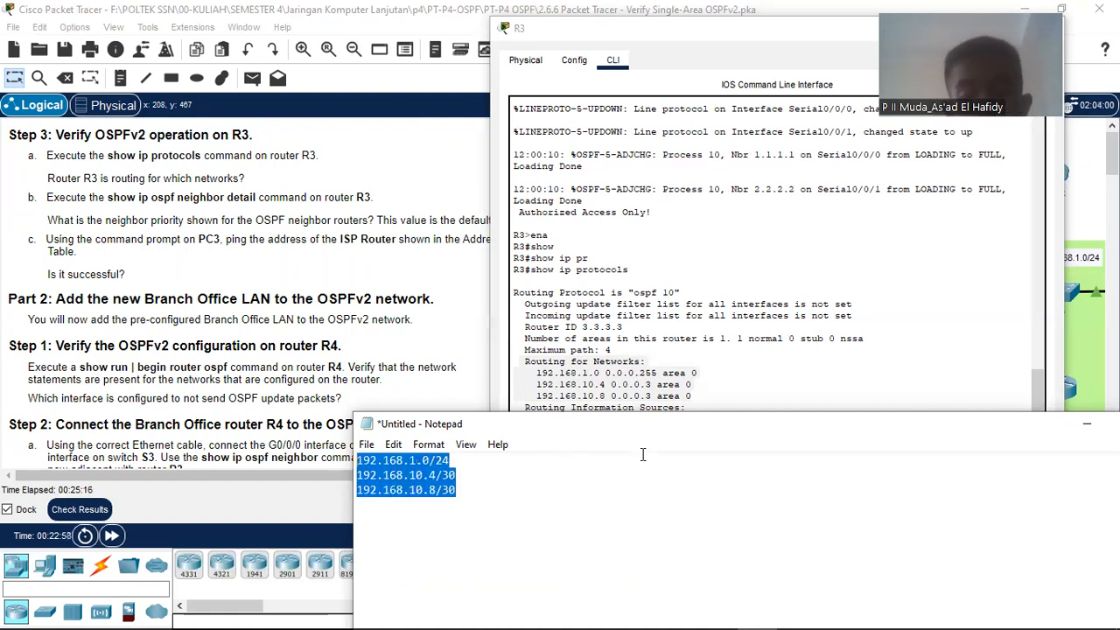
Step: Cancel closing Notepad, keep the notes unsaved, and minimize Notepad
drag(670, 434, 907, 435)
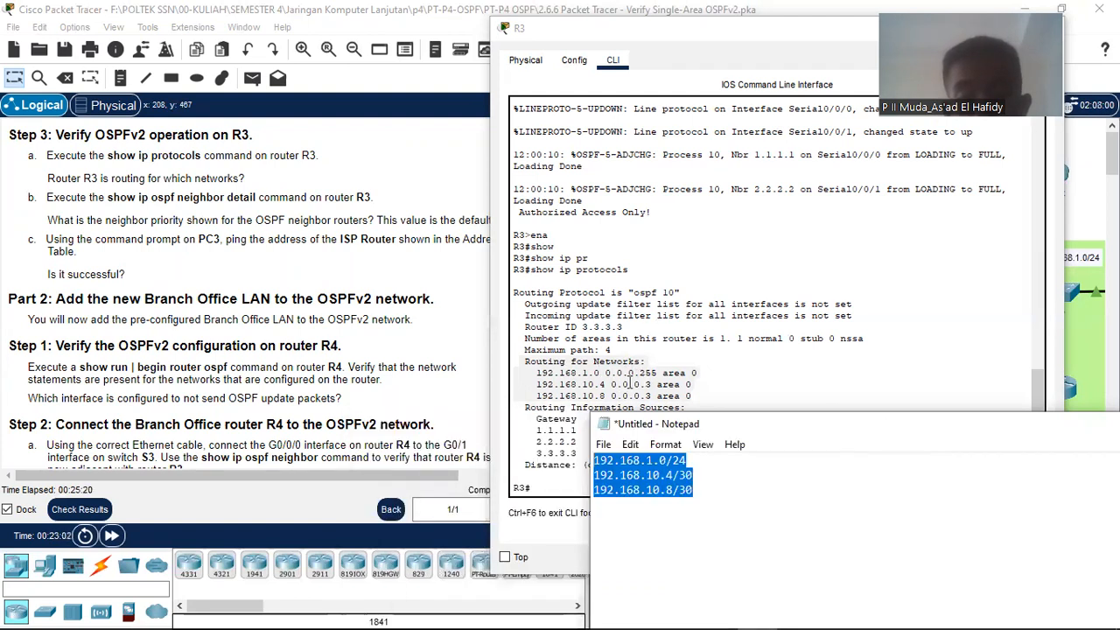
drag(856, 430, 553, 289)
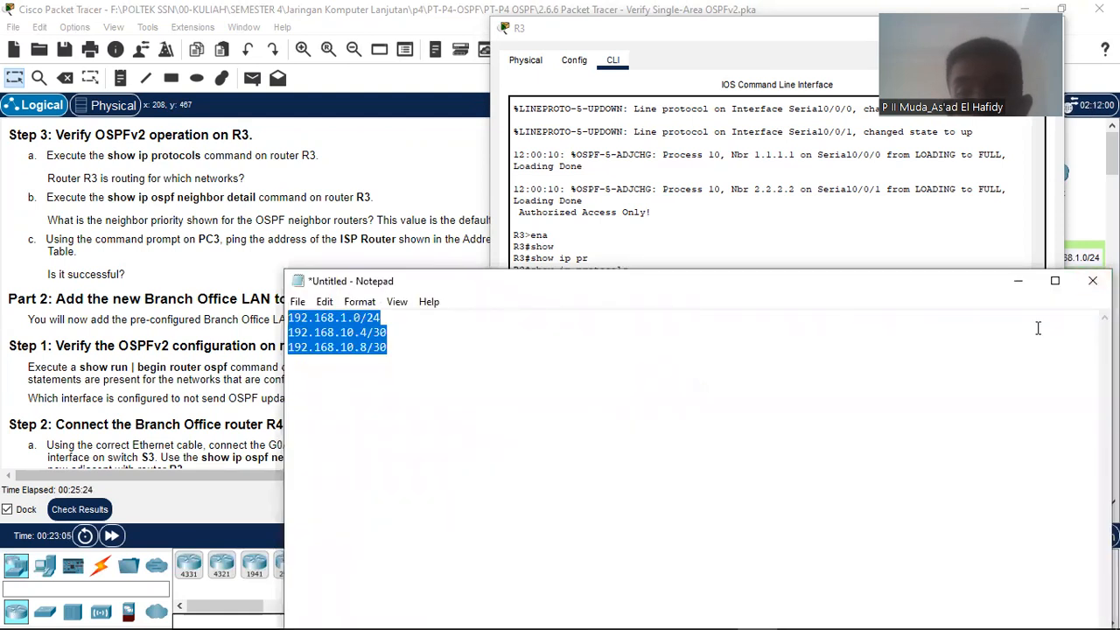
click(1092, 280)
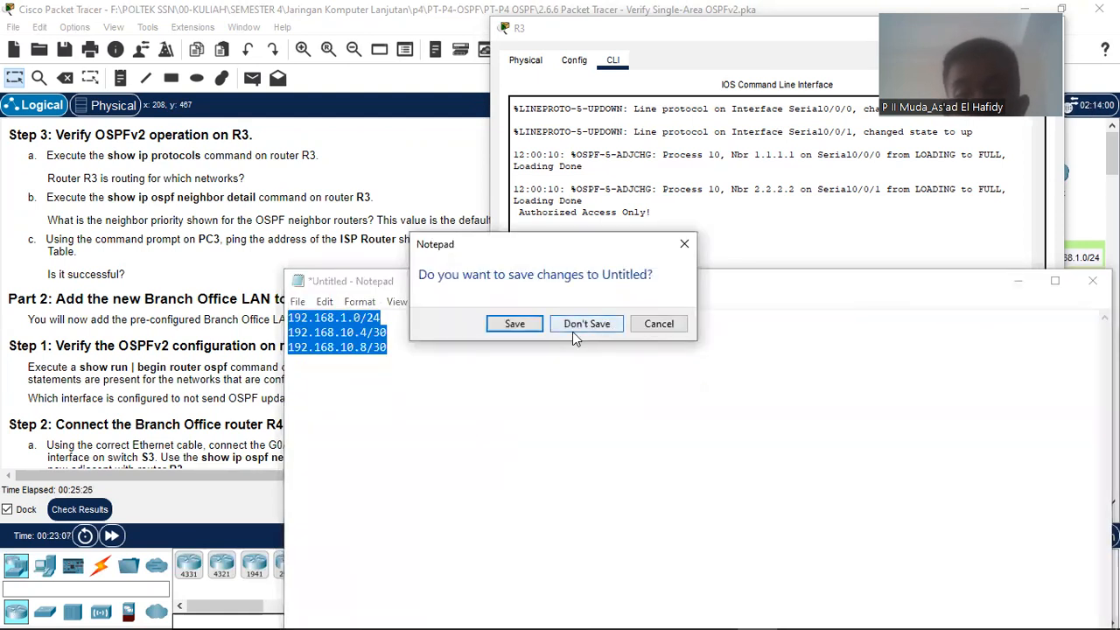
click(684, 243)
click(1020, 284)
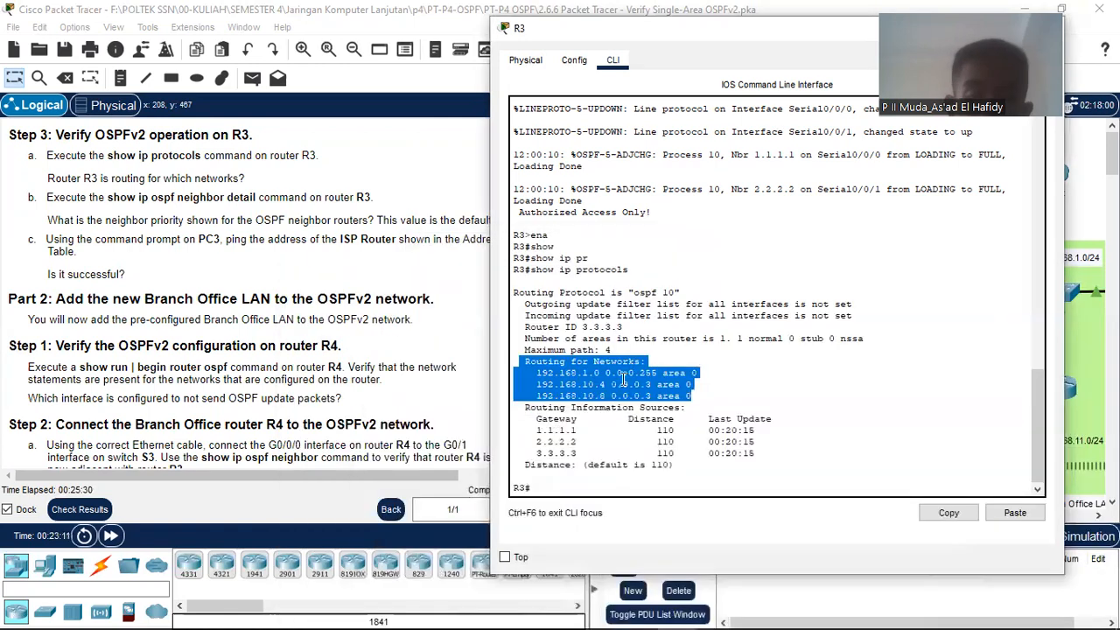
Step: Re-highlight R3's routed networks, then bring R3's console back to the front
drag(525, 369, 627, 397)
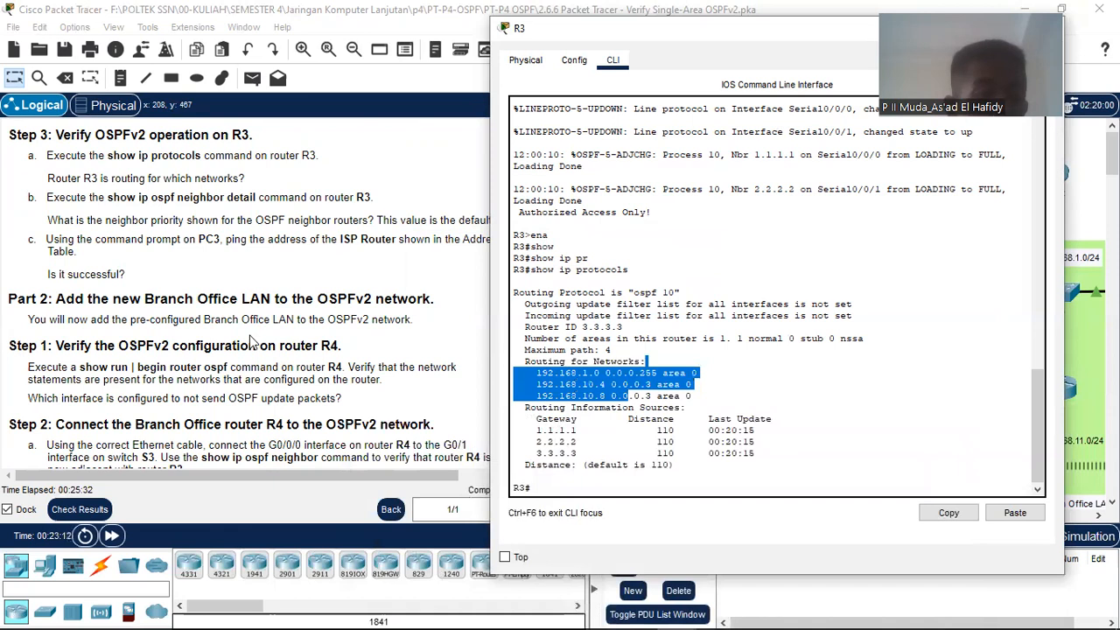
click(253, 341)
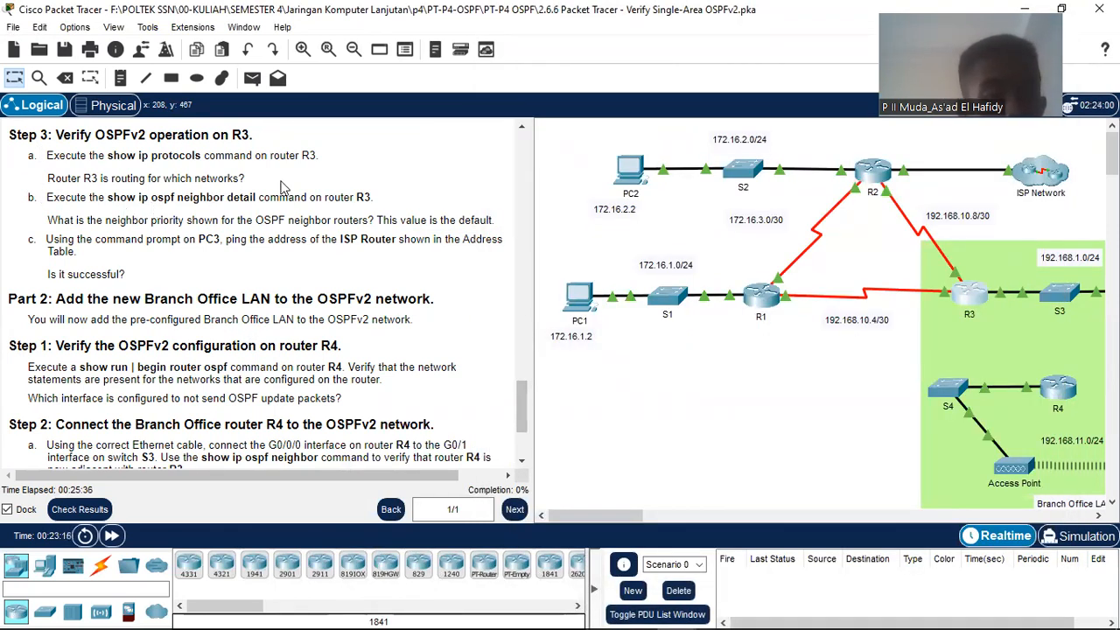
mouse_move(757, 613)
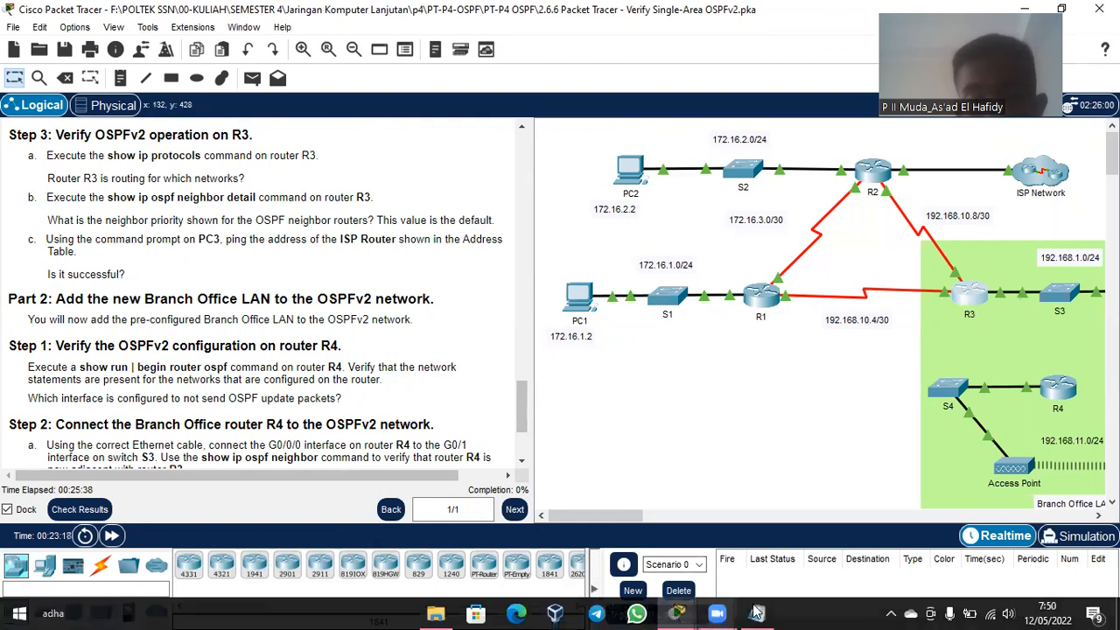
mouse_move(677, 612)
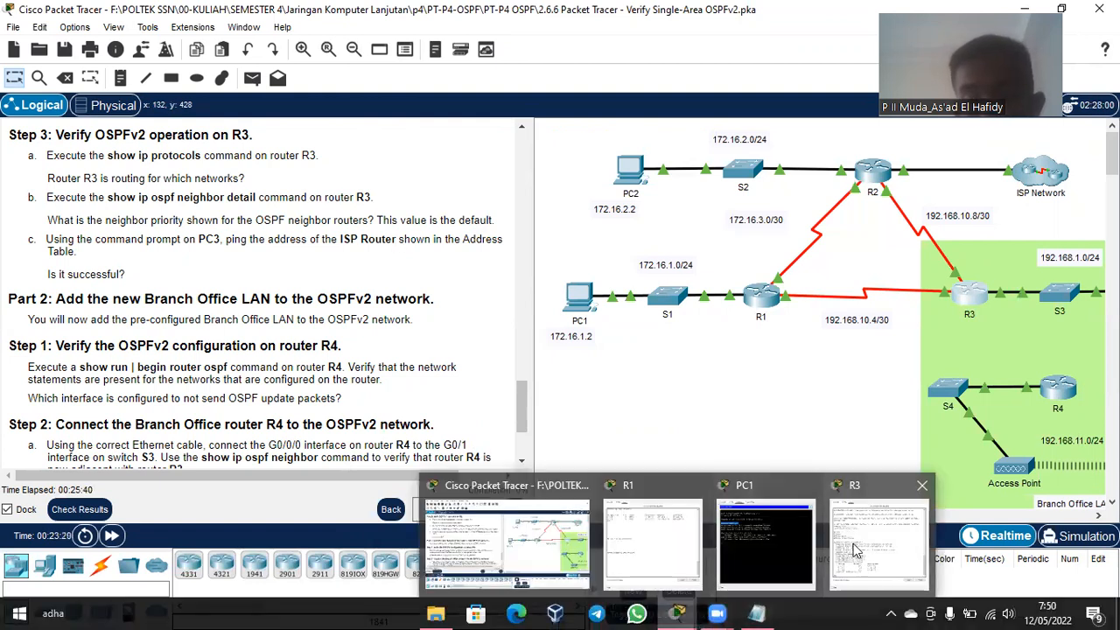
click(855, 549)
click(762, 492)
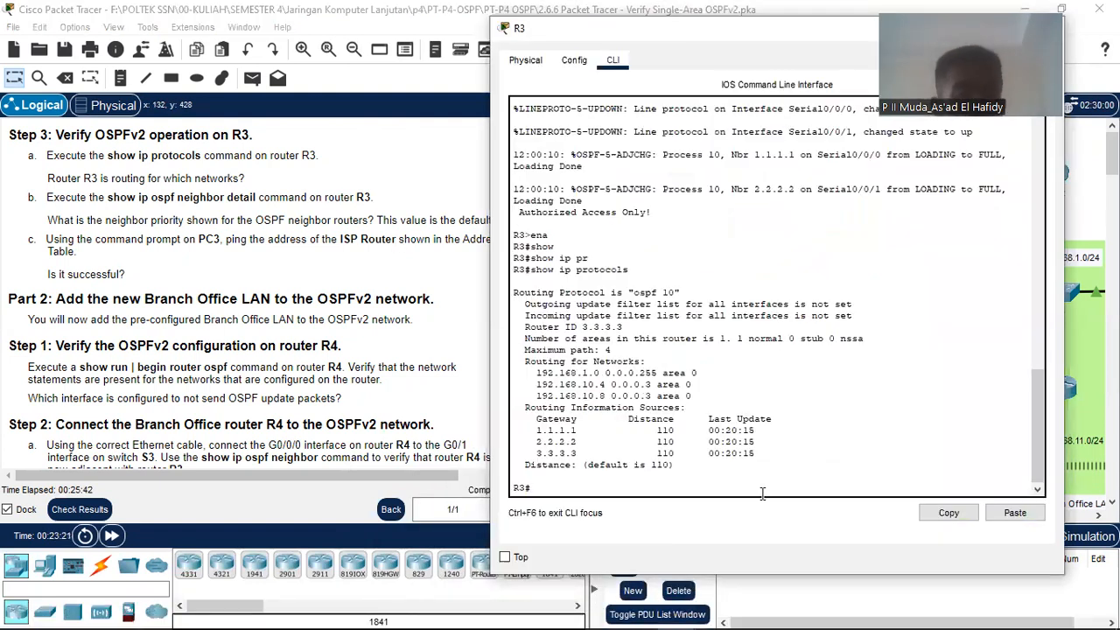
Step: Run show ip ospf neighbor detail on R3 using Tab completion
text(show ip)
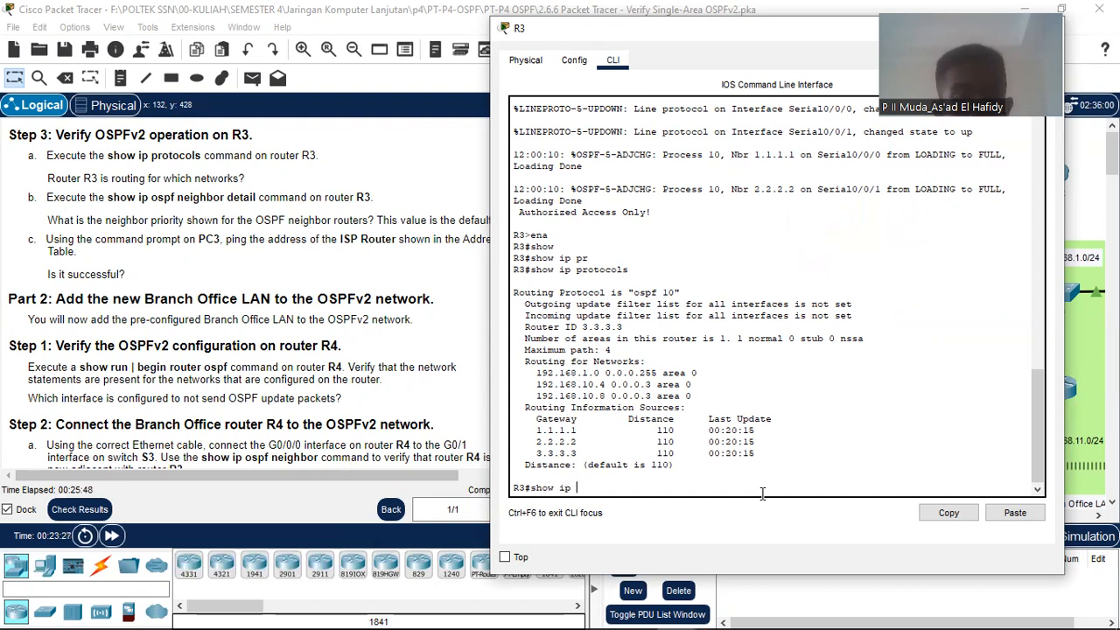
text( os)
key(Tab)
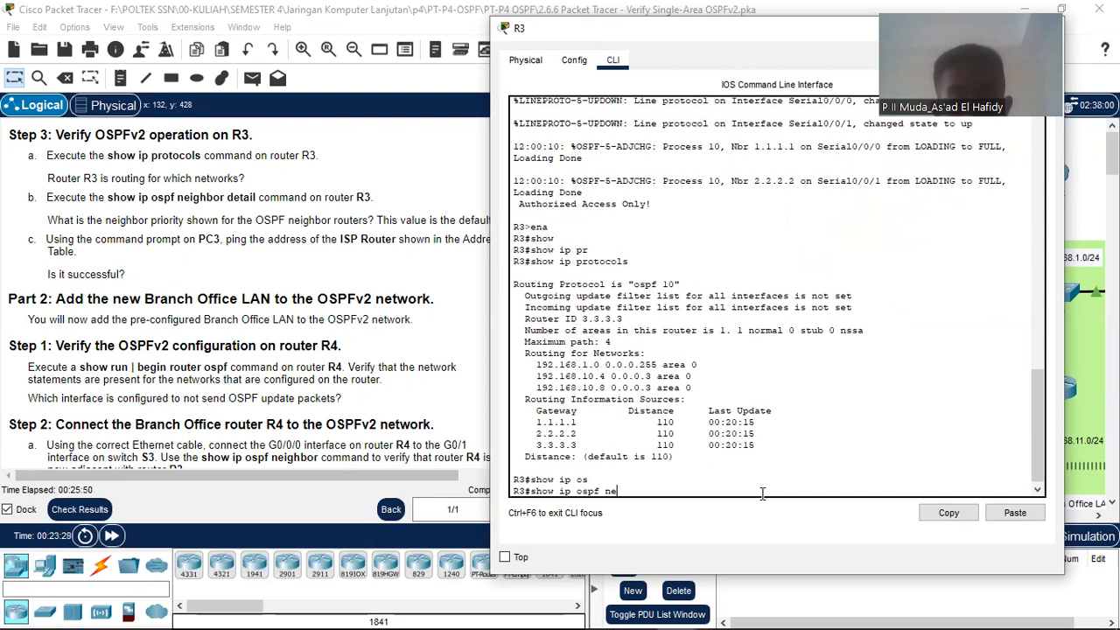
text(ne)
key(Tab)
text(d)
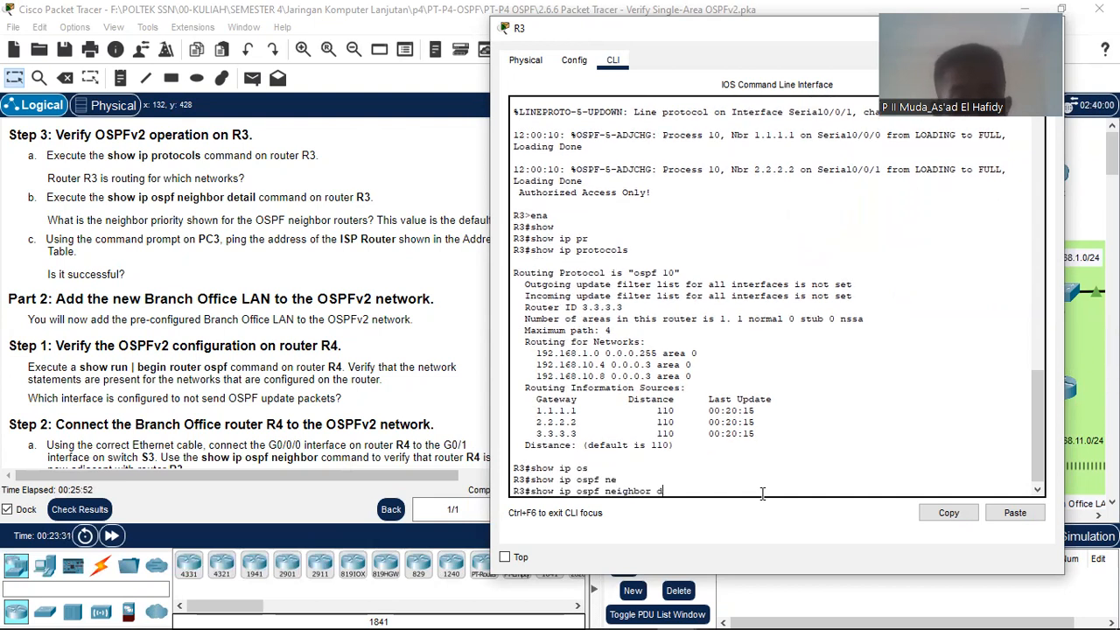
text(e)
key(Tab)
key(Return)
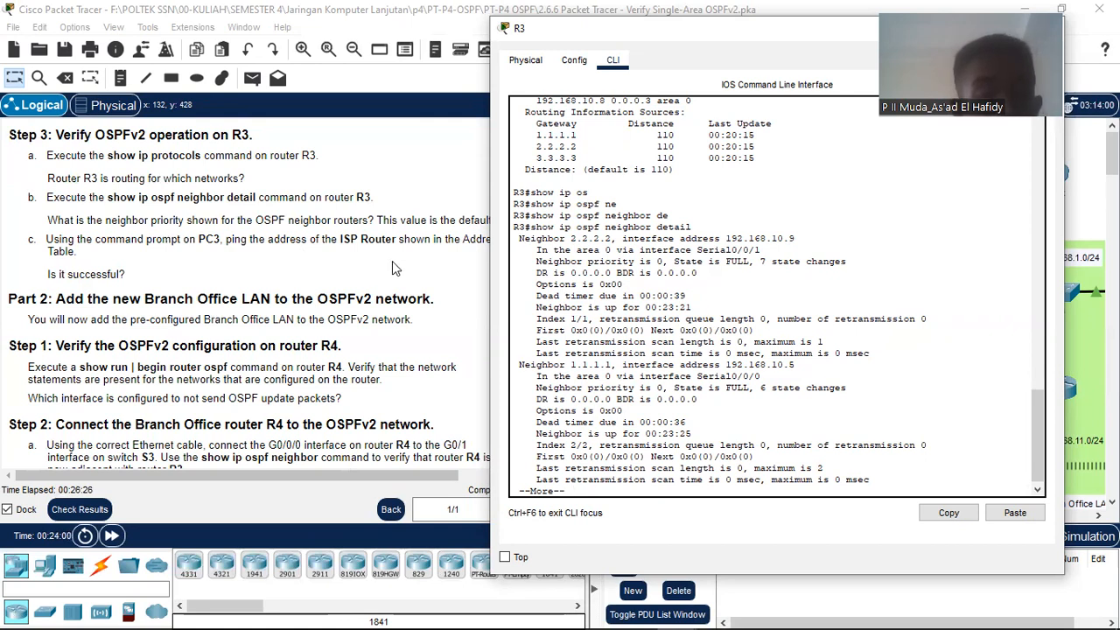
Step: Confirm R3's neighbor priority is 0, then scroll the topology right toward PC3
click(250, 236)
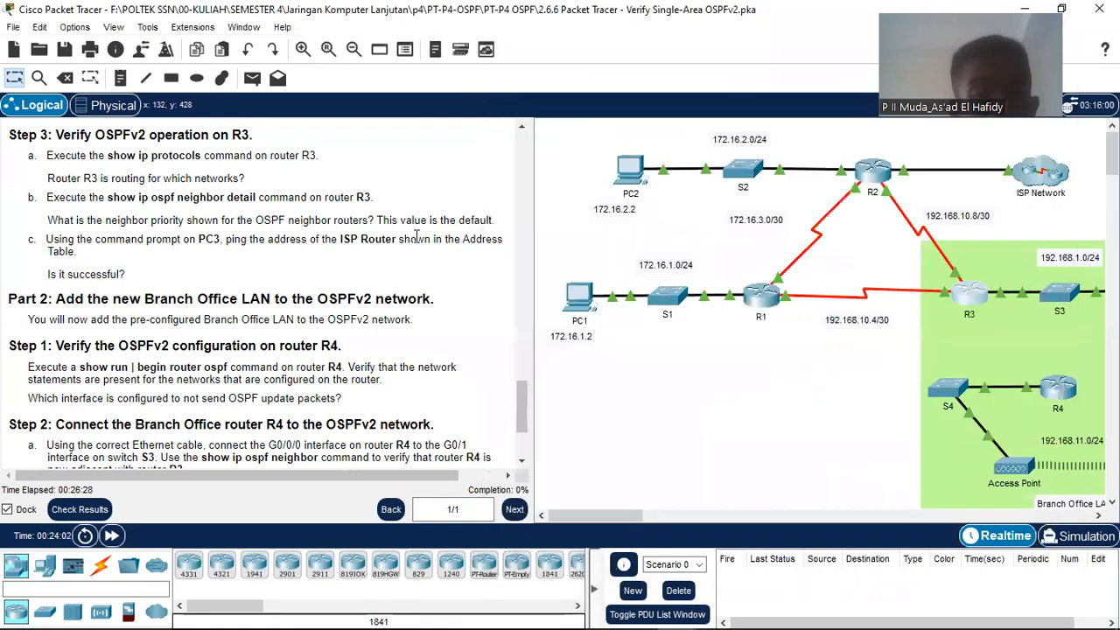
mouse_move(649, 623)
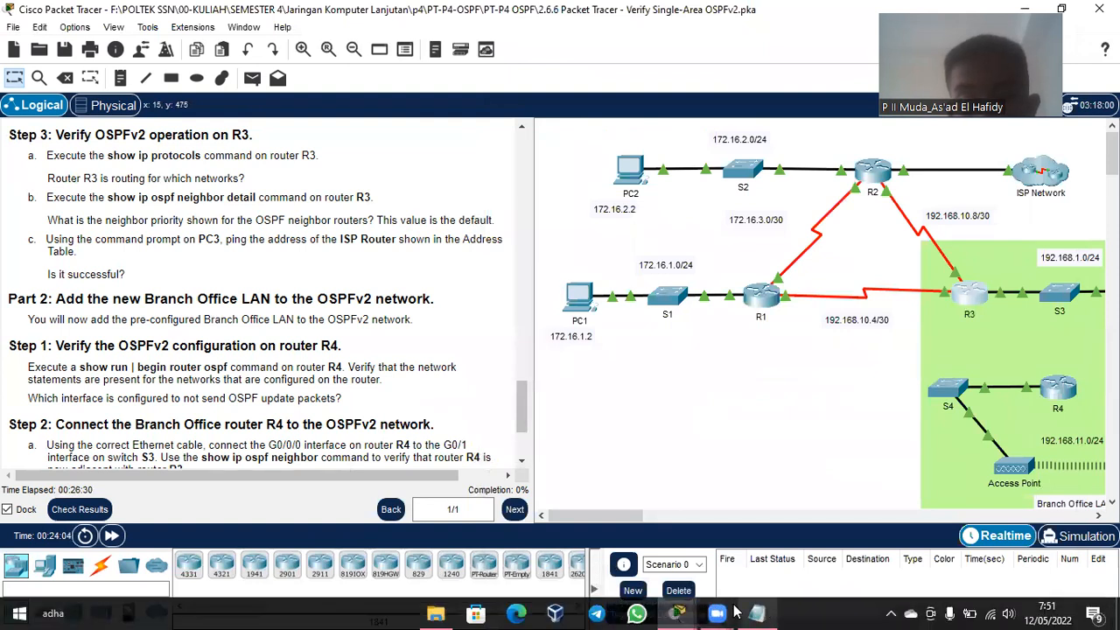
click(676, 612)
click(877, 565)
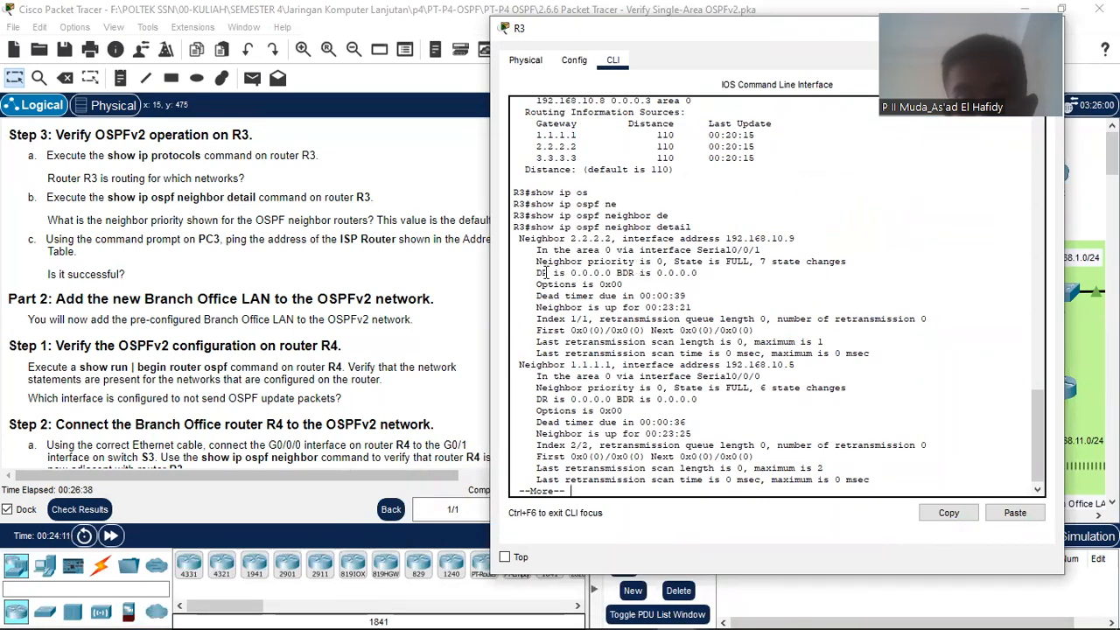
drag(530, 261, 665, 260)
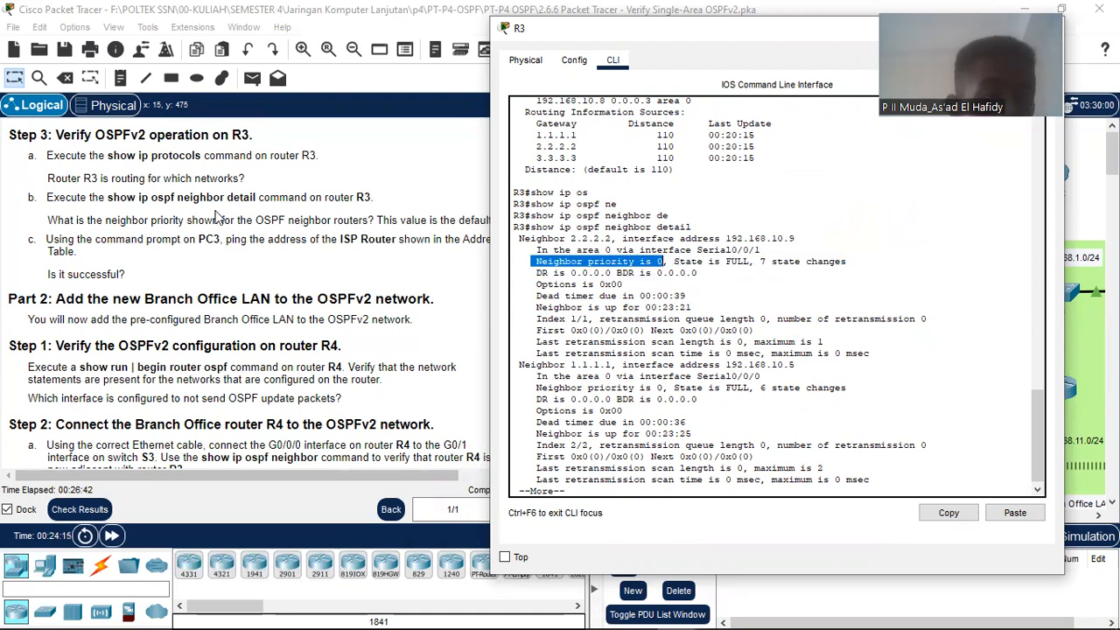
click(300, 224)
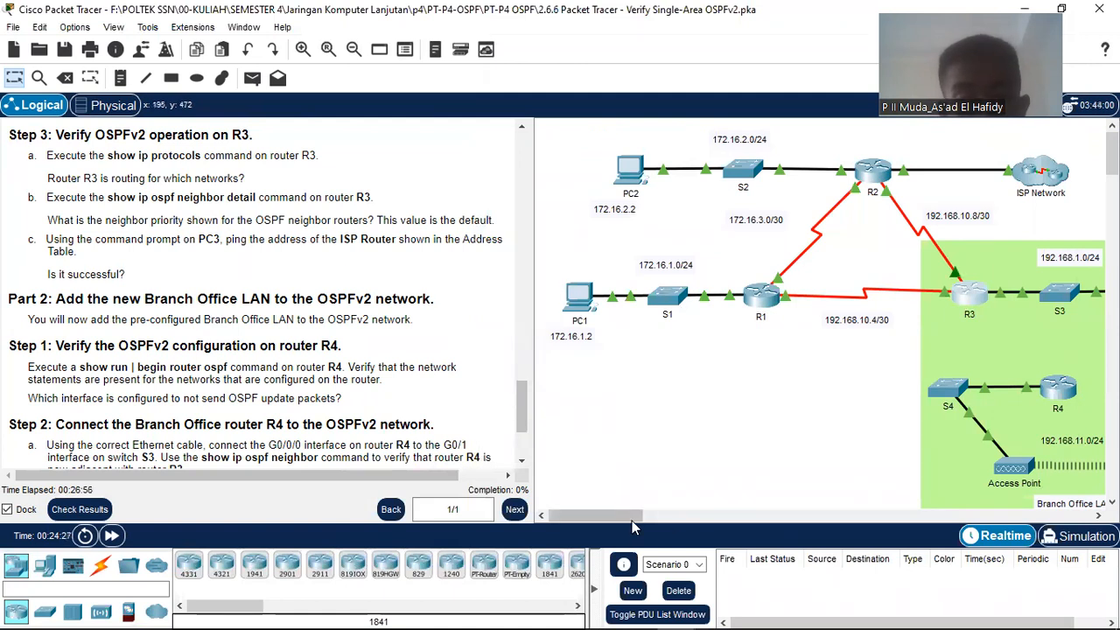
drag(630, 520, 673, 529)
Step: Open PC3's Desktop Command Prompt at C:\> for Step 3c's ping to the ISP Router
click(912, 292)
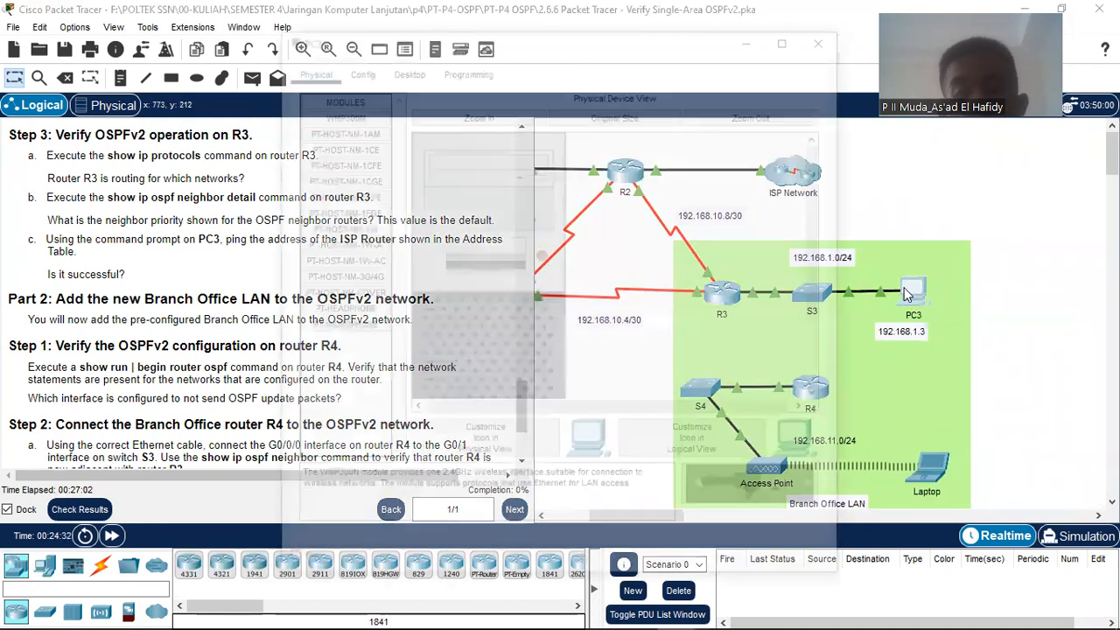
click(406, 70)
click(656, 127)
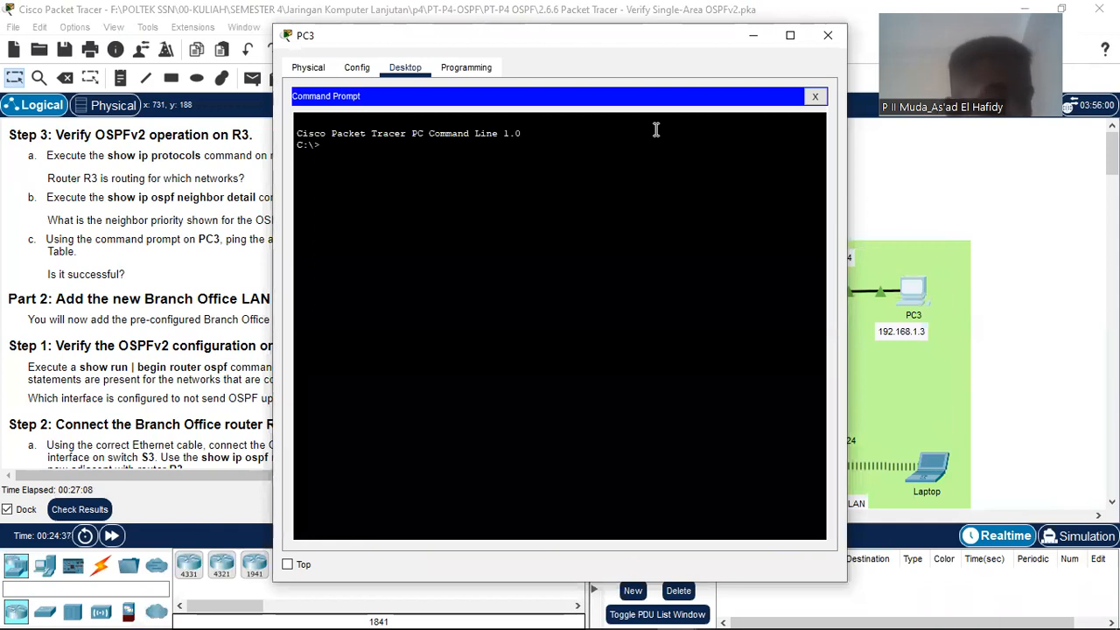
scroll(114, 223, up, 10)
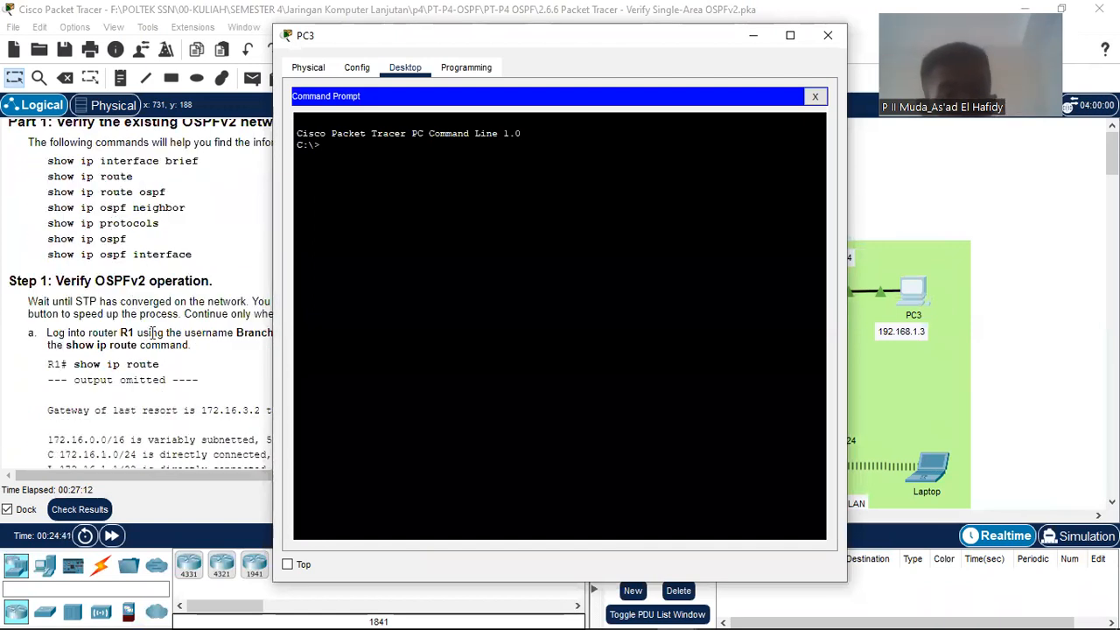
scroll(174, 331, up, 3)
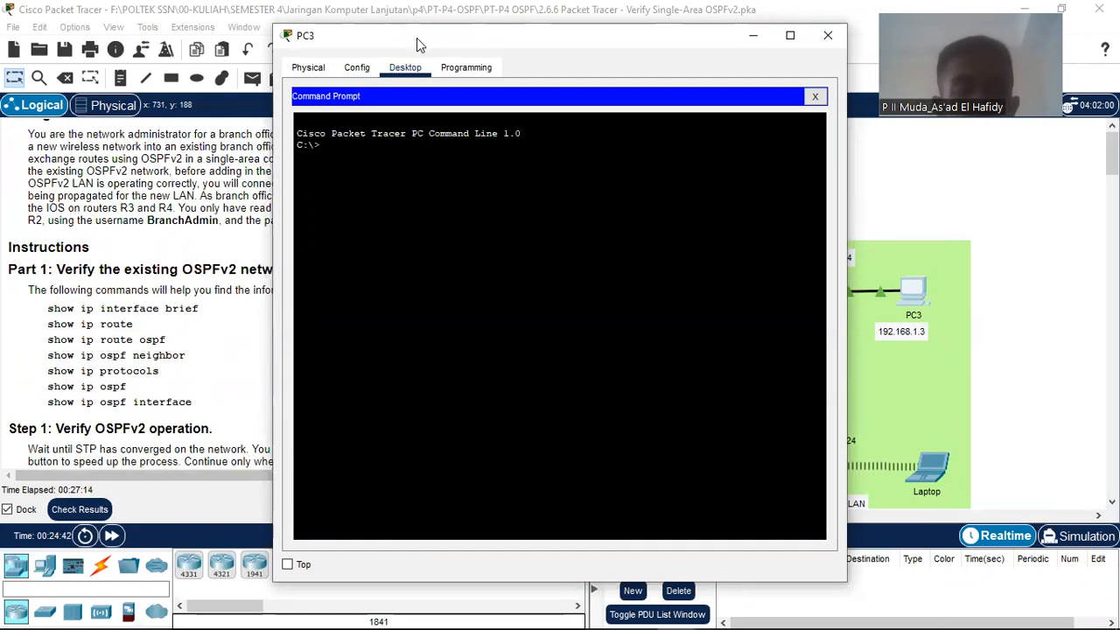
Step: Ping the ISP Router at 64.100.54.5 from PC3 and review the 4/4 replies with 0% loss
drag(417, 38, 725, 68)
scroll(140, 297, up, 10)
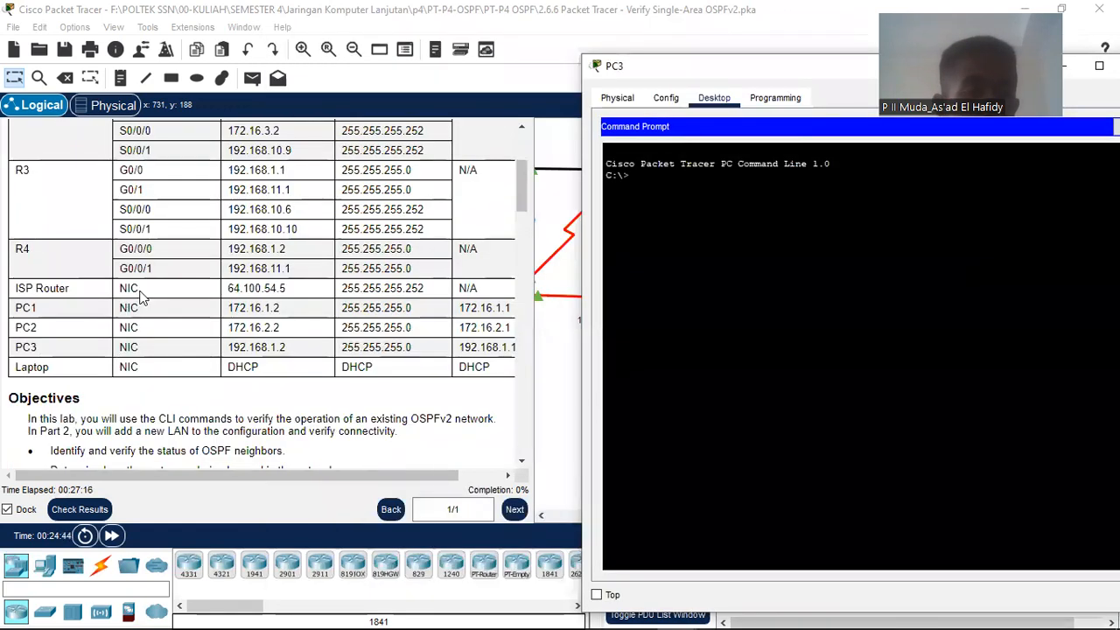
scroll(143, 293, up, 2)
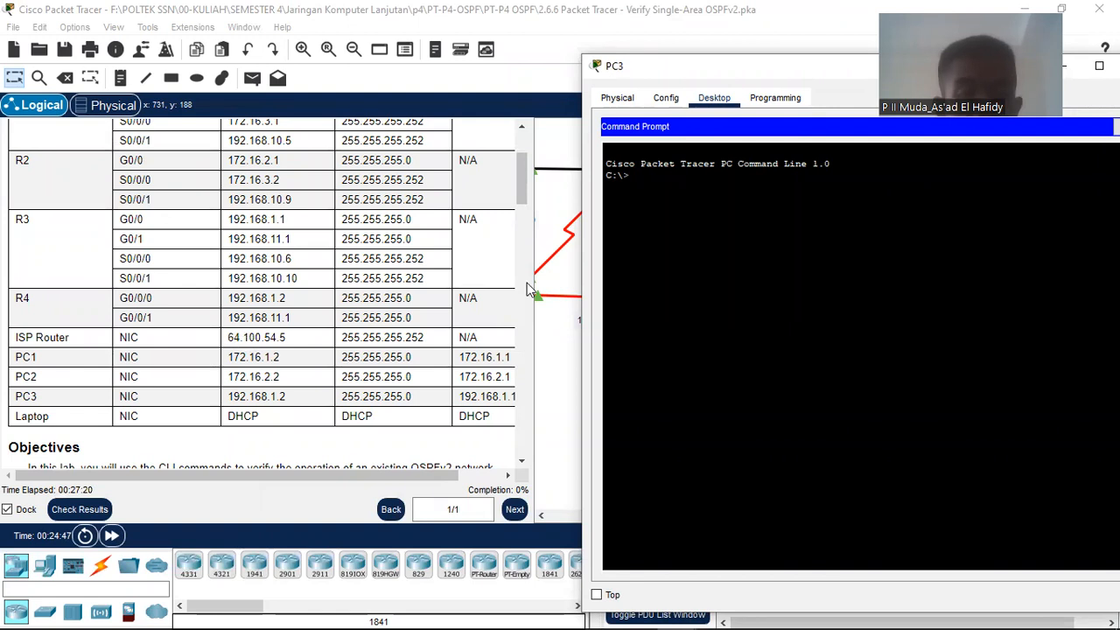
click(753, 180)
text(ping 64.100.)
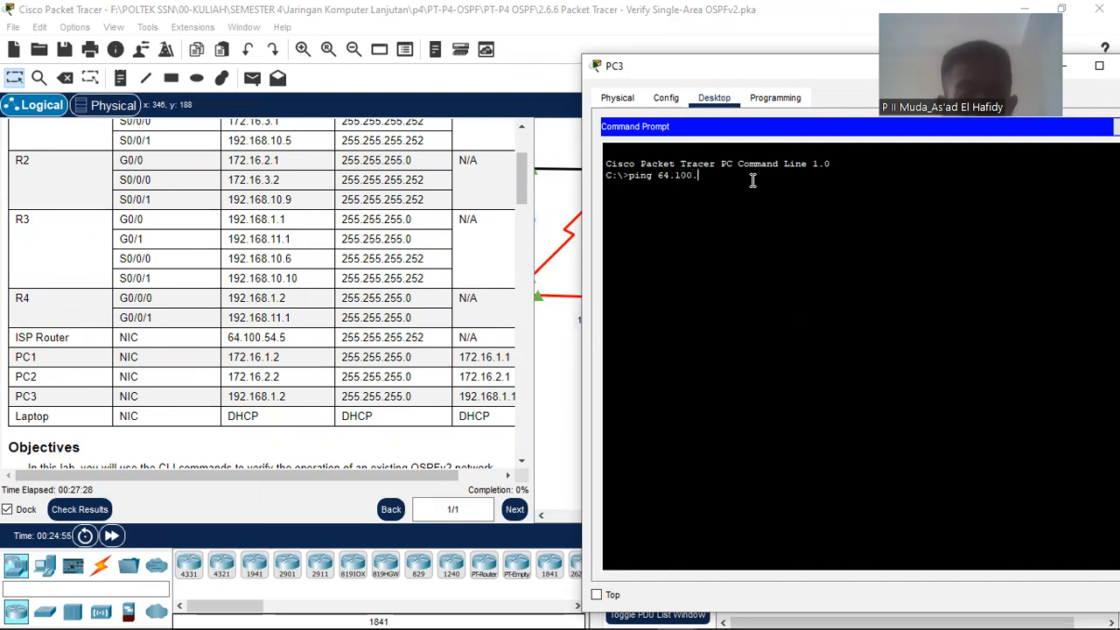
text(54.)
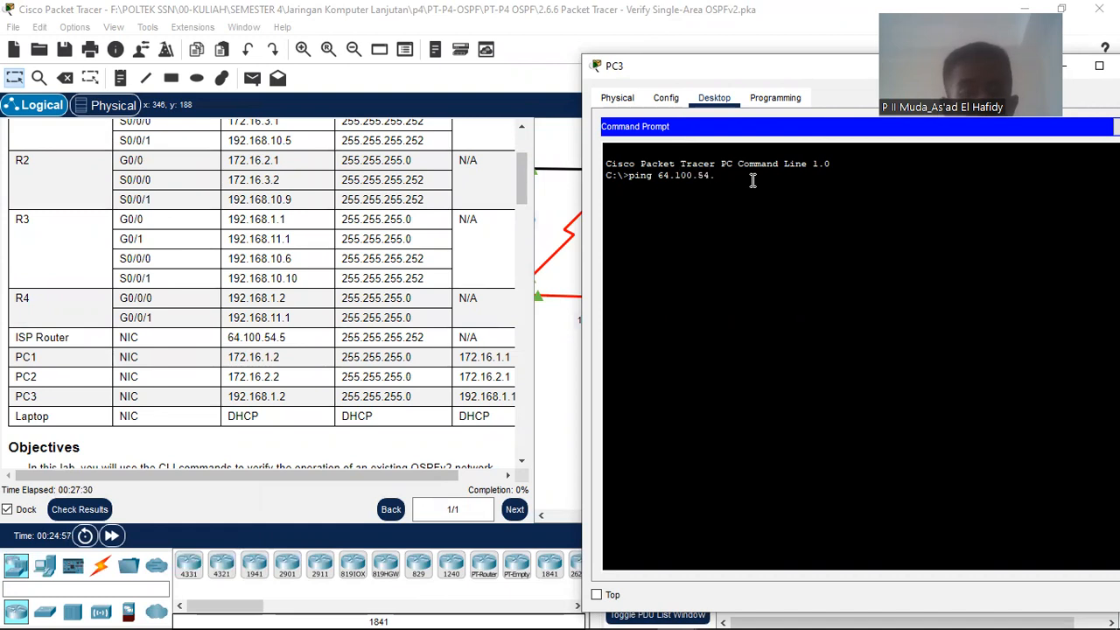
text(5)
key(Return)
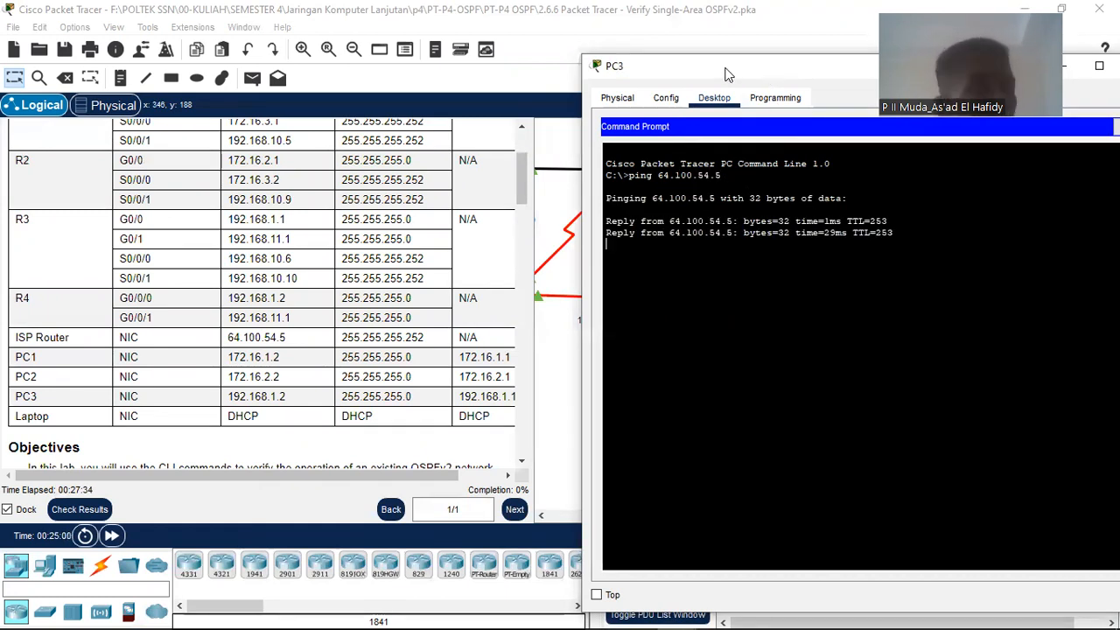
drag(725, 74, 459, 72)
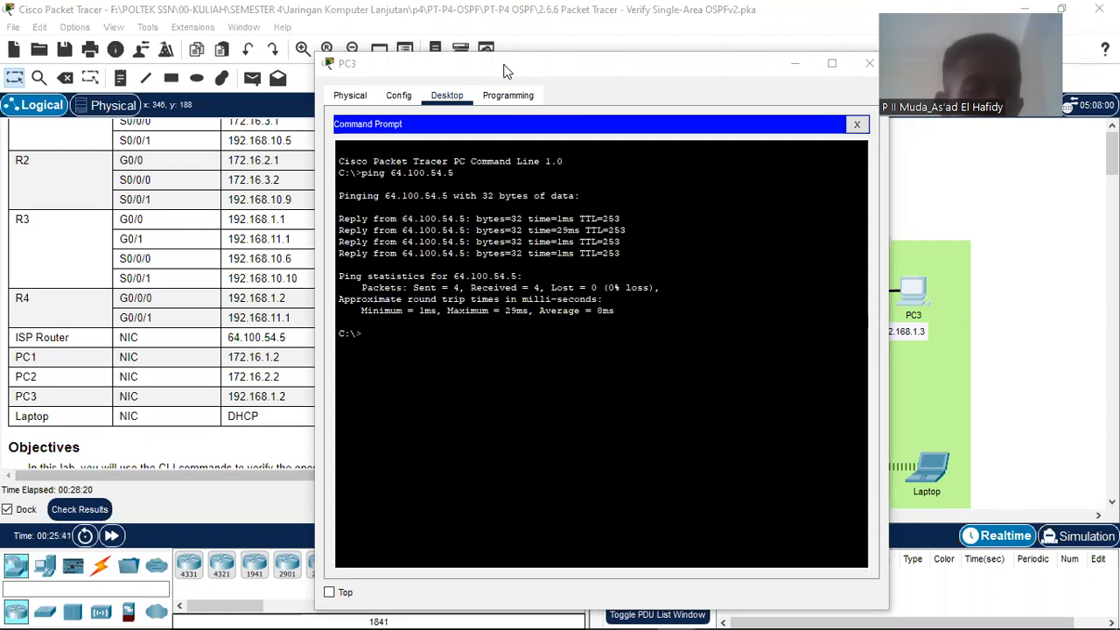
scroll(176, 302, down, 5)
scroll(181, 299, down, 15)
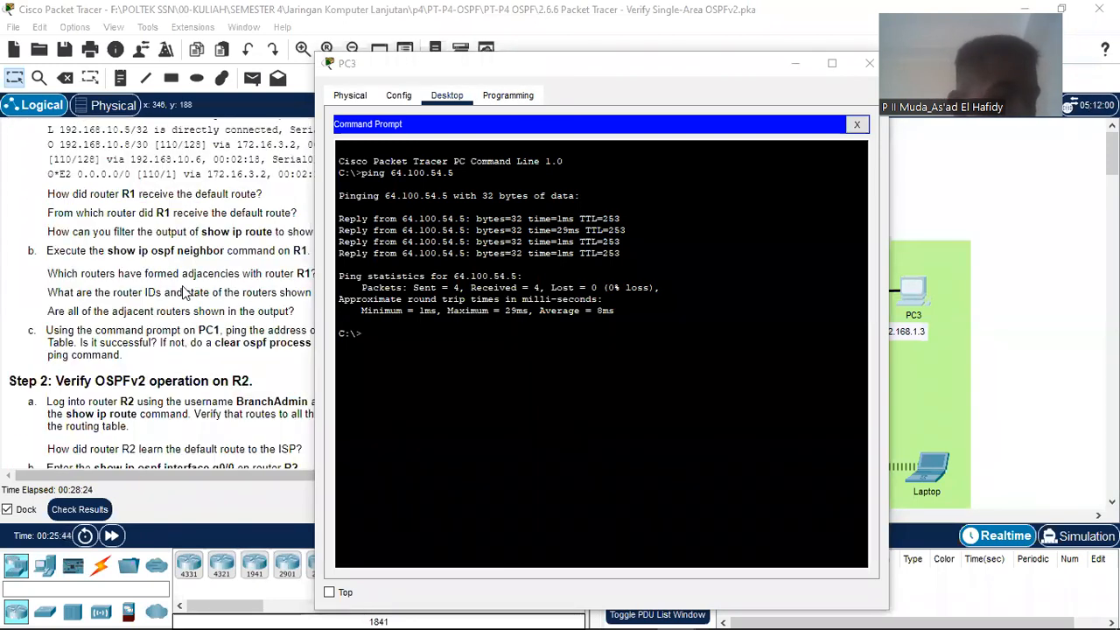
scroll(184, 293, down, 10)
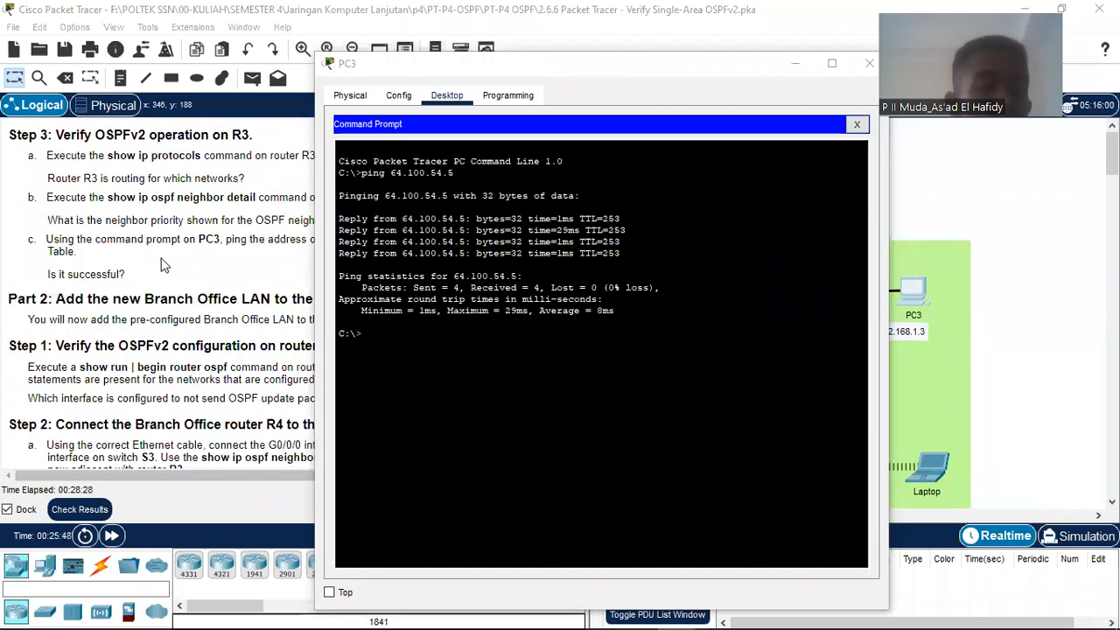
scroll(161, 265, down, 3)
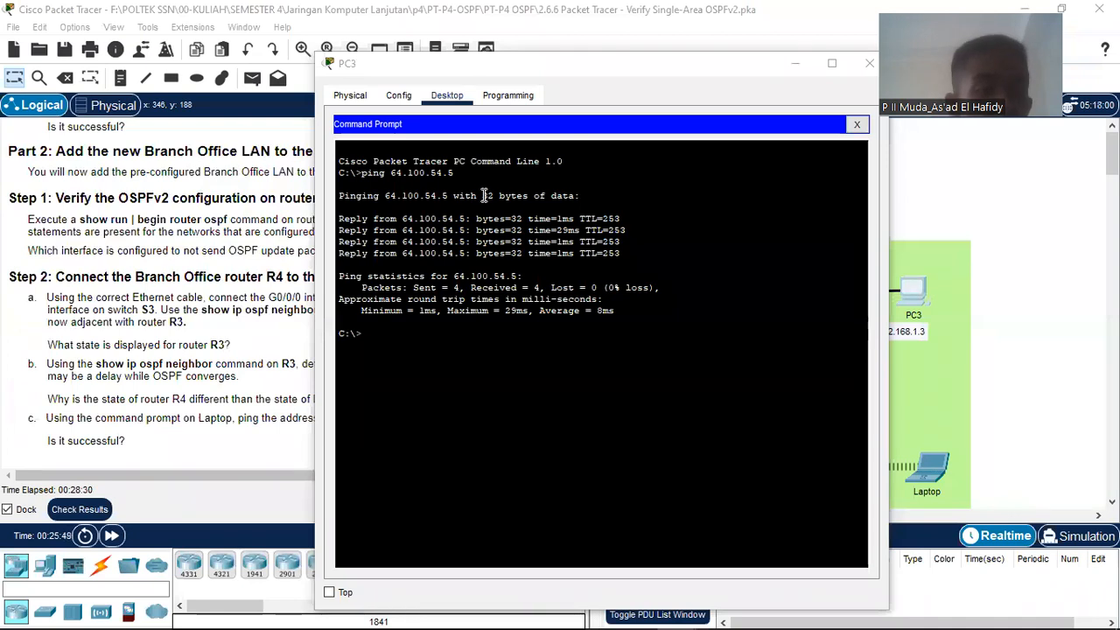
Step: Close PC3's window and scroll the instructions to Part 2 Step 1 for verifying R4
click(869, 63)
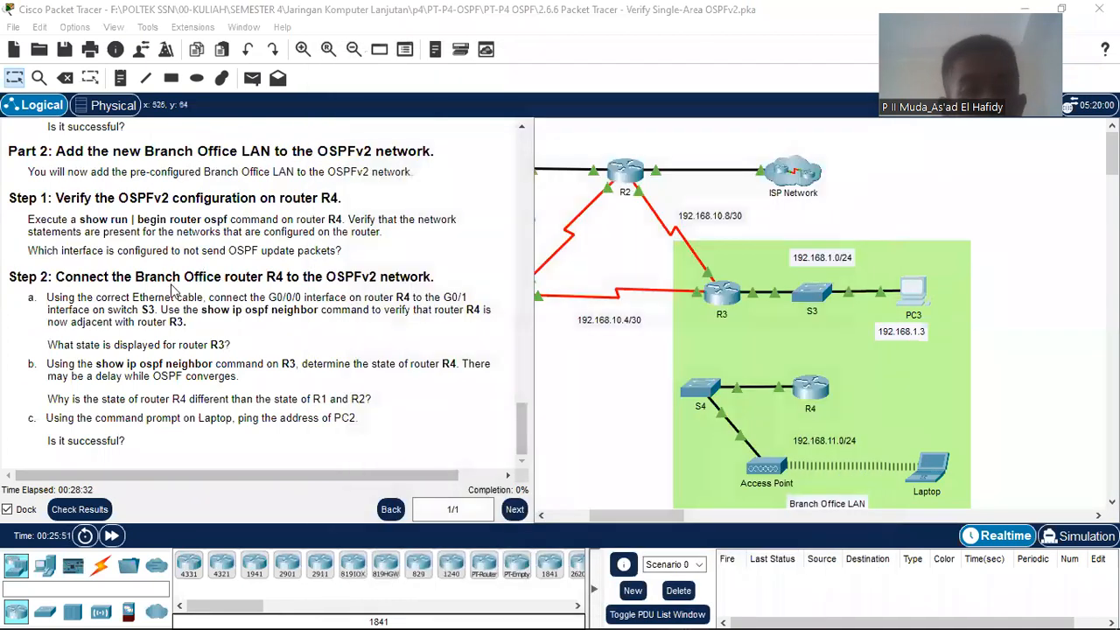
scroll(173, 291, up, 5)
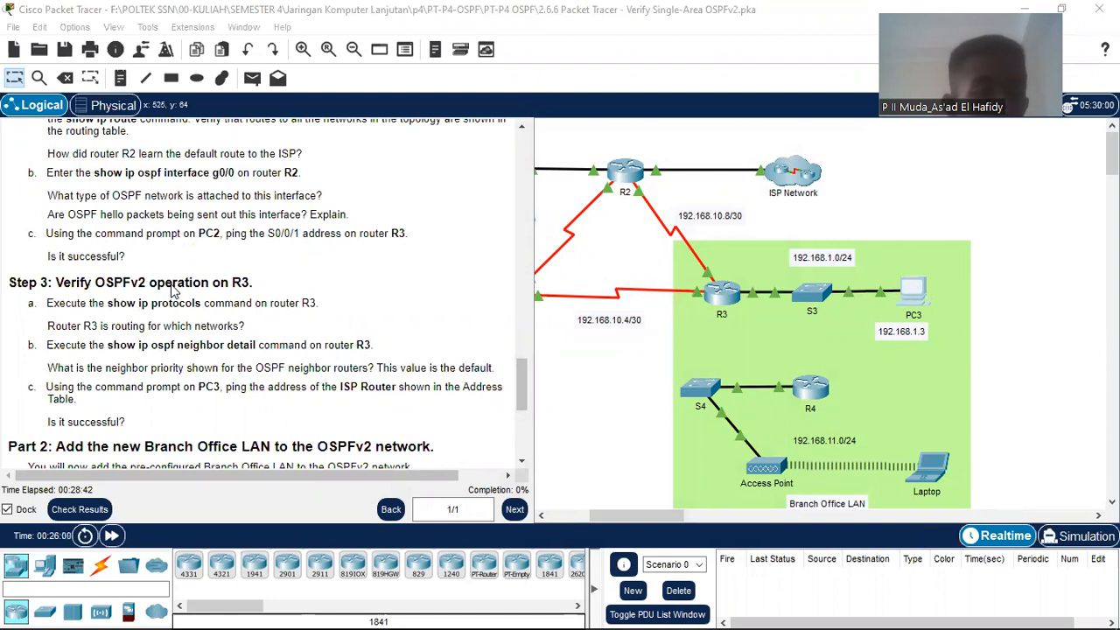
scroll(173, 291, up, 3)
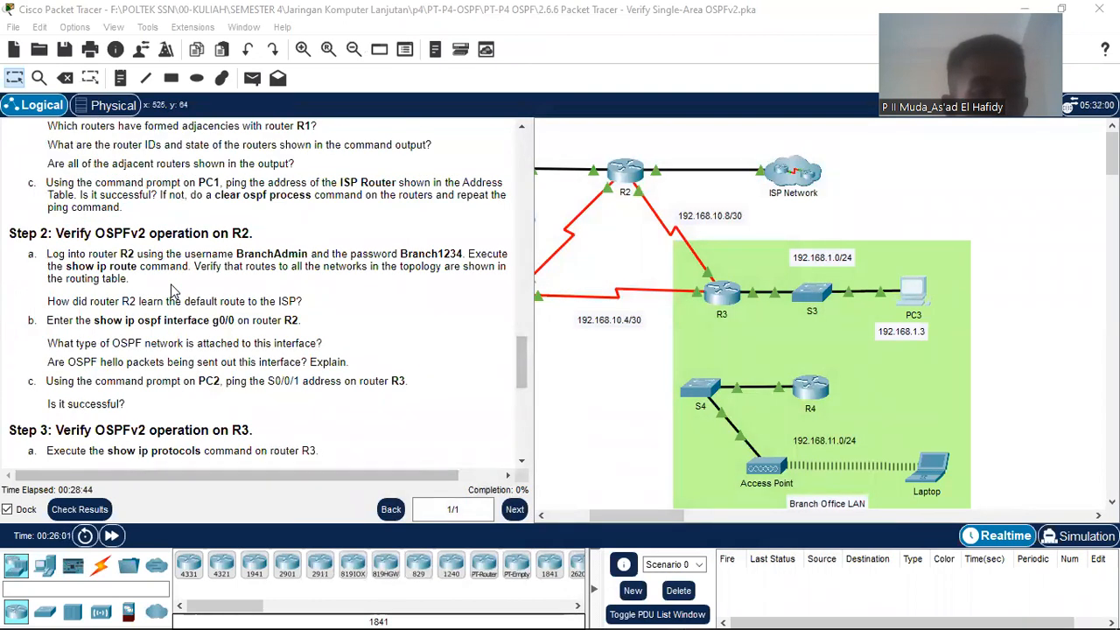
scroll(172, 291, up, 1)
scroll(173, 292, down, 3)
scroll(172, 291, up, 1)
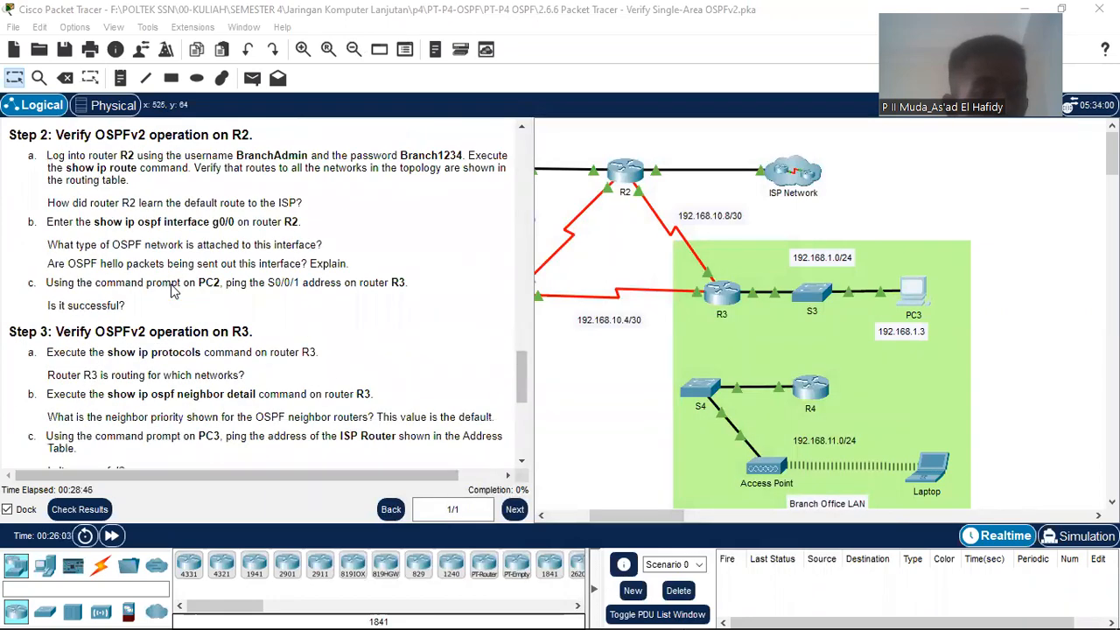
scroll(172, 291, up, 14)
scroll(172, 292, down, 1)
scroll(172, 292, up, 1)
scroll(172, 291, down, 14)
scroll(172, 291, down, 4)
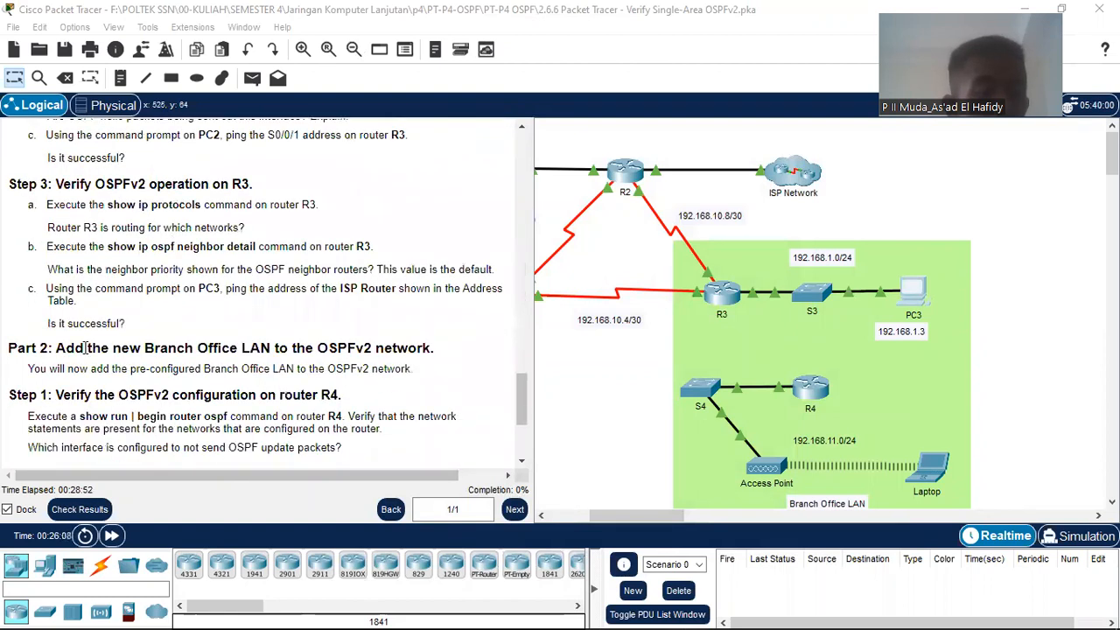
scroll(85, 347, down, 1)
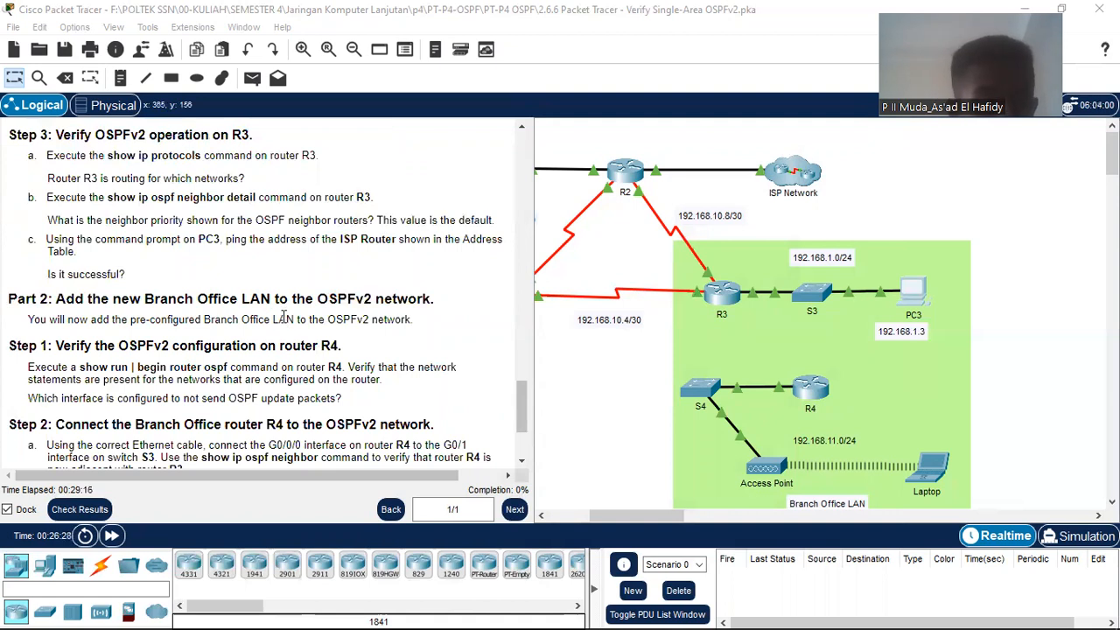
scroll(55, 335, down, 1)
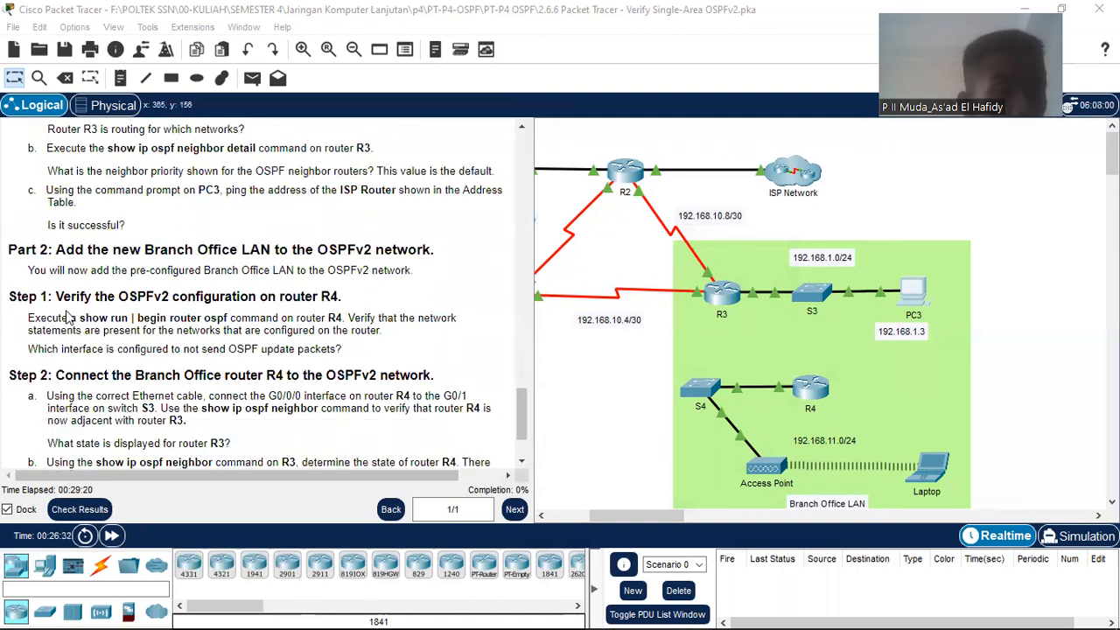
scroll(194, 299, down, 2)
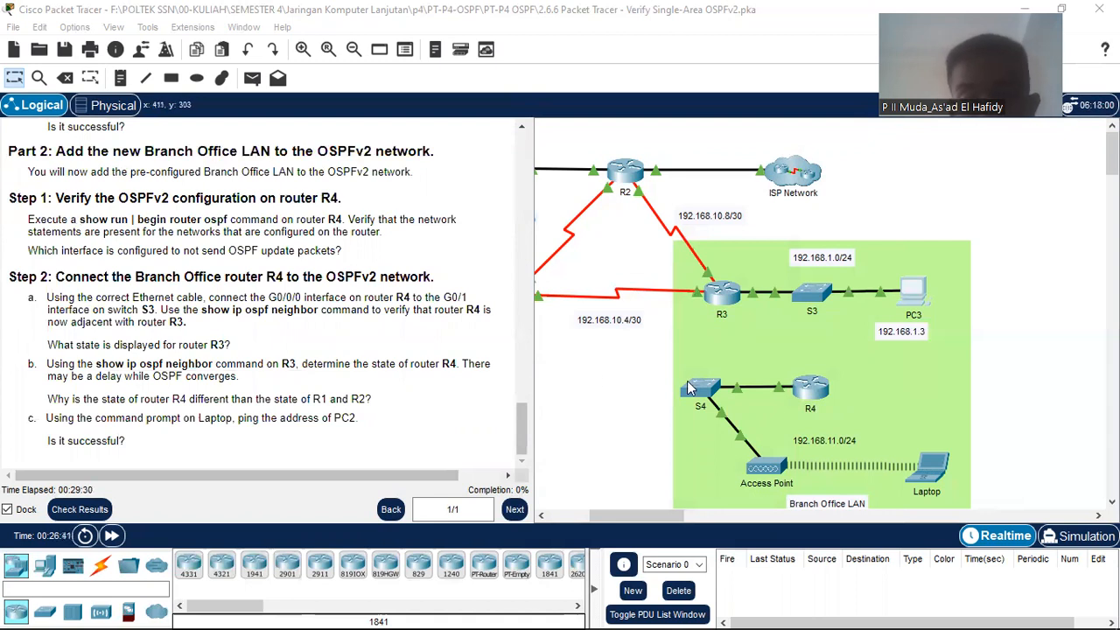
Step: Open R4's CLI, enter privileged mode with ena, and start typing the show run command
click(813, 390)
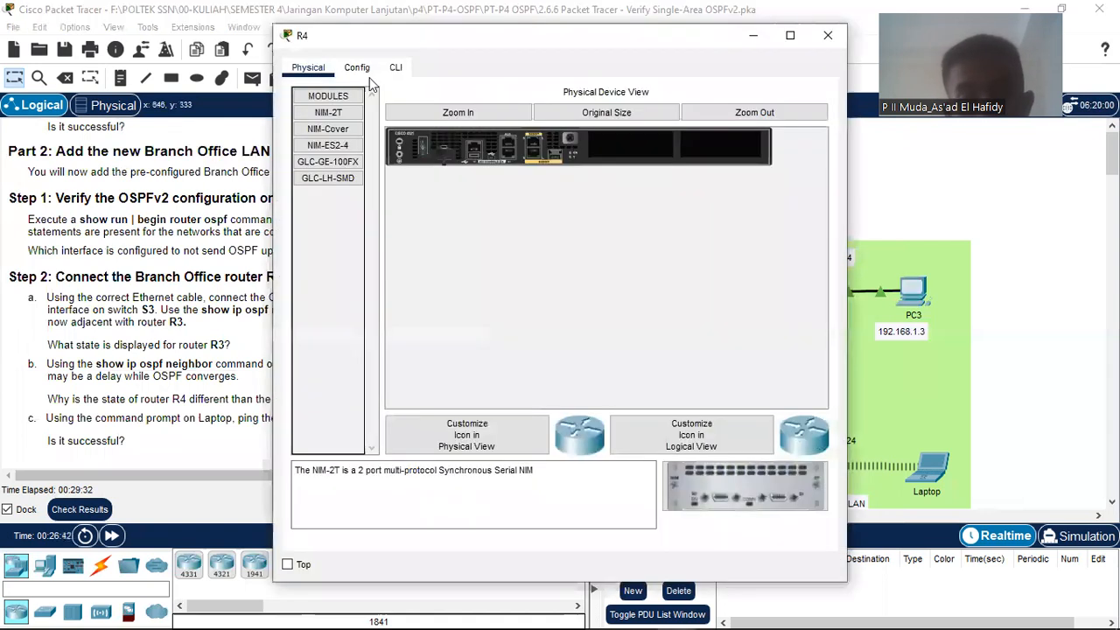
click(396, 67)
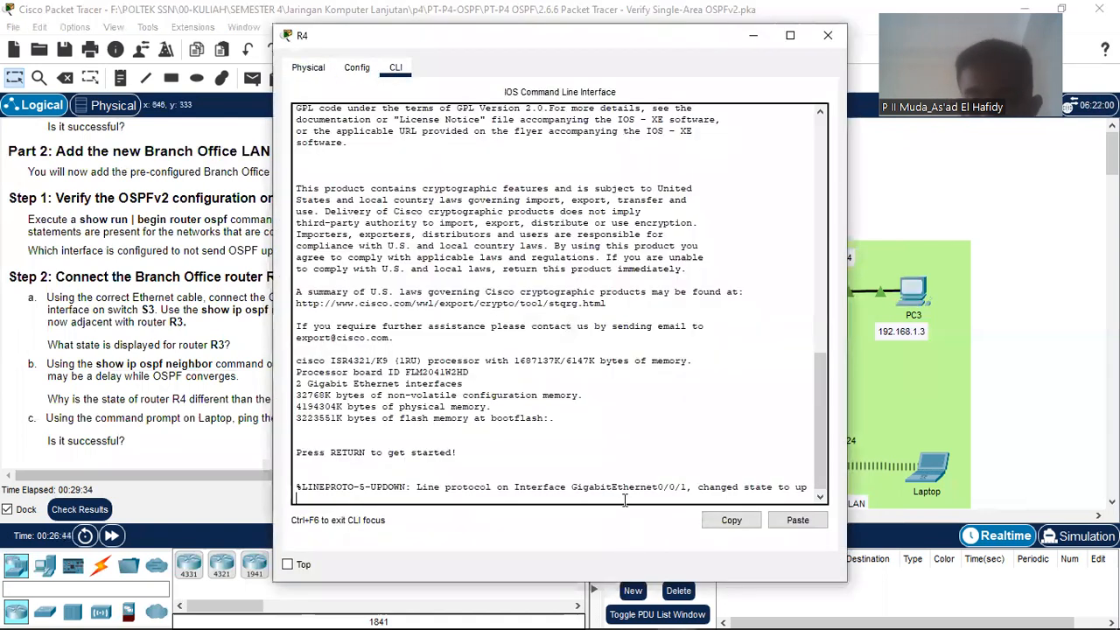
key(Return)
text(ena)
key(Return)
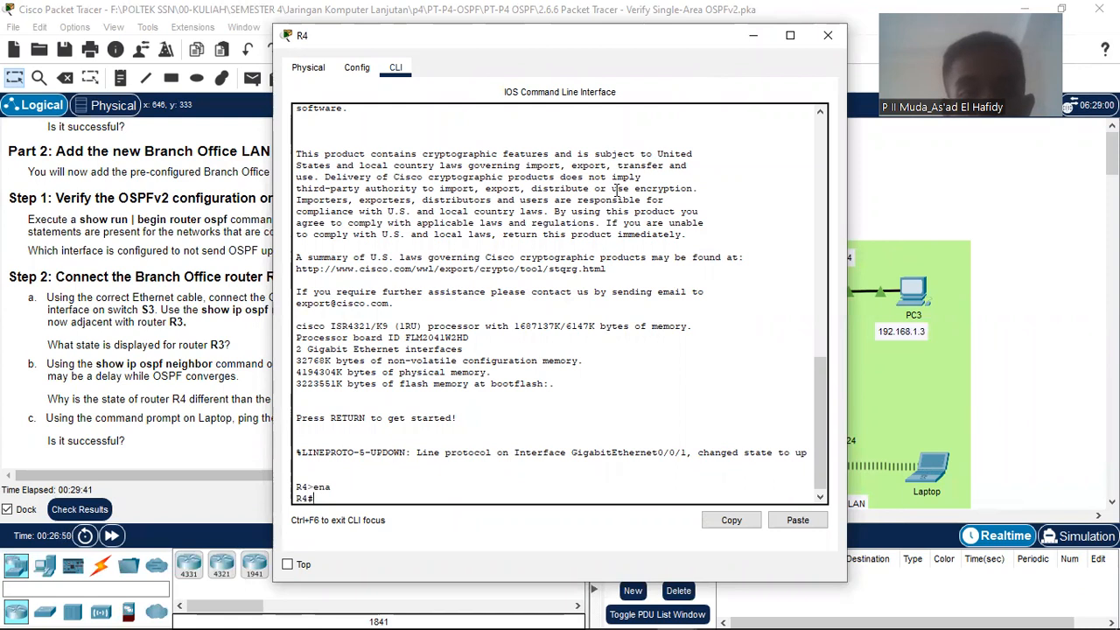
drag(634, 37, 918, 57)
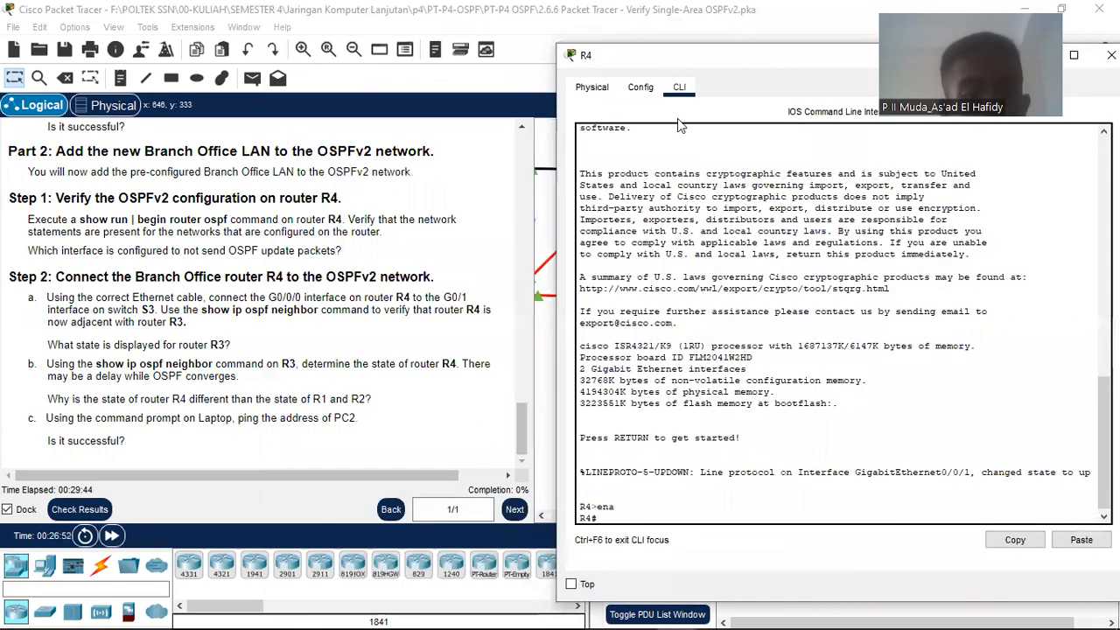
text(show run | begin router)
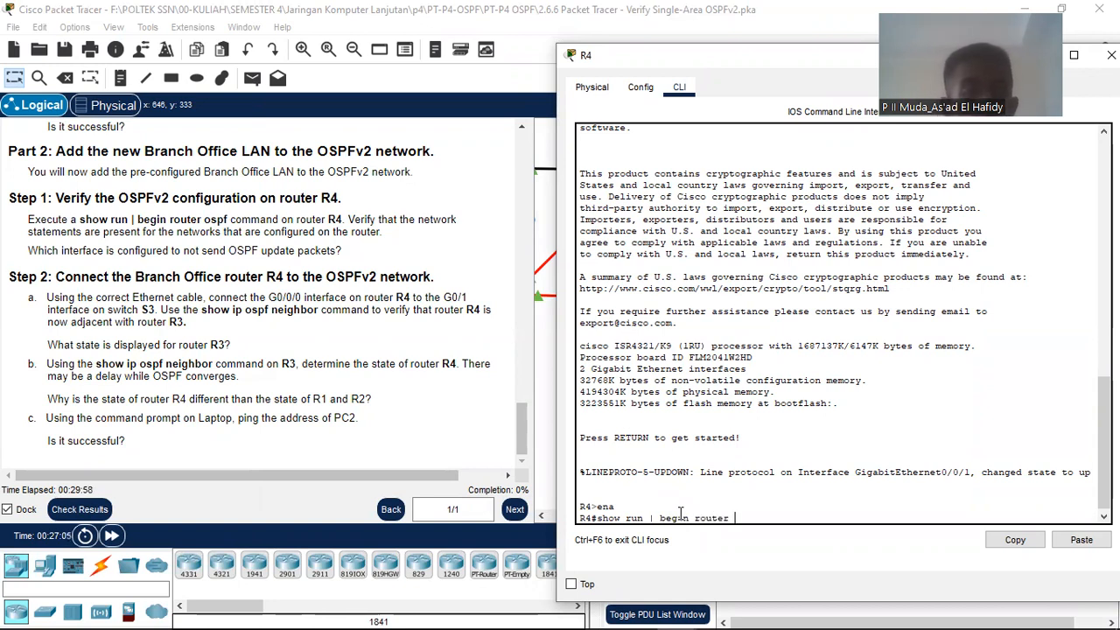
Step: Run show run | begin router ospf on R4 and locate the router ospf 10 section
text(f)
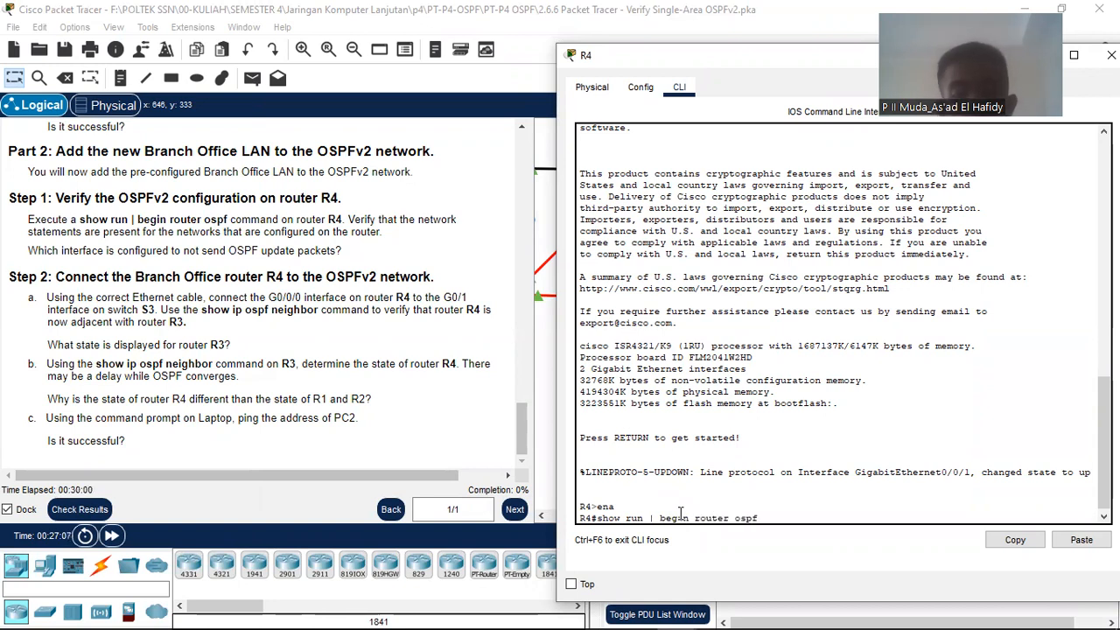
key(Return)
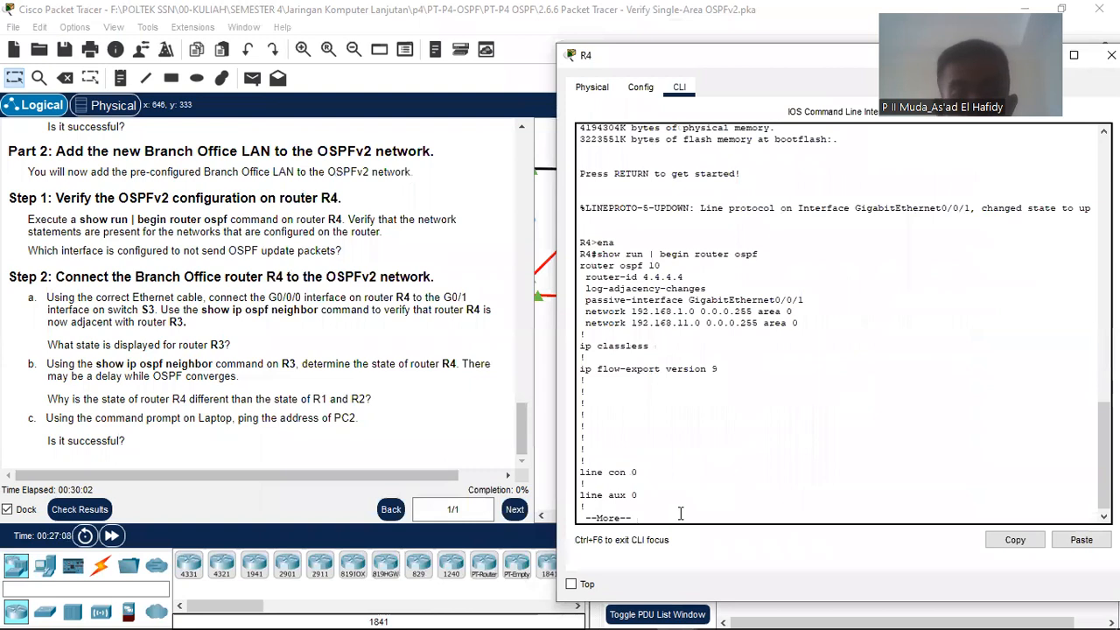
key(Return)
key(Return)
key(Return)
key(Return)
key(Return)
key(Return)
key(Return)
key(Return)
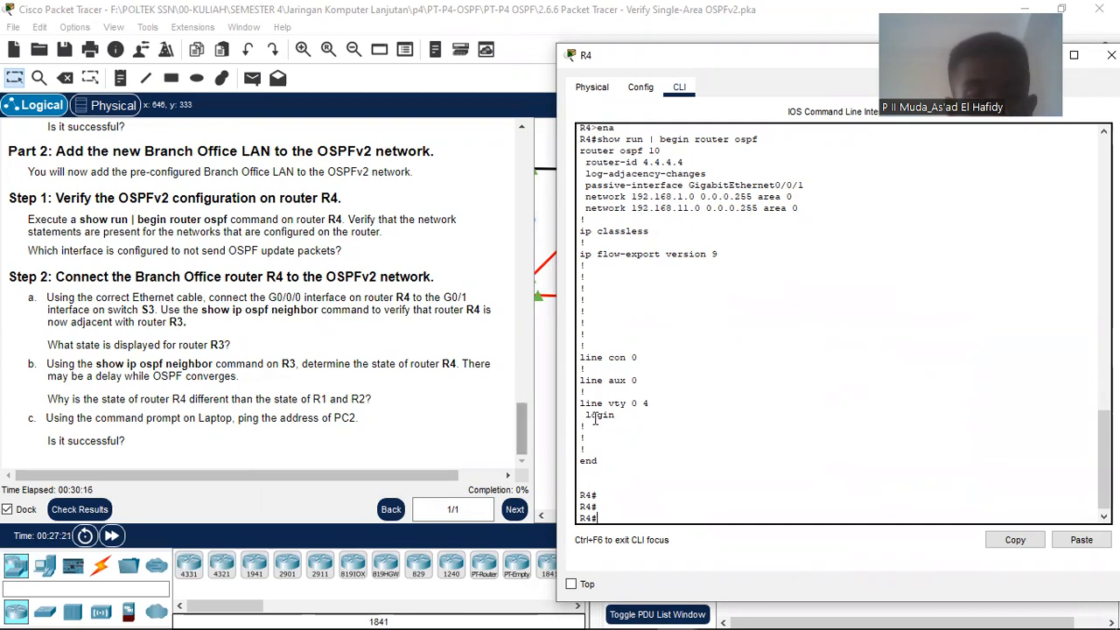
scroll(600, 227, up, 3)
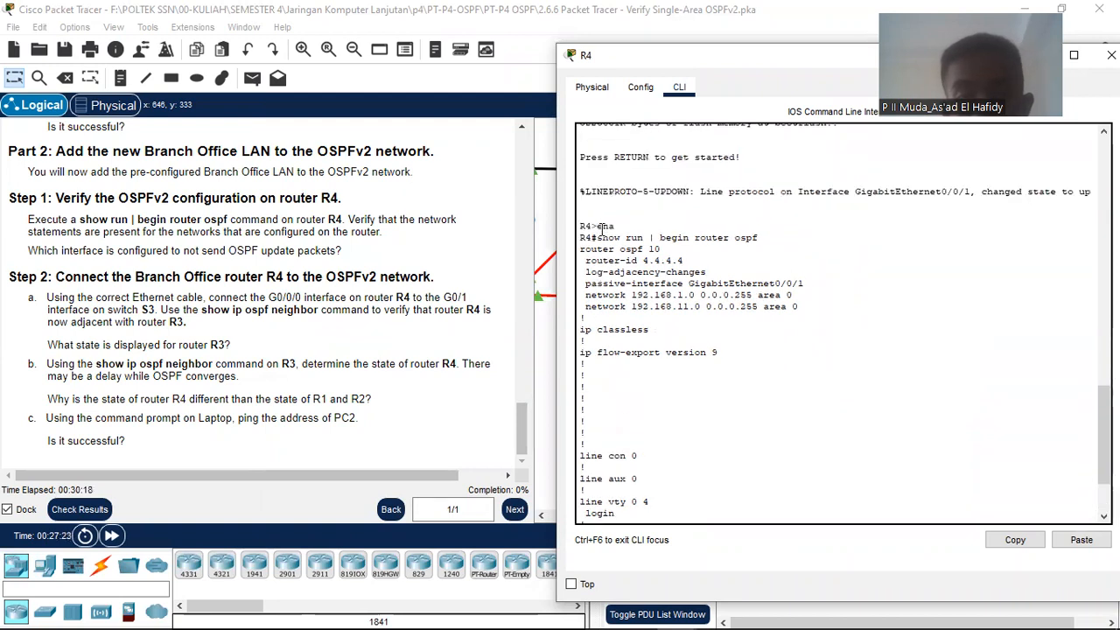
drag(580, 248, 675, 245)
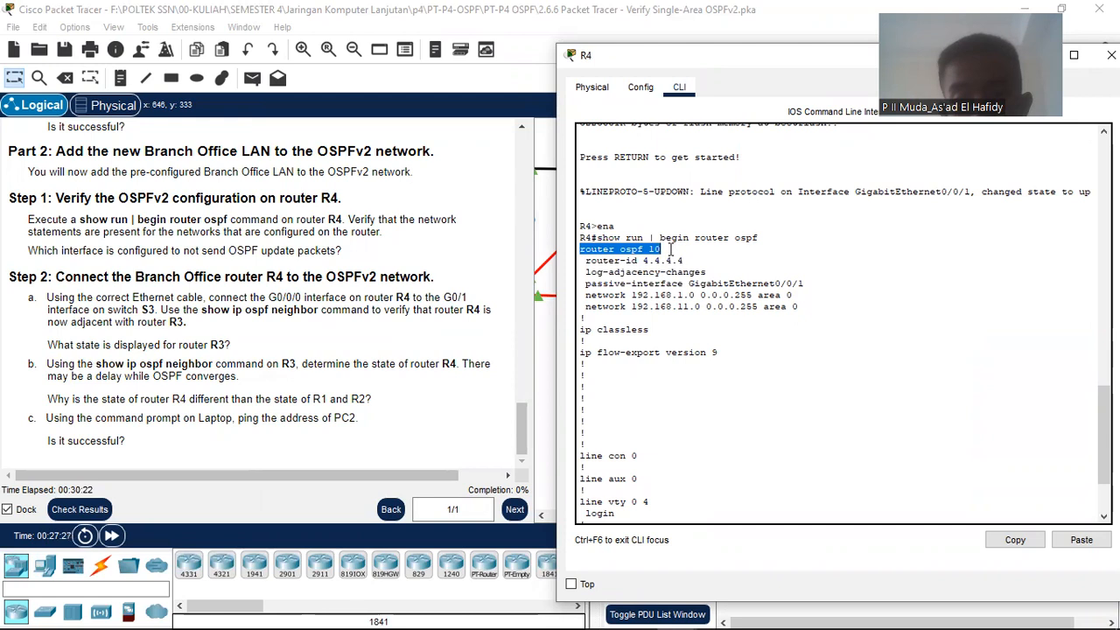
click(667, 260)
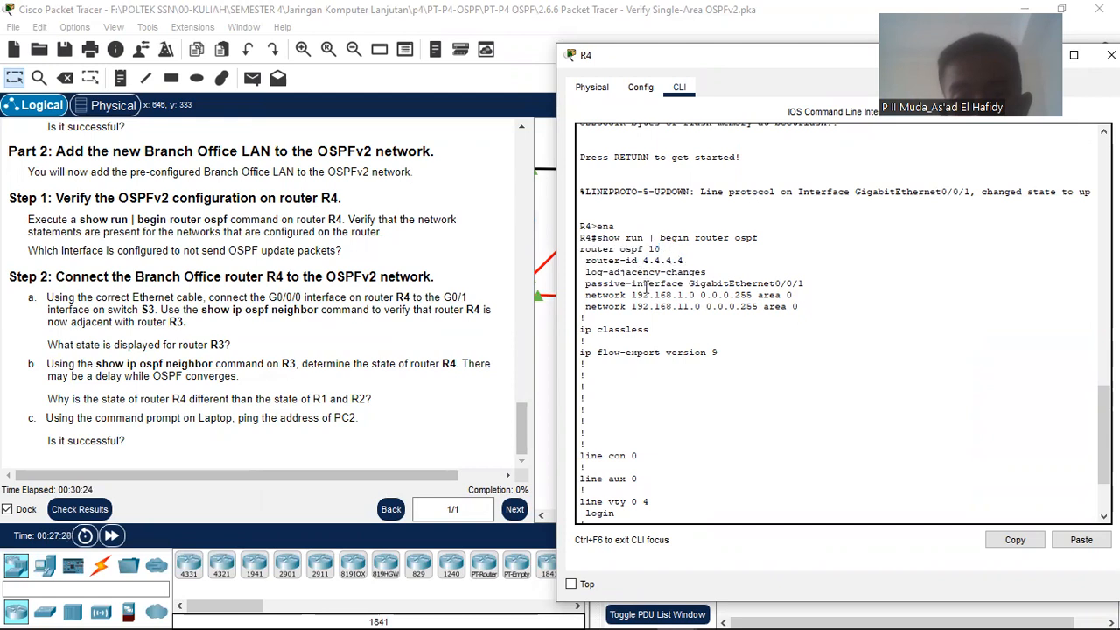
Step: Highlight the passive-interface GigabitEthernet0/0/1 line as R4's passive interface
scroll(645, 291, down, 2)
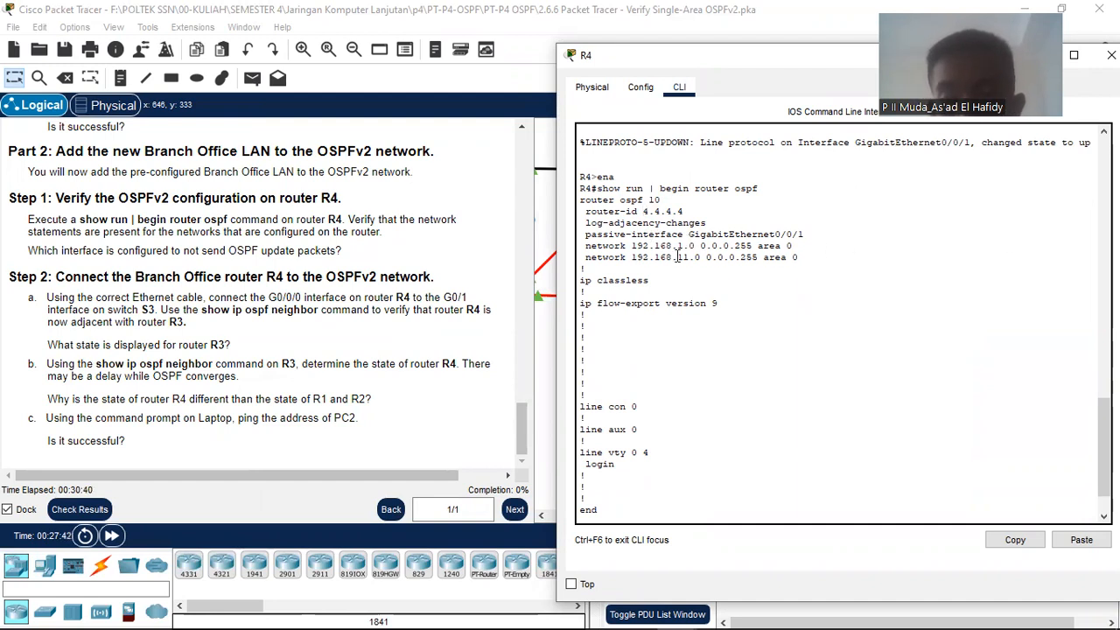
drag(582, 240, 824, 230)
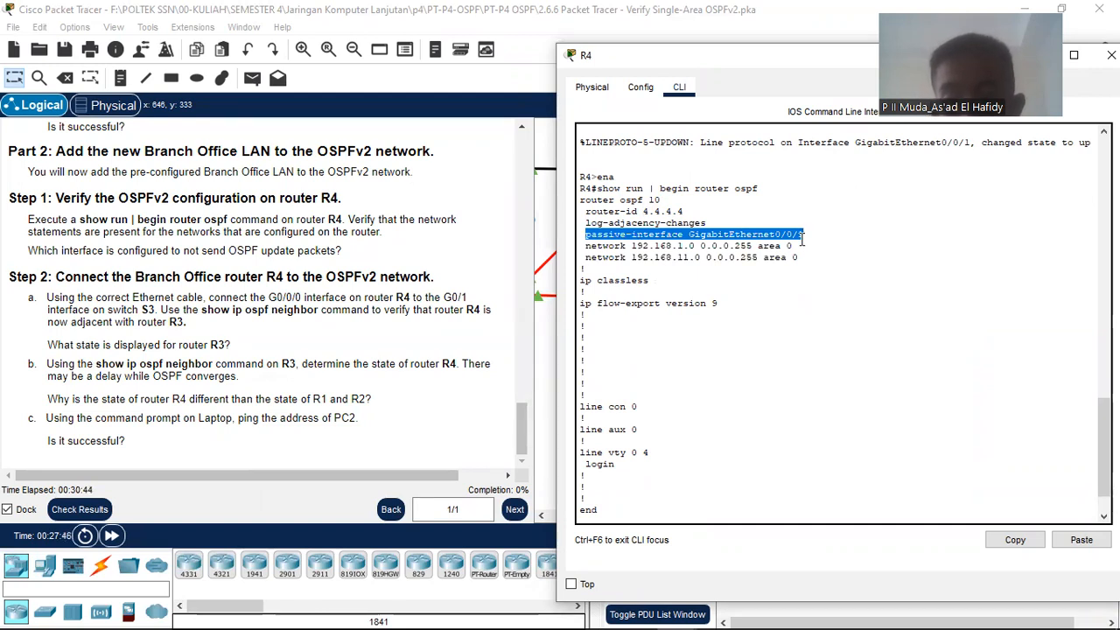
click(627, 236)
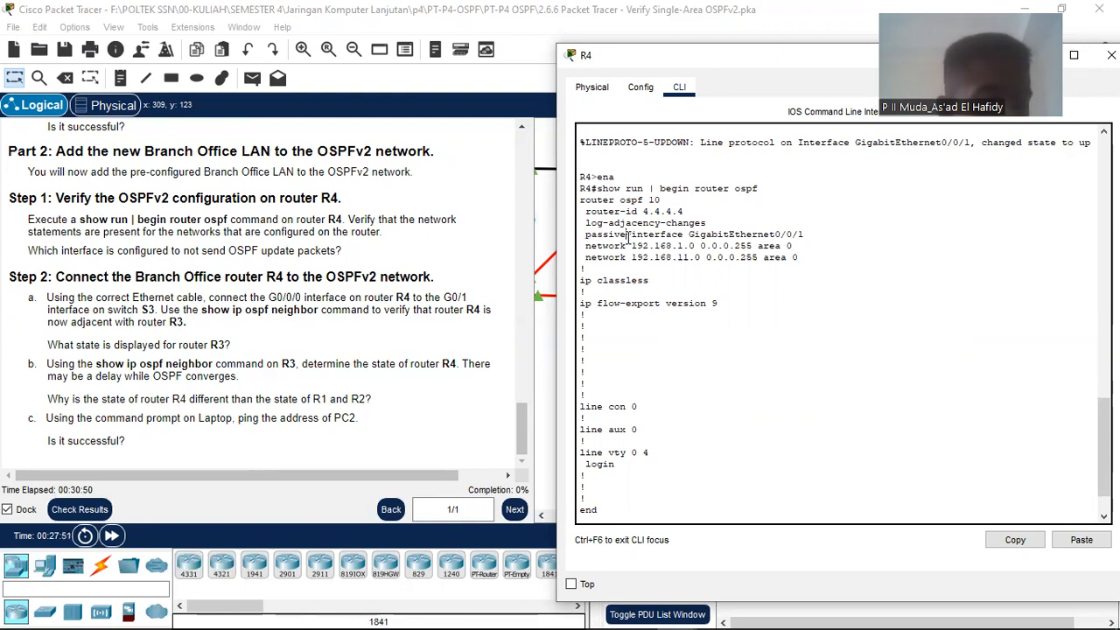
drag(627, 234, 586, 227)
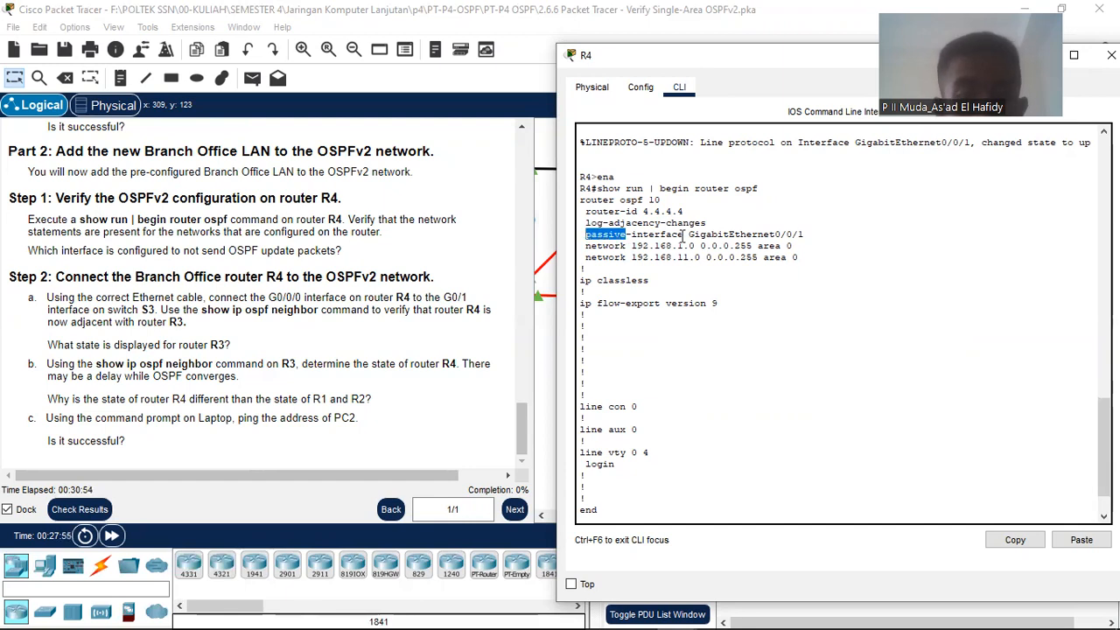
drag(682, 234, 588, 234)
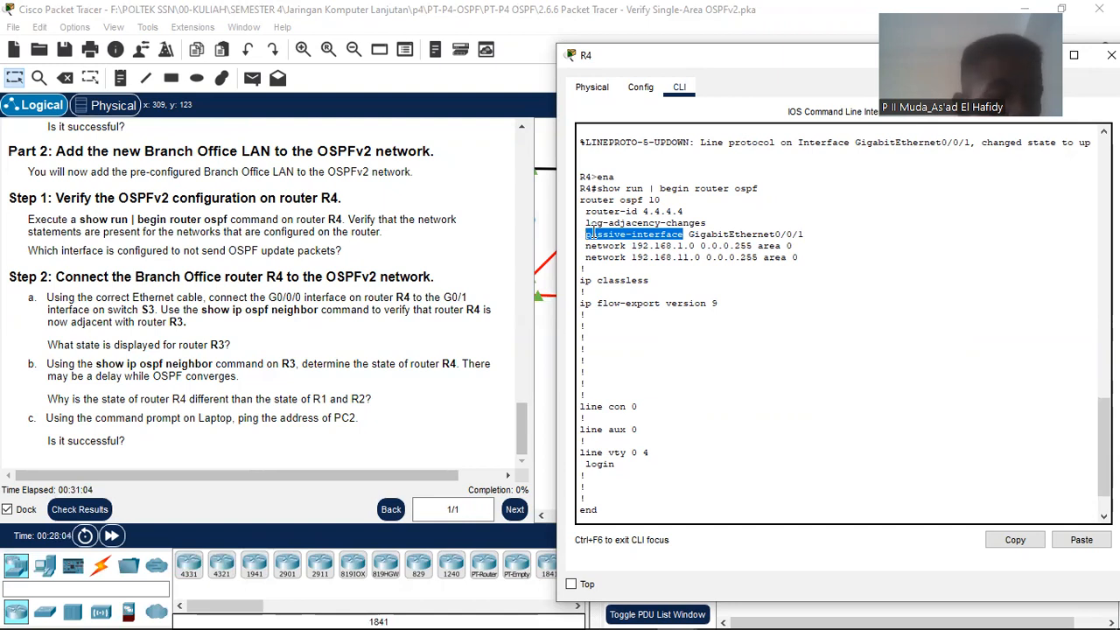
scroll(739, 257, down, 1)
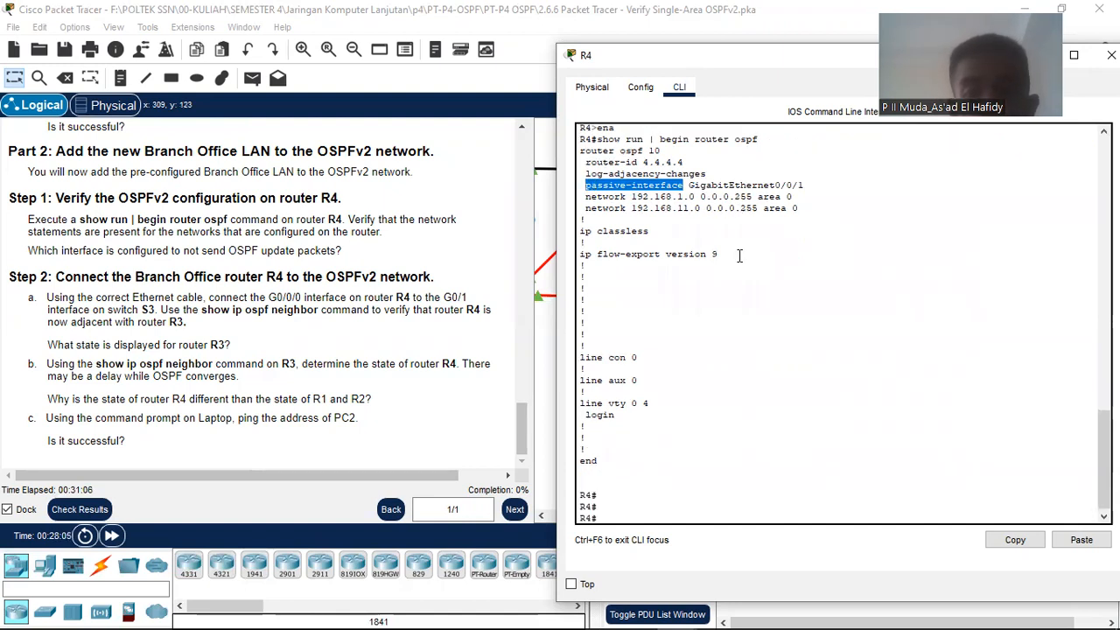
double_click(667, 184)
triple_click(667, 183)
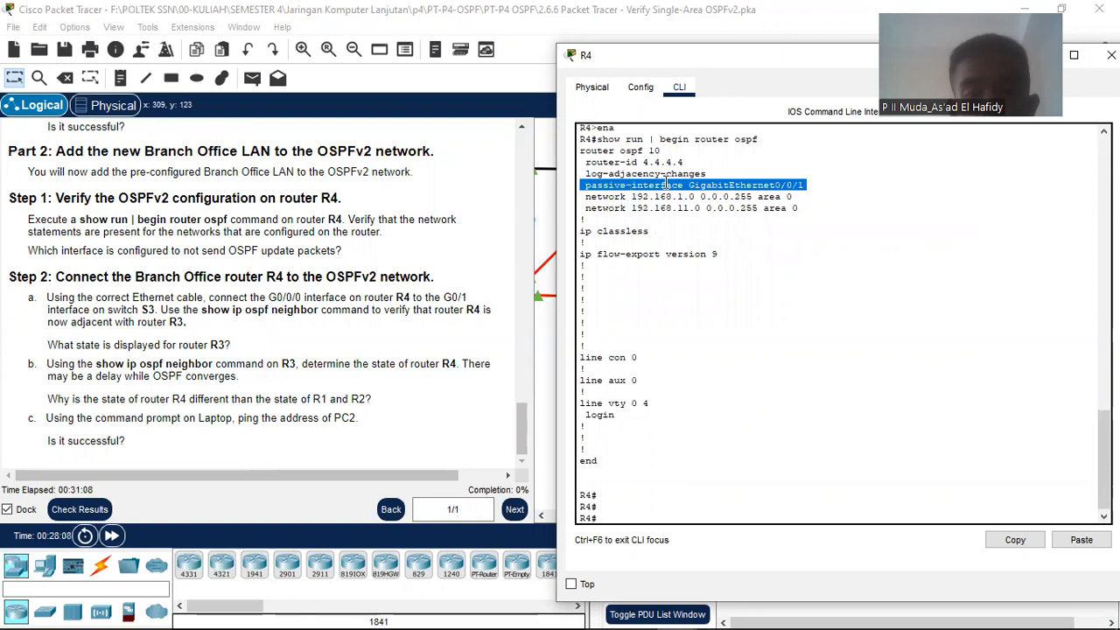
click(801, 241)
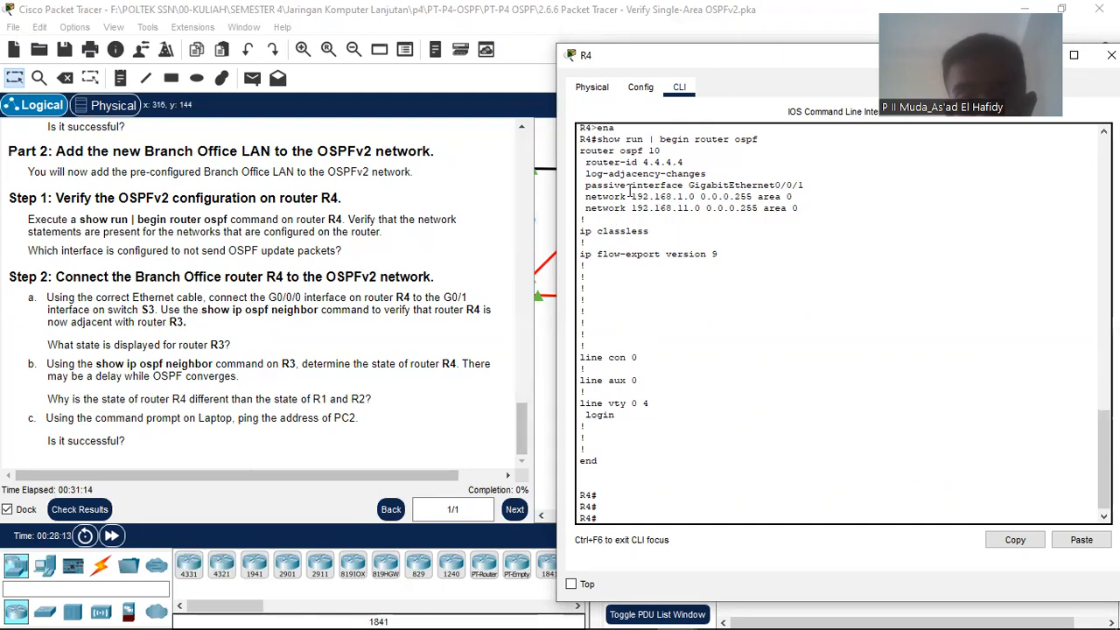
Step: Highlight the 192.168.1.0 and 192.168.11.0 network statements and the passive-interface entry again
drag(643, 196, 774, 208)
click(667, 194)
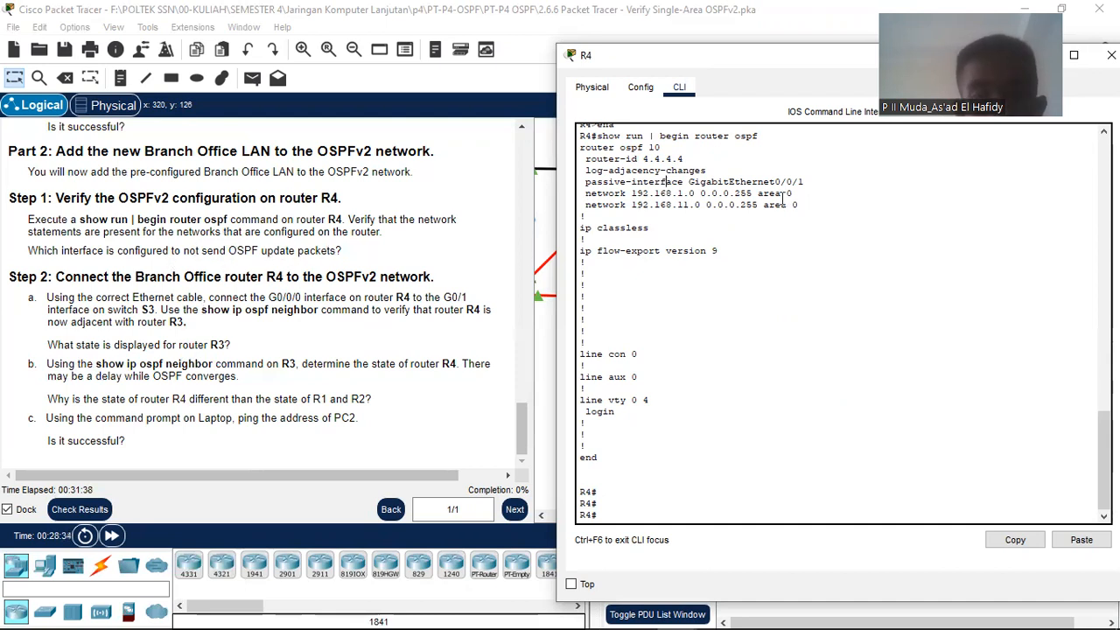
drag(584, 181, 819, 179)
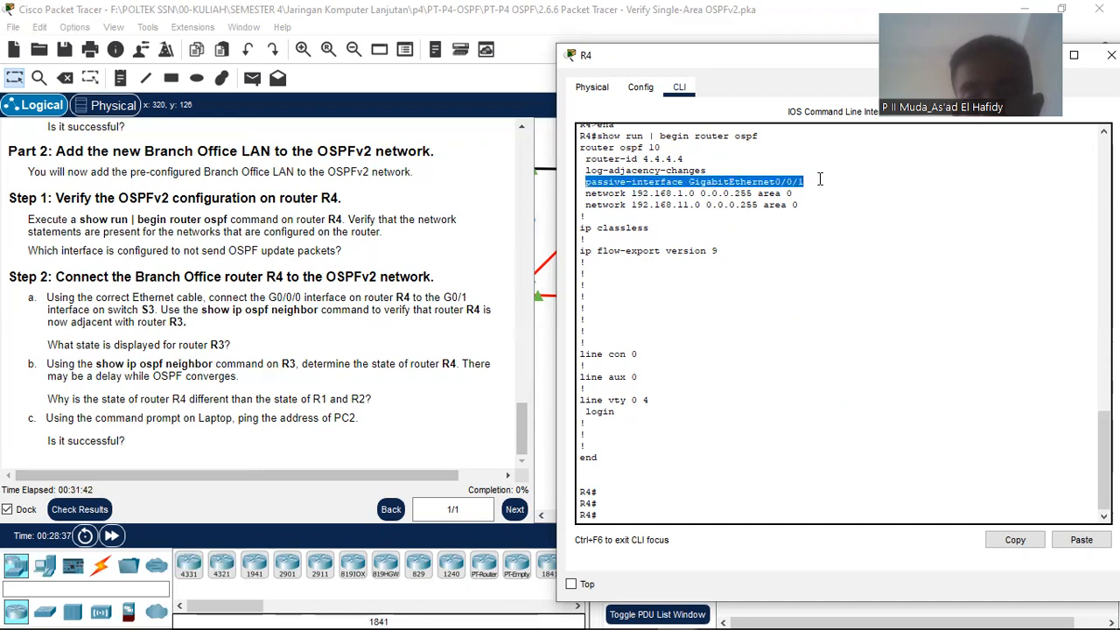
drag(591, 182, 679, 193)
click(649, 176)
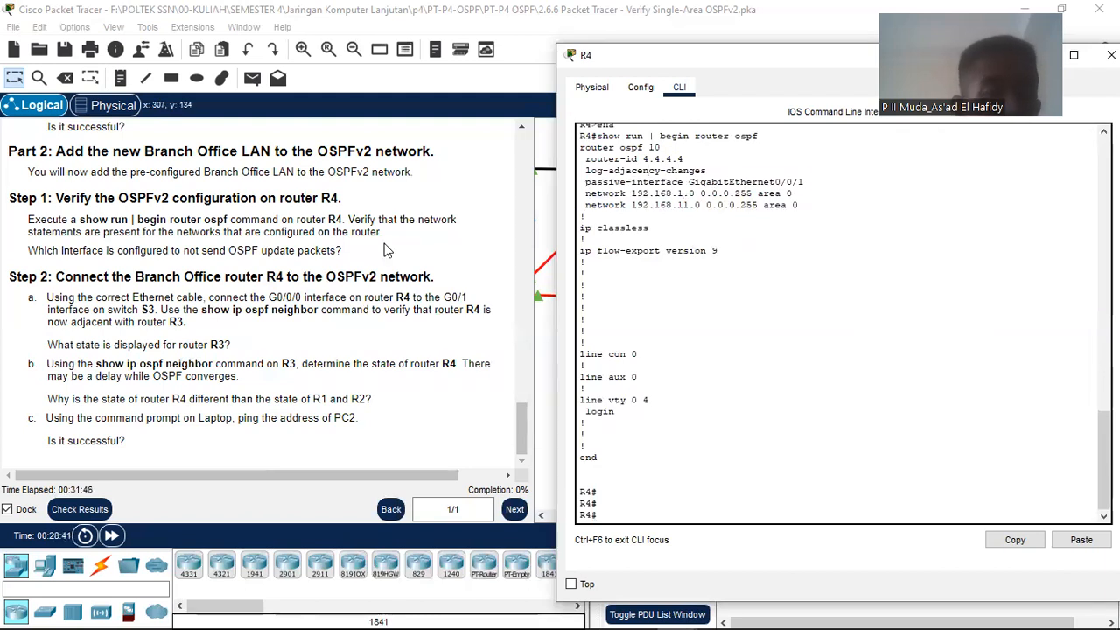
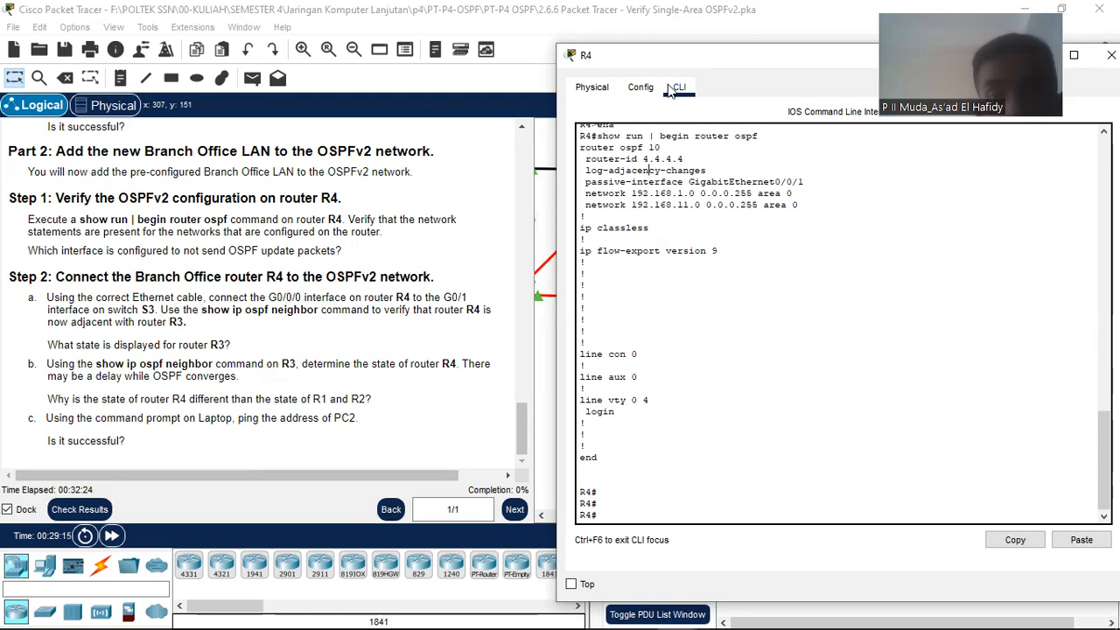
Step: Drag R4's CLI window aside and close it to reveal the topology workspace
drag(677, 58, 381, 28)
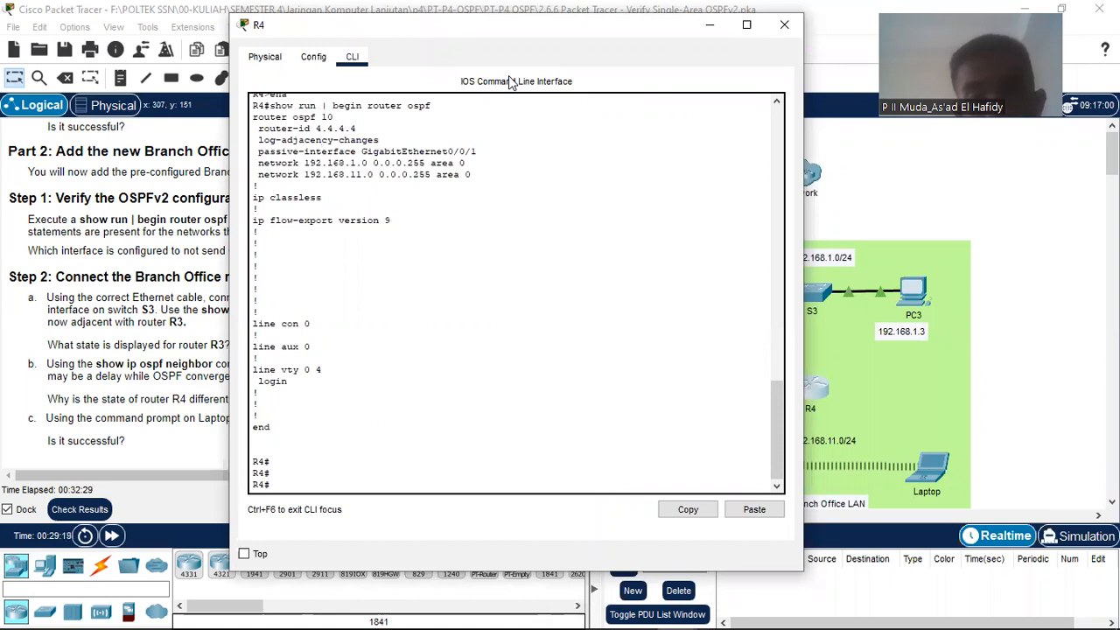
click(710, 26)
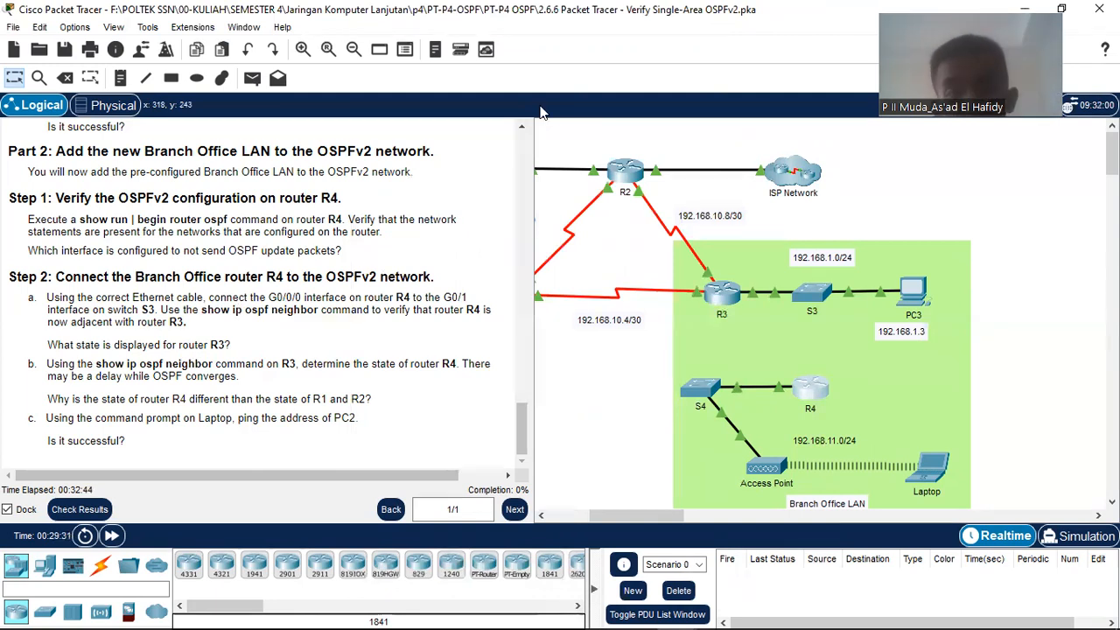
Step: Cable R4 GigabitEthernet0/0/0 to S3 GigabitEthernet0/1 with copper straight-through, then fast-forward time
click(100, 564)
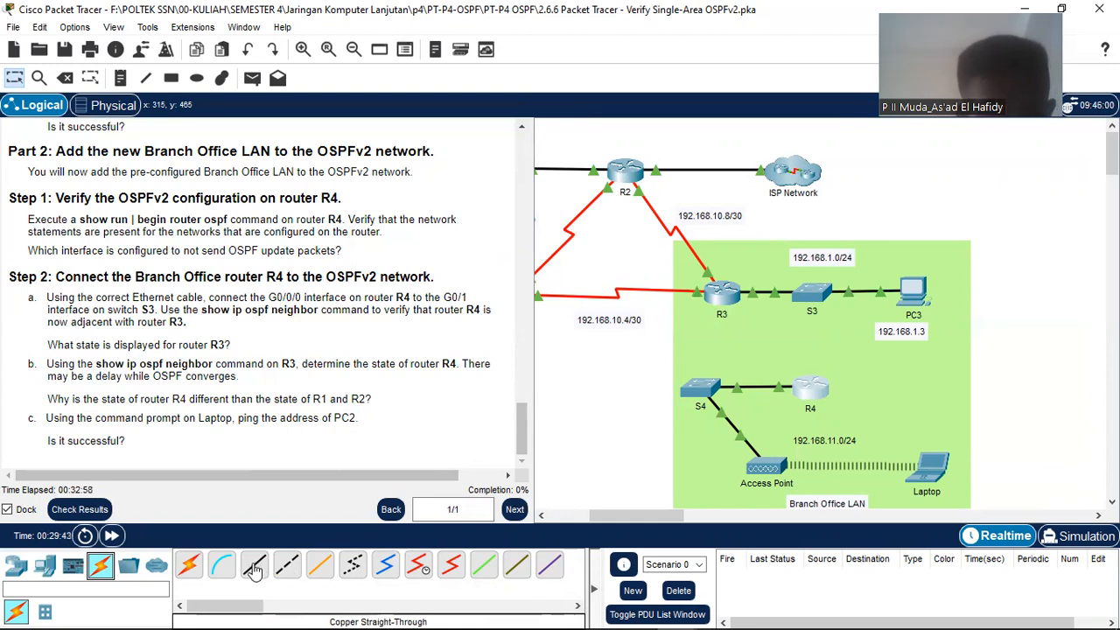
click(254, 569)
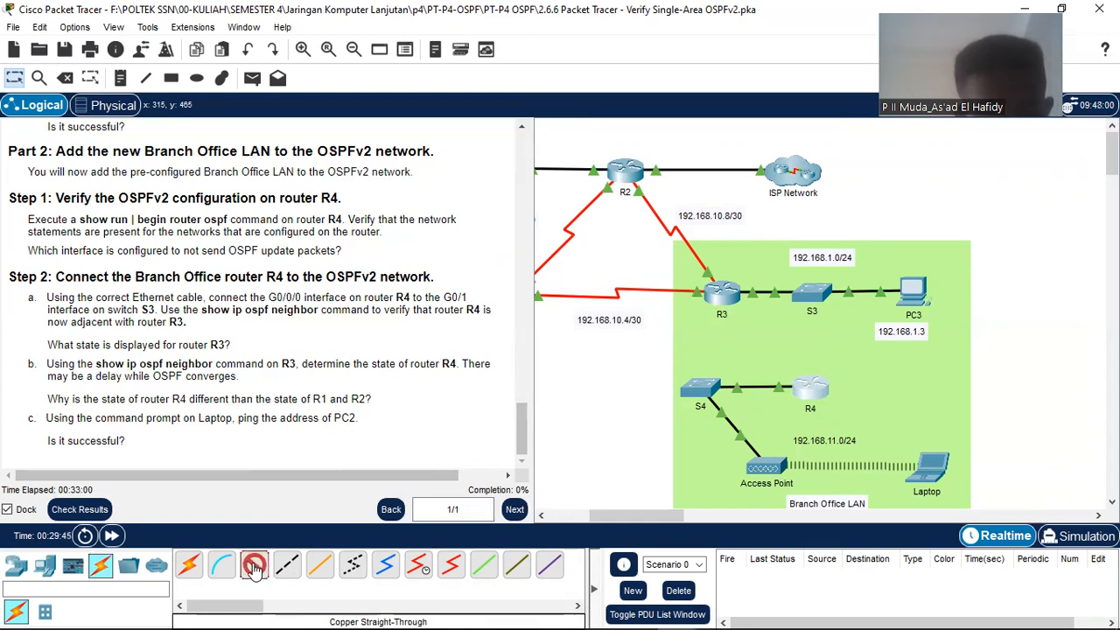
mouse_move(812, 390)
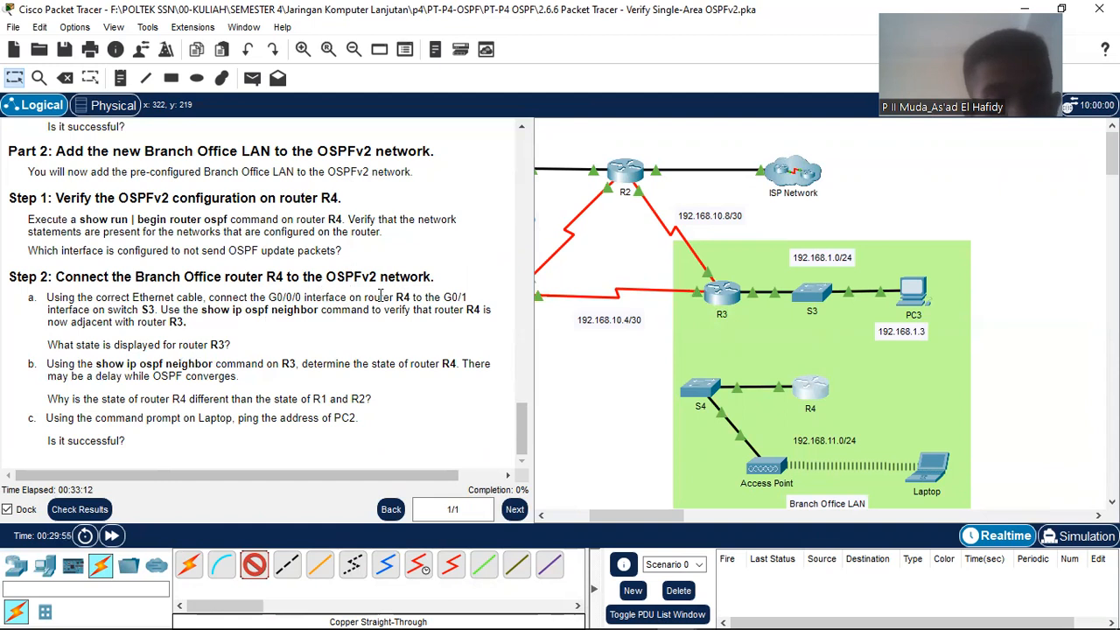
click(813, 390)
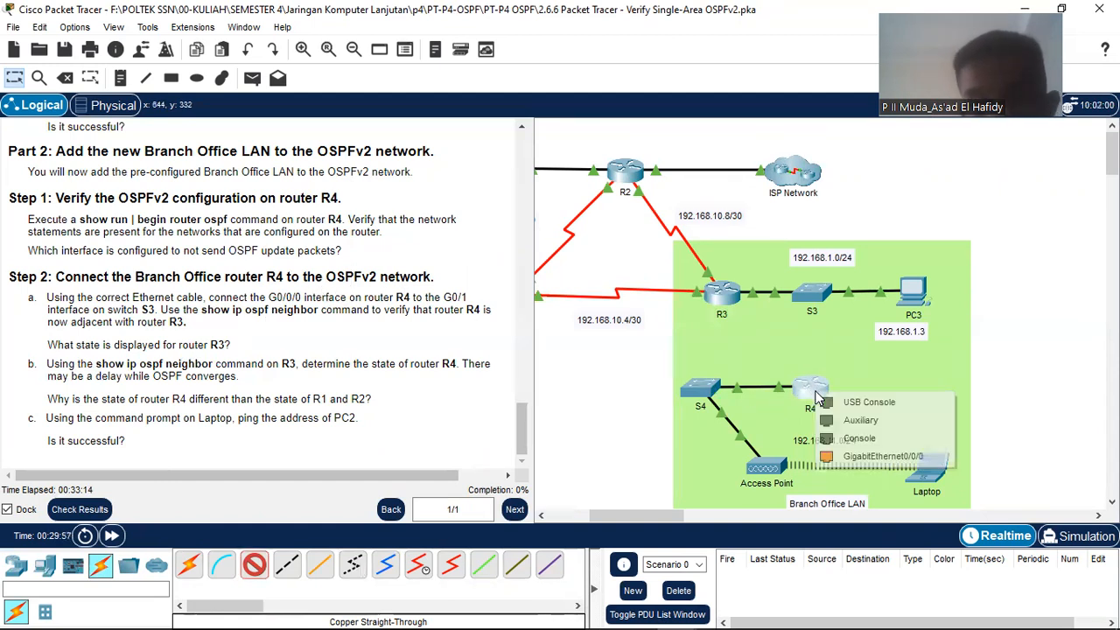
click(865, 457)
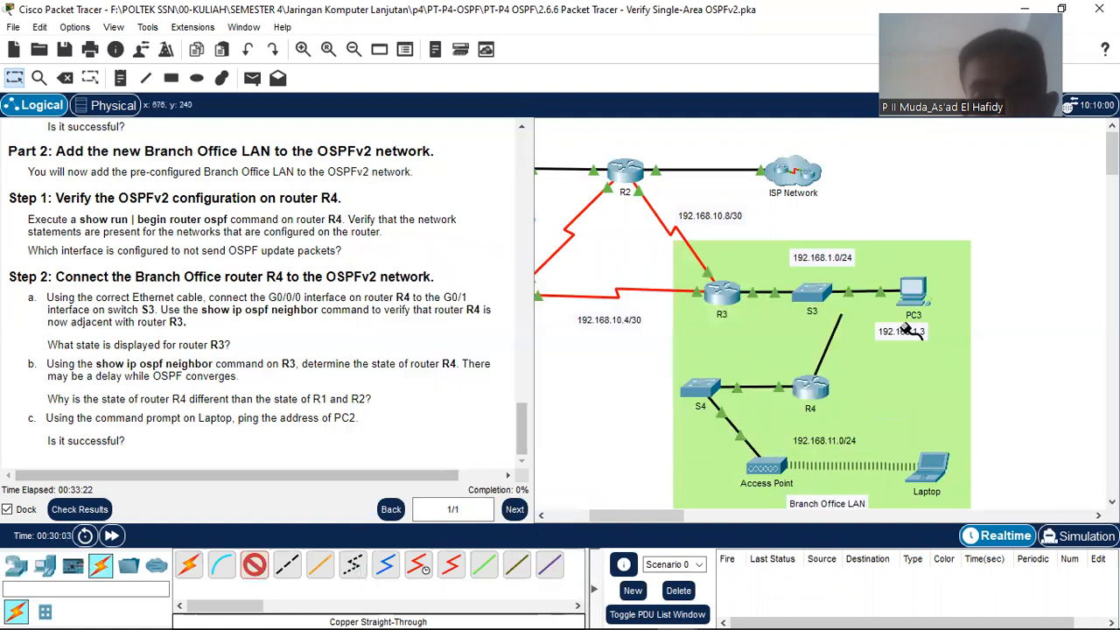
click(832, 301)
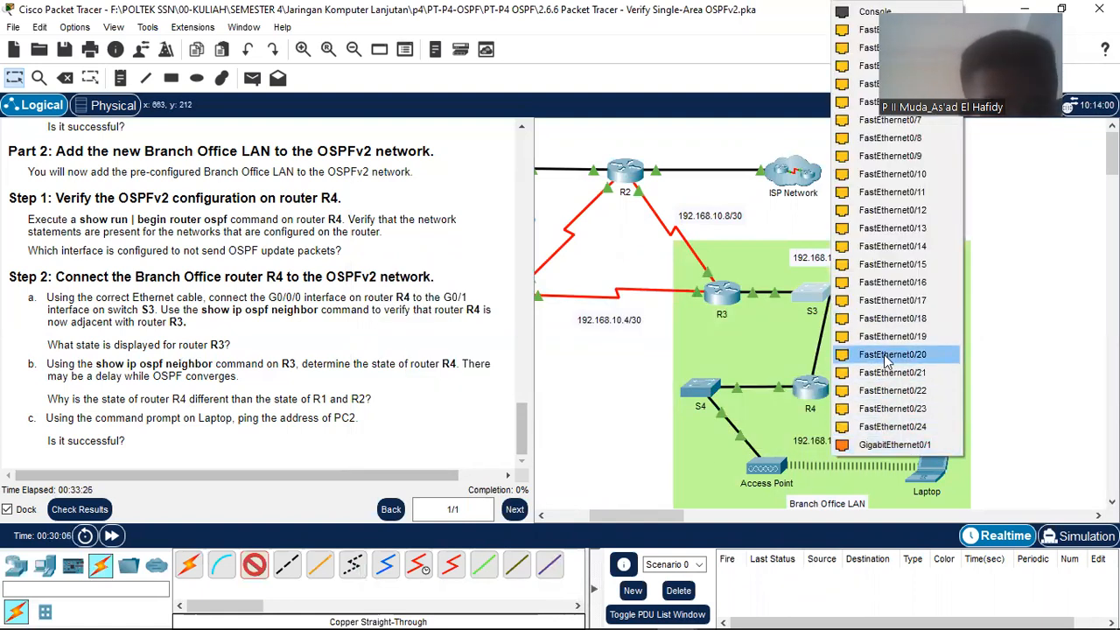
click(892, 444)
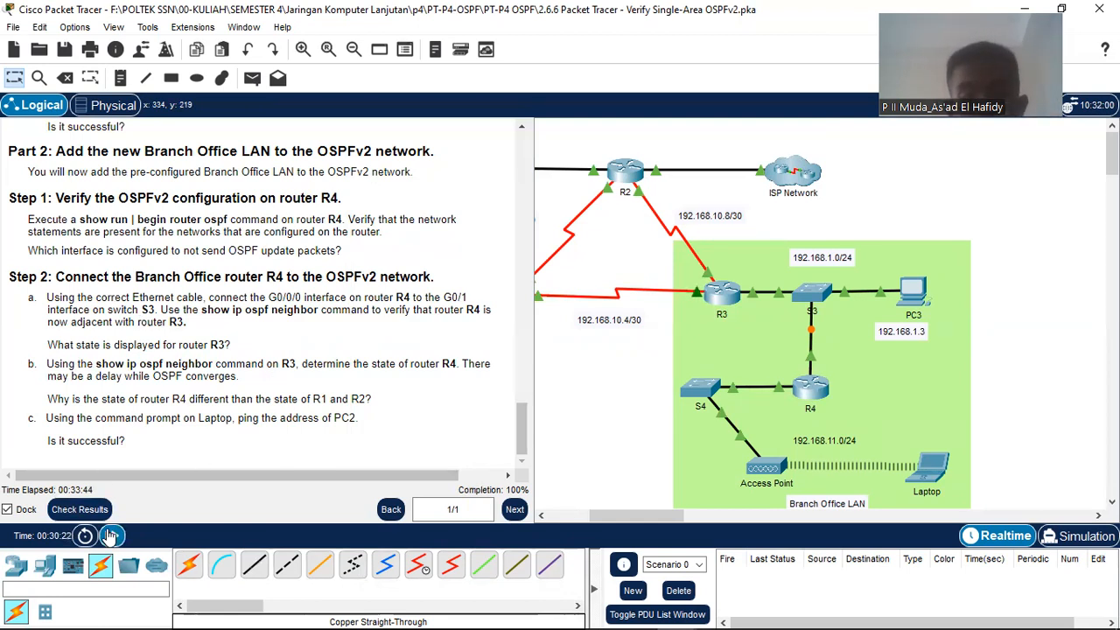
click(111, 535)
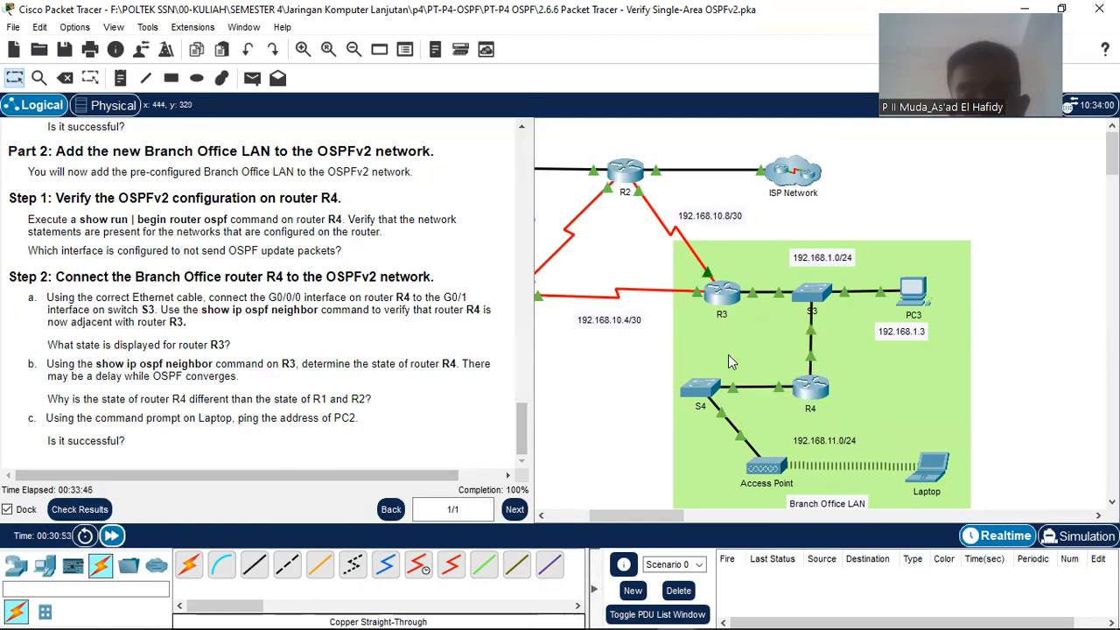
Step: On R4, run show ip ospf neighbor and highlight neighbor 3.3.3.3's FULL/BDR state
click(812, 389)
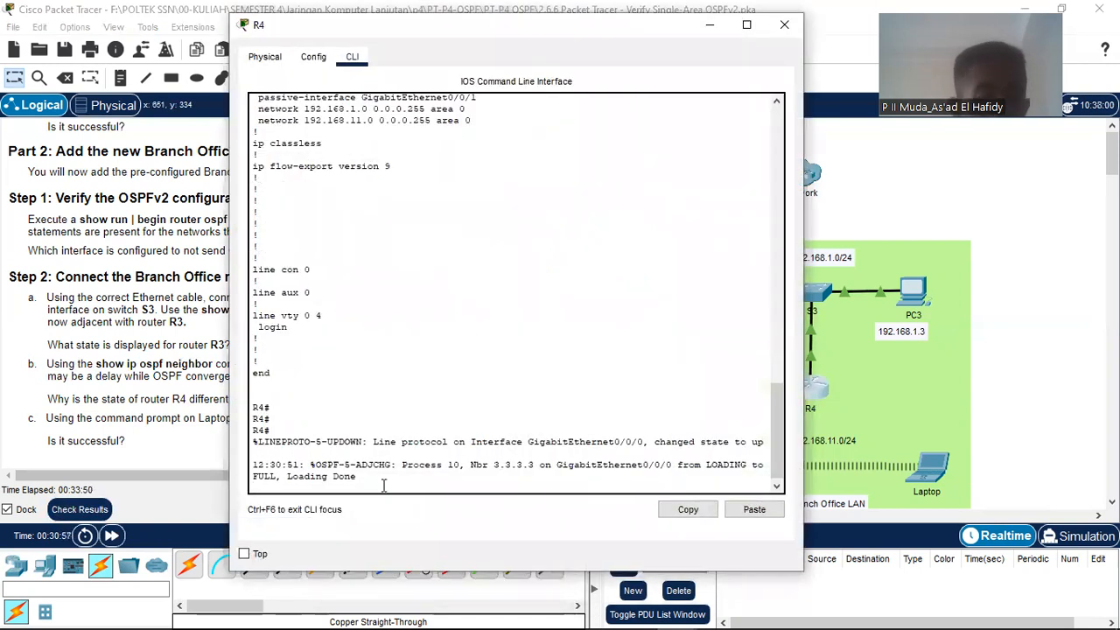
key(Return)
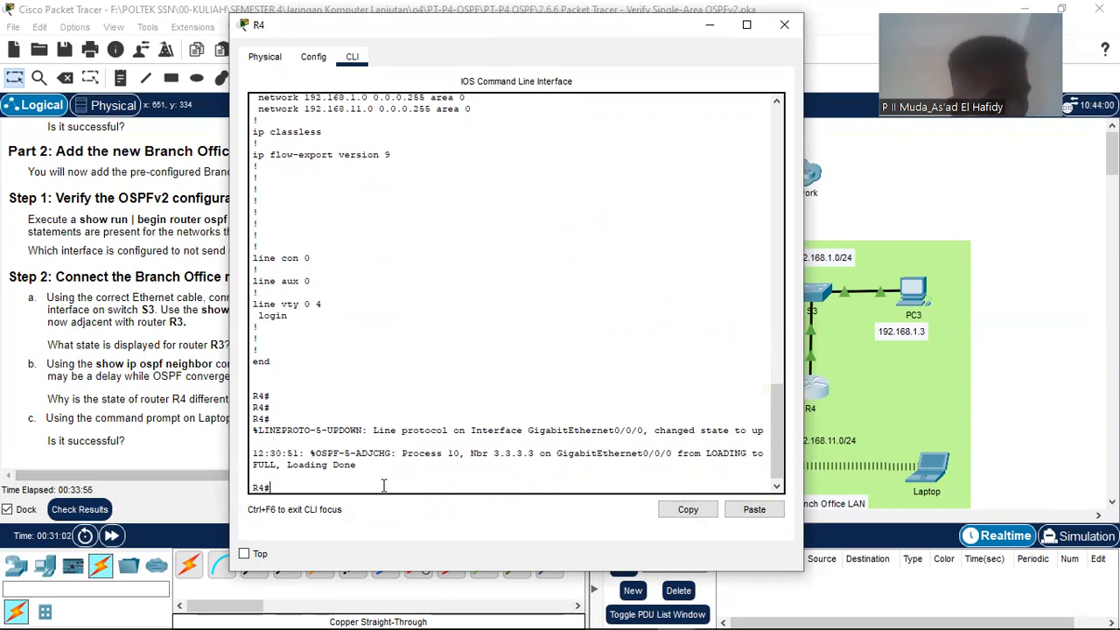
text(sh)
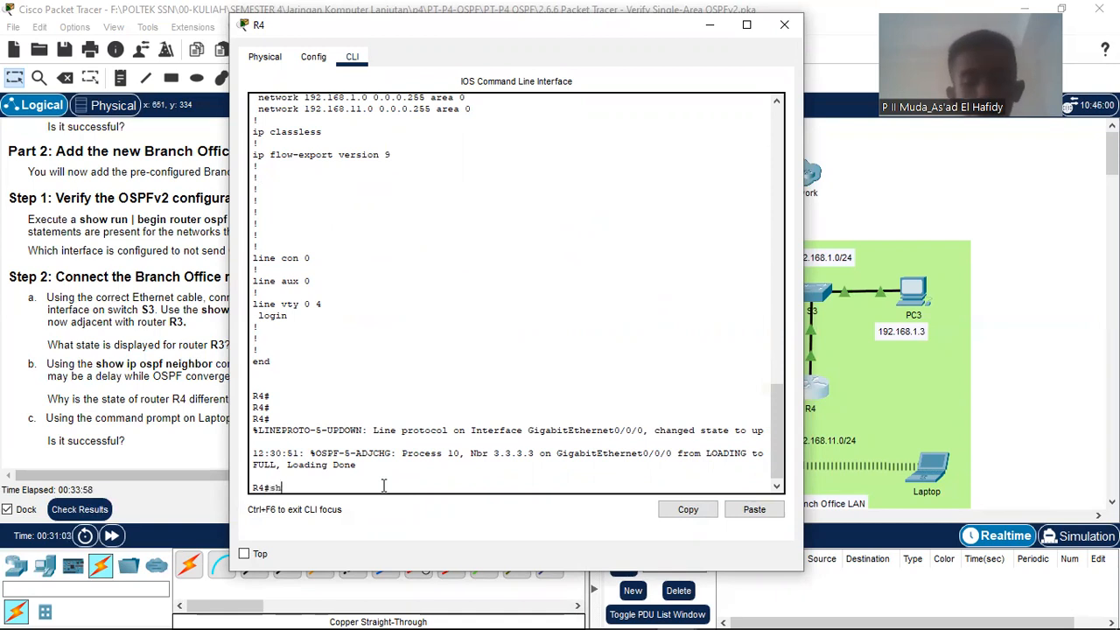
text(ow ip ospf )
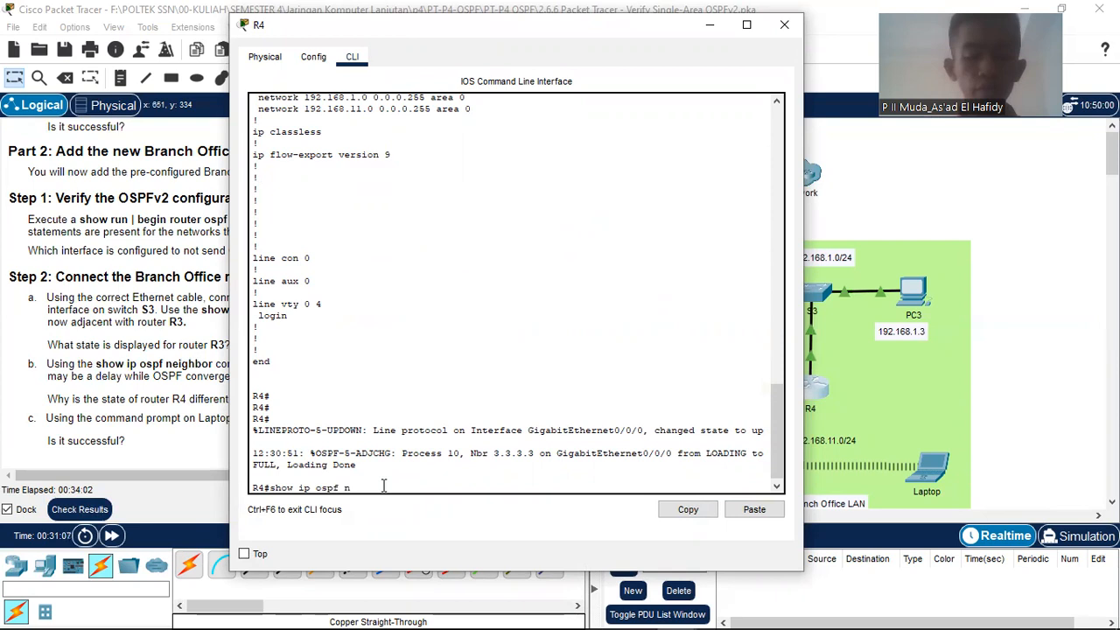
text(ne)
key(Tab)
key(Return)
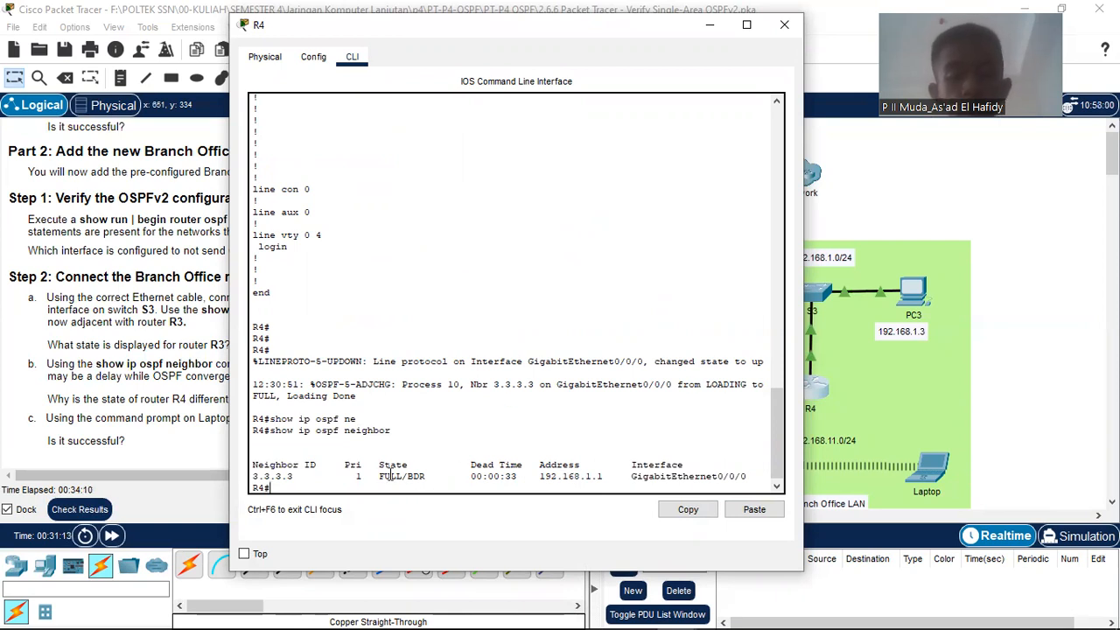
drag(382, 476, 430, 476)
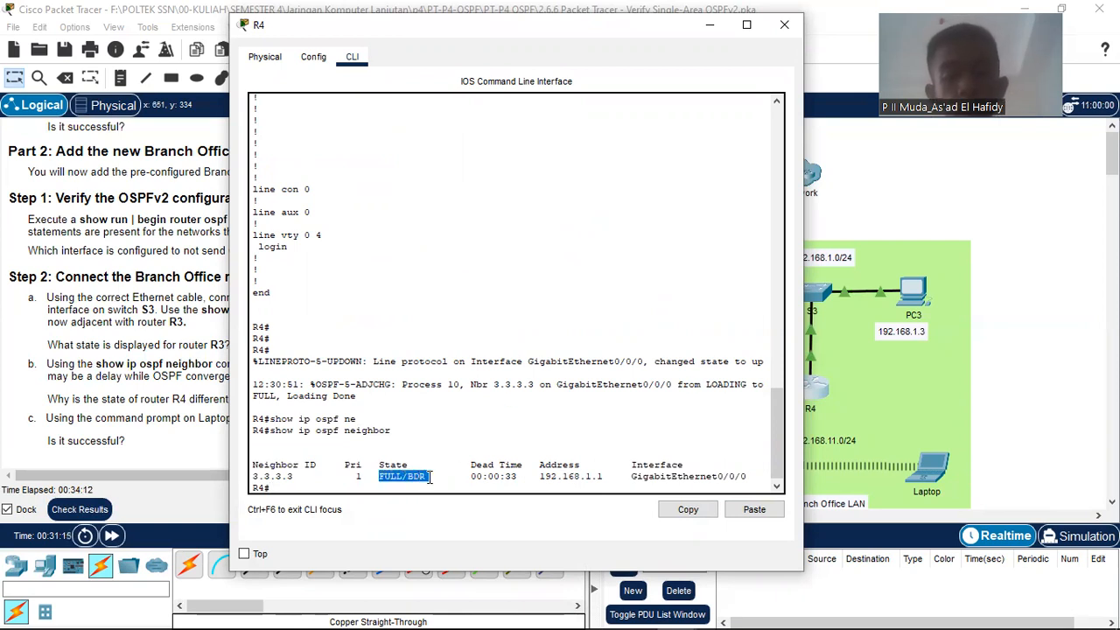
click(430, 477)
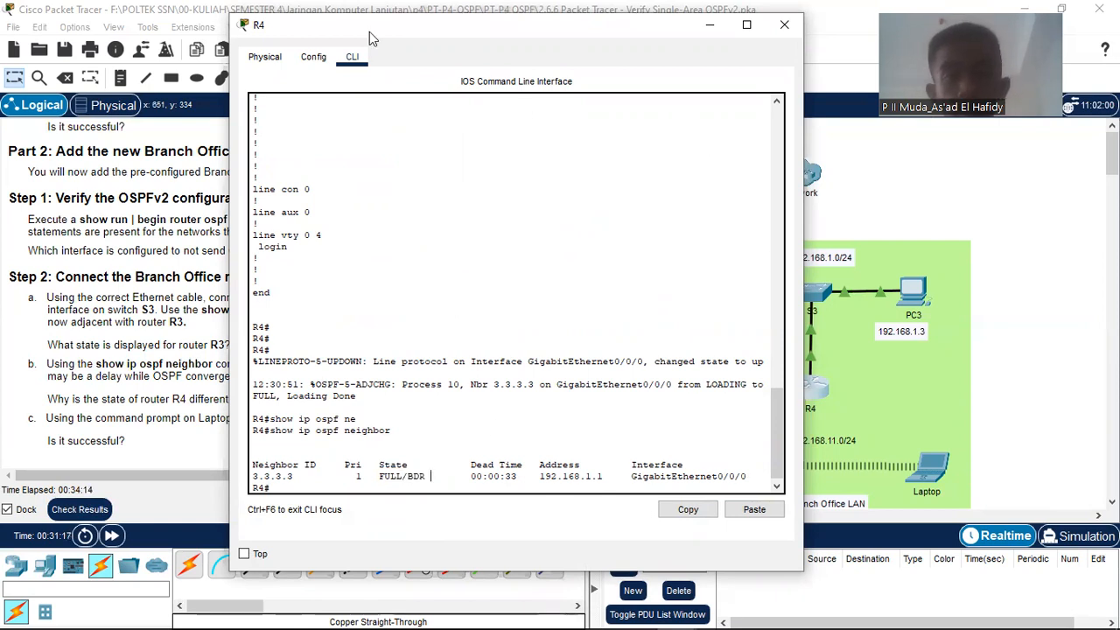
Step: Move R4's CLI window aside and minimize it
drag(369, 32, 706, 19)
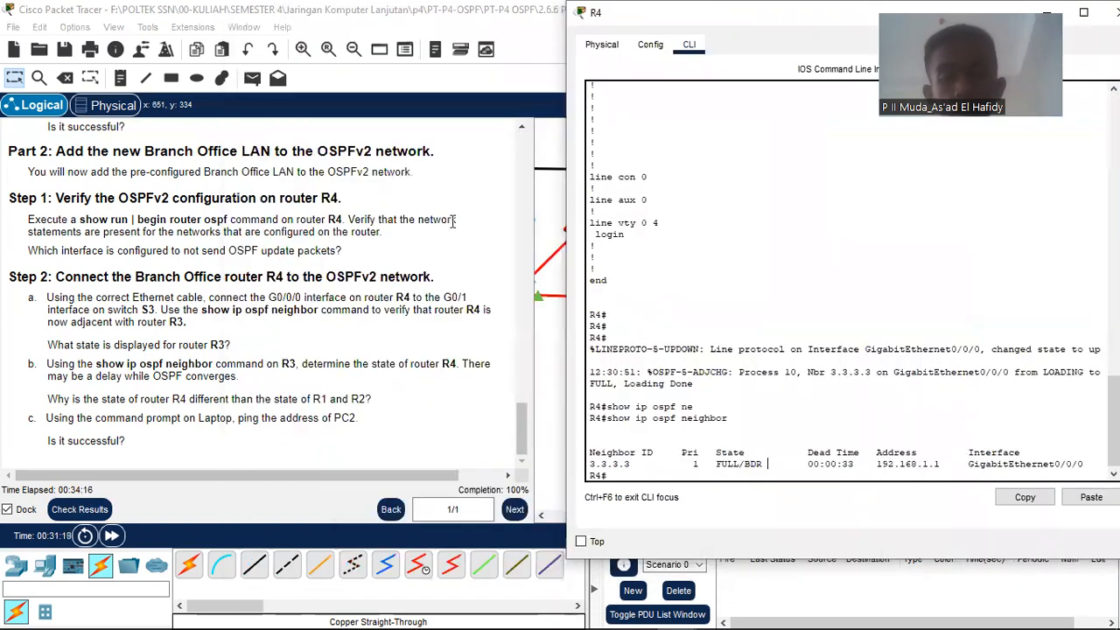
scroll(379, 408, up, 3)
scroll(379, 407, up, 15)
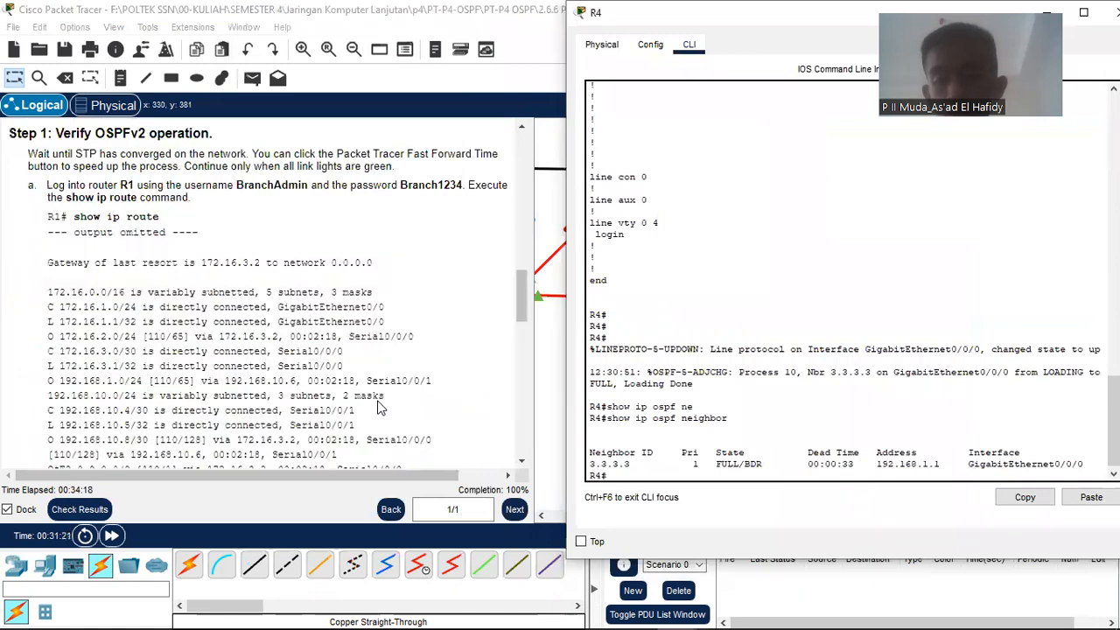
scroll(379, 407, up, 5)
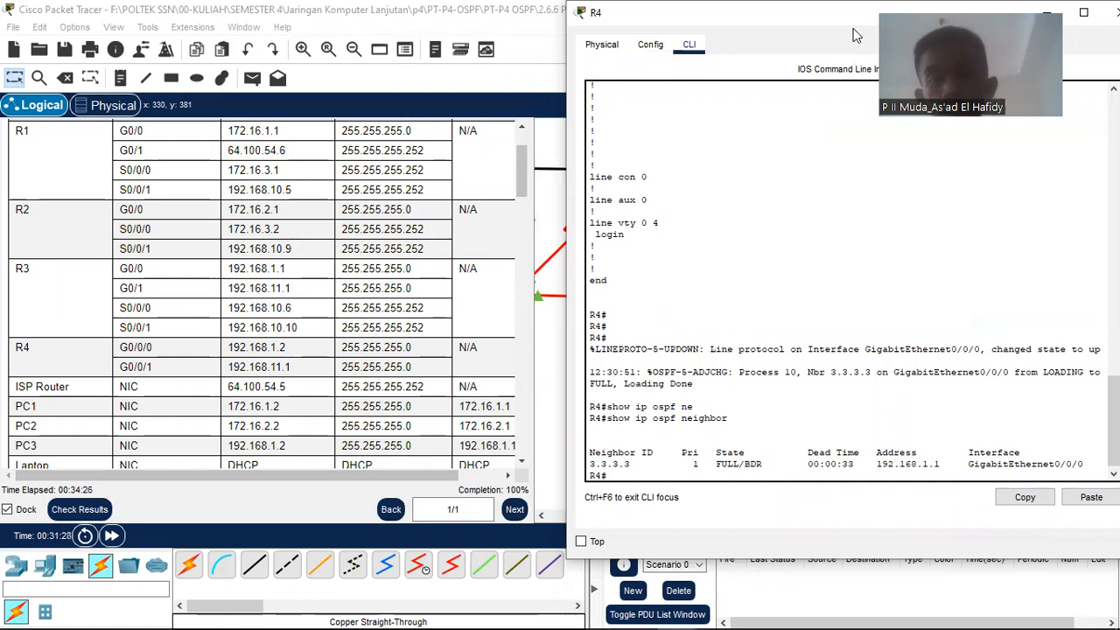
drag(788, 18, 345, 41)
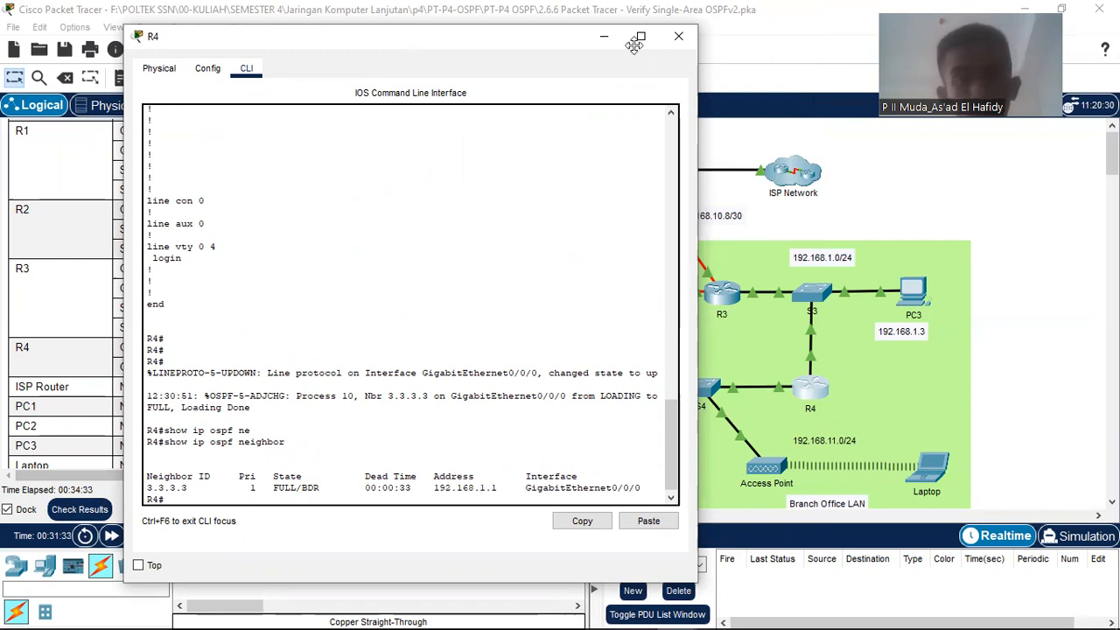
click(604, 36)
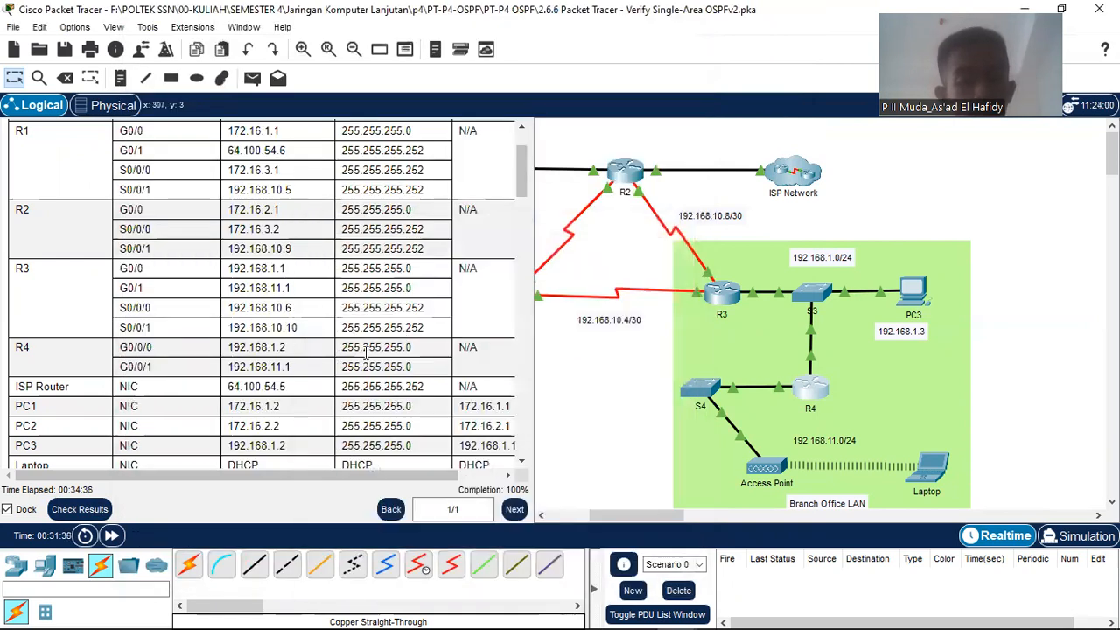
Step: Scroll the instructions panel down to Part 2, Step 2 on connecting R4
scroll(386, 358, down, 15)
scroll(386, 359, down, 10)
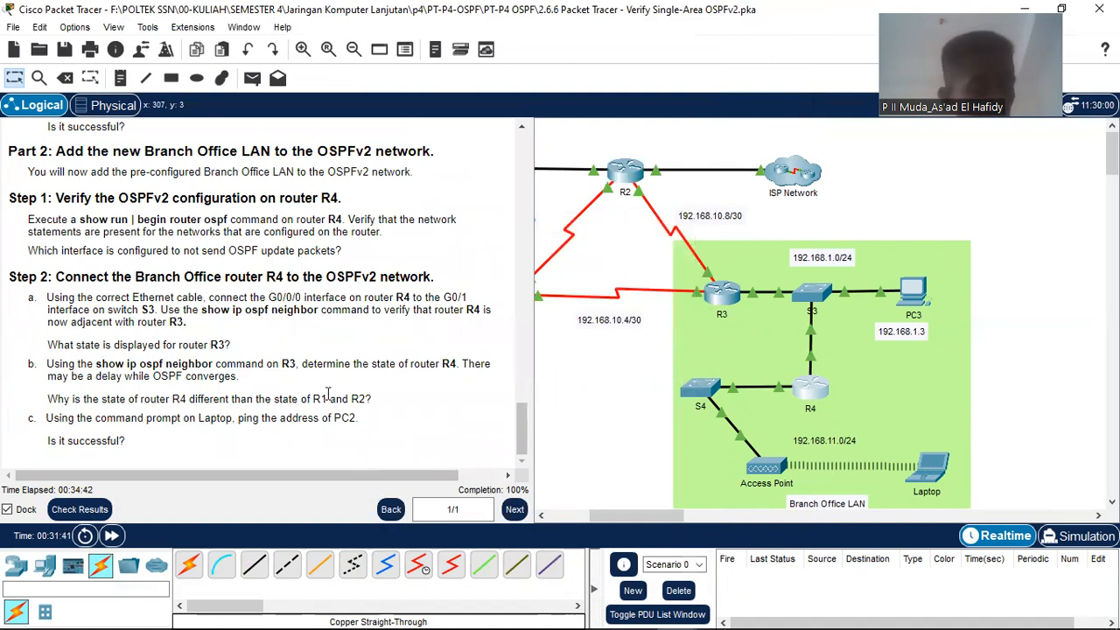
mouse_move(721, 613)
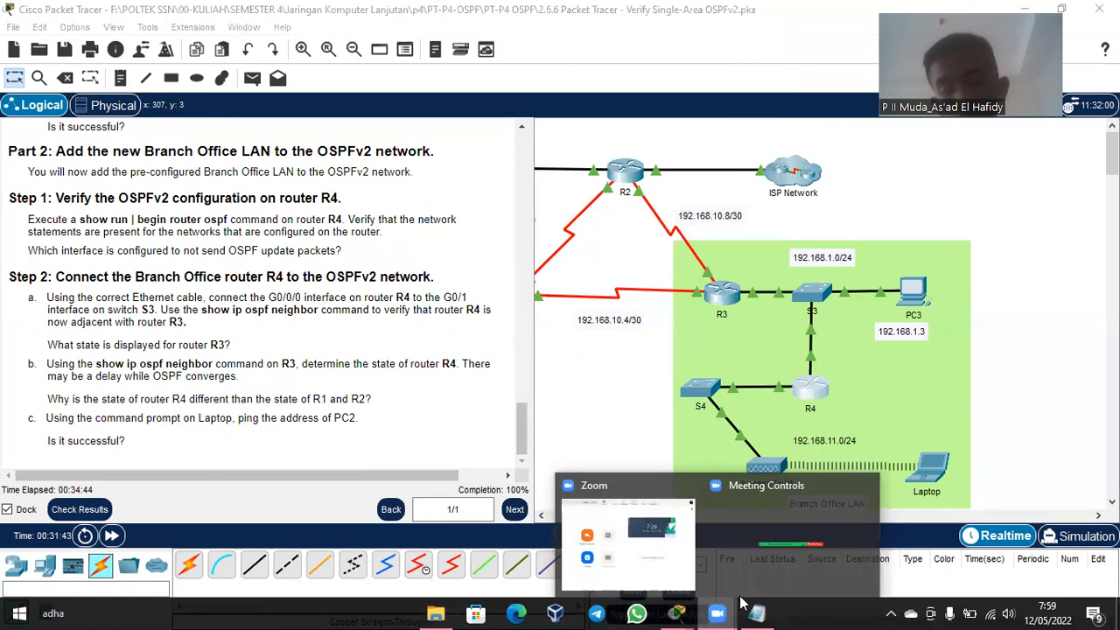
mouse_move(682, 612)
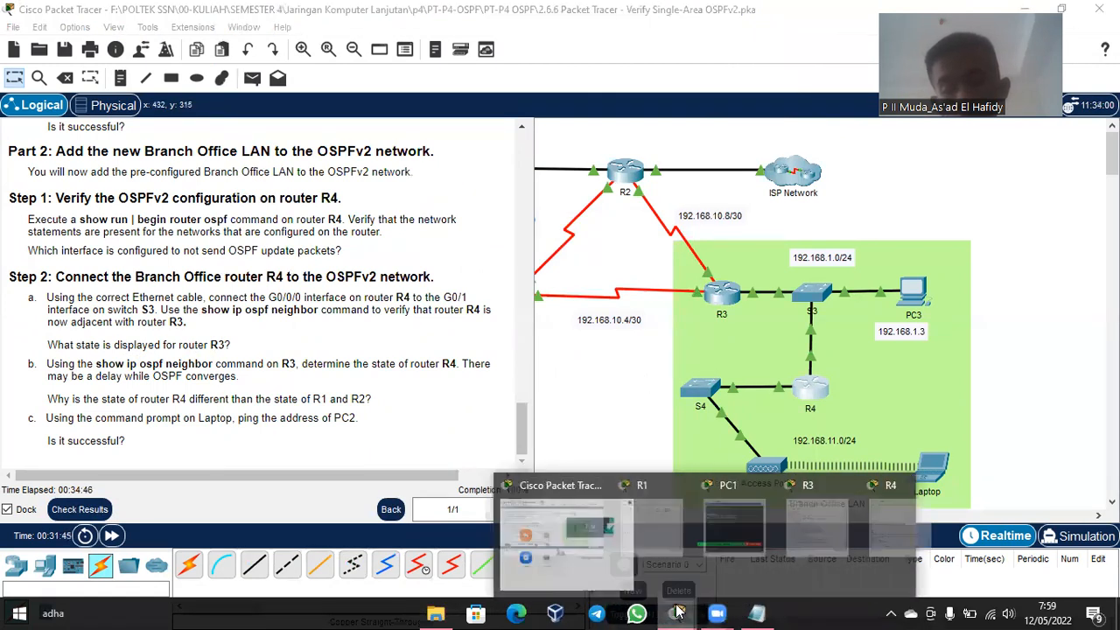
click(814, 525)
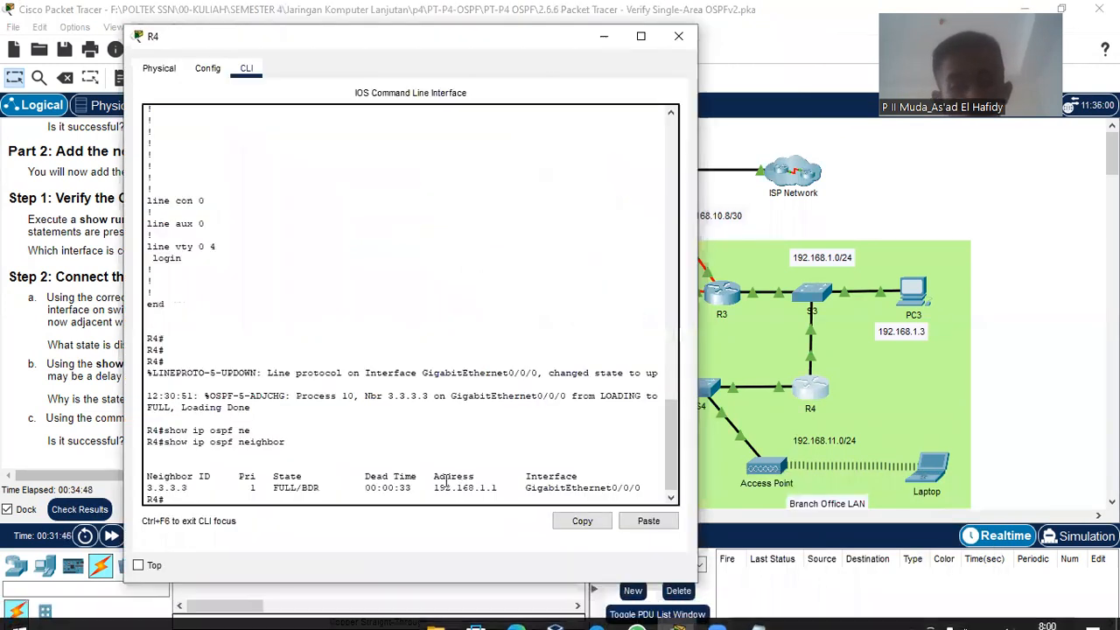
drag(331, 487, 286, 485)
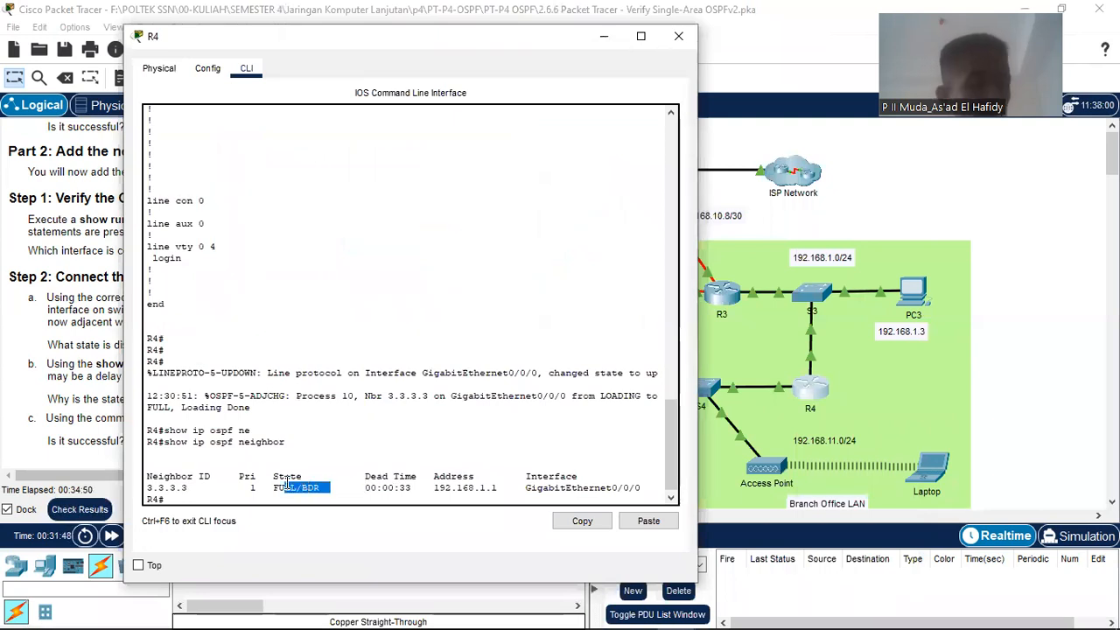
click(287, 485)
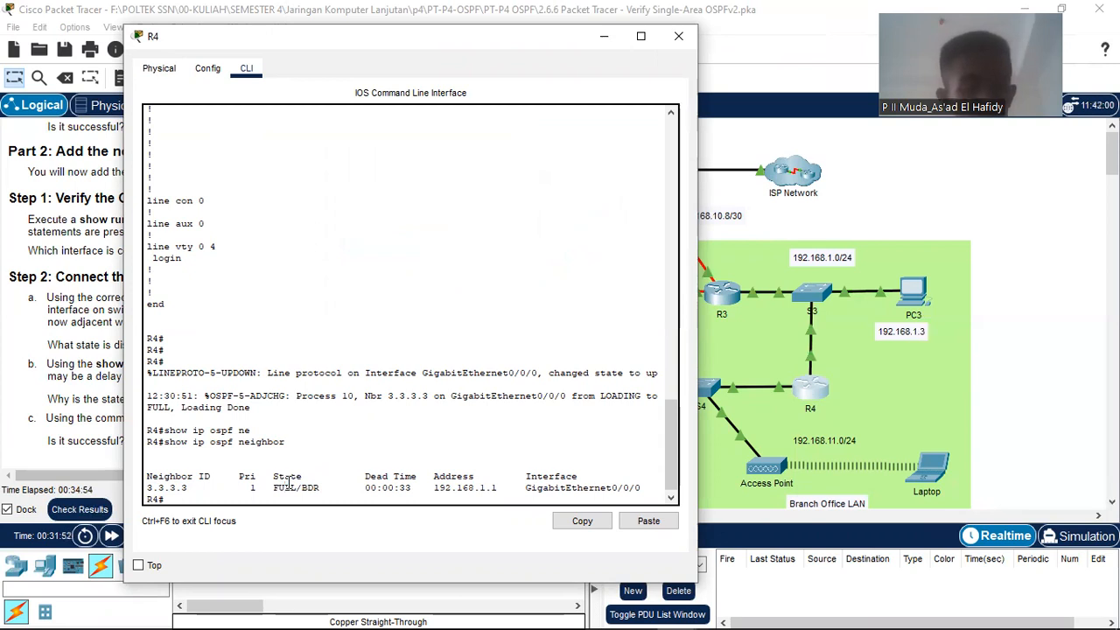
drag(277, 488, 290, 488)
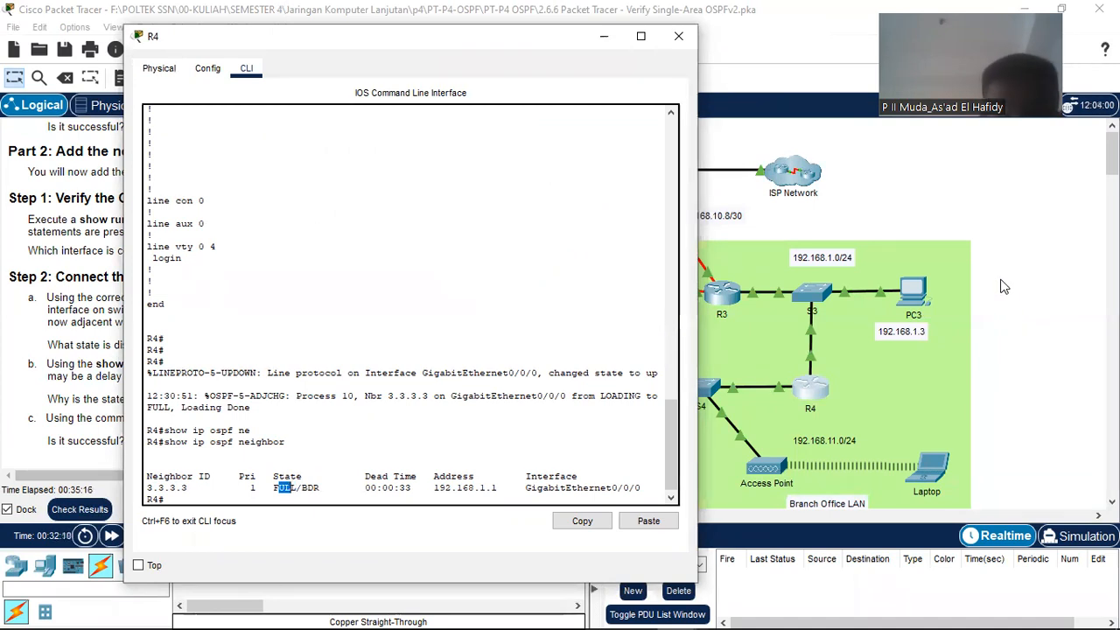
click(951, 300)
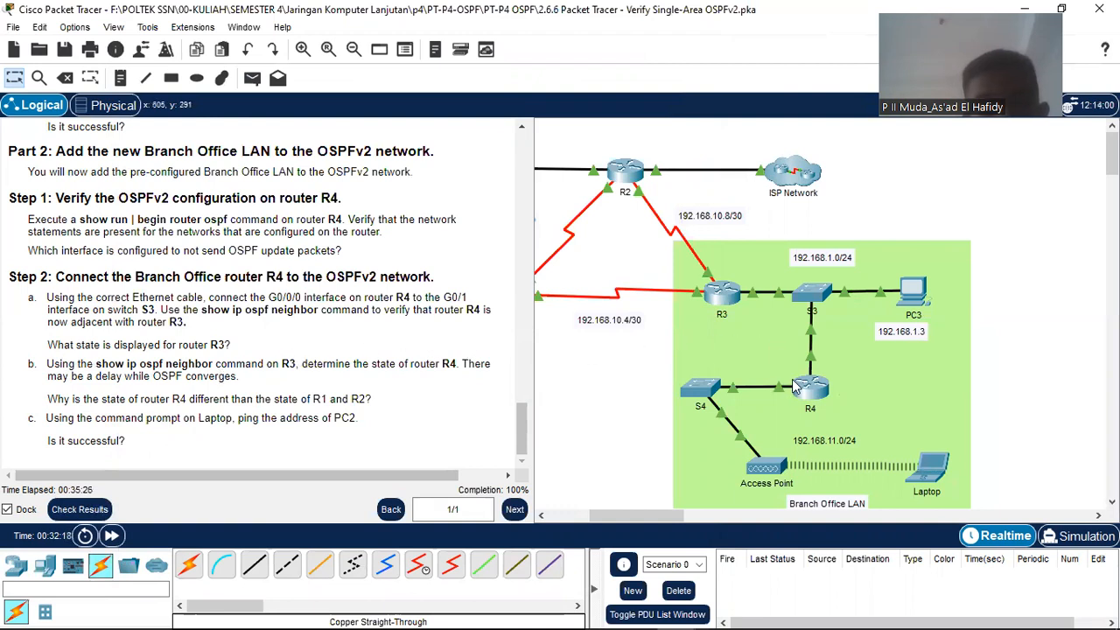
Step: Open R3's CLI, whose log shows neighbor 4.4.4.4 going LOADING to FULL
mouse_move(820, 292)
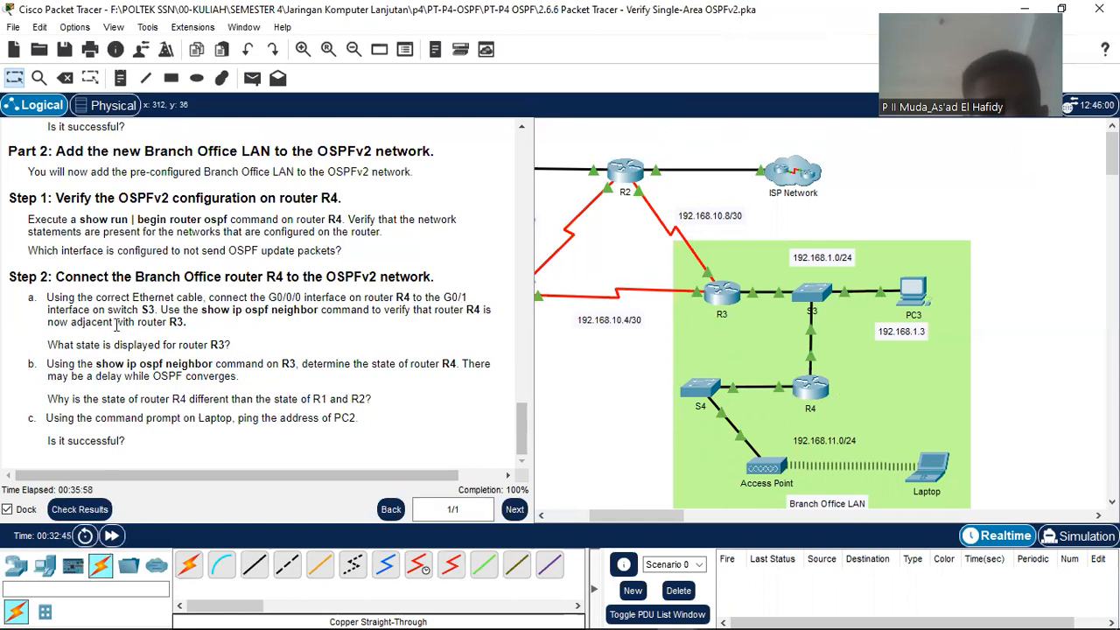
mouse_move(733, 306)
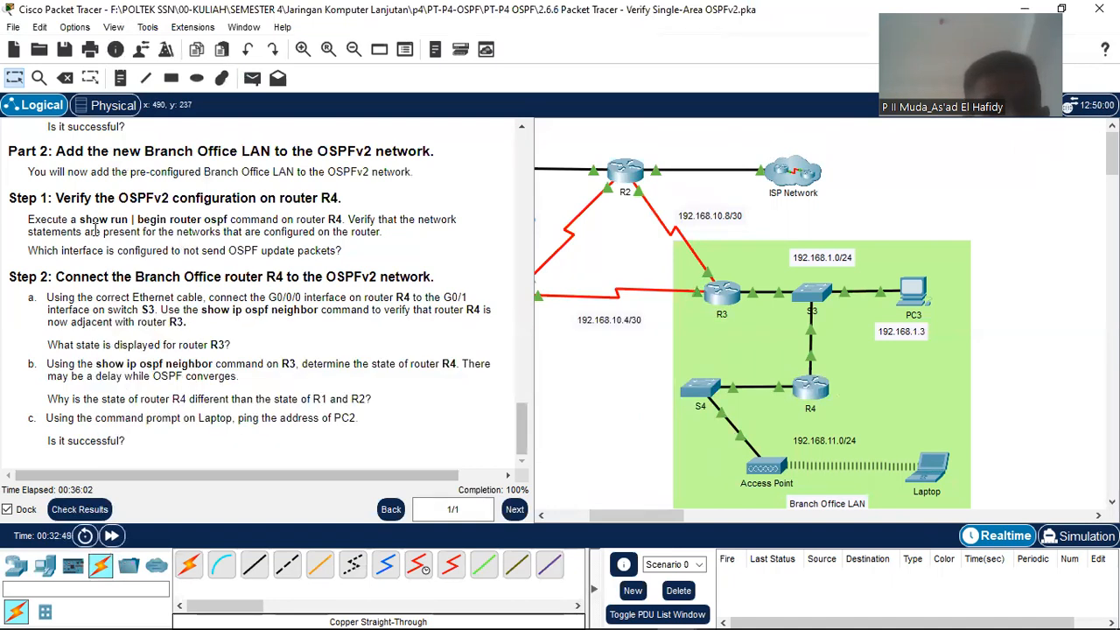
scroll(871, 353, down, 2)
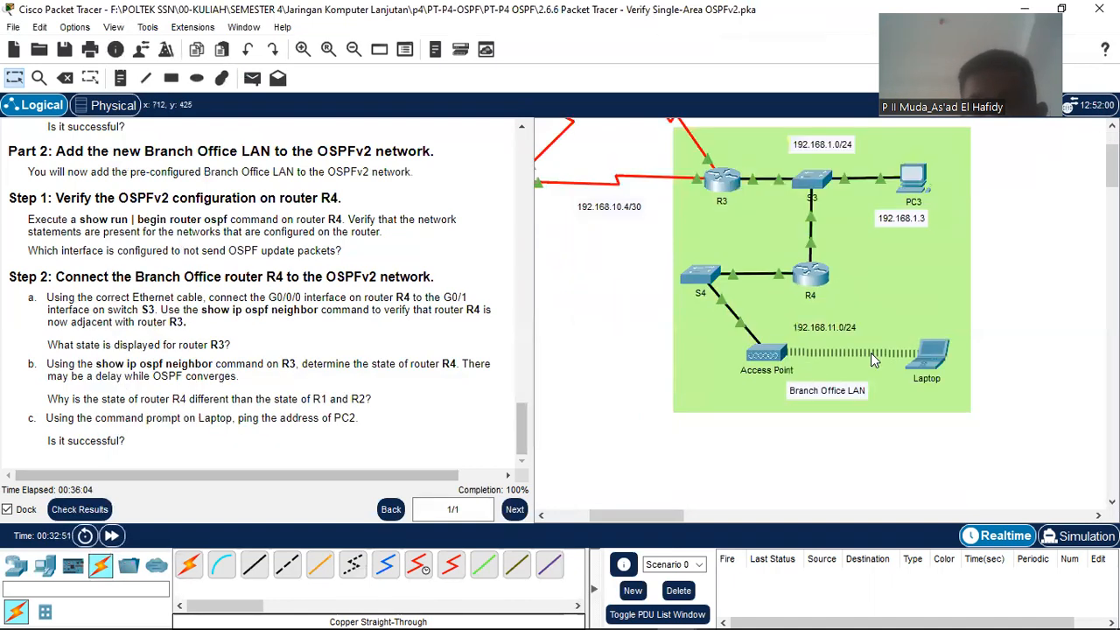
scroll(138, 326, up, 1)
scroll(137, 337, down, 1)
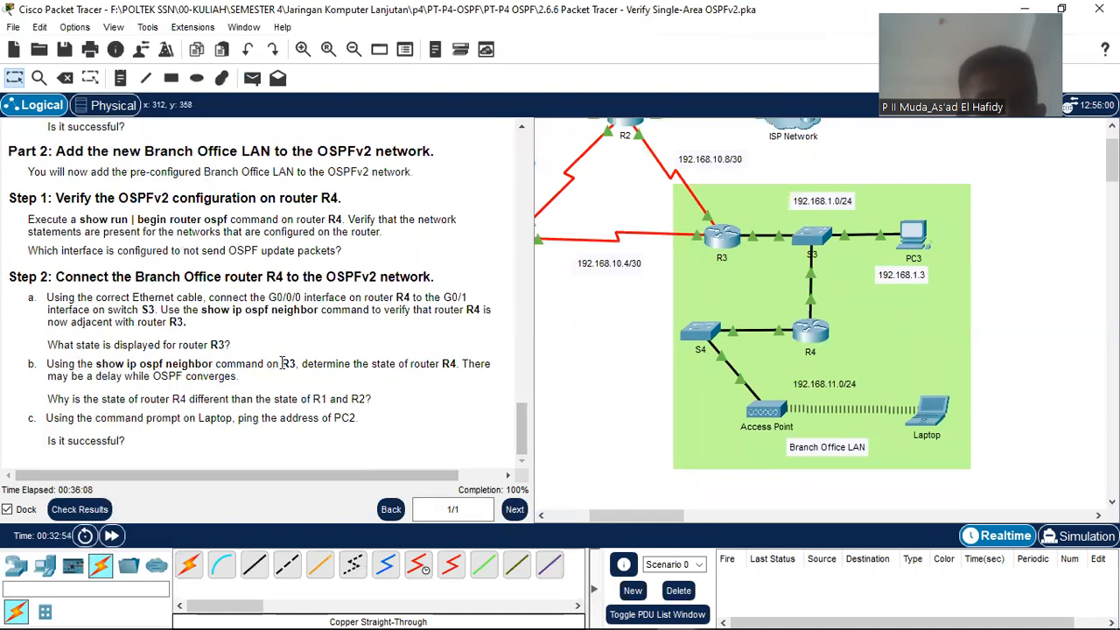
click(733, 252)
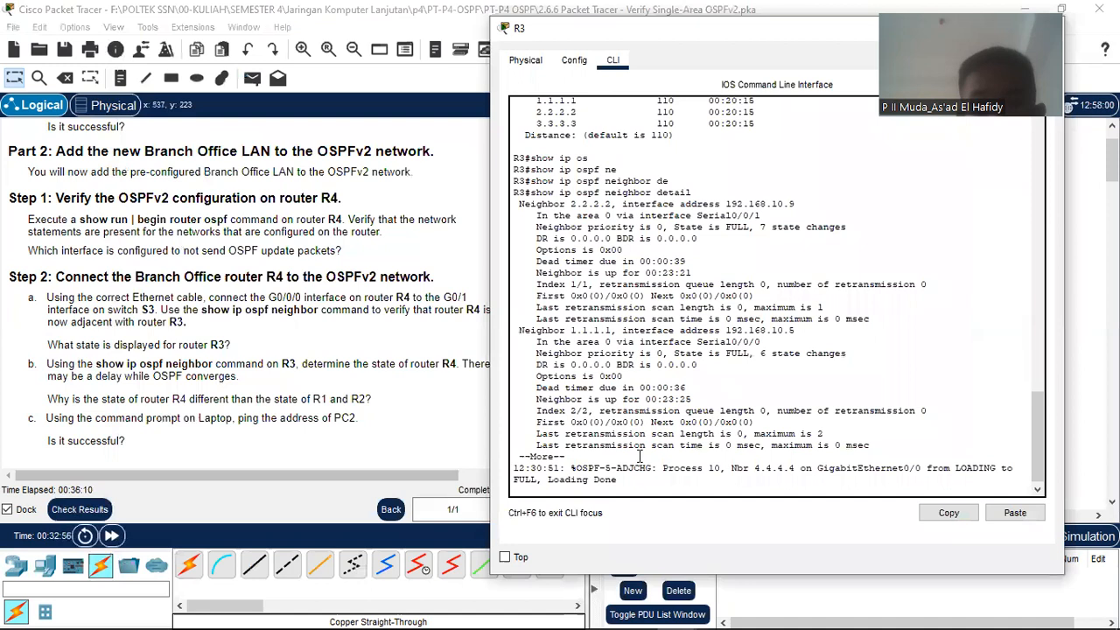
Step: On R3, run show ip ospf neighbor, highlight 4.4.4.4 as FULL/DR, then dismiss the window
key(Return)
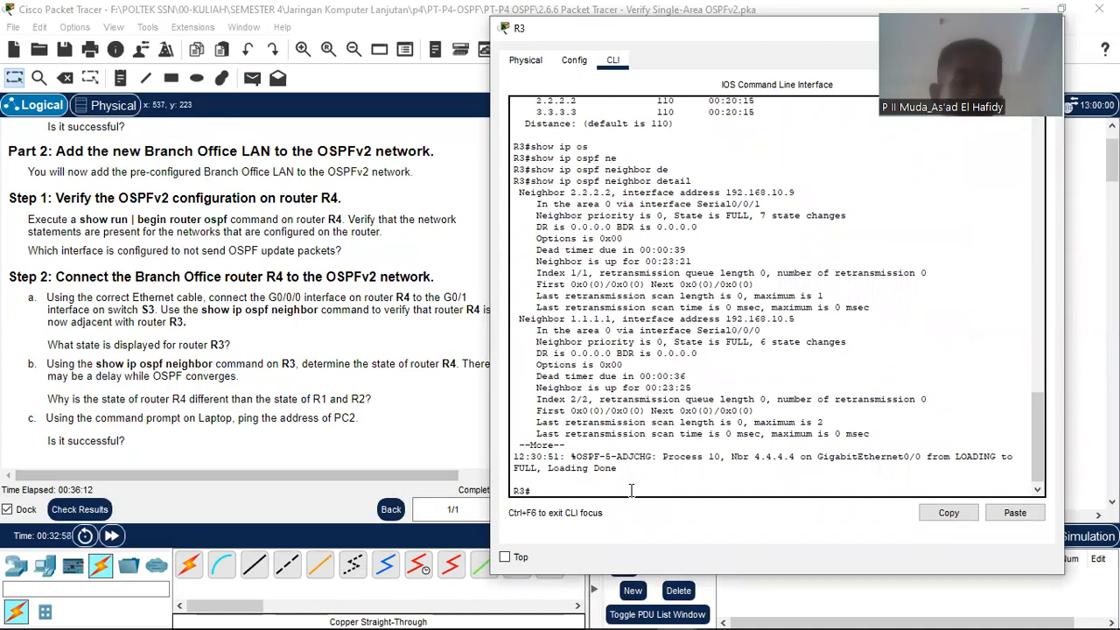
text(sho)
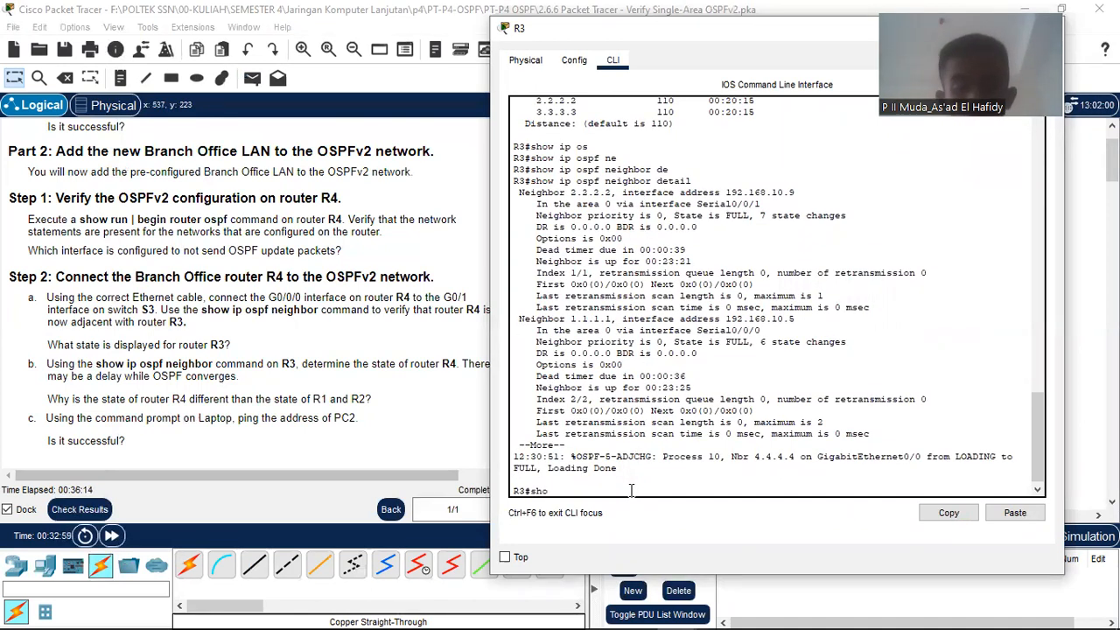
key(Tab)
text(ip )
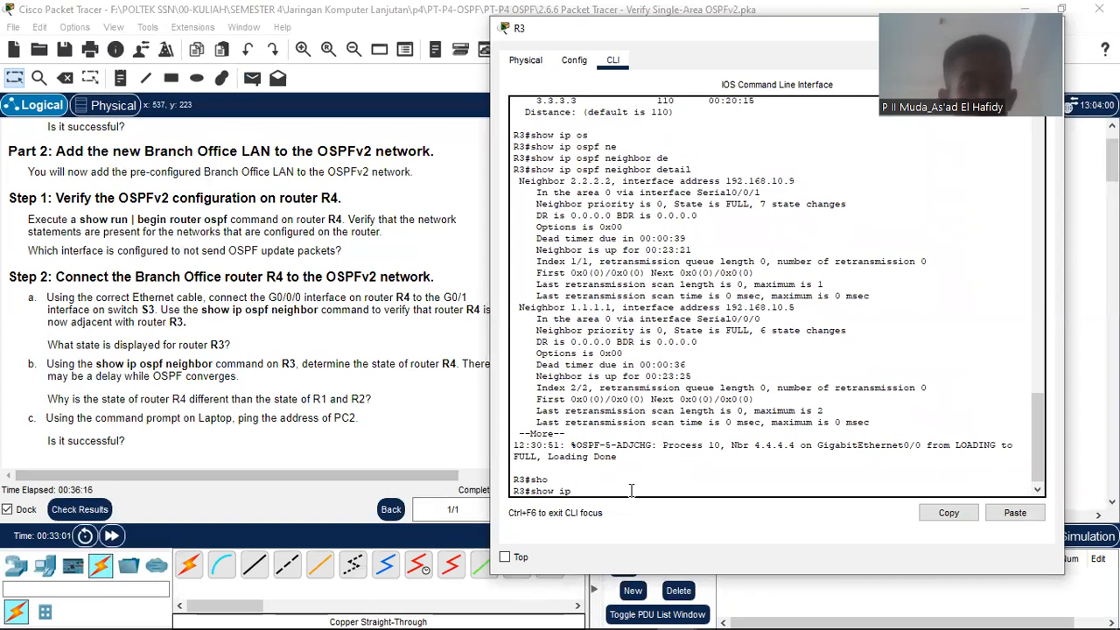
text(ospf n)
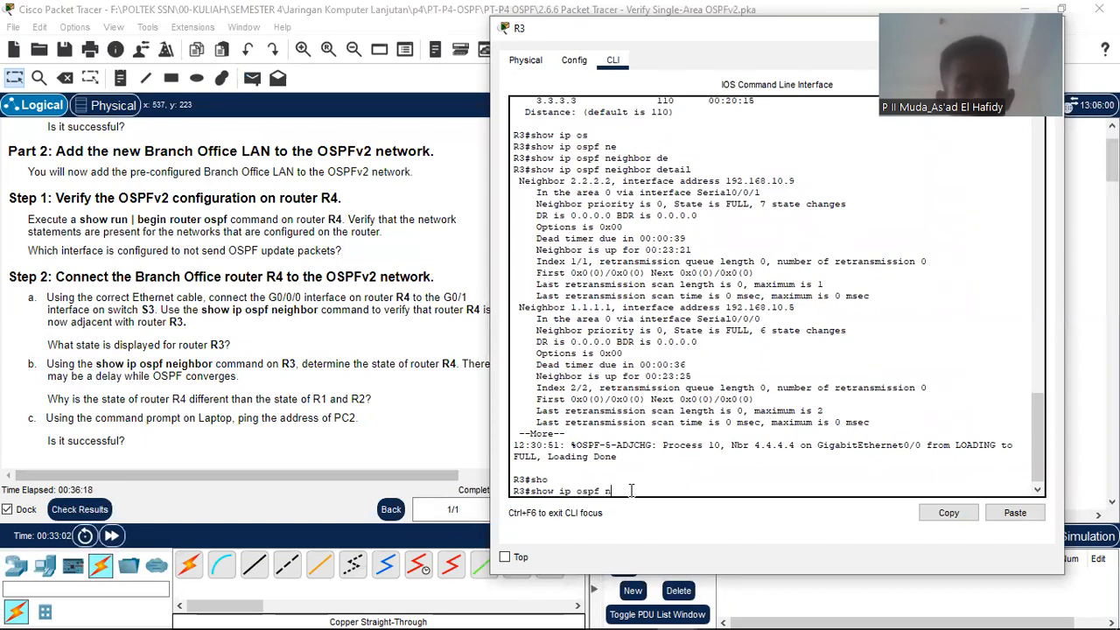
text(e)
key(Tab)
key(Return)
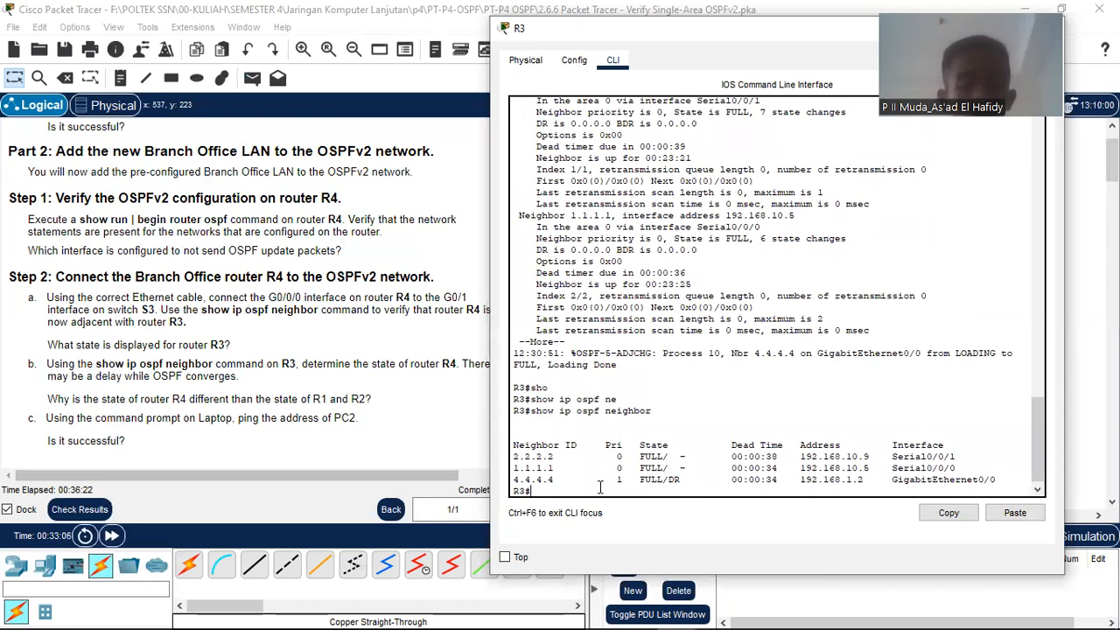
drag(634, 480, 717, 474)
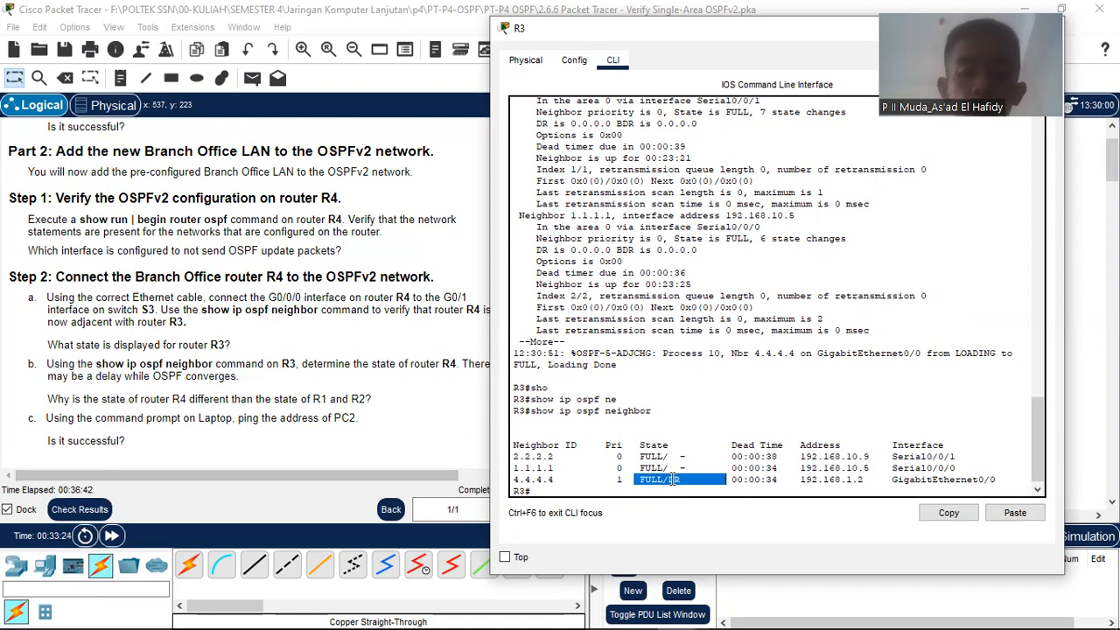
click(97, 375)
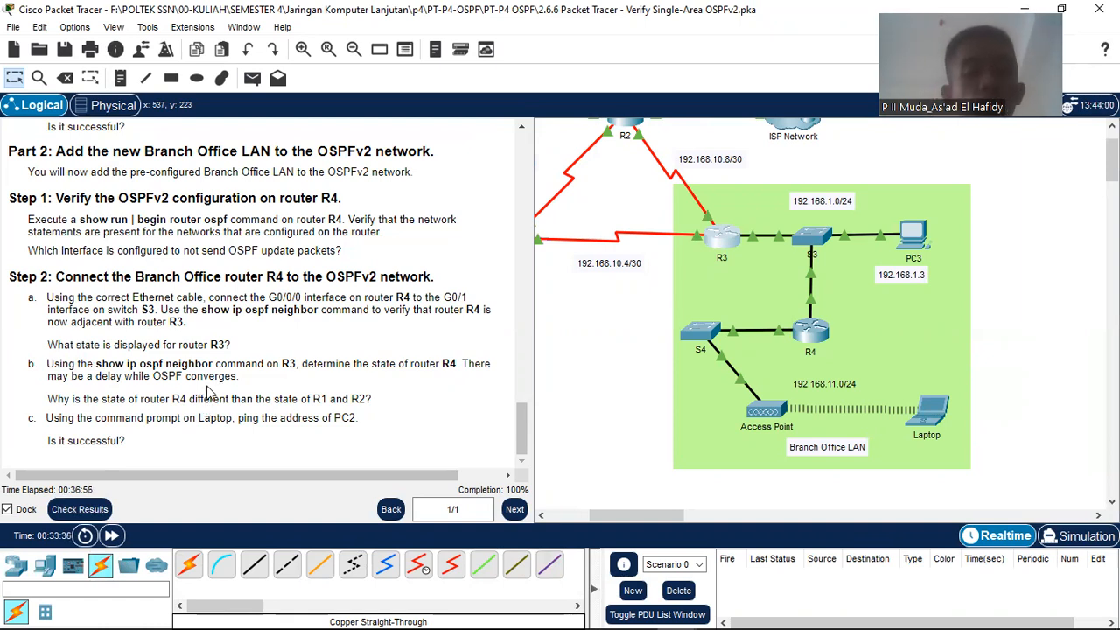
Step: Scroll and pan the canvas to bring the Branch Office LAN into view
scroll(254, 411, up, 3)
drag(639, 517, 622, 483)
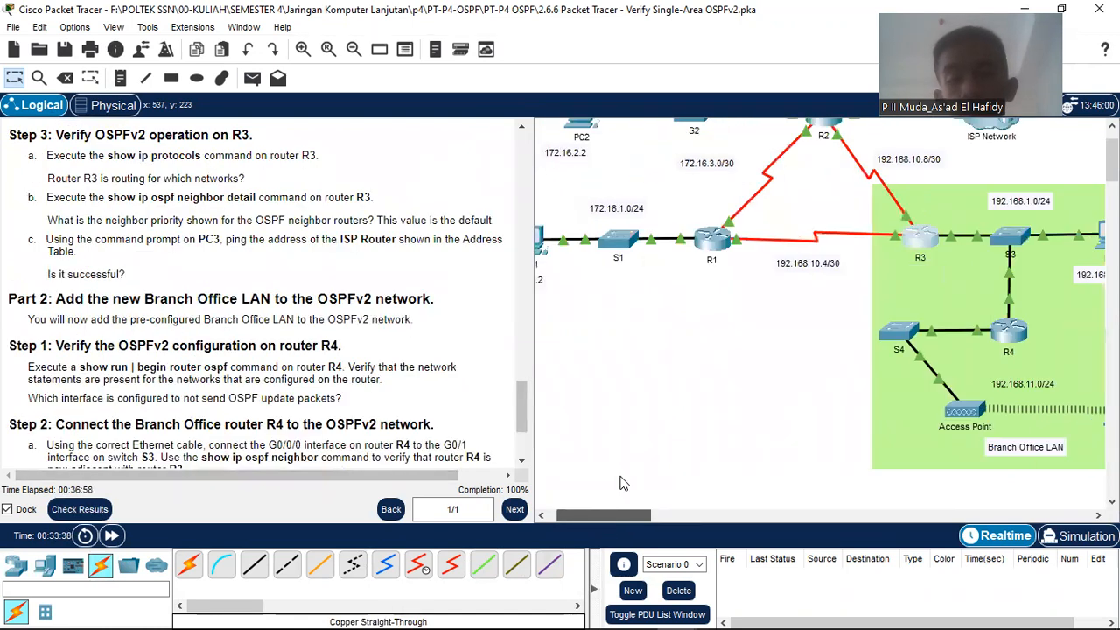
scroll(770, 262, up, 1)
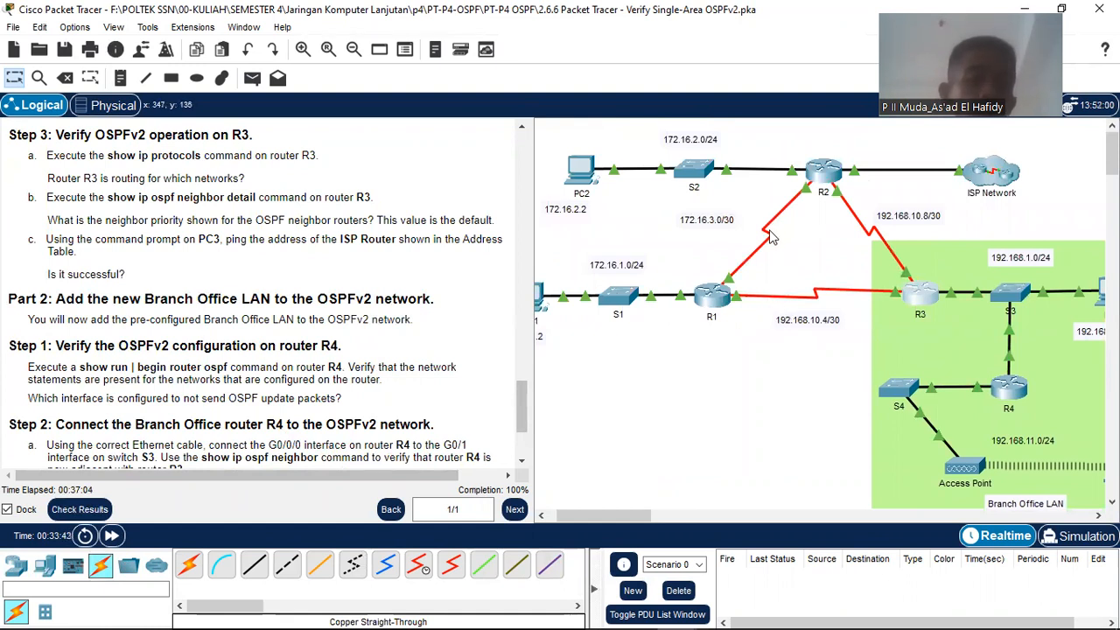
drag(619, 518, 669, 518)
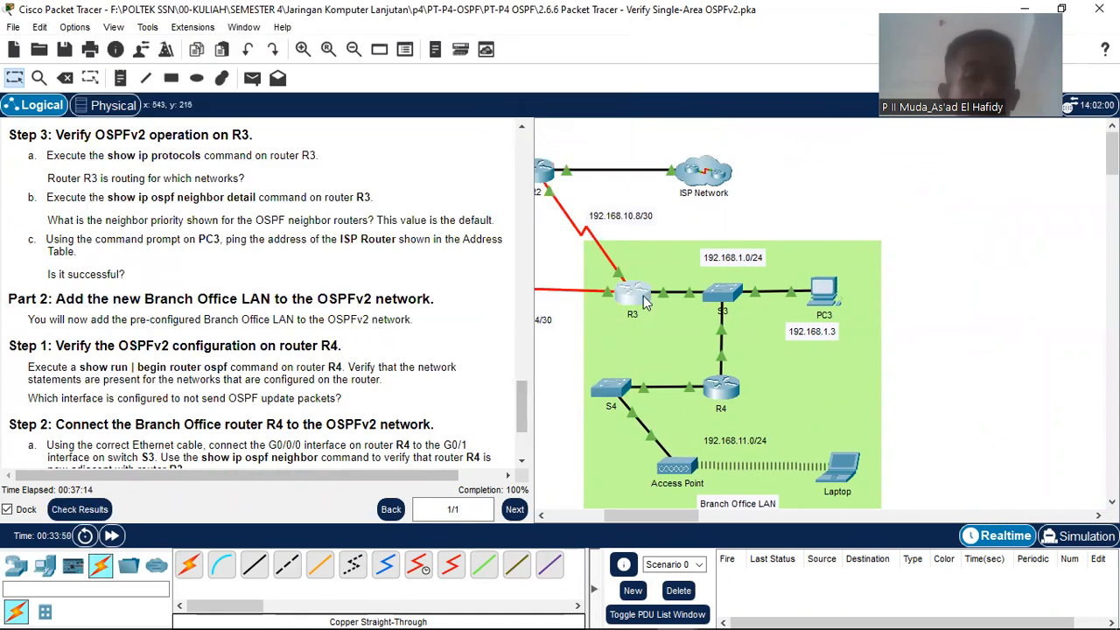
mouse_move(645, 302)
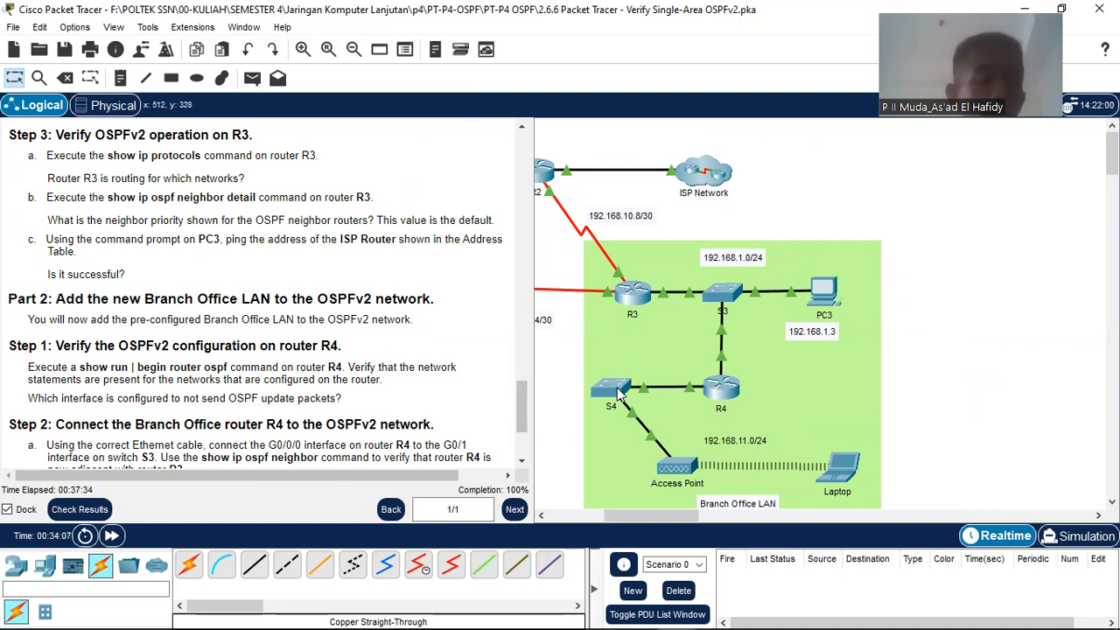
mouse_move(619, 394)
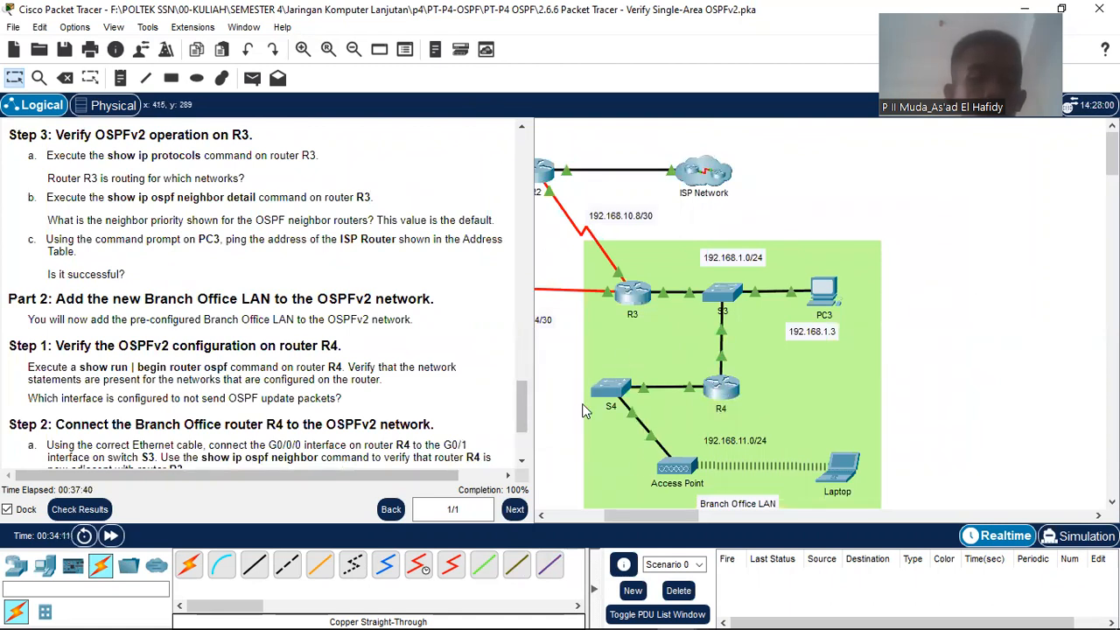
mouse_move(685, 518)
mouse_down()
mouse_move(820, 519)
mouse_move(663, 519)
mouse_up()
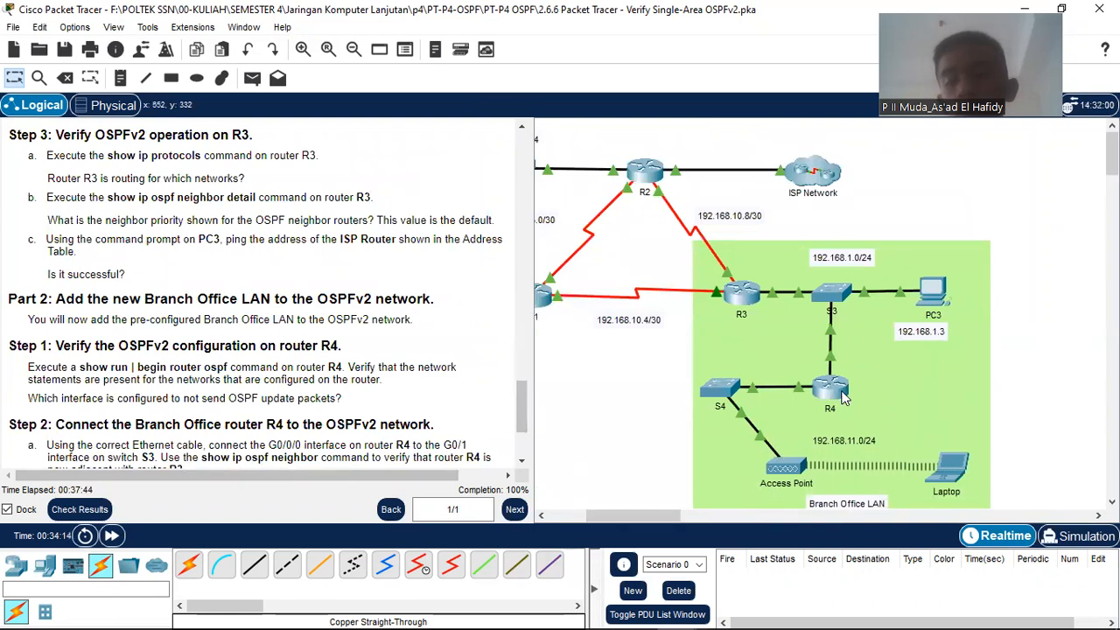
Step: Open R4's CLI, highlight its BDR neighbor state, close it, and scroll instructions to Step 2
click(842, 396)
drag(326, 489, 293, 487)
click(679, 36)
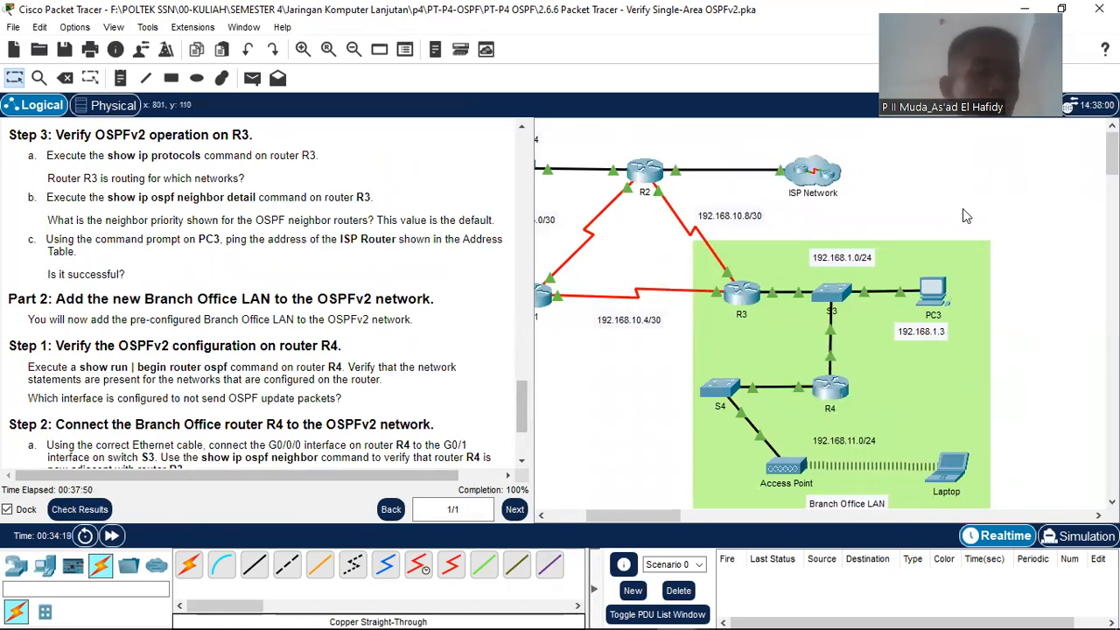
scroll(116, 380, down, 3)
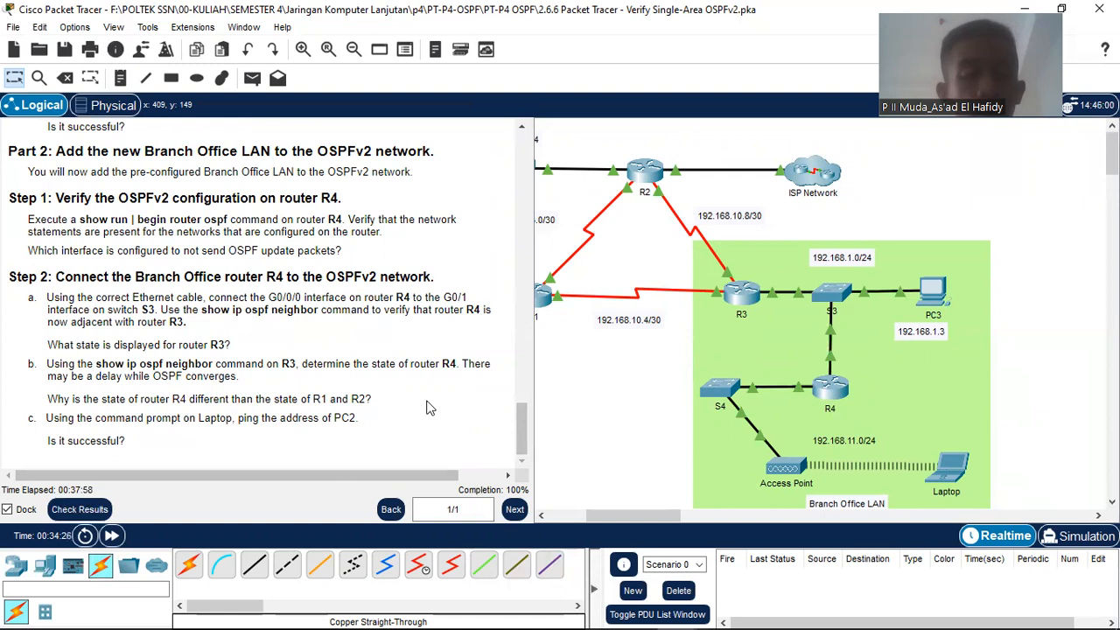
Step: Open the Laptop's Command Prompt from its Desktop tab
click(959, 490)
click(398, 69)
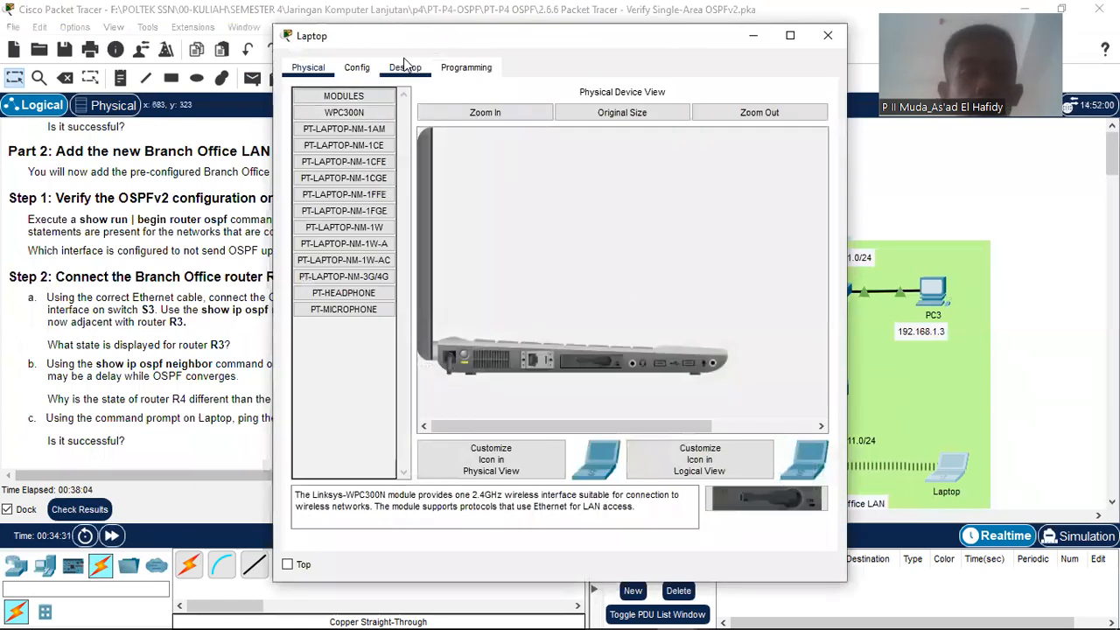
click(649, 140)
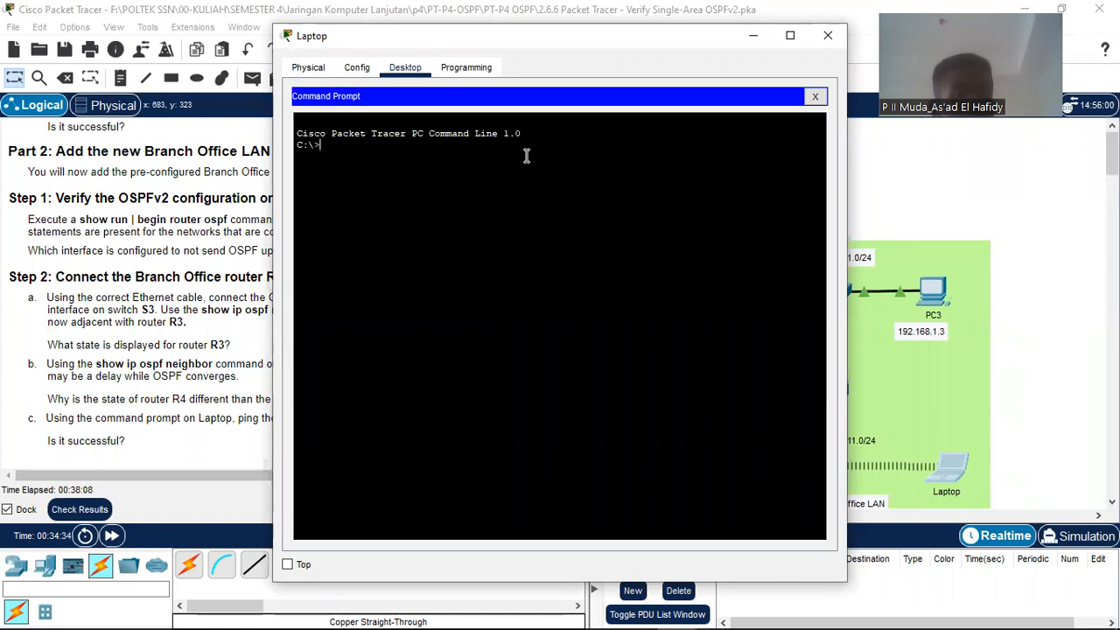
scroll(169, 297, up, 15)
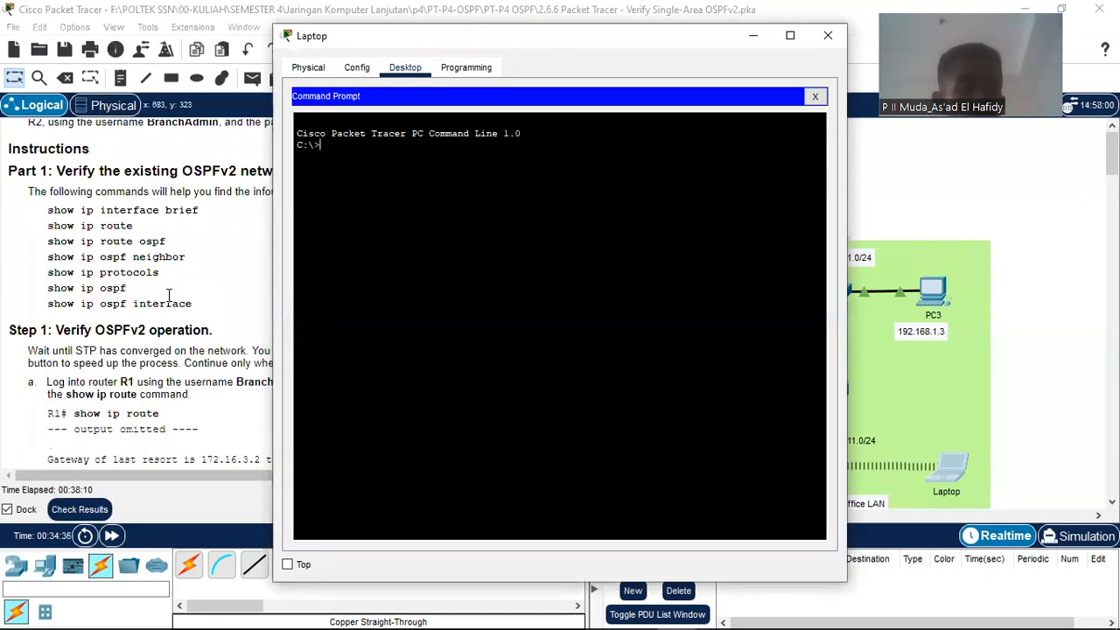
scroll(169, 302, down, 5)
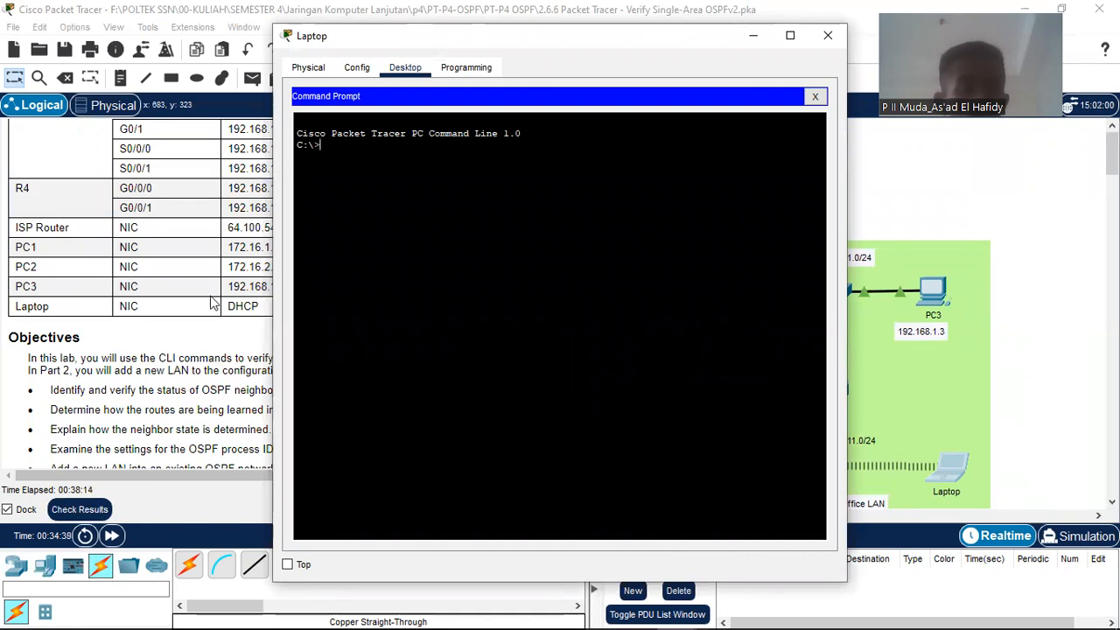
mouse_move(149, 478)
mouse_down()
mouse_move(181, 480)
mouse_move(133, 477)
mouse_up()
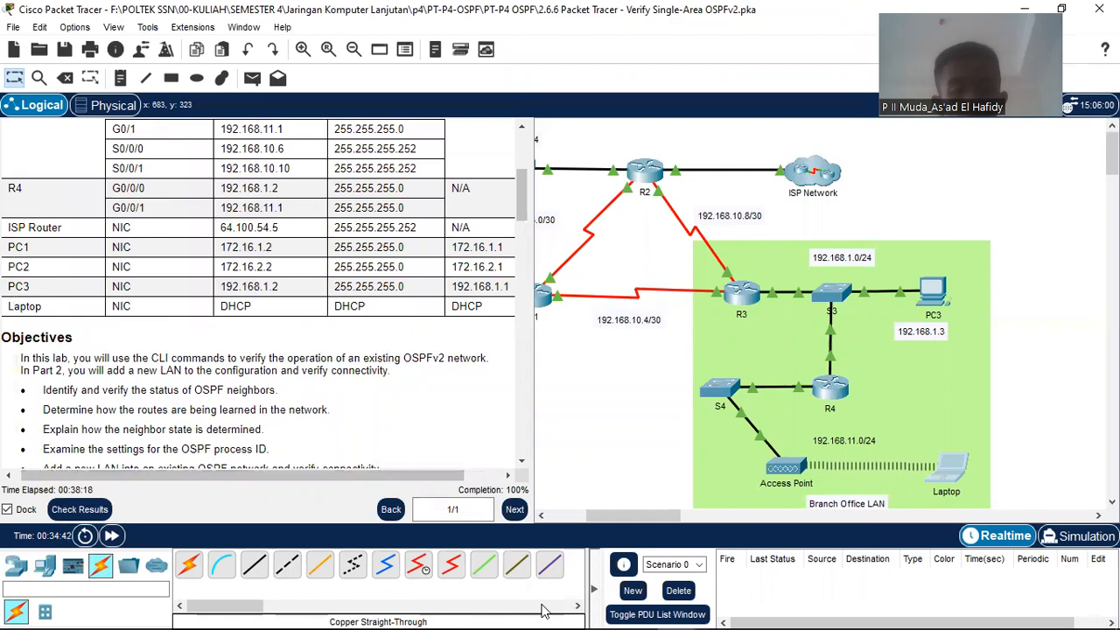
mouse_move(565, 612)
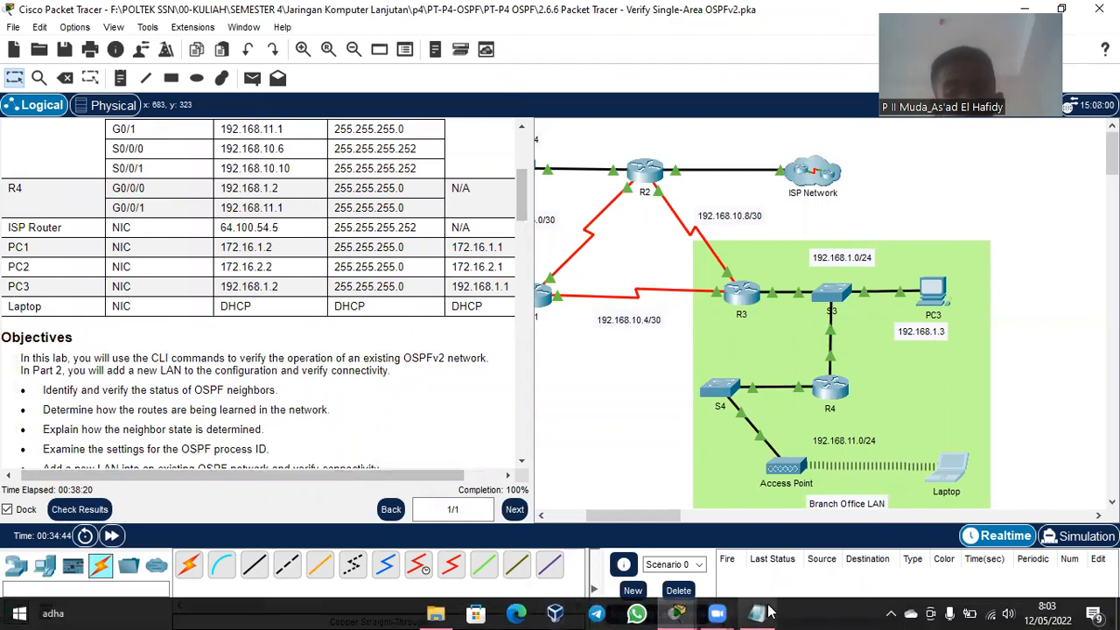
mouse_move(697, 613)
Step: Ping PC2 at 172.16.2.2 from the Laptop, confirm replies, and close the window
click(979, 546)
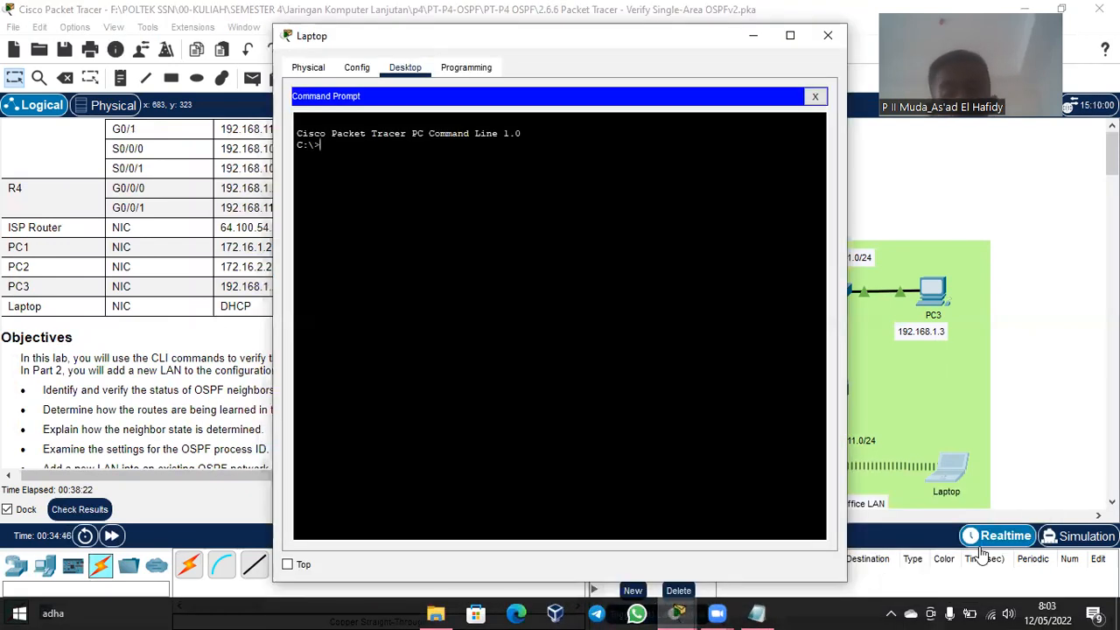
text(PING 1)
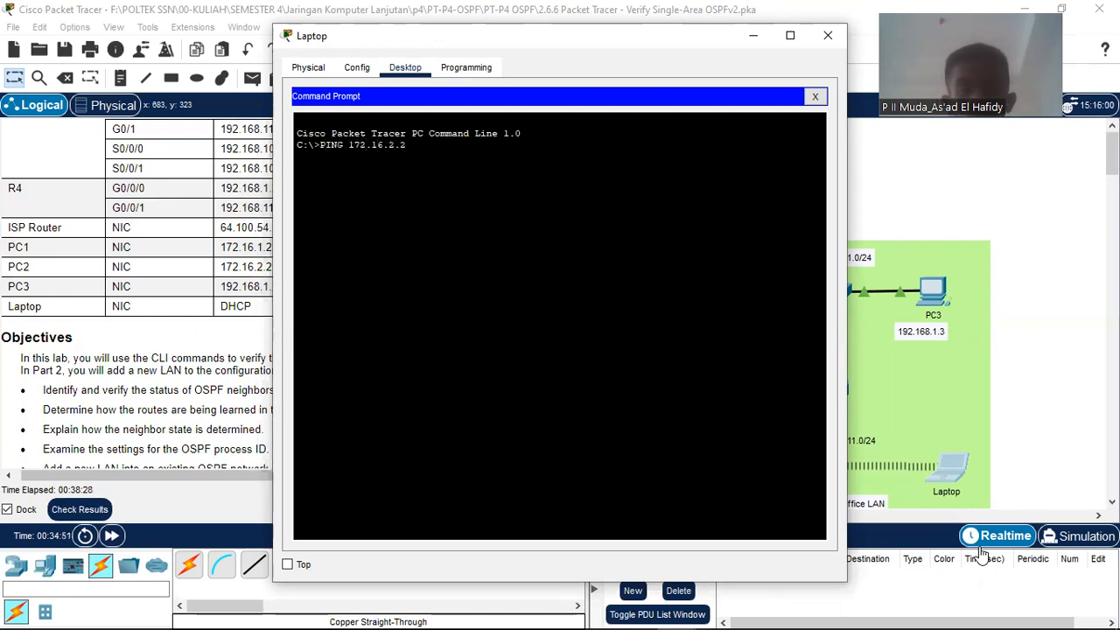
text(72.16.2.2)
key(Return)
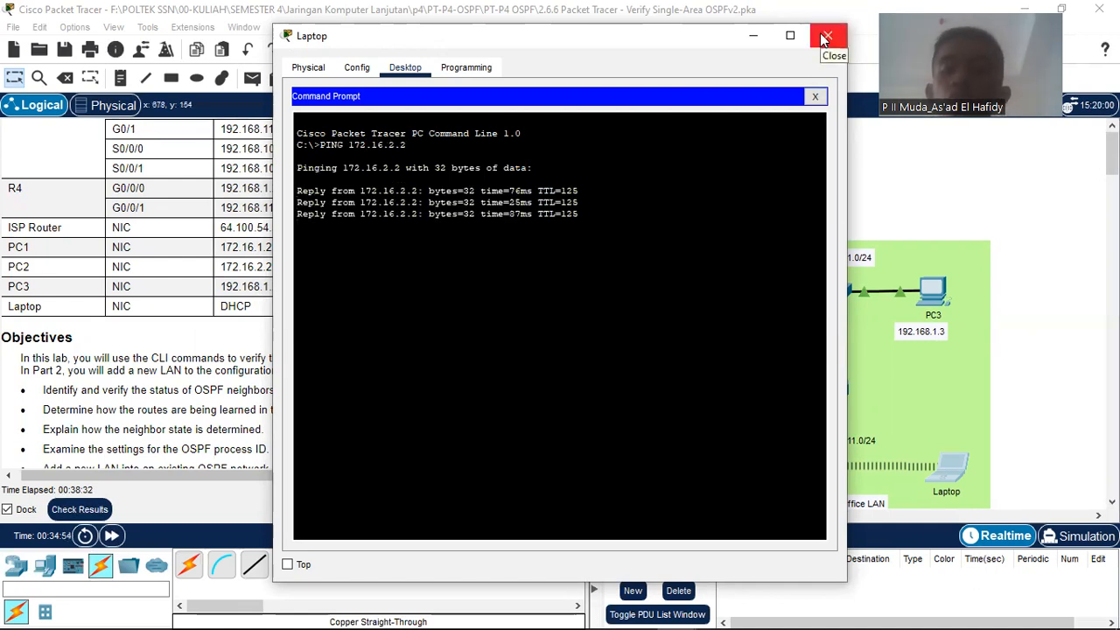
click(825, 36)
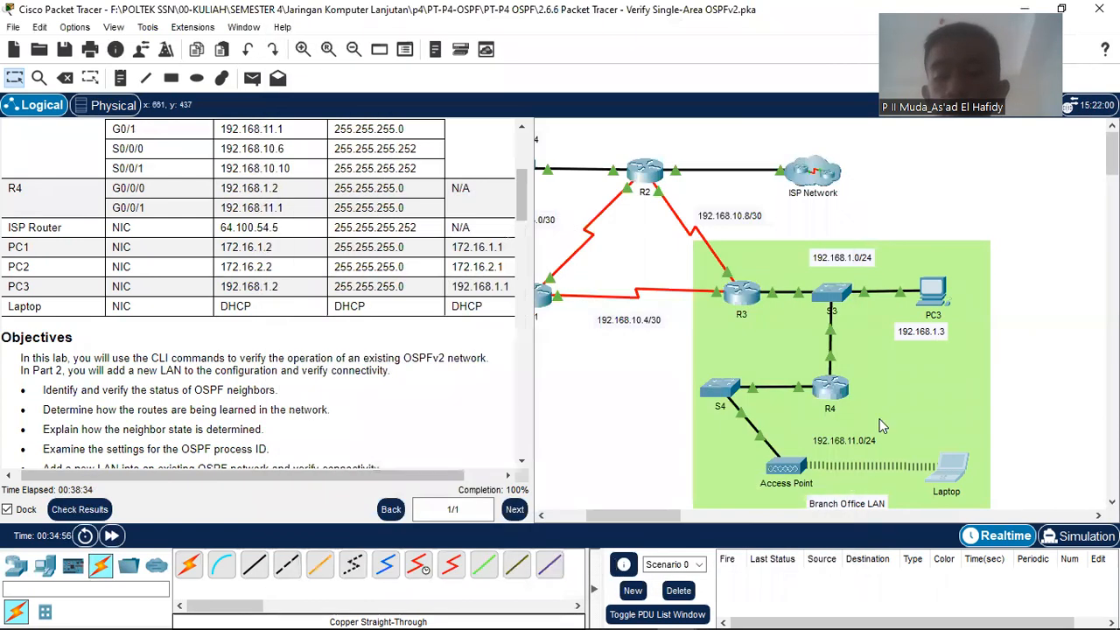
scroll(887, 400, up, 2)
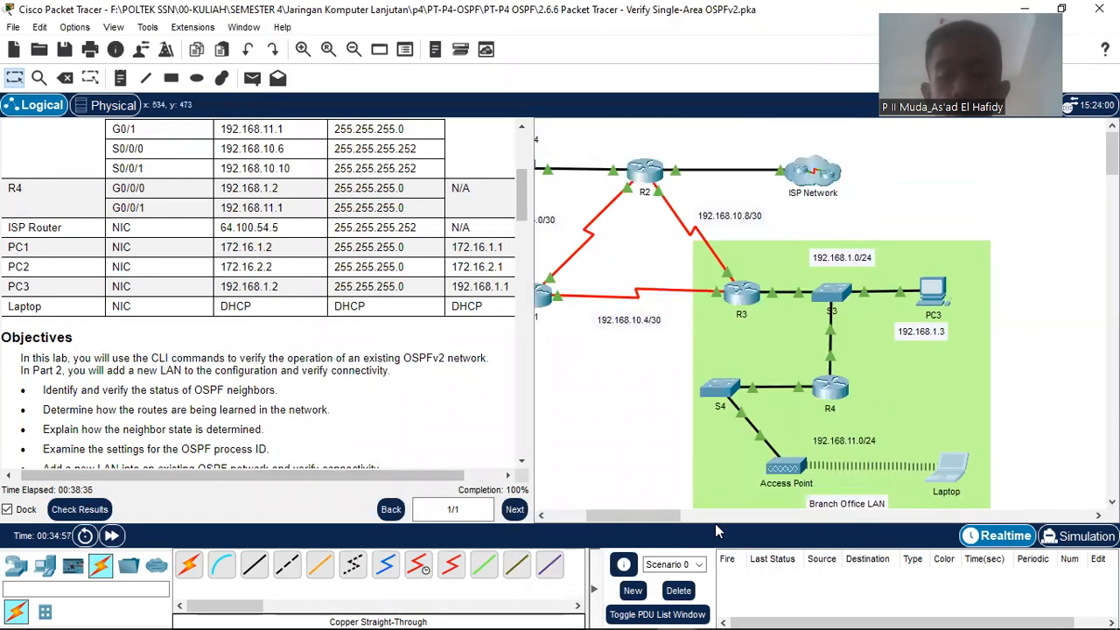
drag(664, 518, 634, 515)
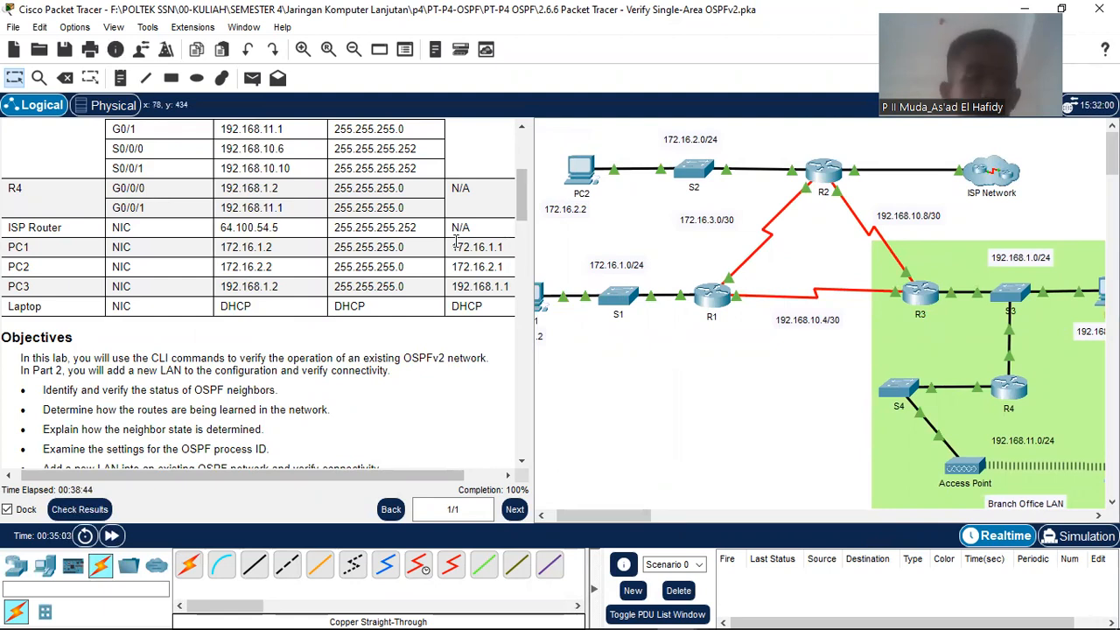
scroll(455, 240, down, 20)
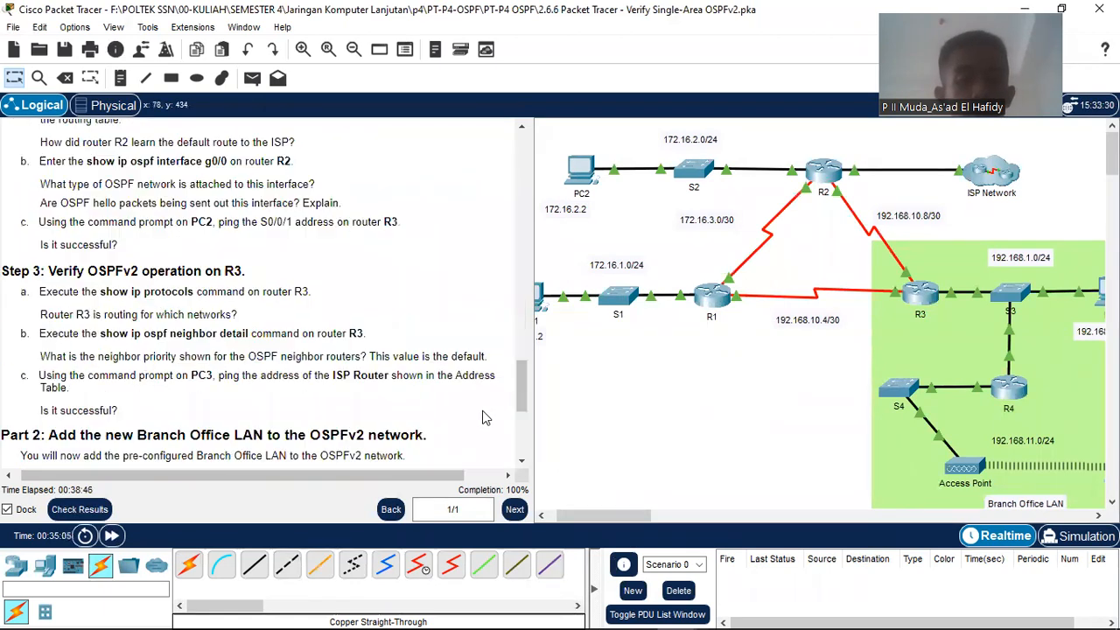
scroll(486, 418, down, 5)
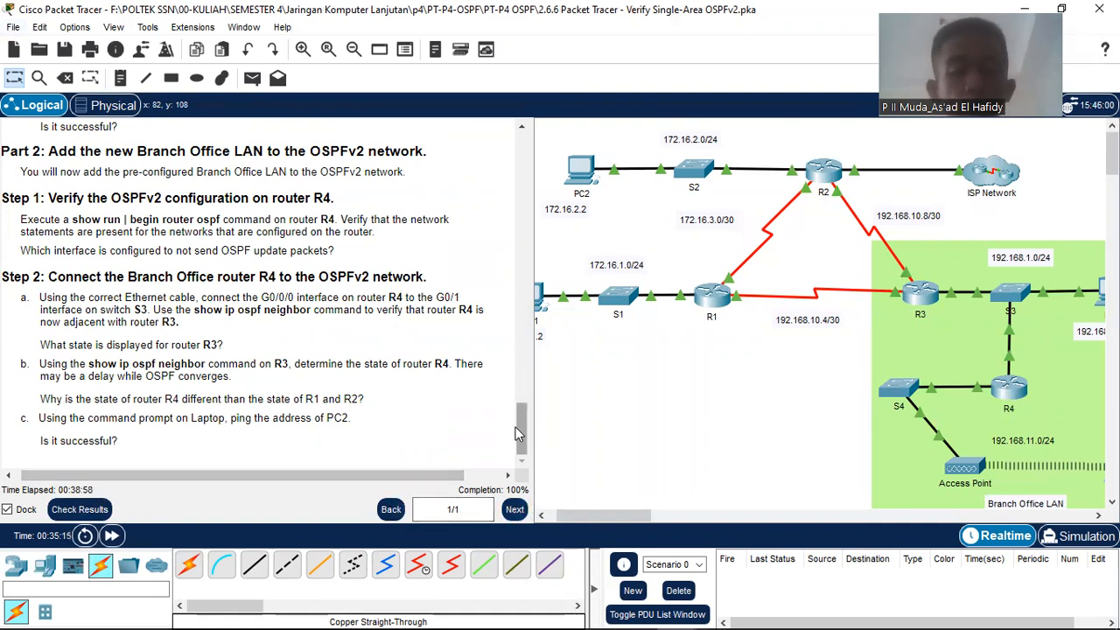
drag(463, 477, 500, 476)
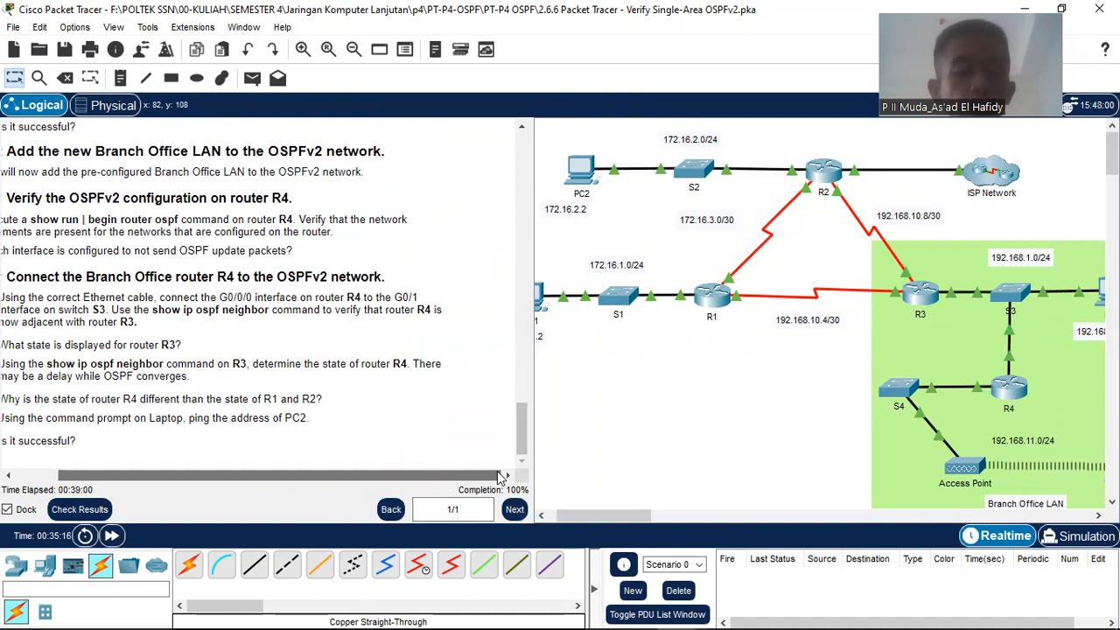